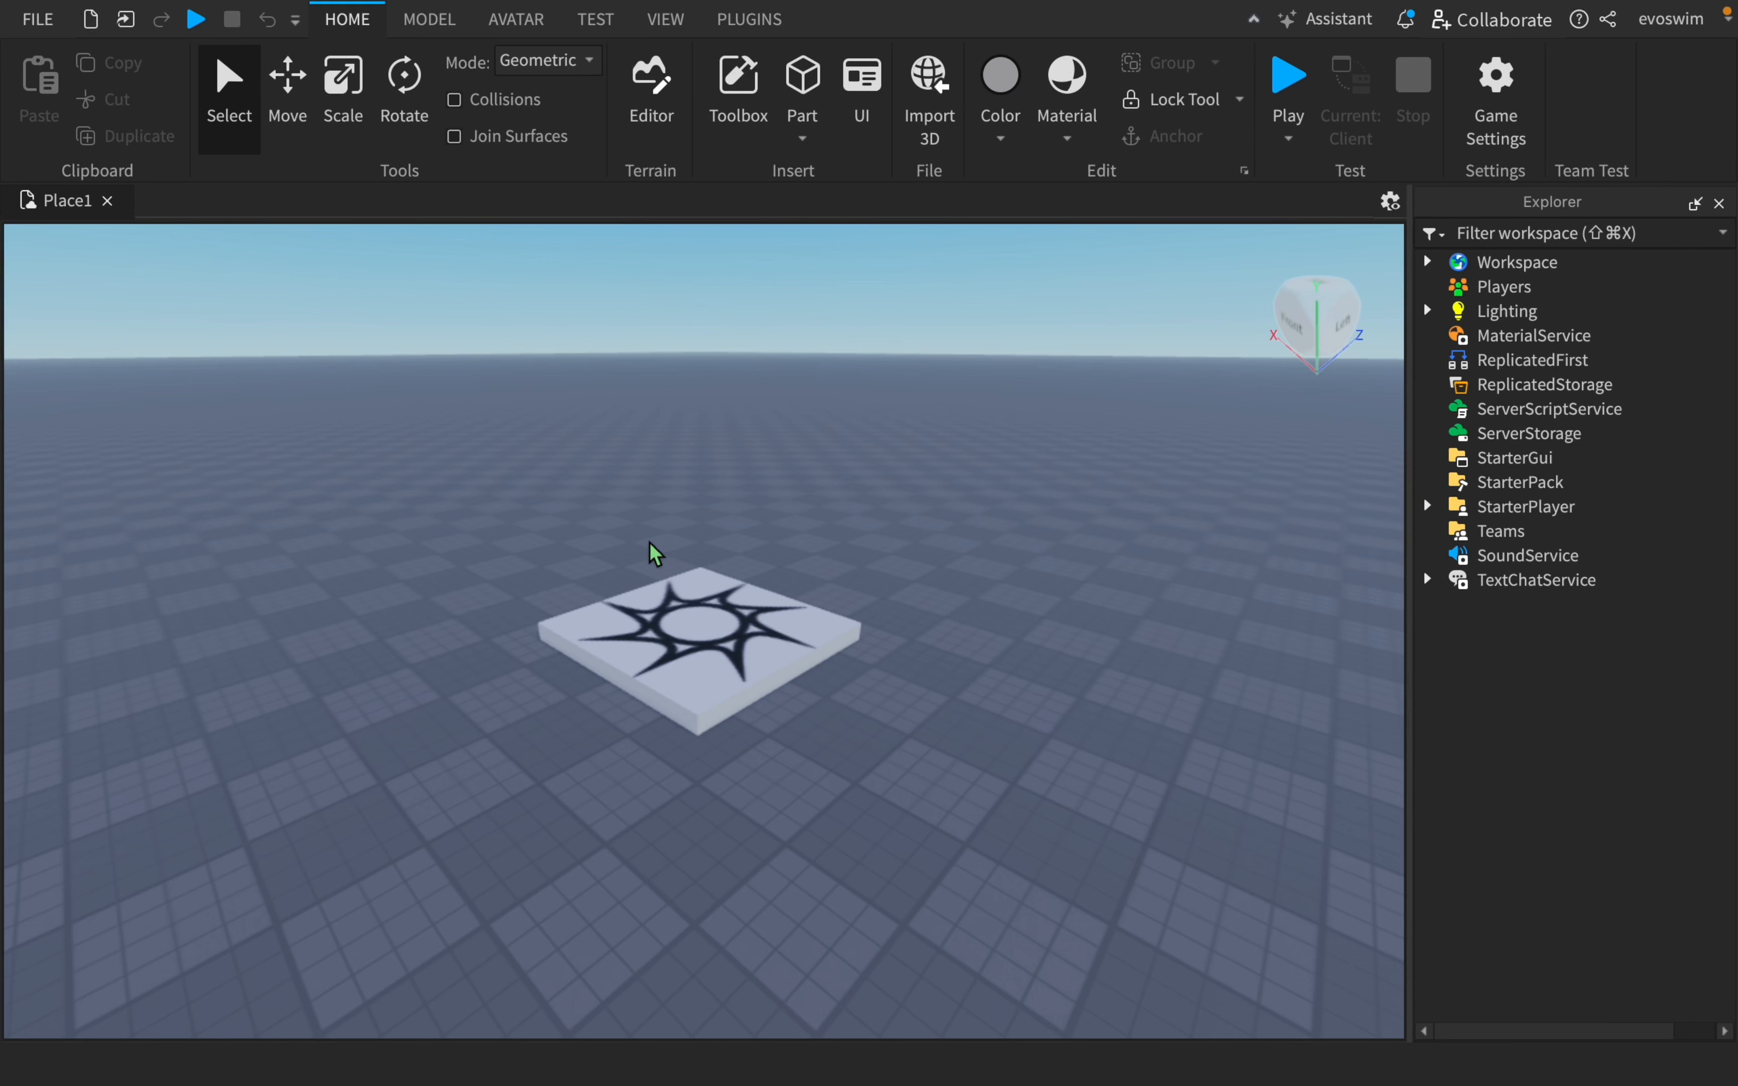
- Load the signed-in account's avatar by its username and spawn it as an R15 character with Load Character
{"action": "left_click", "coordinate": [674, 597]}
{"action": "left_click", "coordinate": [739, 21]}
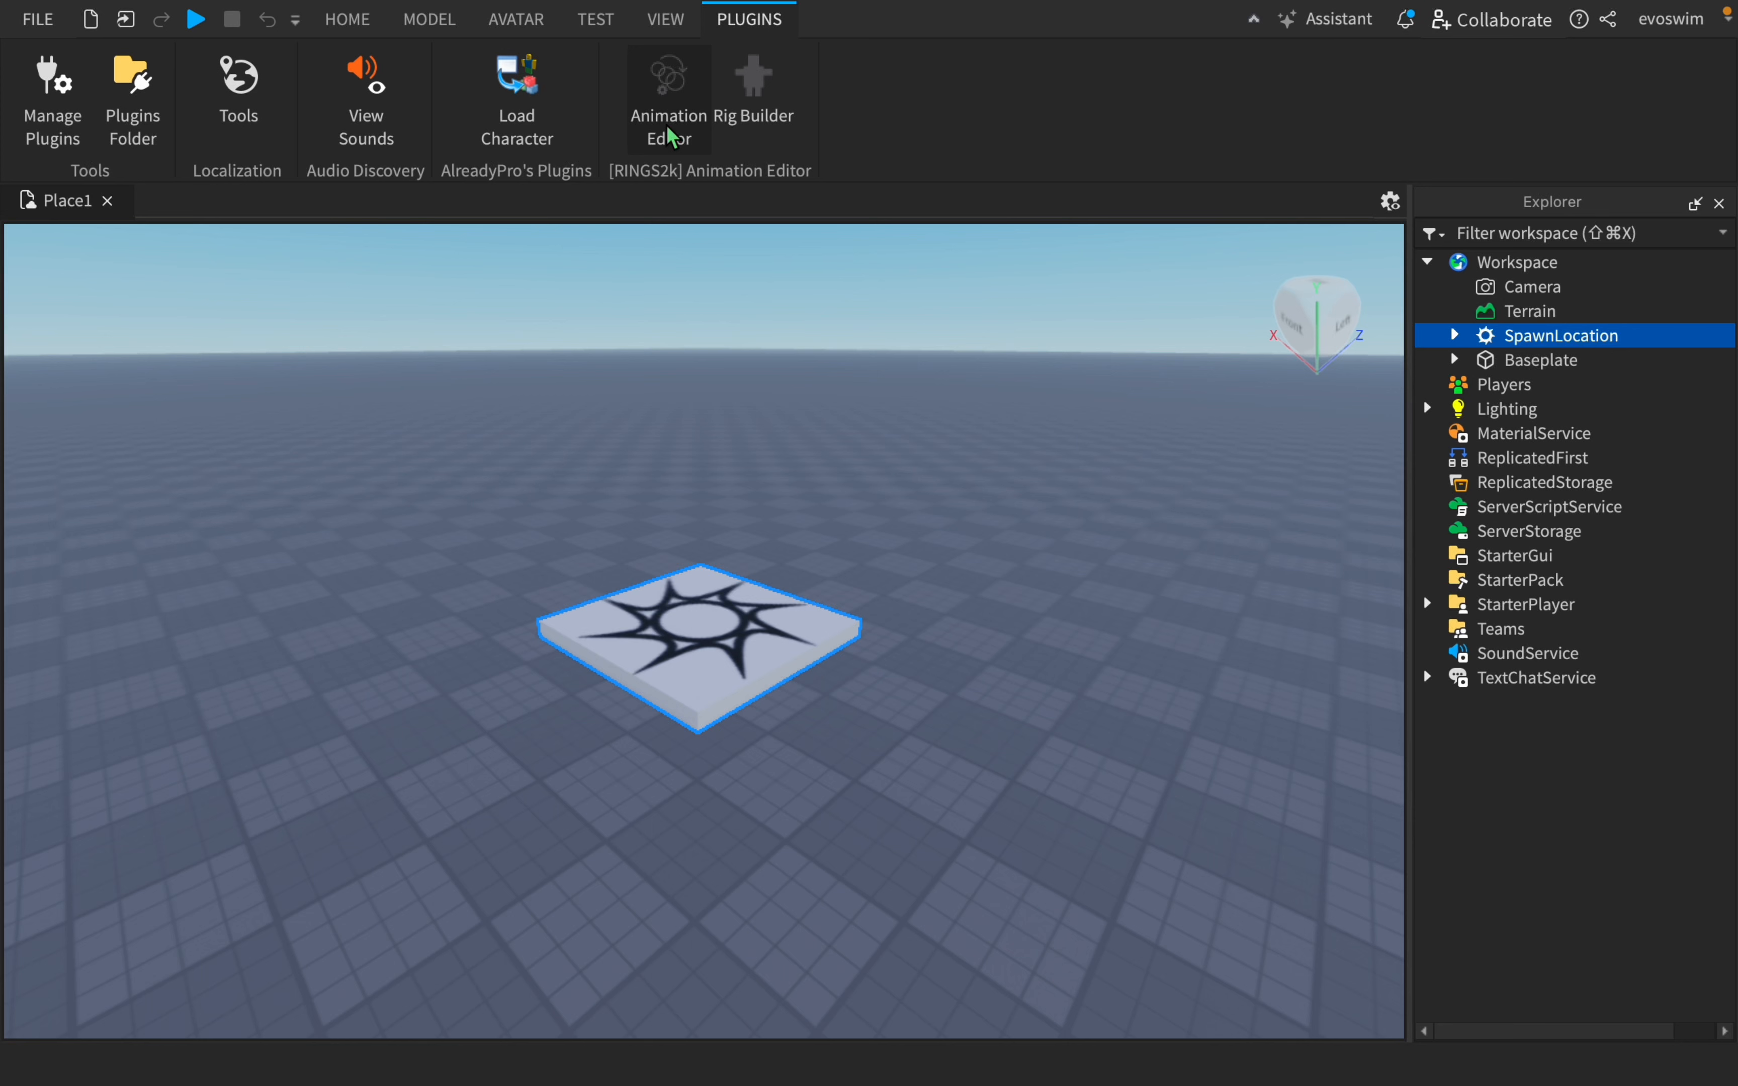
{"action": "left_click", "coordinate": [528, 108]}
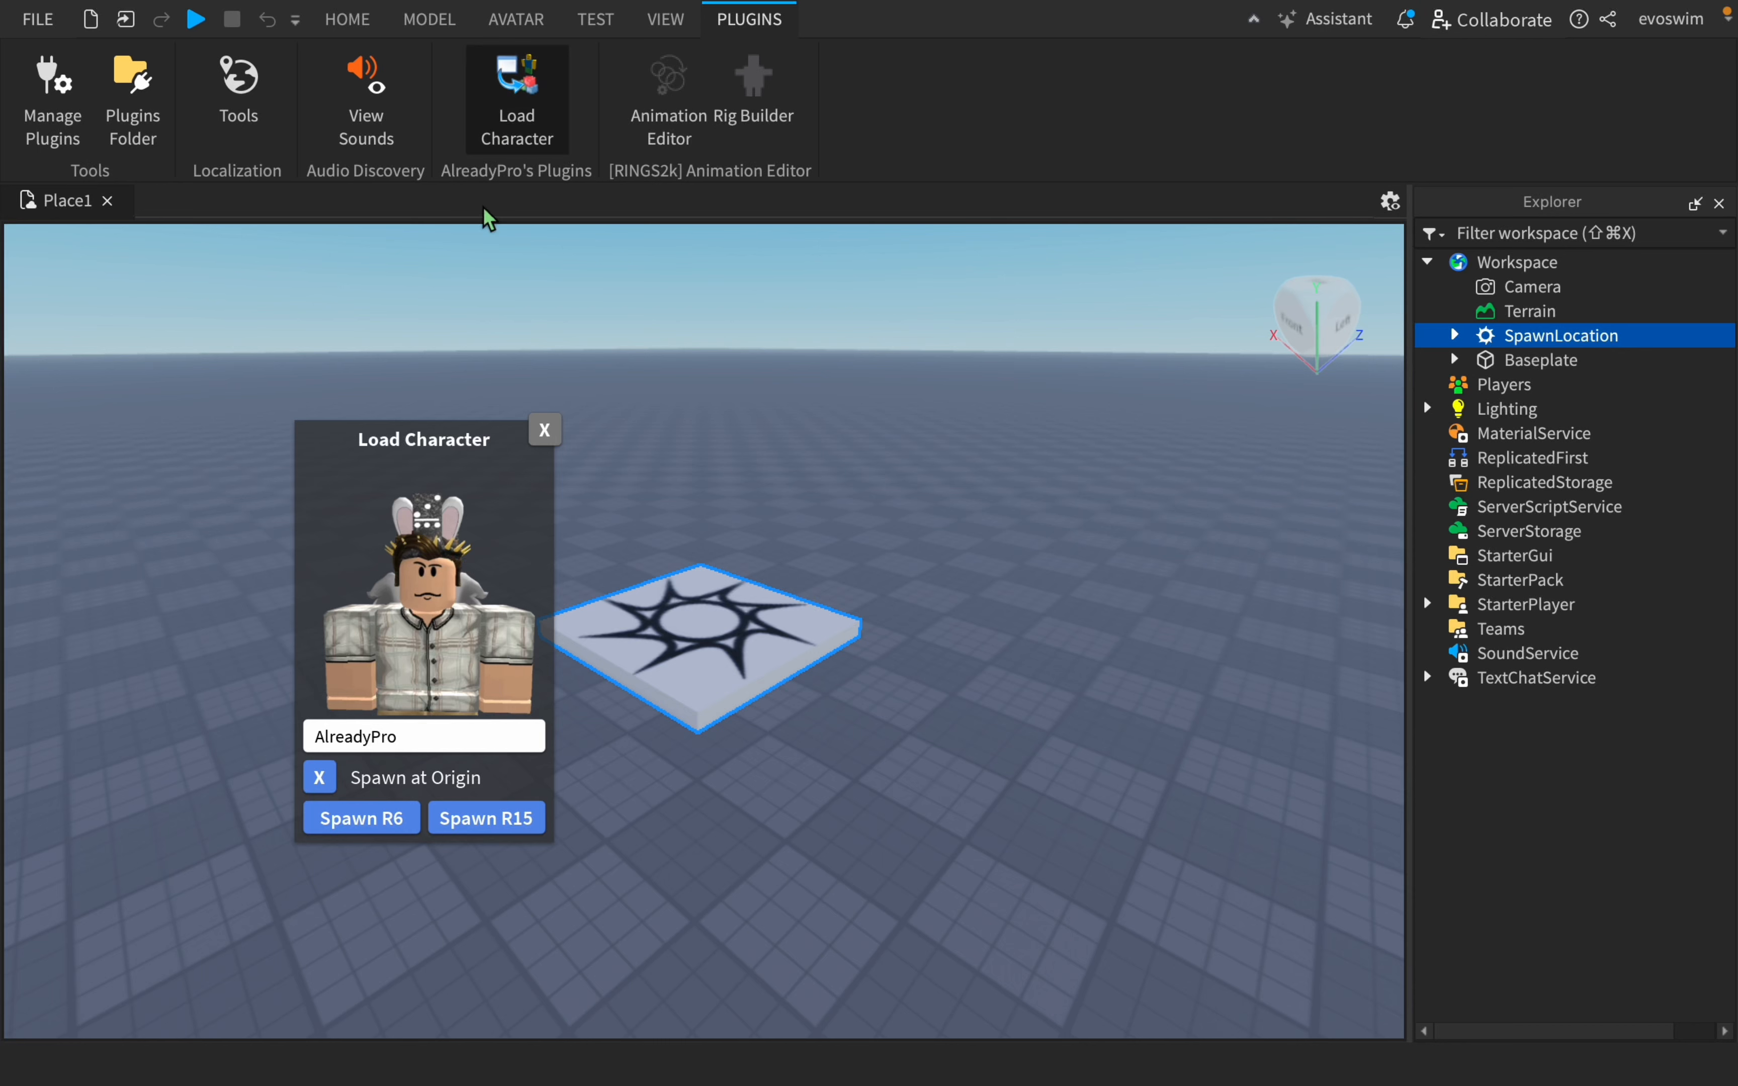
{"action": "left_click_drag", "start_coordinate": [412, 736], "coordinate": [311, 739]}
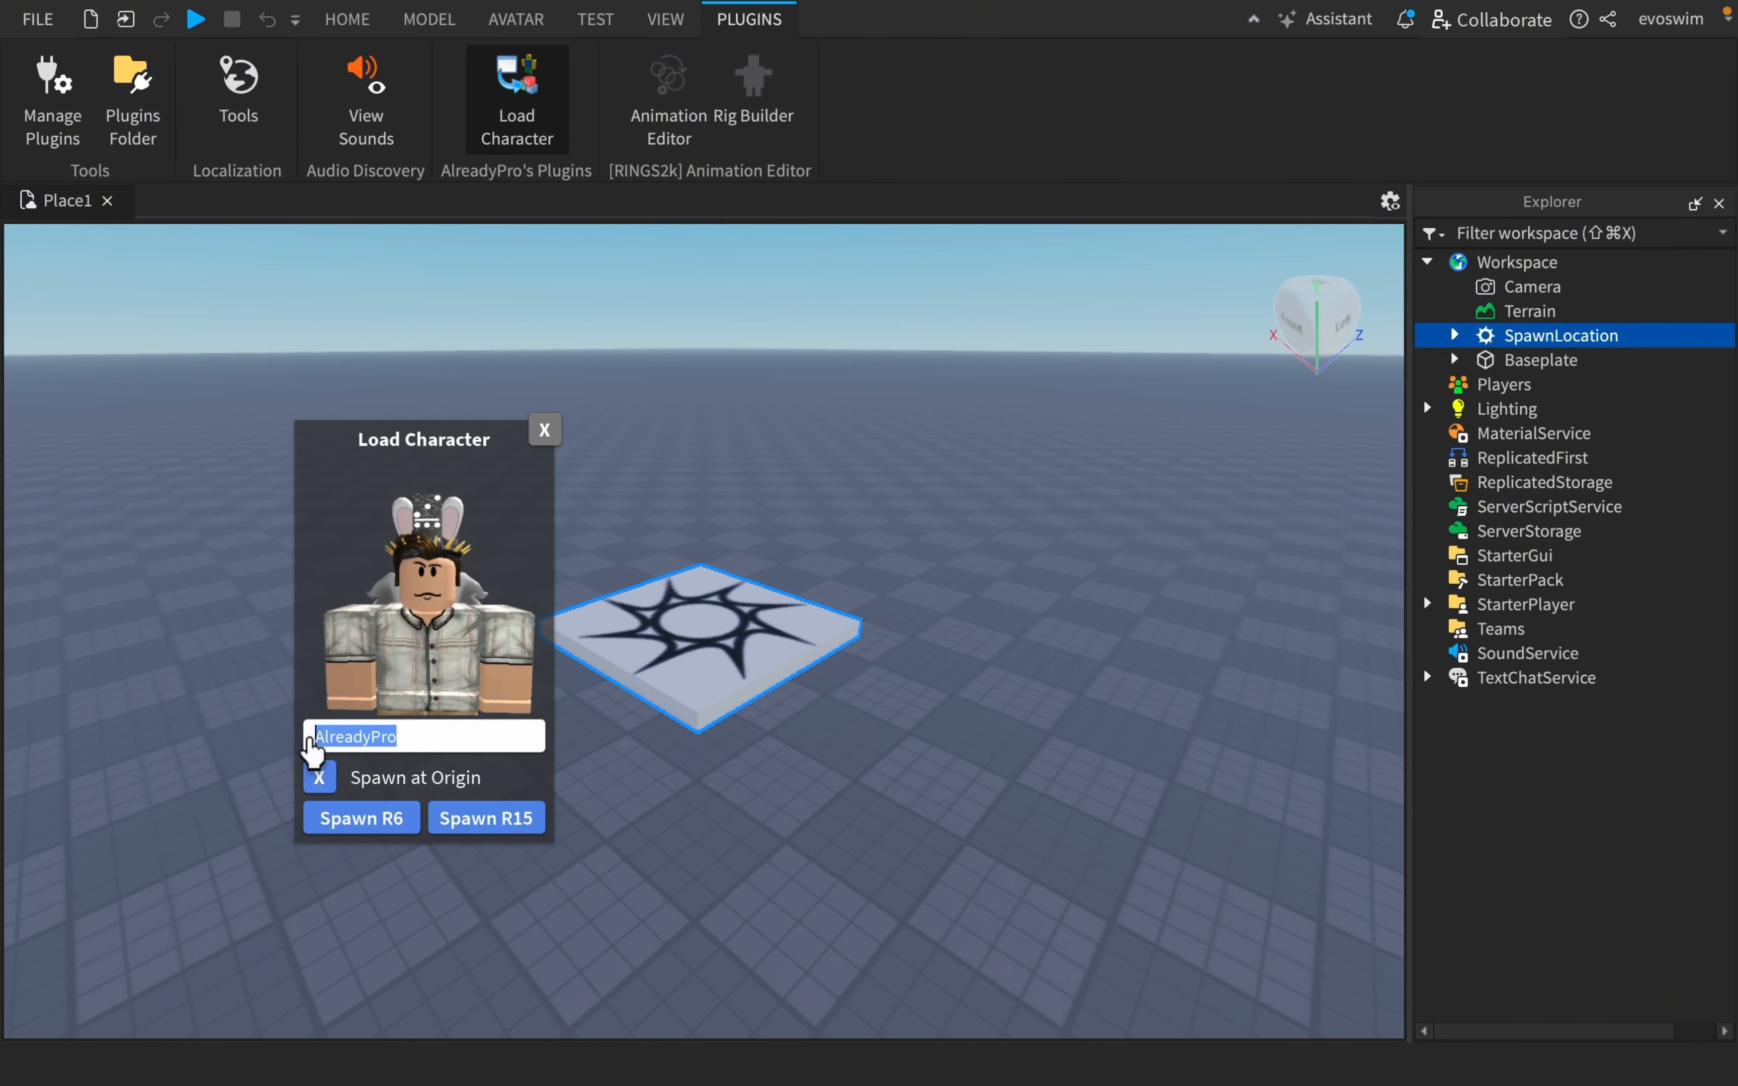
{"action": "type", "text": "evoswim"}
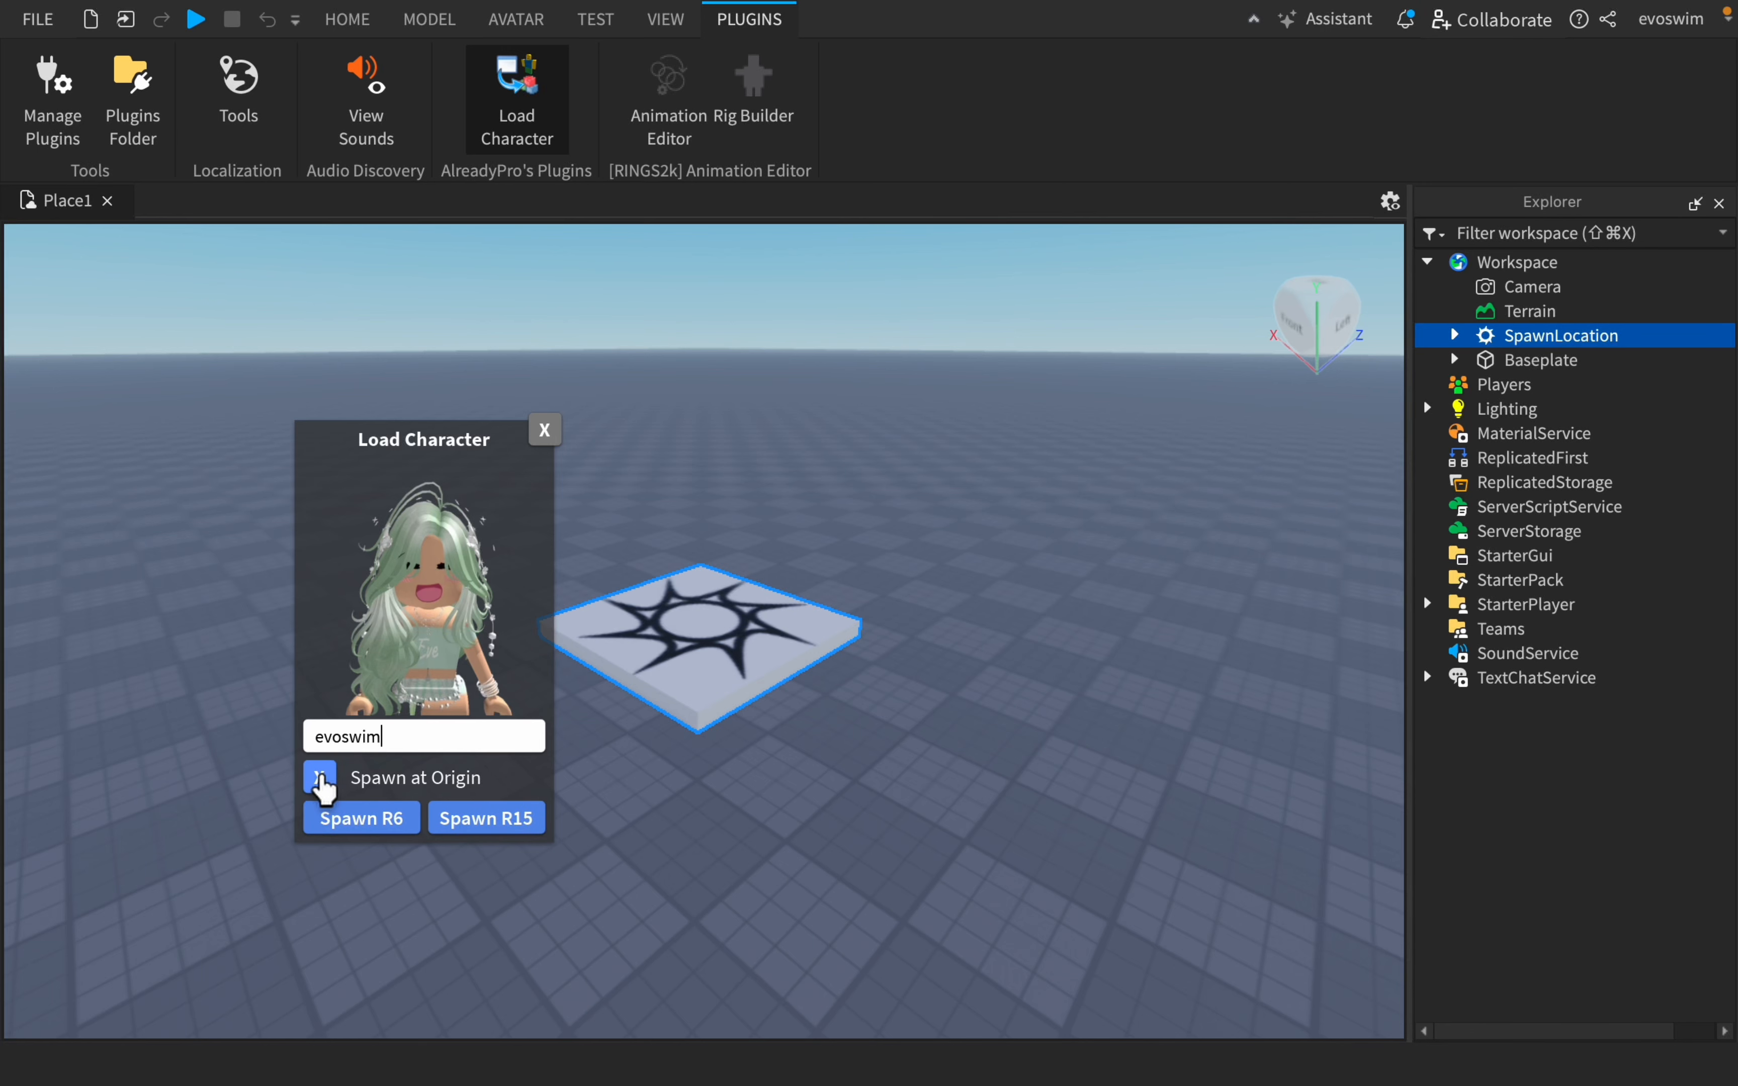
{"action": "left_click", "coordinate": [467, 819]}
- Delete the spawn location from the workspace and select the spawned character
{"action": "right_click", "coordinate": [690, 639]}
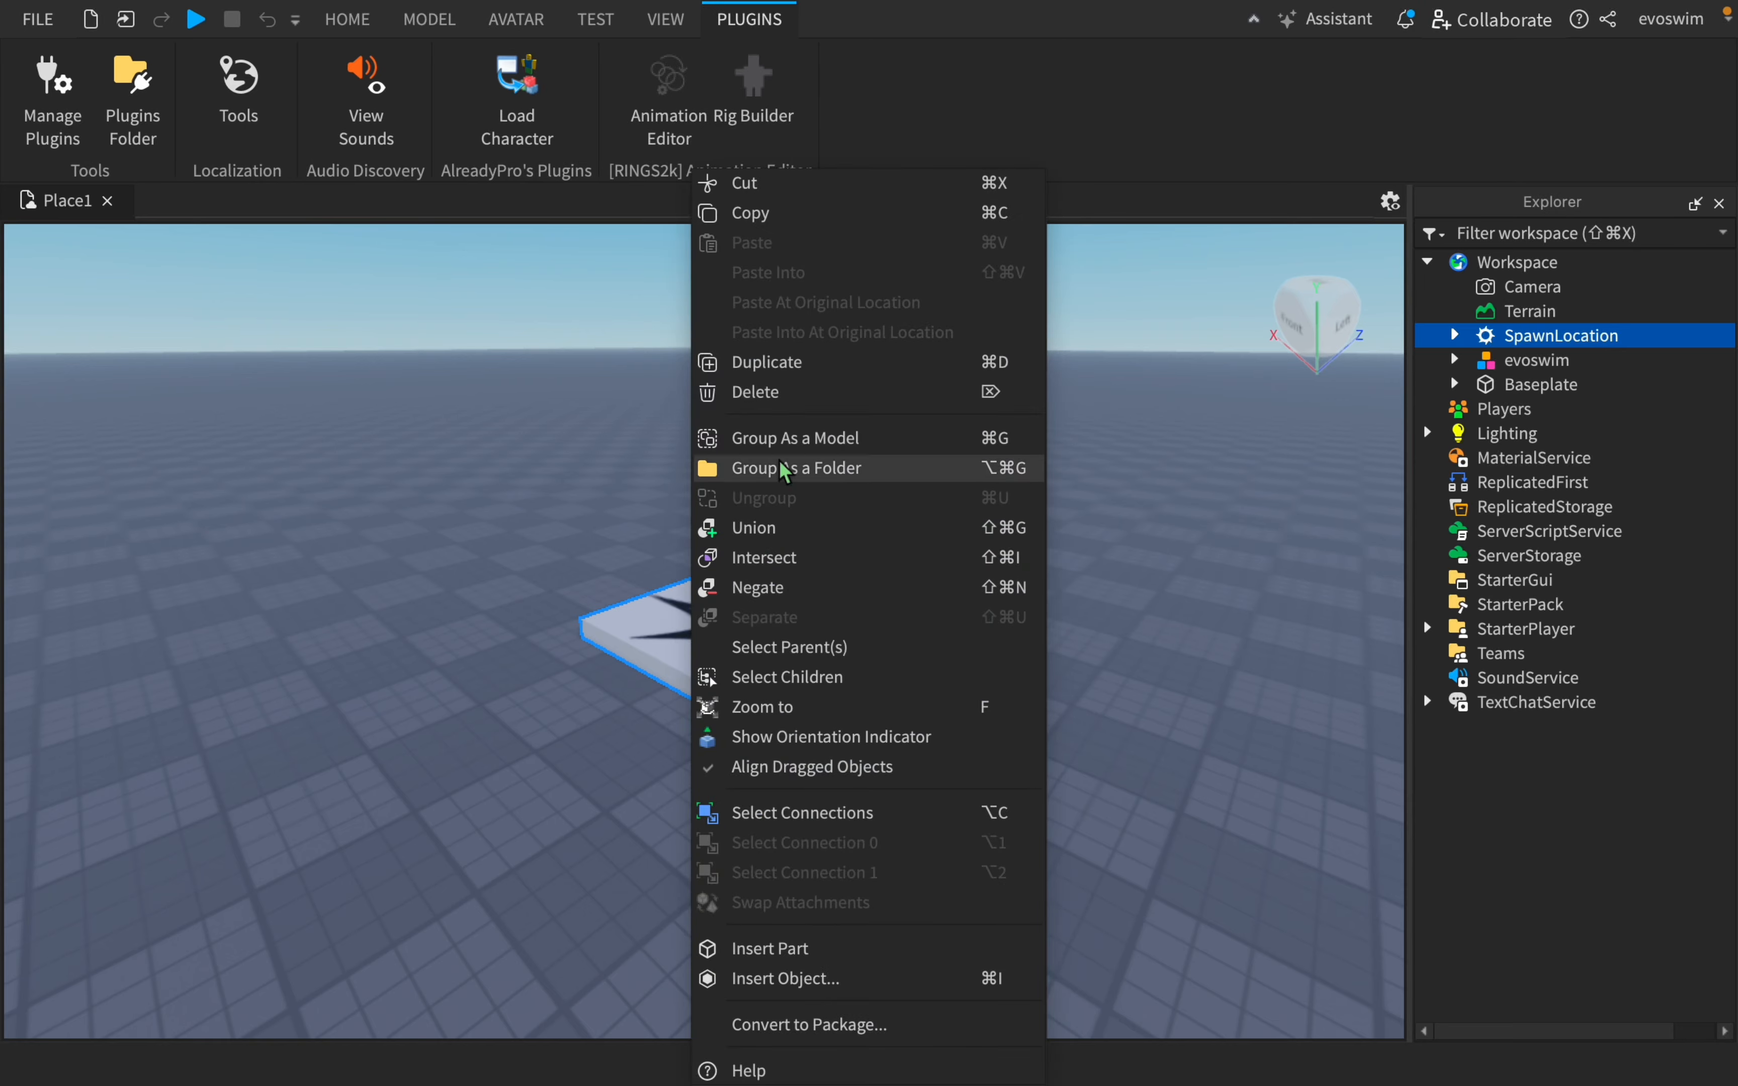
{"action": "left_click", "coordinate": [754, 392]}
{"action": "key", "text": "w"}
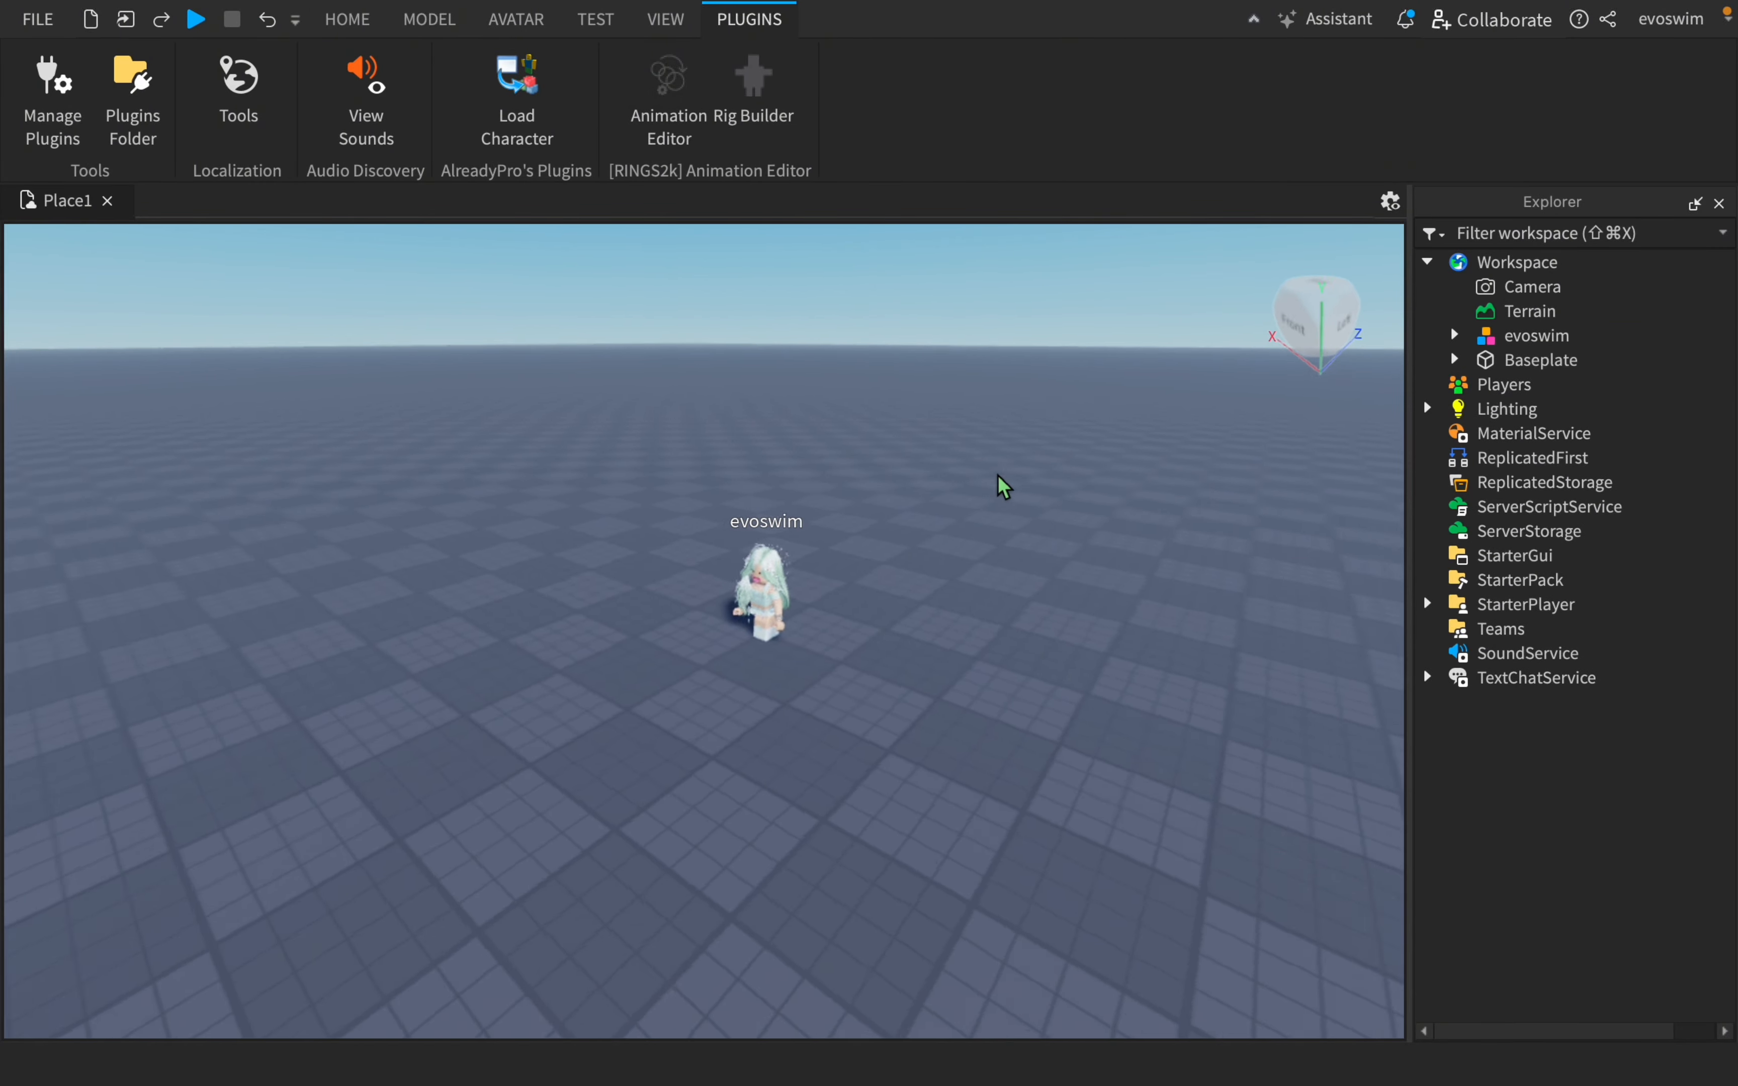
{"action": "right_click_drag", "start_coordinate": [1001, 488], "coordinate": [1001, 486]}
{"action": "key", "text": "a"}
{"action": "left_click_drag", "start_coordinate": [812, 655], "coordinate": [807, 719]}
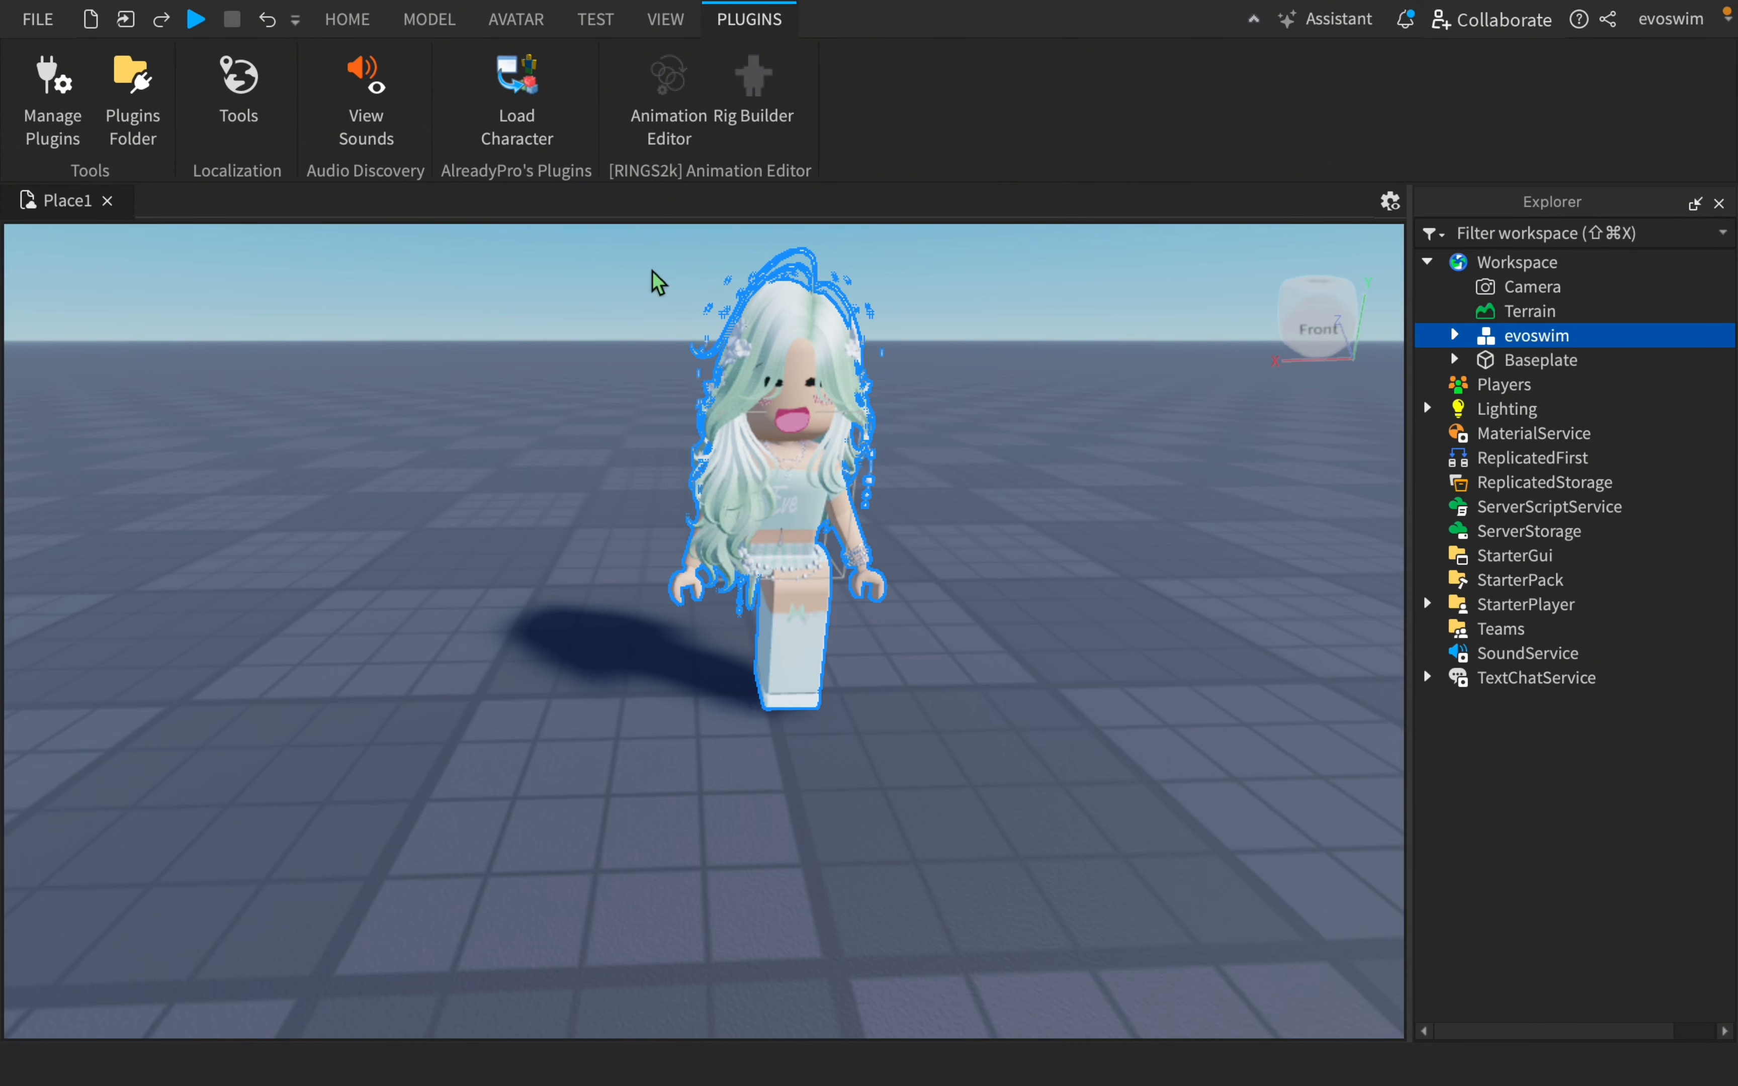
- Delete the Pastel Green Gradient and Simple Bracelet Set Left accessories from the character model
{"action": "left_click", "coordinate": [1452, 336]}
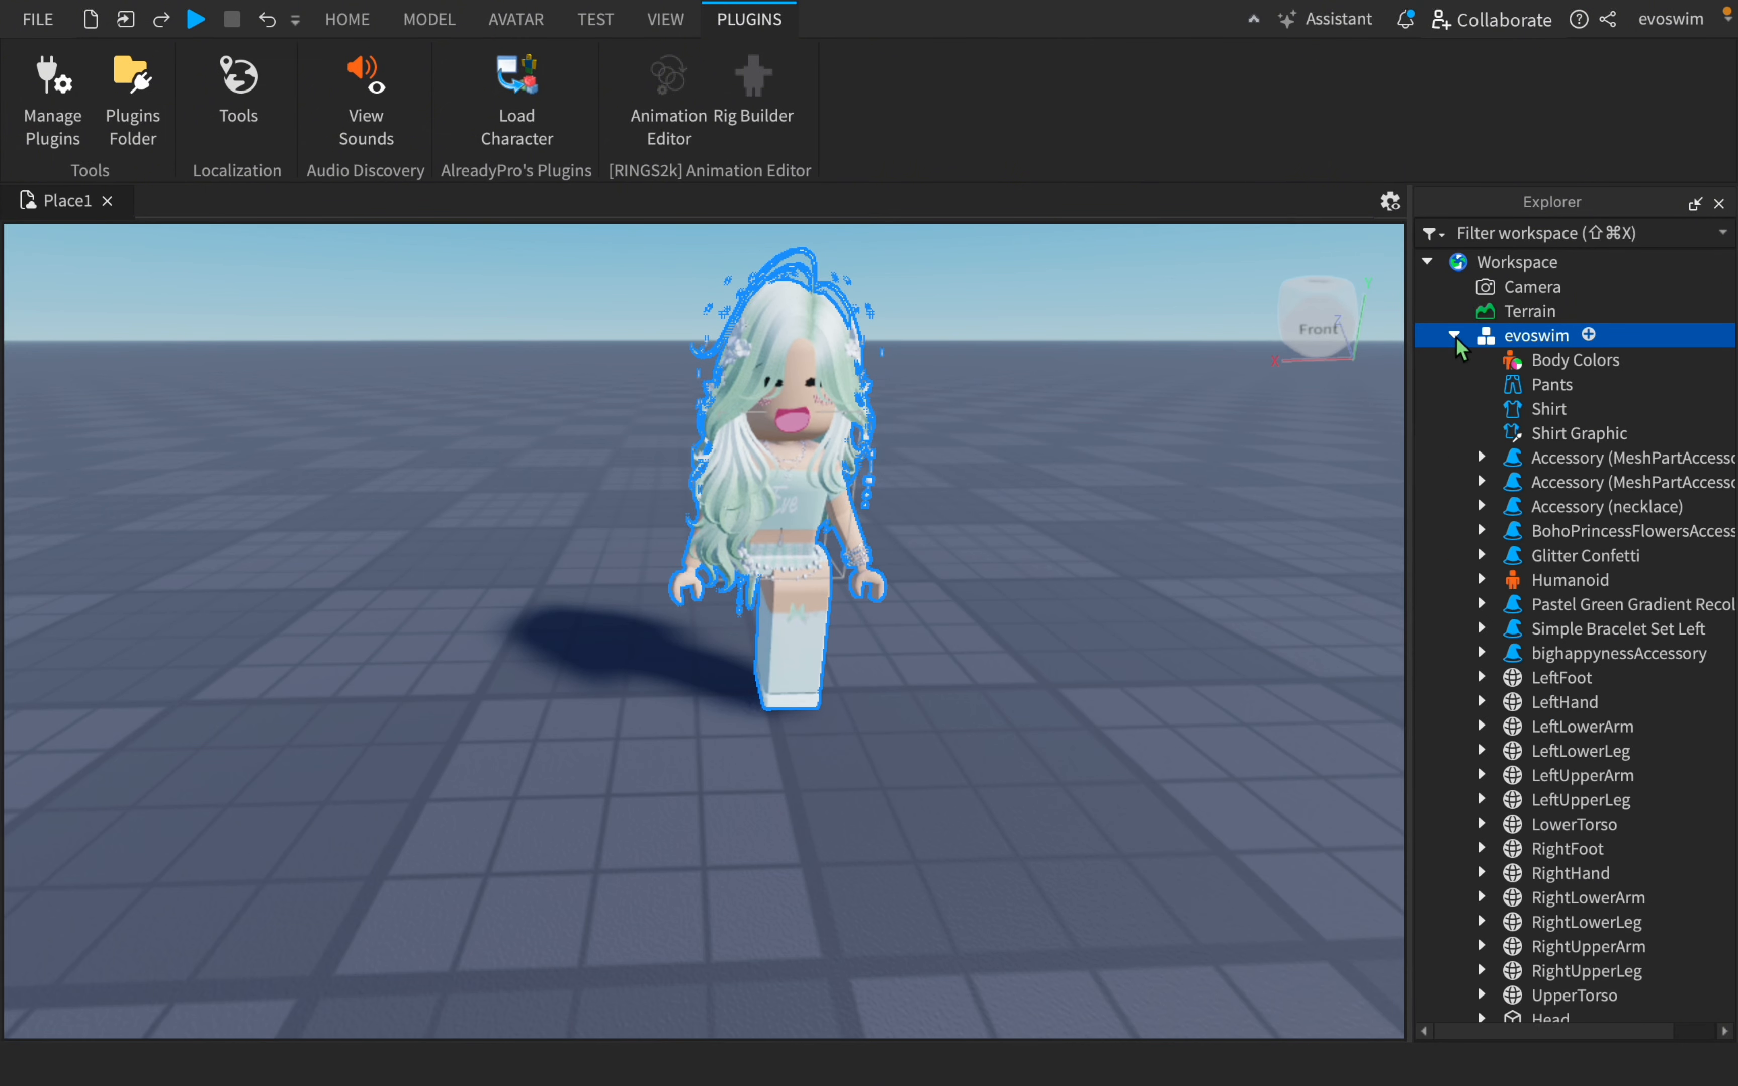
{"action": "scroll", "coordinate": [1452, 341], "scroll_direction": "left", "scroll_amount": 4}
{"action": "scroll", "coordinate": [1452, 342], "scroll_direction": "down", "scroll_amount": 1}
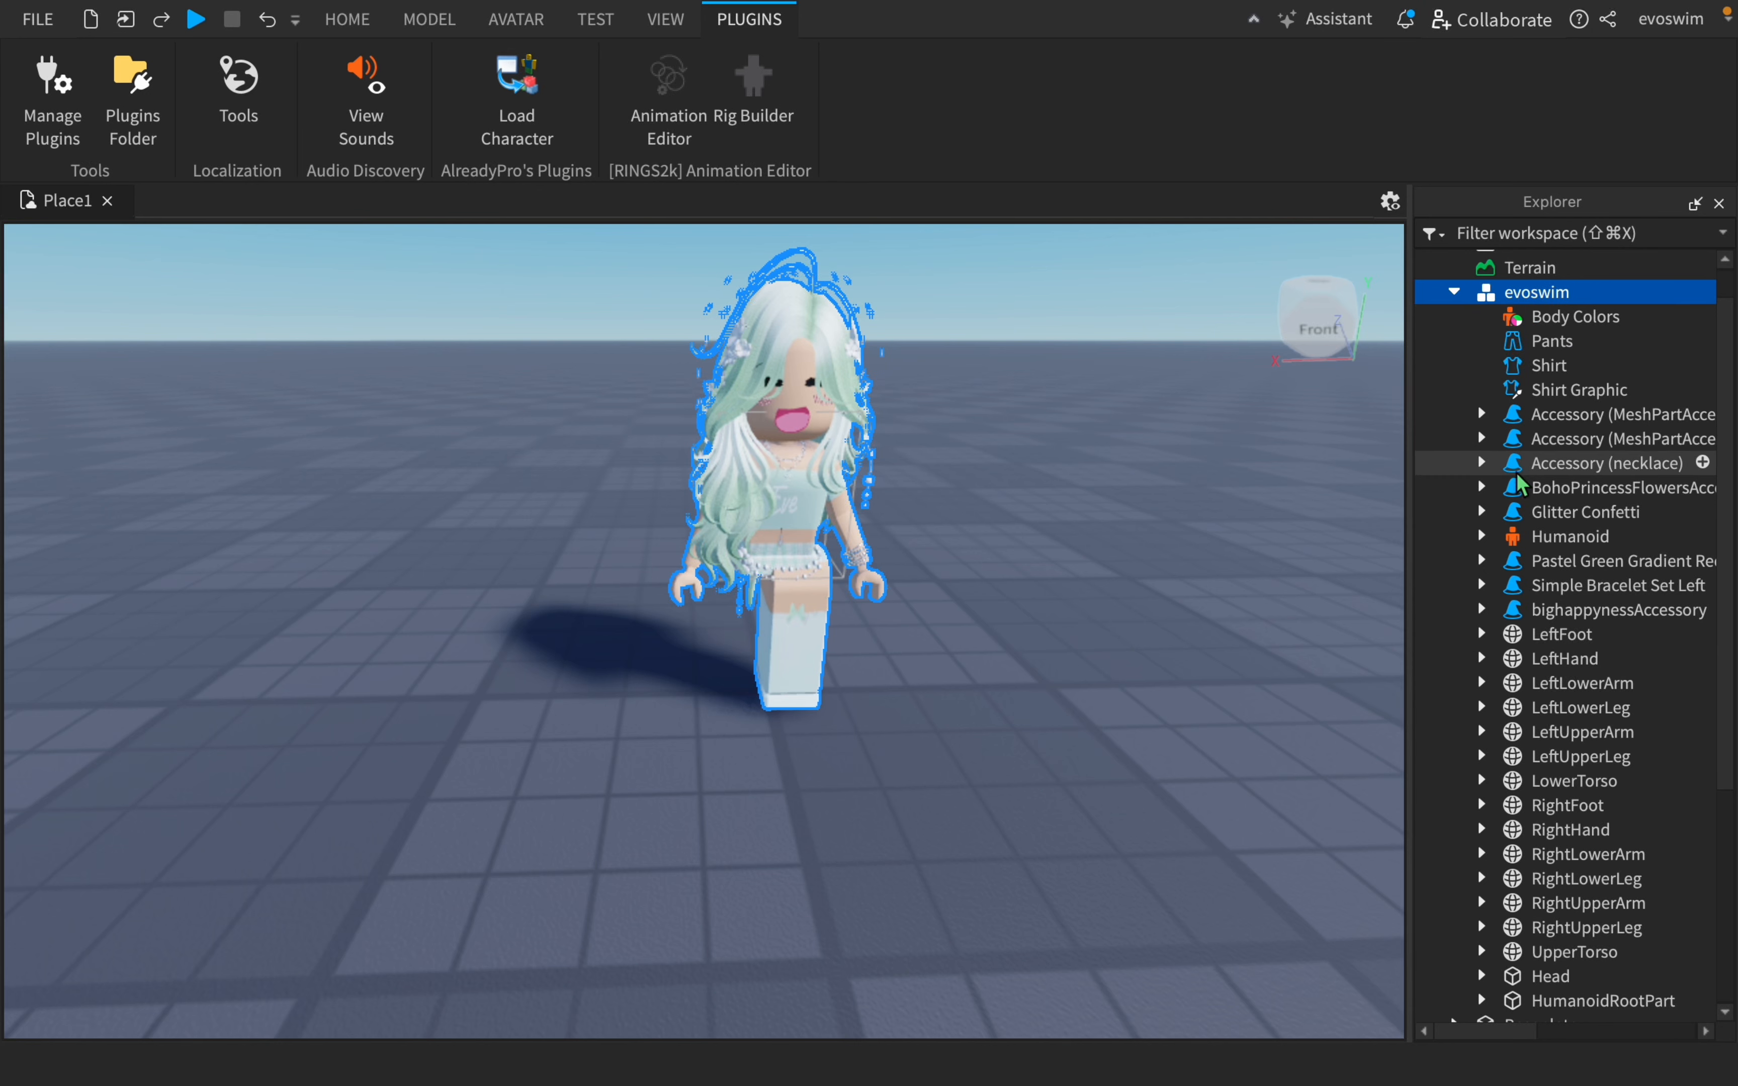
{"action": "scroll", "coordinate": [1533, 528], "scroll_direction": "down", "scroll_amount": 1}
{"action": "left_click", "coordinate": [1526, 540]}
{"action": "right_click", "coordinate": [1526, 540]}
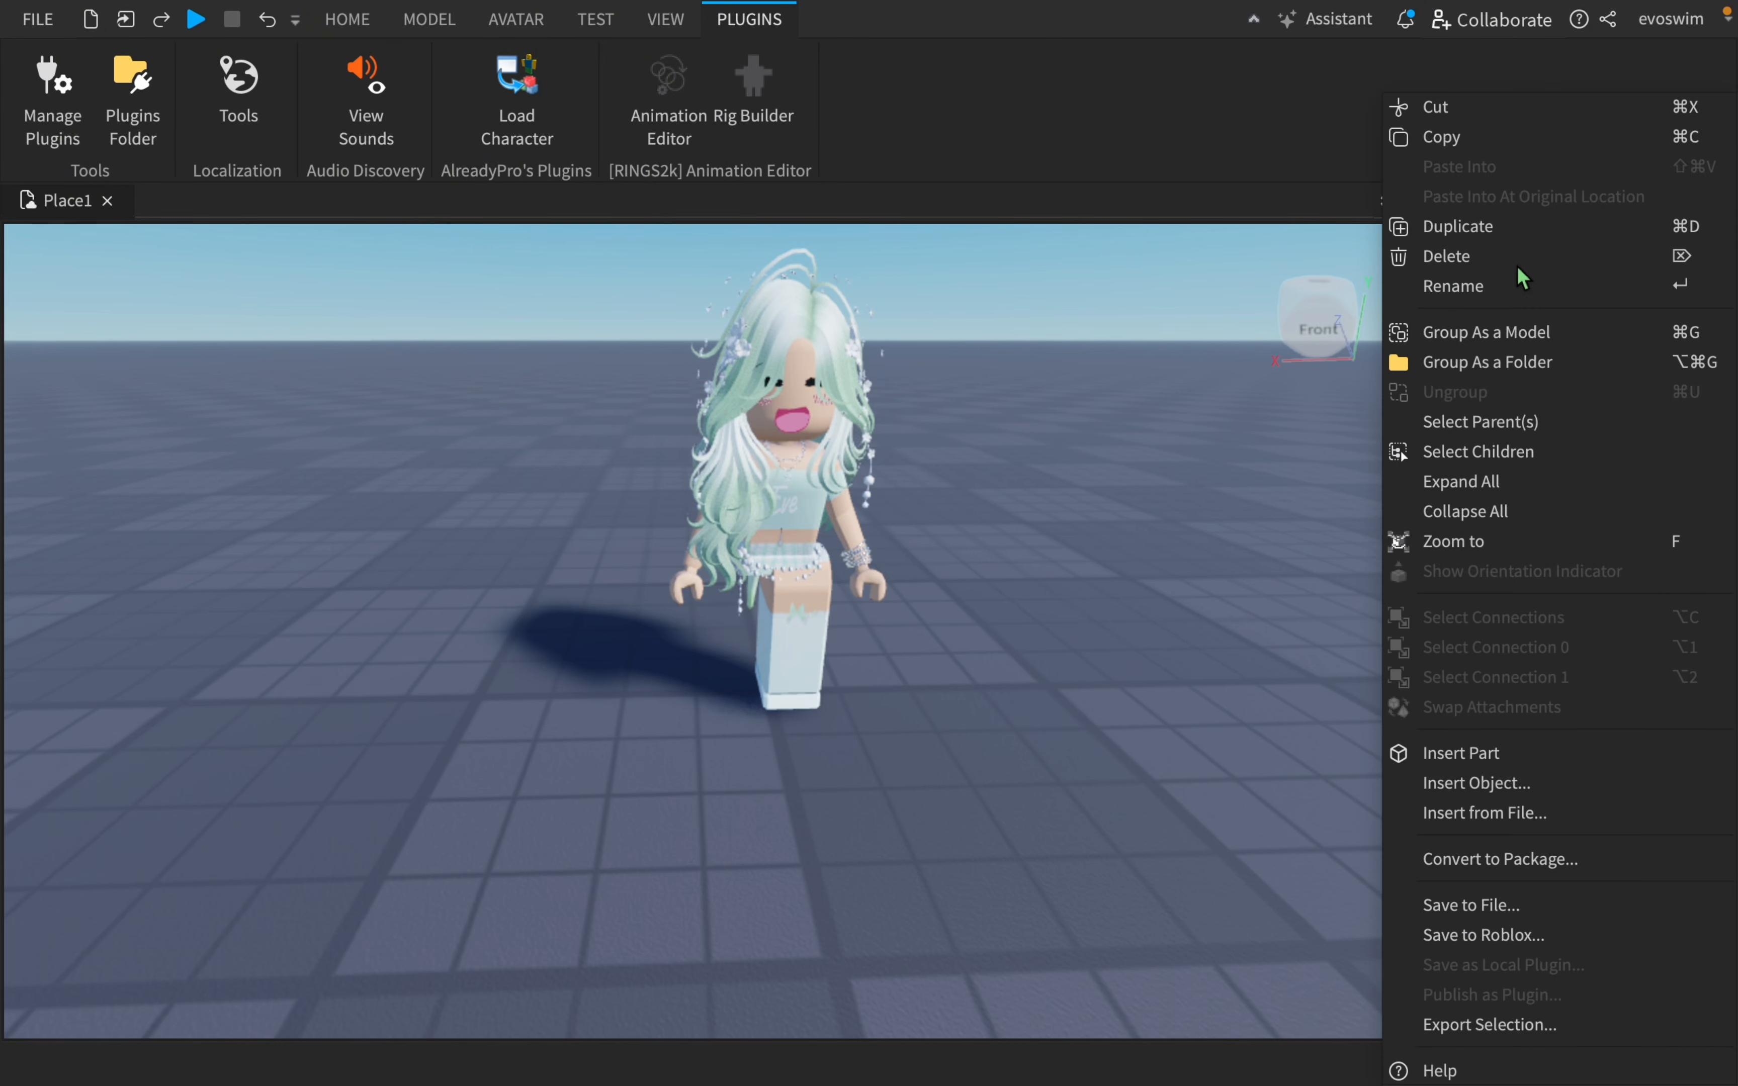
{"action": "left_click", "coordinate": [1471, 258]}
{"action": "left_click", "coordinate": [1536, 516]}
{"action": "key", "text": "Delete"}
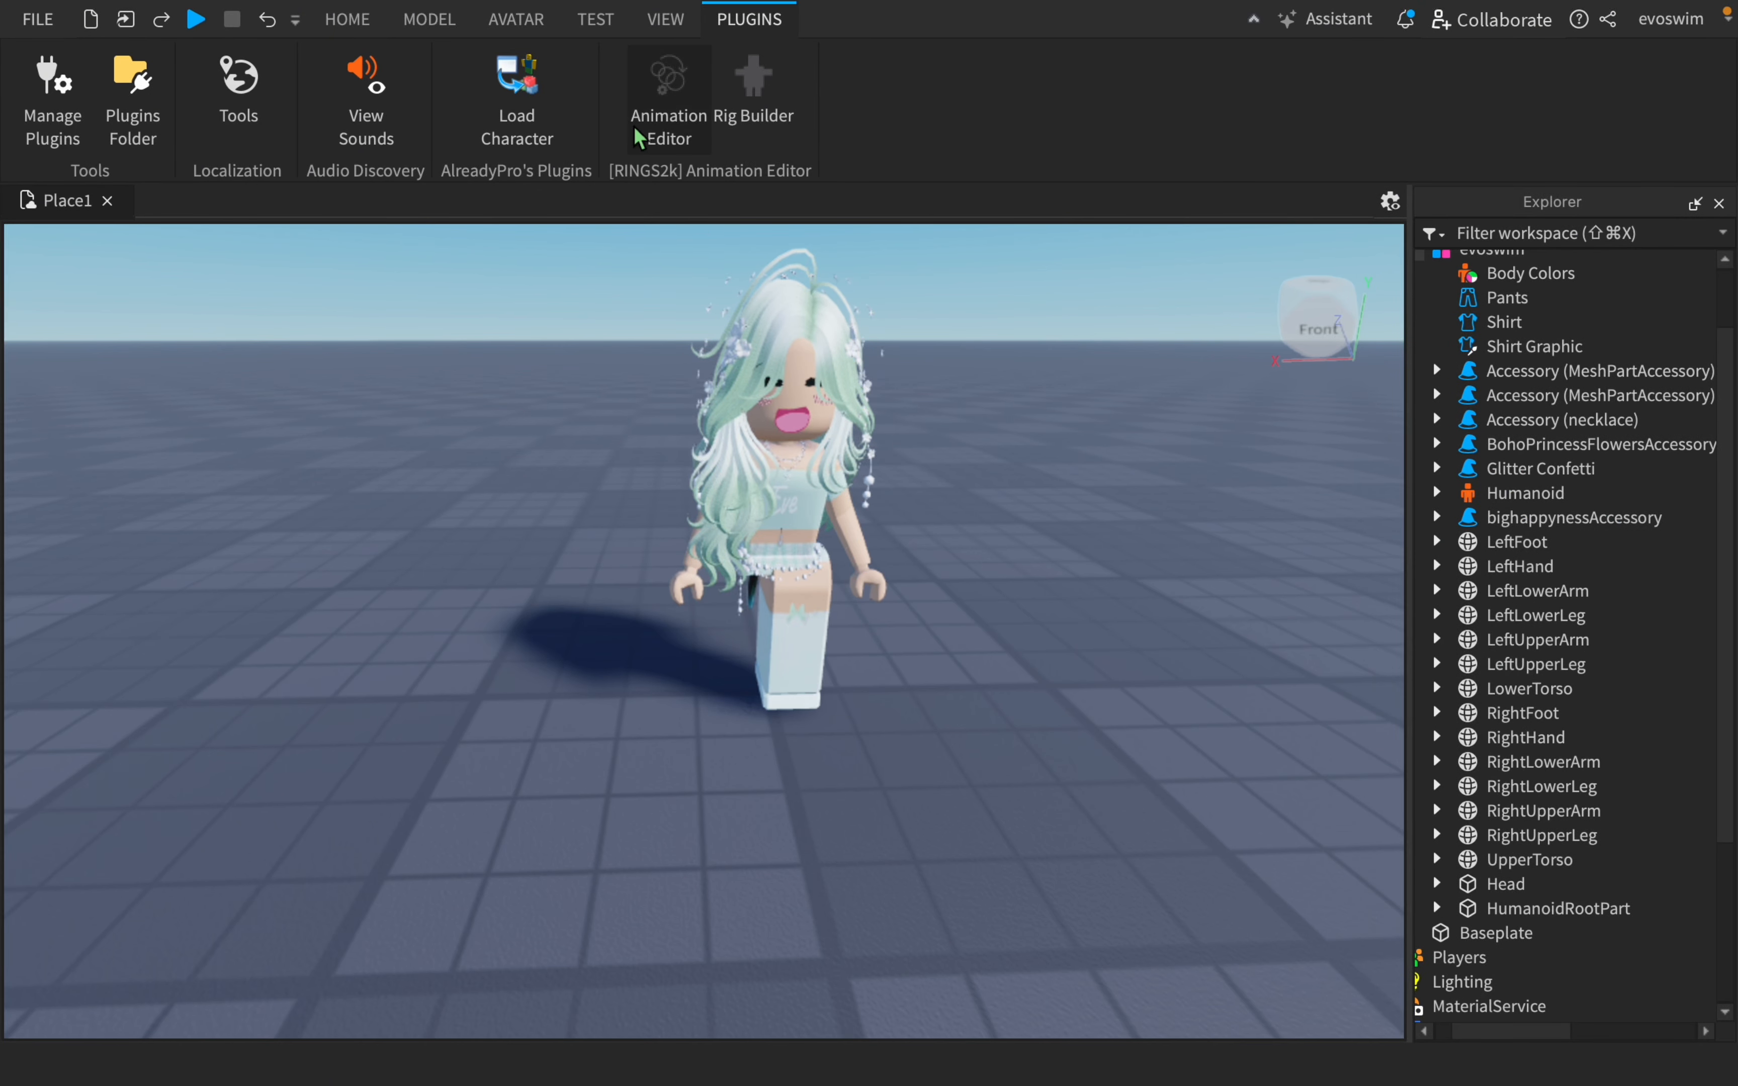
- Start the RINGS2k Animation Editor with the spawned character as the rig to animate
{"action": "left_click", "coordinate": [644, 118]}
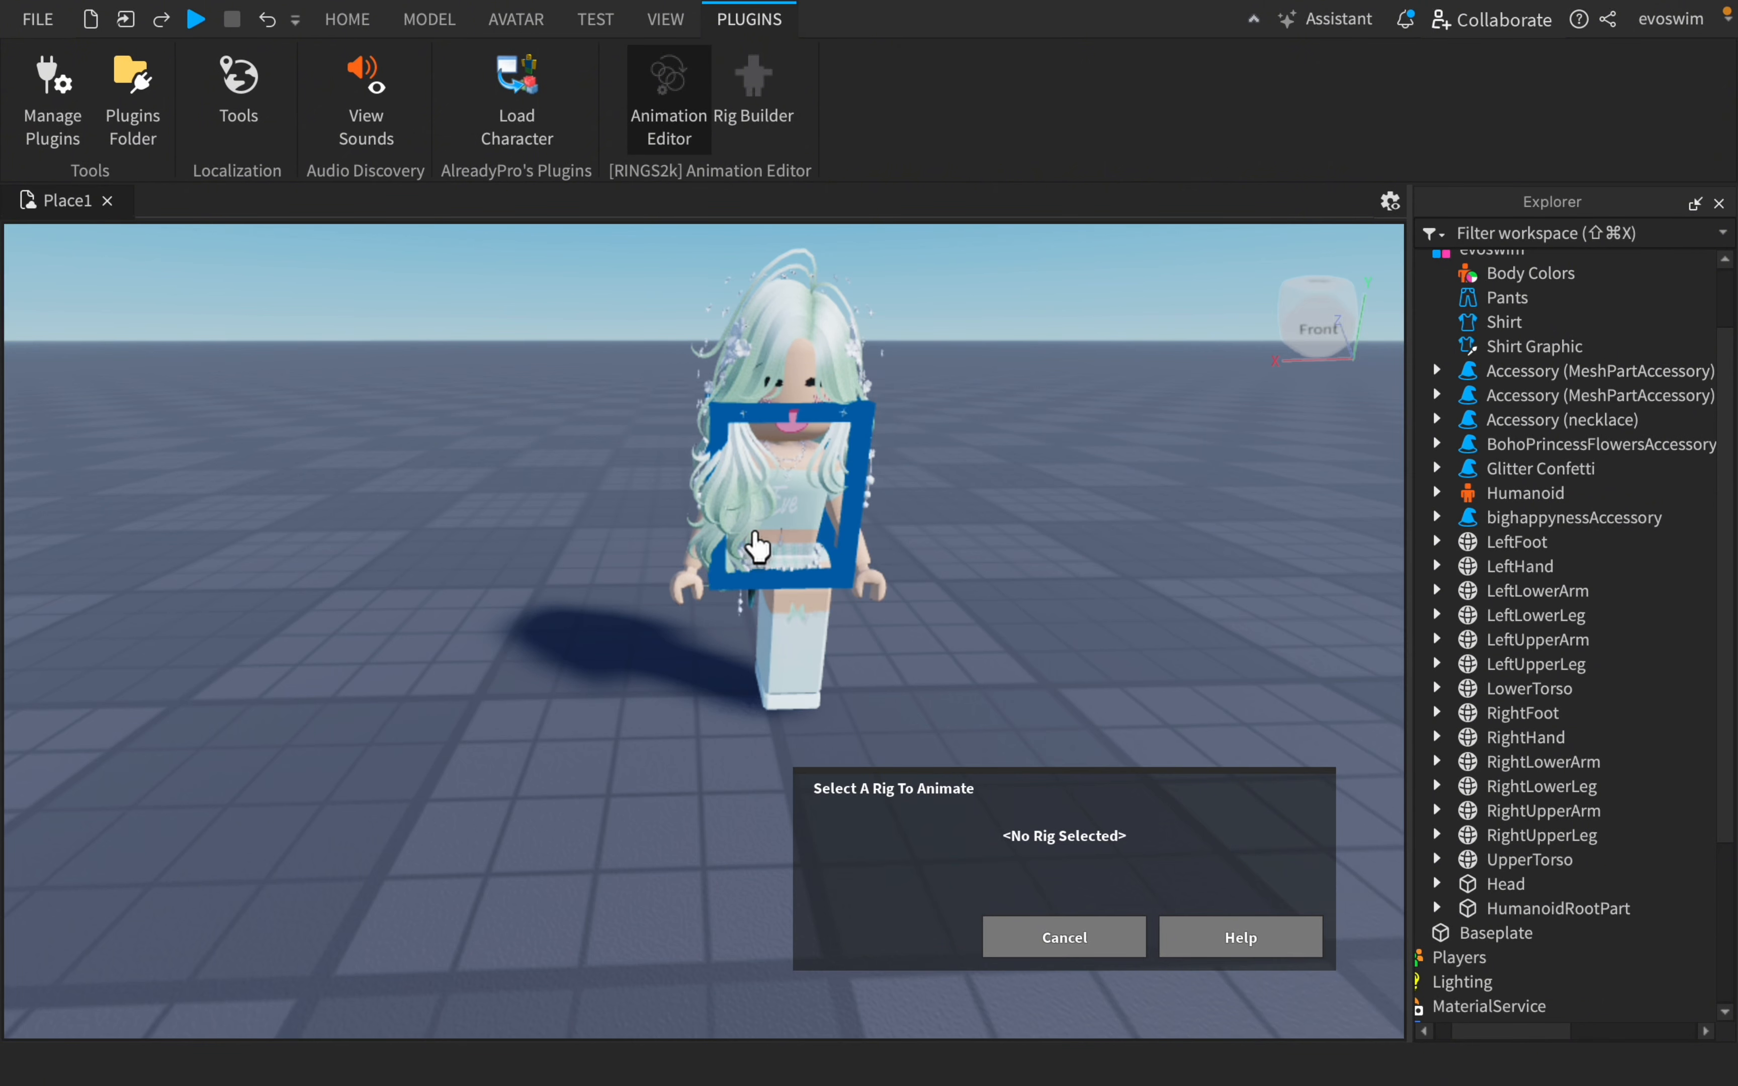
{"action": "left_click", "coordinate": [755, 543]}
{"action": "left_click", "coordinate": [837, 941]}
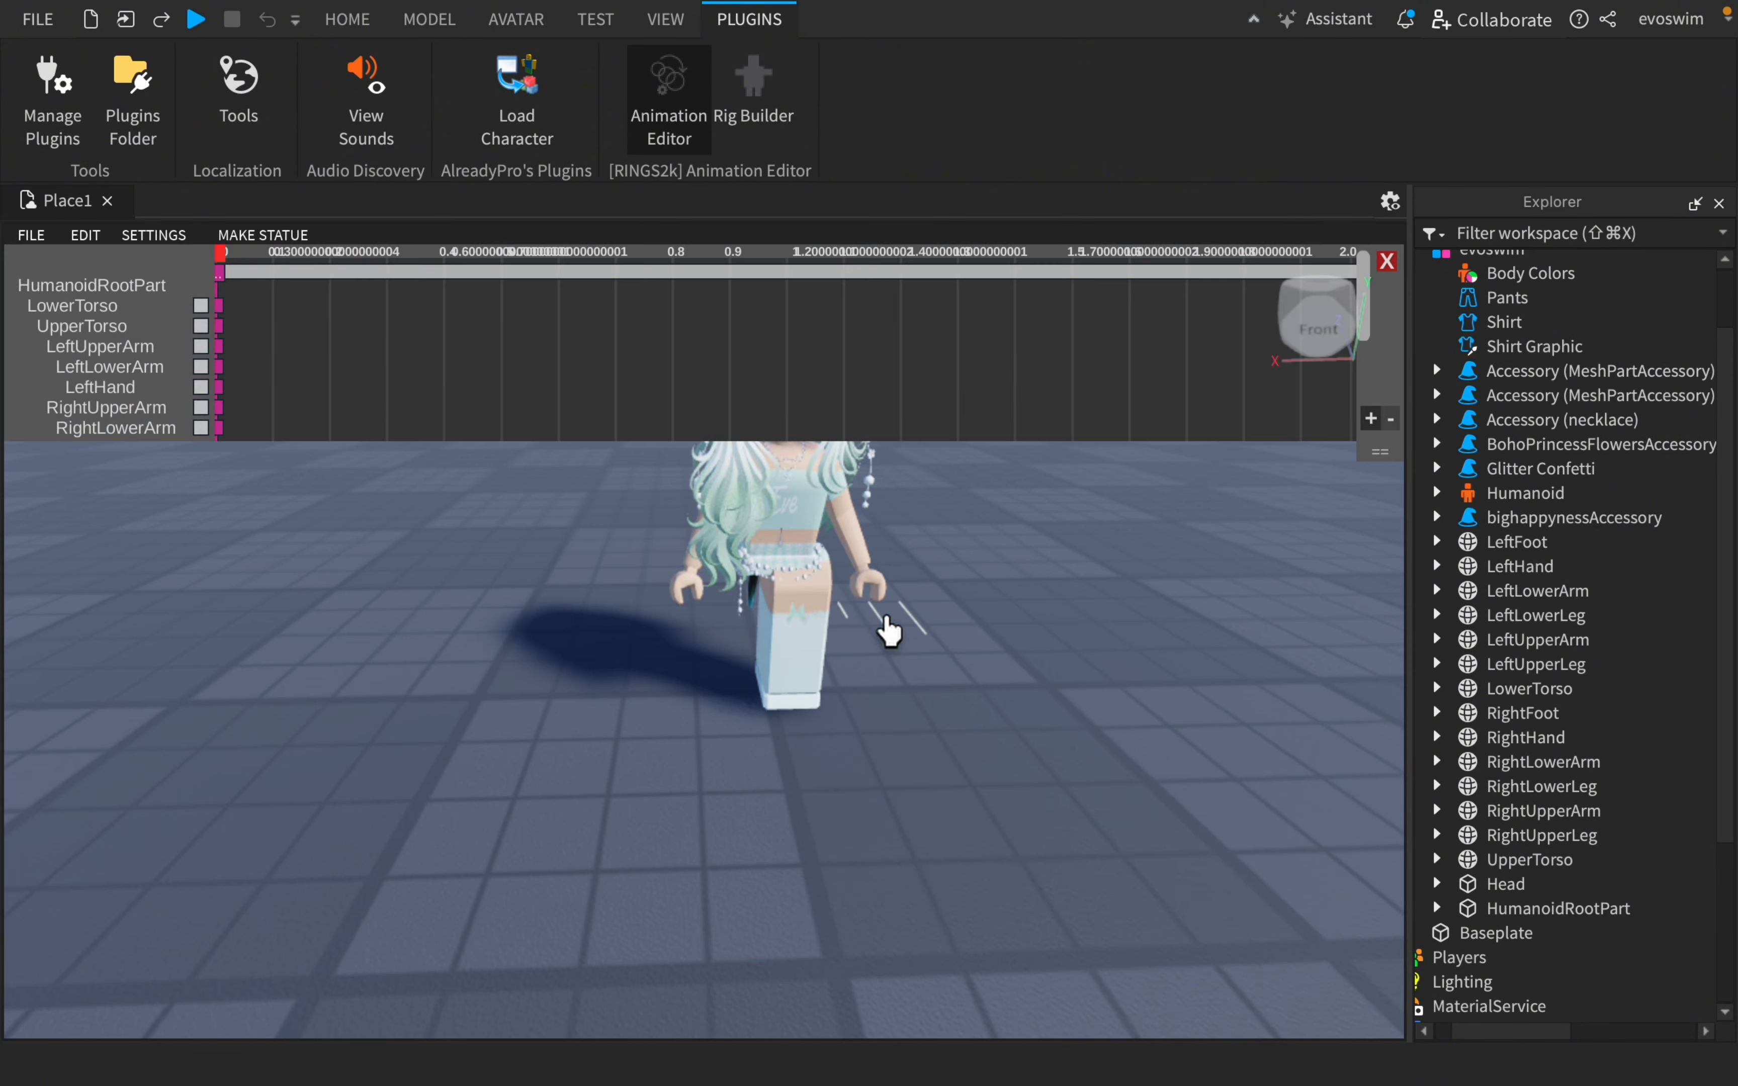
{"action": "right_click_drag", "start_coordinate": [910, 600], "coordinate": [900, 600]}
{"action": "scroll", "coordinate": [901, 600], "scroll_direction": "down", "scroll_amount": 1}
{"action": "key", "text": "a"}
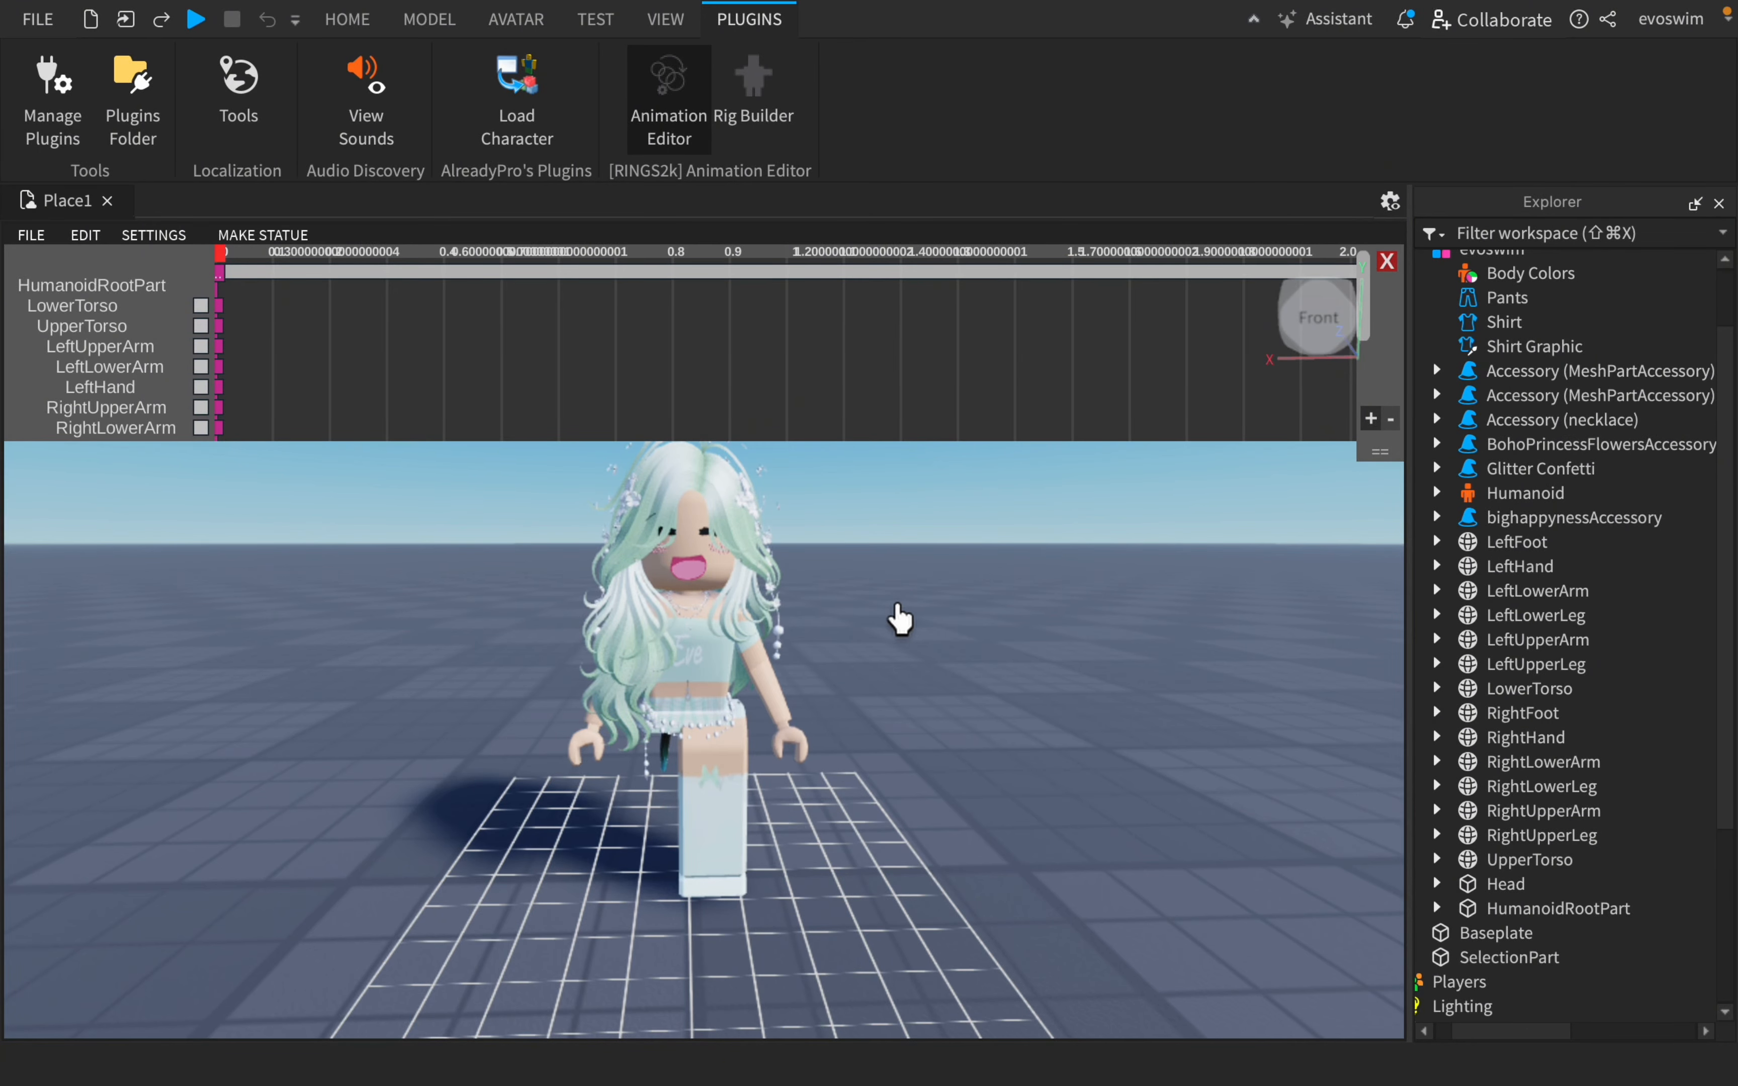
- Rotate the character's left lower arm to bend it at the elbow
{"action": "scroll", "coordinate": [892, 621], "scroll_direction": "up", "scroll_amount": 4}
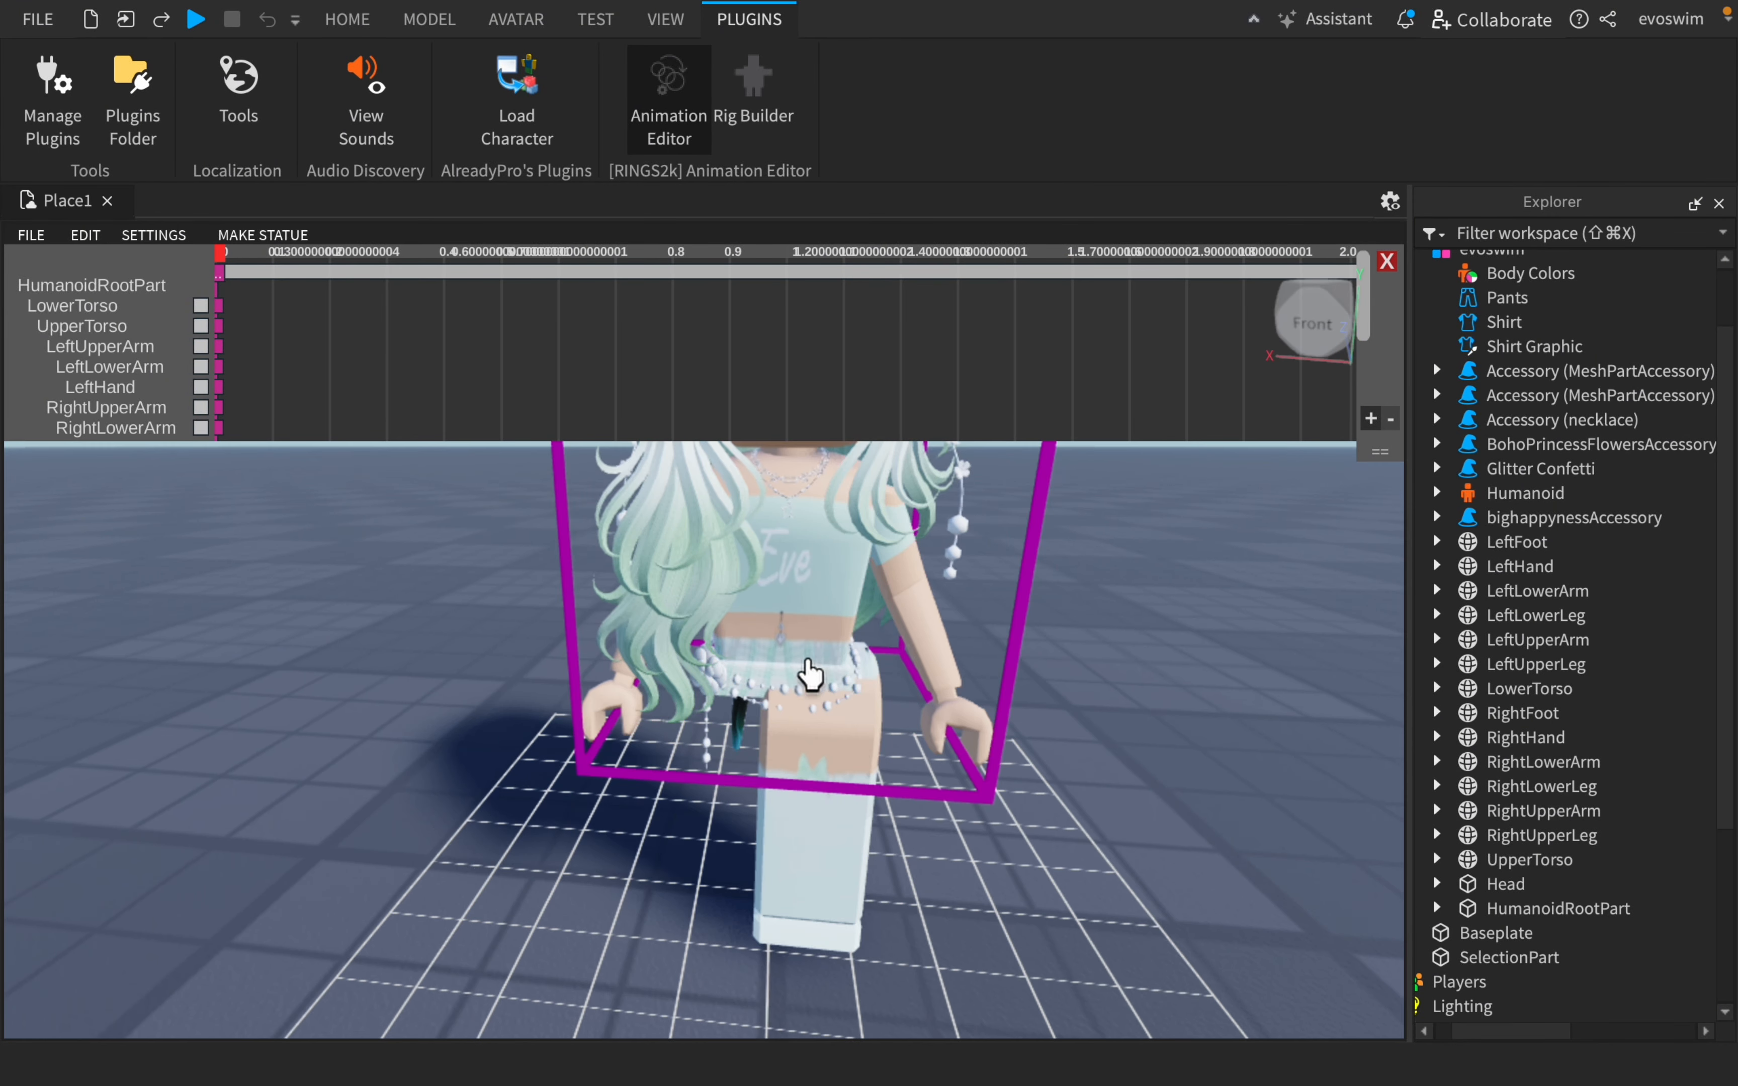
{"action": "left_click", "coordinate": [806, 667]}
{"action": "left_click_drag", "start_coordinate": [744, 766], "coordinate": [714, 768]}
{"action": "left_click", "coordinate": [989, 725]}
{"action": "scroll", "coordinate": [988, 726], "scroll_direction": "up", "scroll_amount": 3}
{"action": "right_click_drag", "start_coordinate": [1056, 733], "coordinate": [790, 696]}
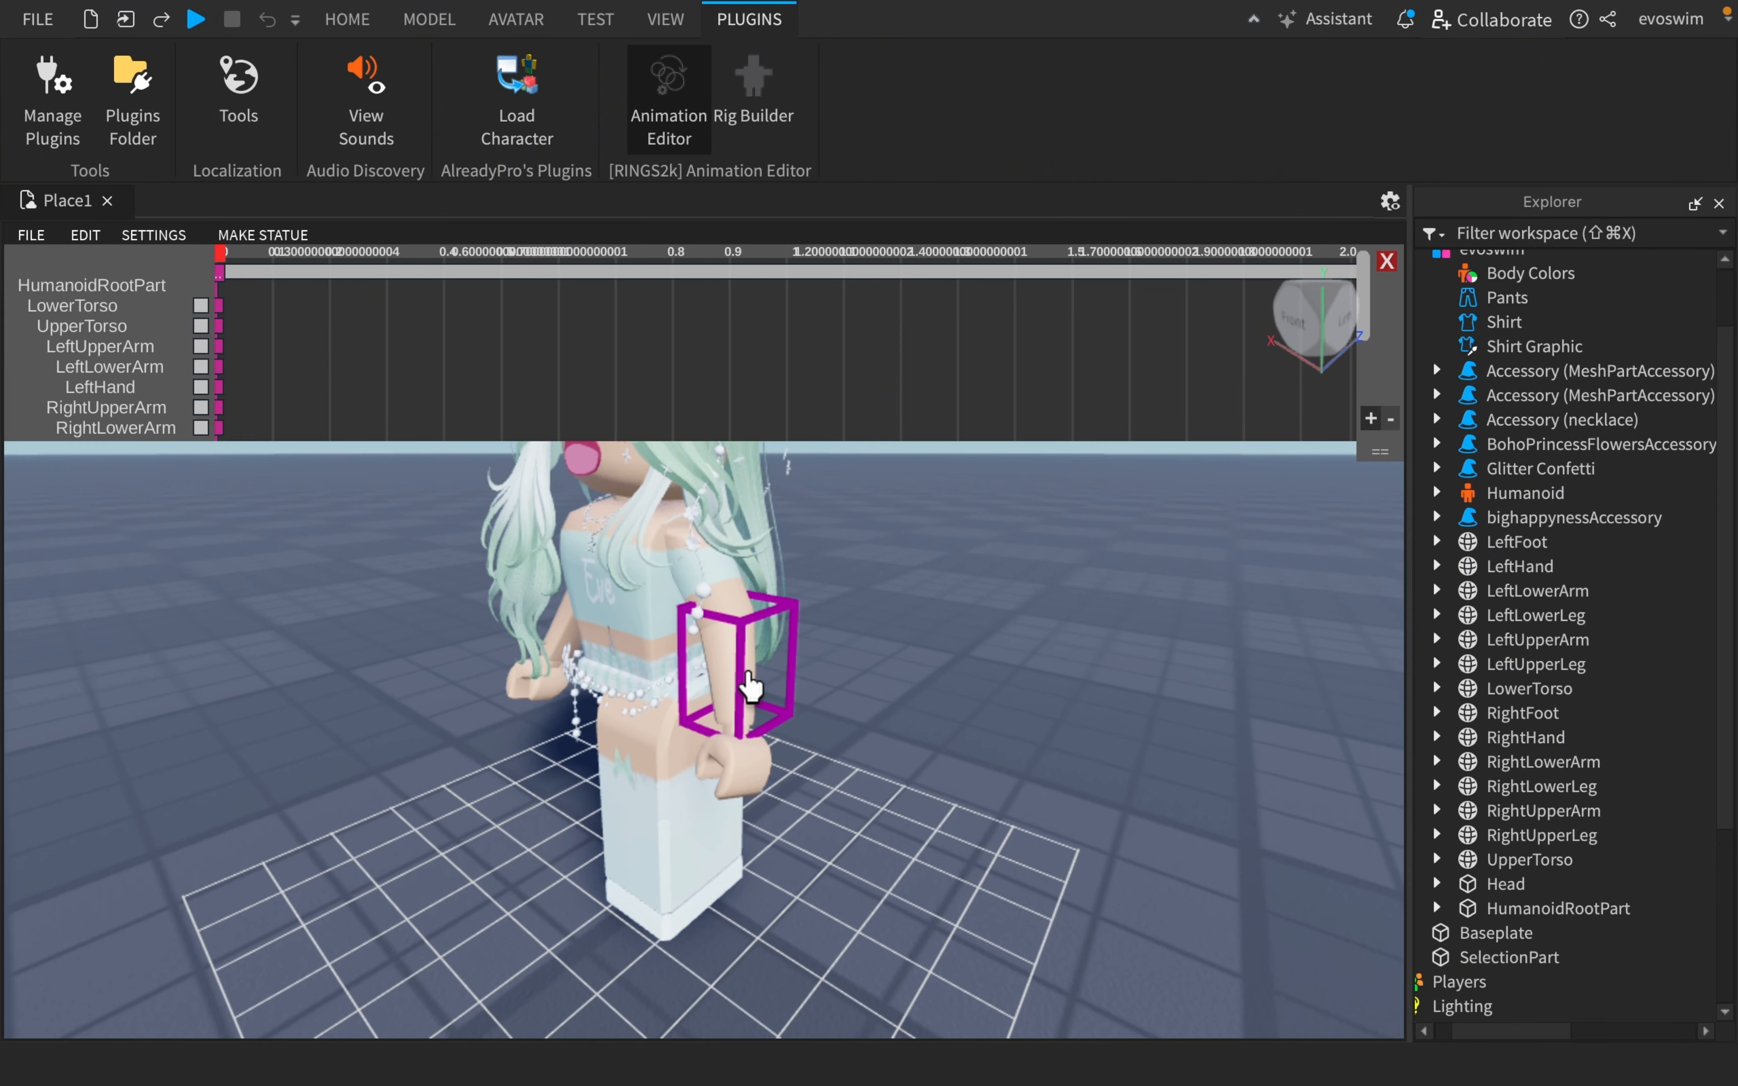
{"action": "left_click", "coordinate": [753, 691]}
{"action": "scroll", "coordinate": [789, 646], "scroll_direction": "down", "scroll_amount": 2}
{"action": "left_click_drag", "start_coordinate": [830, 598], "coordinate": [826, 639]}
{"action": "left_click_drag", "start_coordinate": [795, 736], "coordinate": [682, 596]}
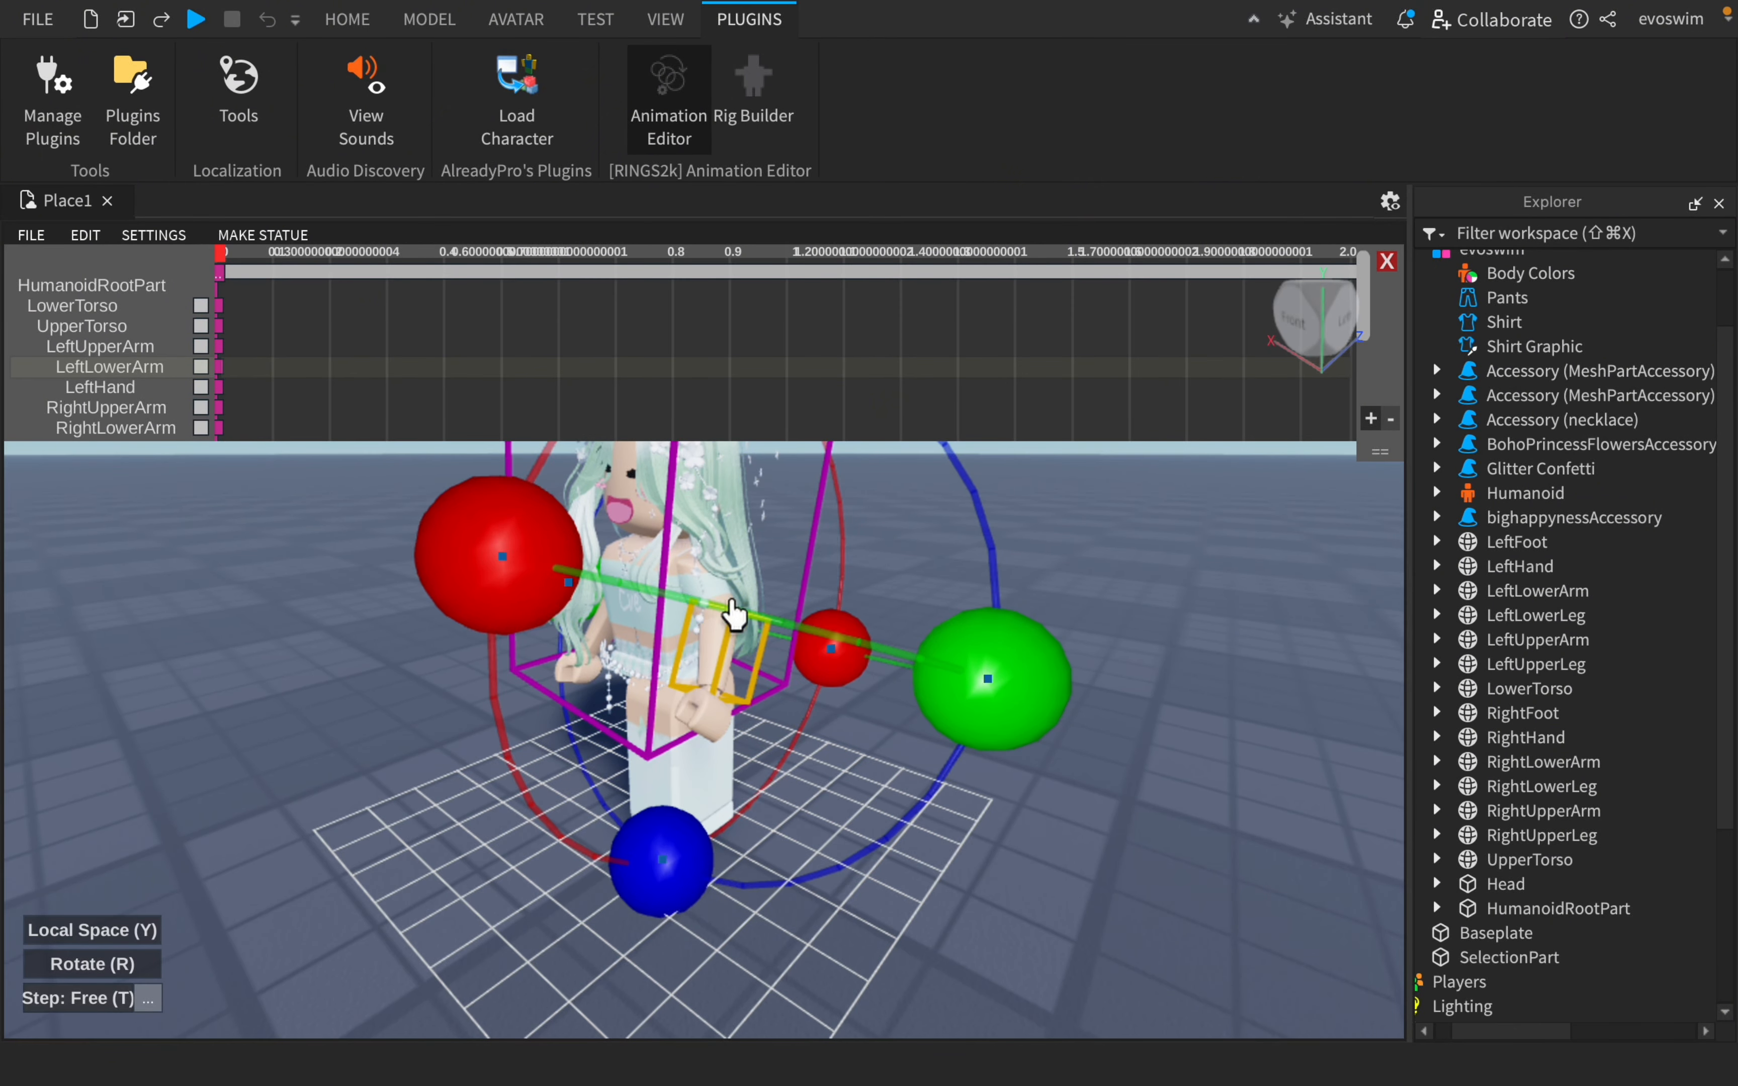
- Pose the character with the left arm raised above the head and the leg bent at the knee
{"action": "right_click_drag", "start_coordinate": [732, 602], "coordinate": [724, 625]}
{"action": "scroll", "coordinate": [724, 625], "scroll_direction": "down", "scroll_amount": 2}
{"action": "left_click", "coordinate": [471, 708]}
{"action": "right_click_drag", "start_coordinate": [472, 708], "coordinate": [471, 705]}
{"action": "scroll", "coordinate": [471, 705], "scroll_direction": "up", "scroll_amount": 3}
{"action": "scroll", "coordinate": [472, 705], "scroll_direction": "down", "scroll_amount": 3}
{"action": "right_click_drag", "start_coordinate": [779, 582], "coordinate": [784, 593]}
{"action": "scroll", "coordinate": [784, 593], "scroll_direction": "up", "scroll_amount": 5}
{"action": "left_click", "coordinate": [664, 707]}
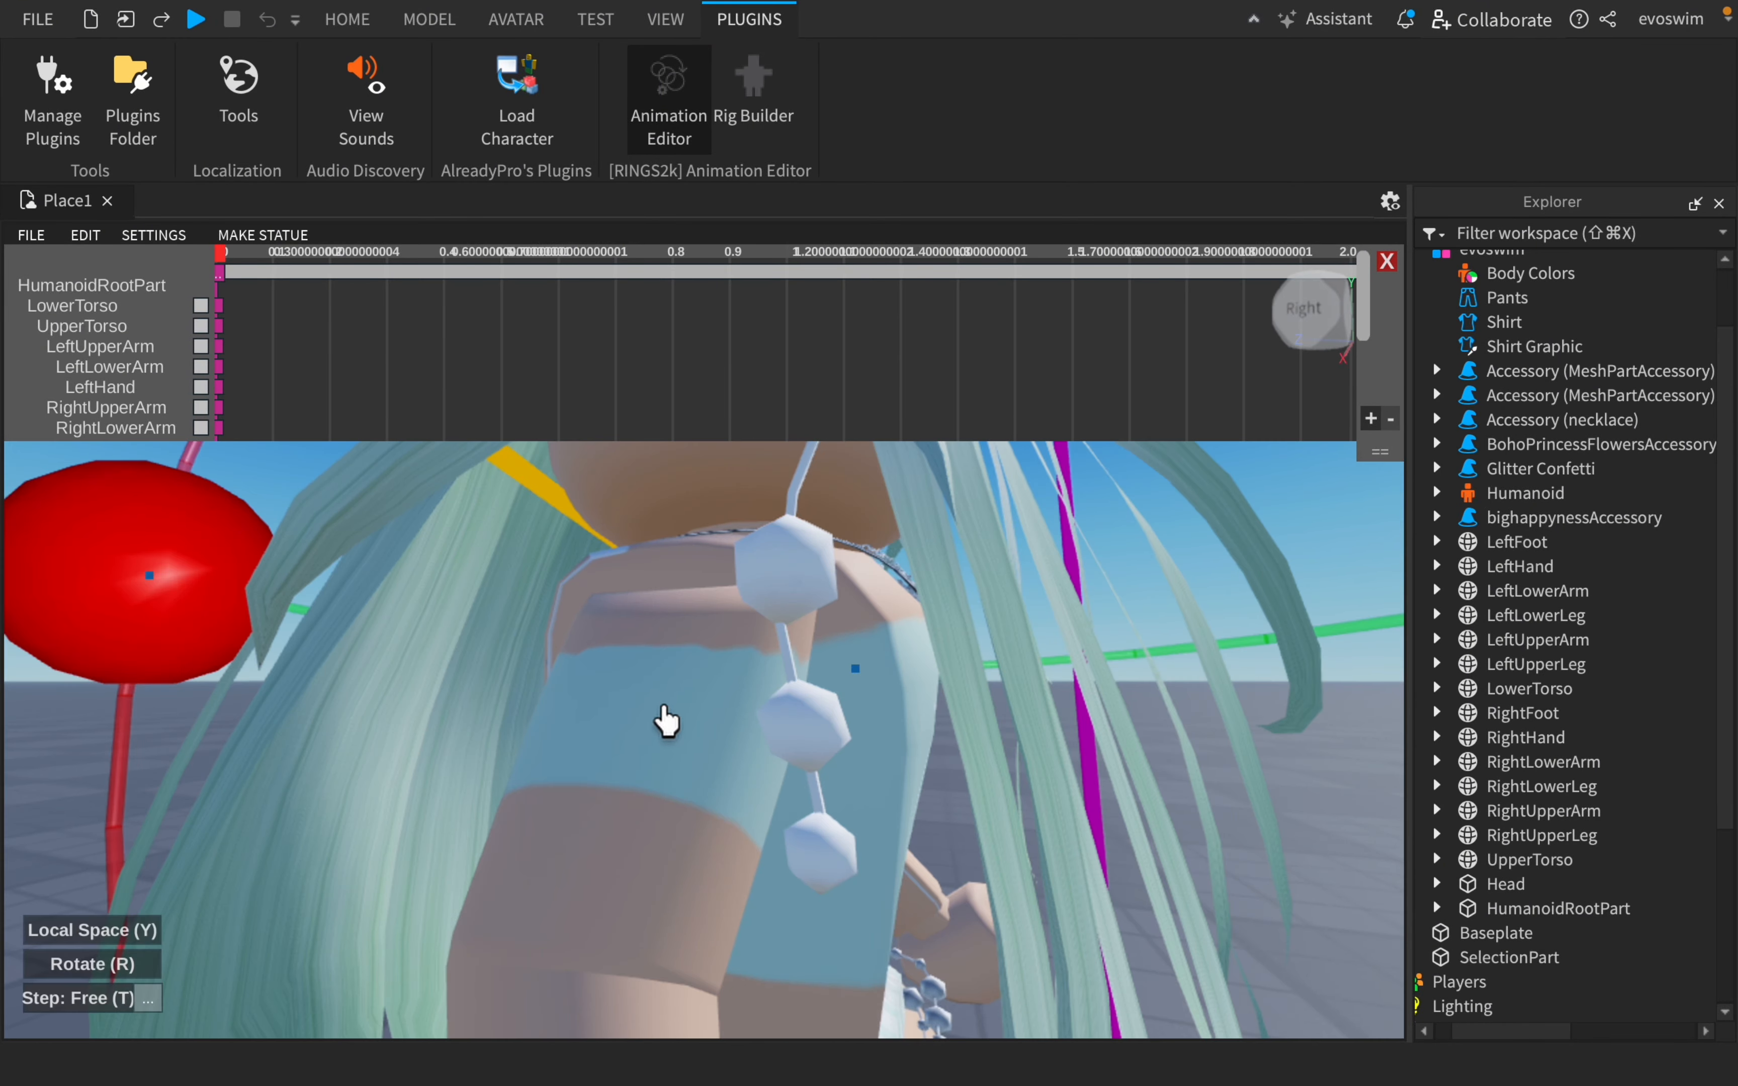
{"action": "scroll", "coordinate": [664, 707], "scroll_direction": "up", "scroll_amount": 4}
{"action": "scroll", "coordinate": [664, 711], "scroll_direction": "down", "scroll_amount": 5}
{"action": "right_click_drag", "start_coordinate": [664, 711], "coordinate": [657, 776]}
{"action": "scroll", "coordinate": [649, 634], "scroll_direction": "up", "scroll_amount": 4}
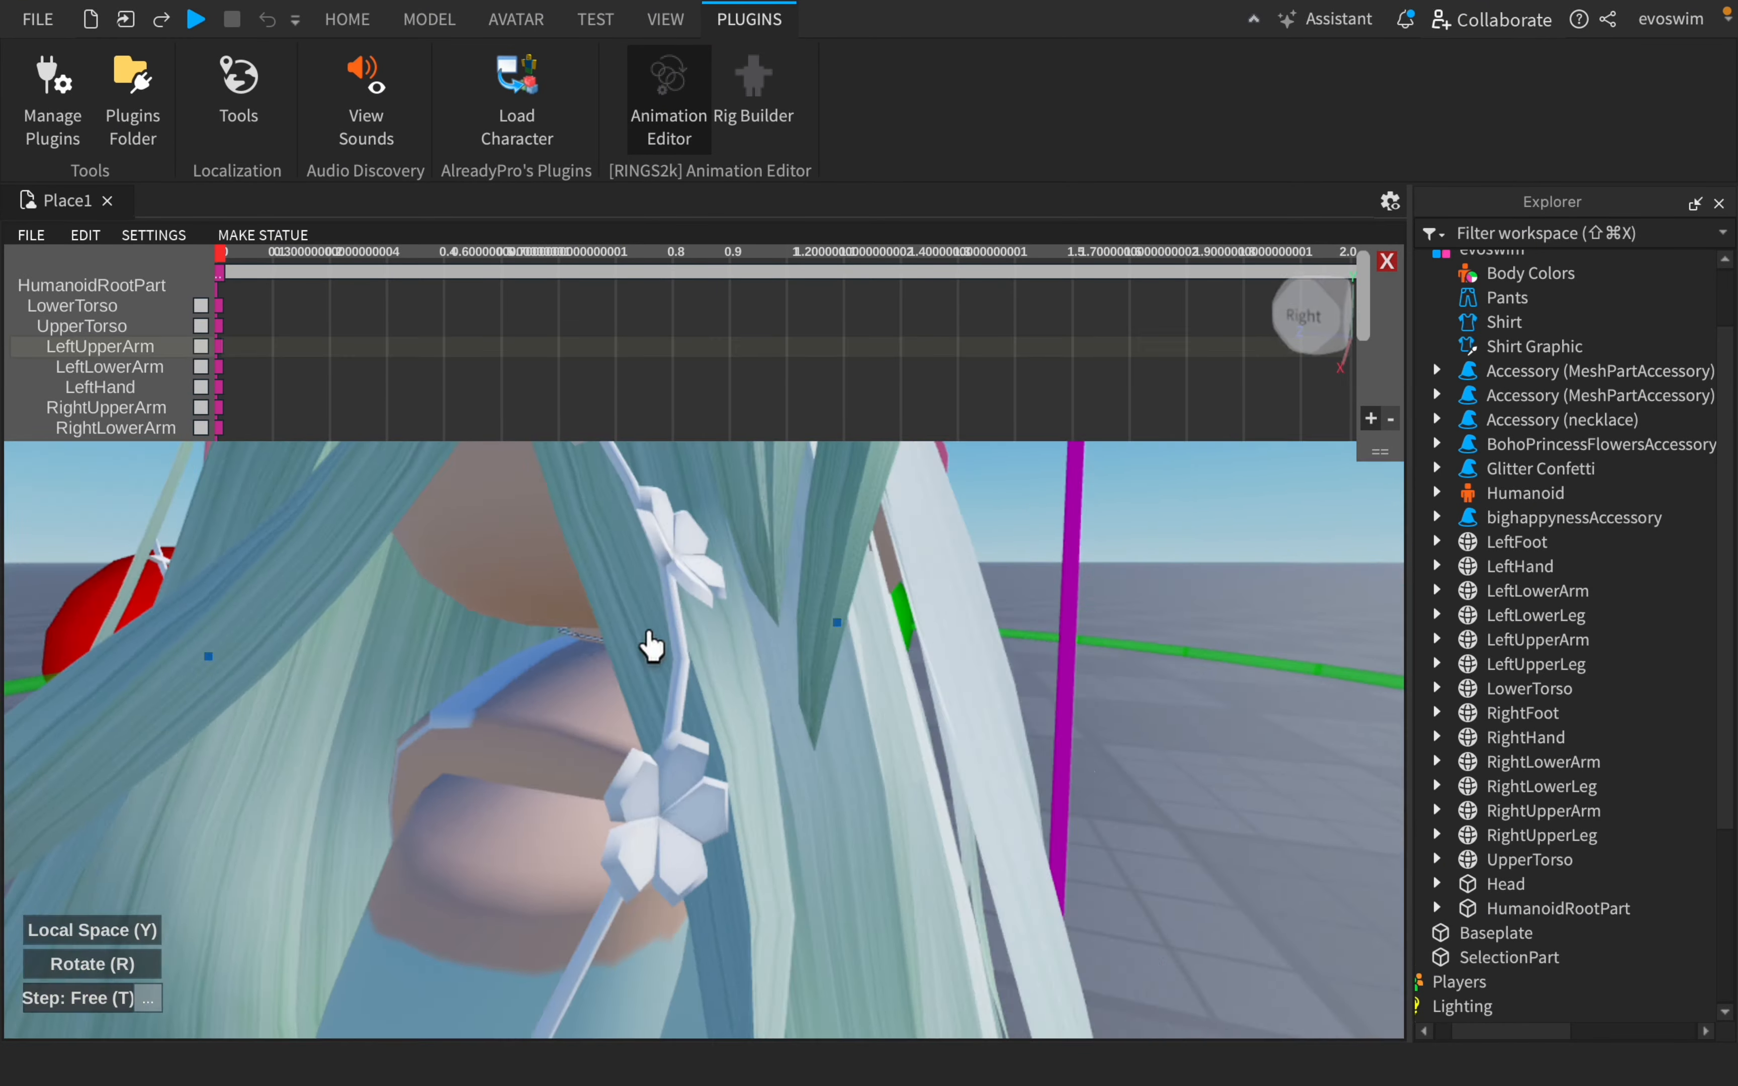
{"action": "scroll", "coordinate": [649, 633], "scroll_direction": "down", "scroll_amount": 5}
{"action": "right_click_drag", "start_coordinate": [650, 634], "coordinate": [1306, 732]}
{"action": "scroll", "coordinate": [1167, 744], "scroll_direction": "up", "scroll_amount": 5}
{"action": "scroll", "coordinate": [702, 653], "scroll_direction": "up", "scroll_amount": 3}
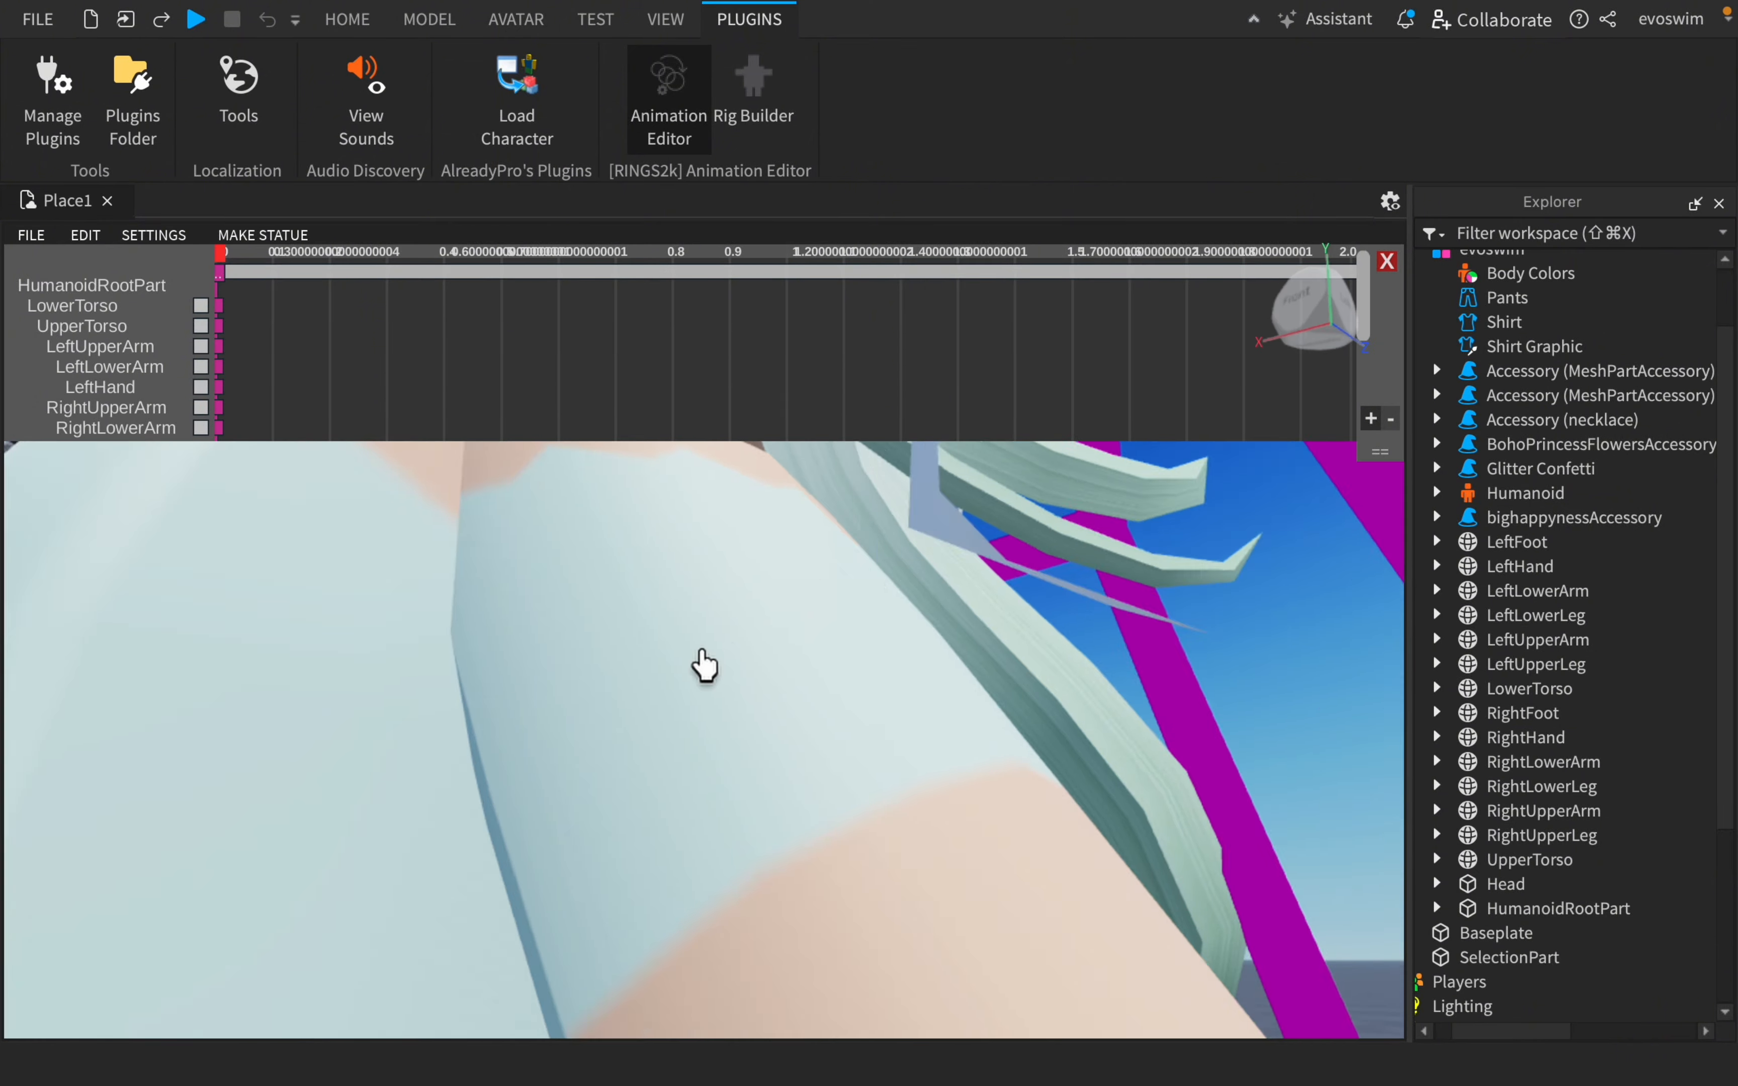
{"action": "scroll", "coordinate": [703, 651], "scroll_direction": "down", "scroll_amount": 5}
{"action": "right_click_drag", "start_coordinate": [702, 650], "coordinate": [620, 644]}
{"action": "left_click", "coordinate": [620, 644]}
{"action": "left_click", "coordinate": [607, 609]}
{"action": "left_click", "coordinate": [636, 511]}
{"action": "right_click_drag", "start_coordinate": [636, 511], "coordinate": [503, 711]}
{"action": "scroll", "coordinate": [775, 661], "scroll_direction": "up", "scroll_amount": 5}
{"action": "left_click", "coordinate": [774, 660]}
{"action": "scroll", "coordinate": [667, 671], "scroll_direction": "down", "scroll_amount": 4}
{"action": "left_click", "coordinate": [503, 711]}
{"action": "scroll", "coordinate": [507, 720], "scroll_direction": "down", "scroll_amount": 5}
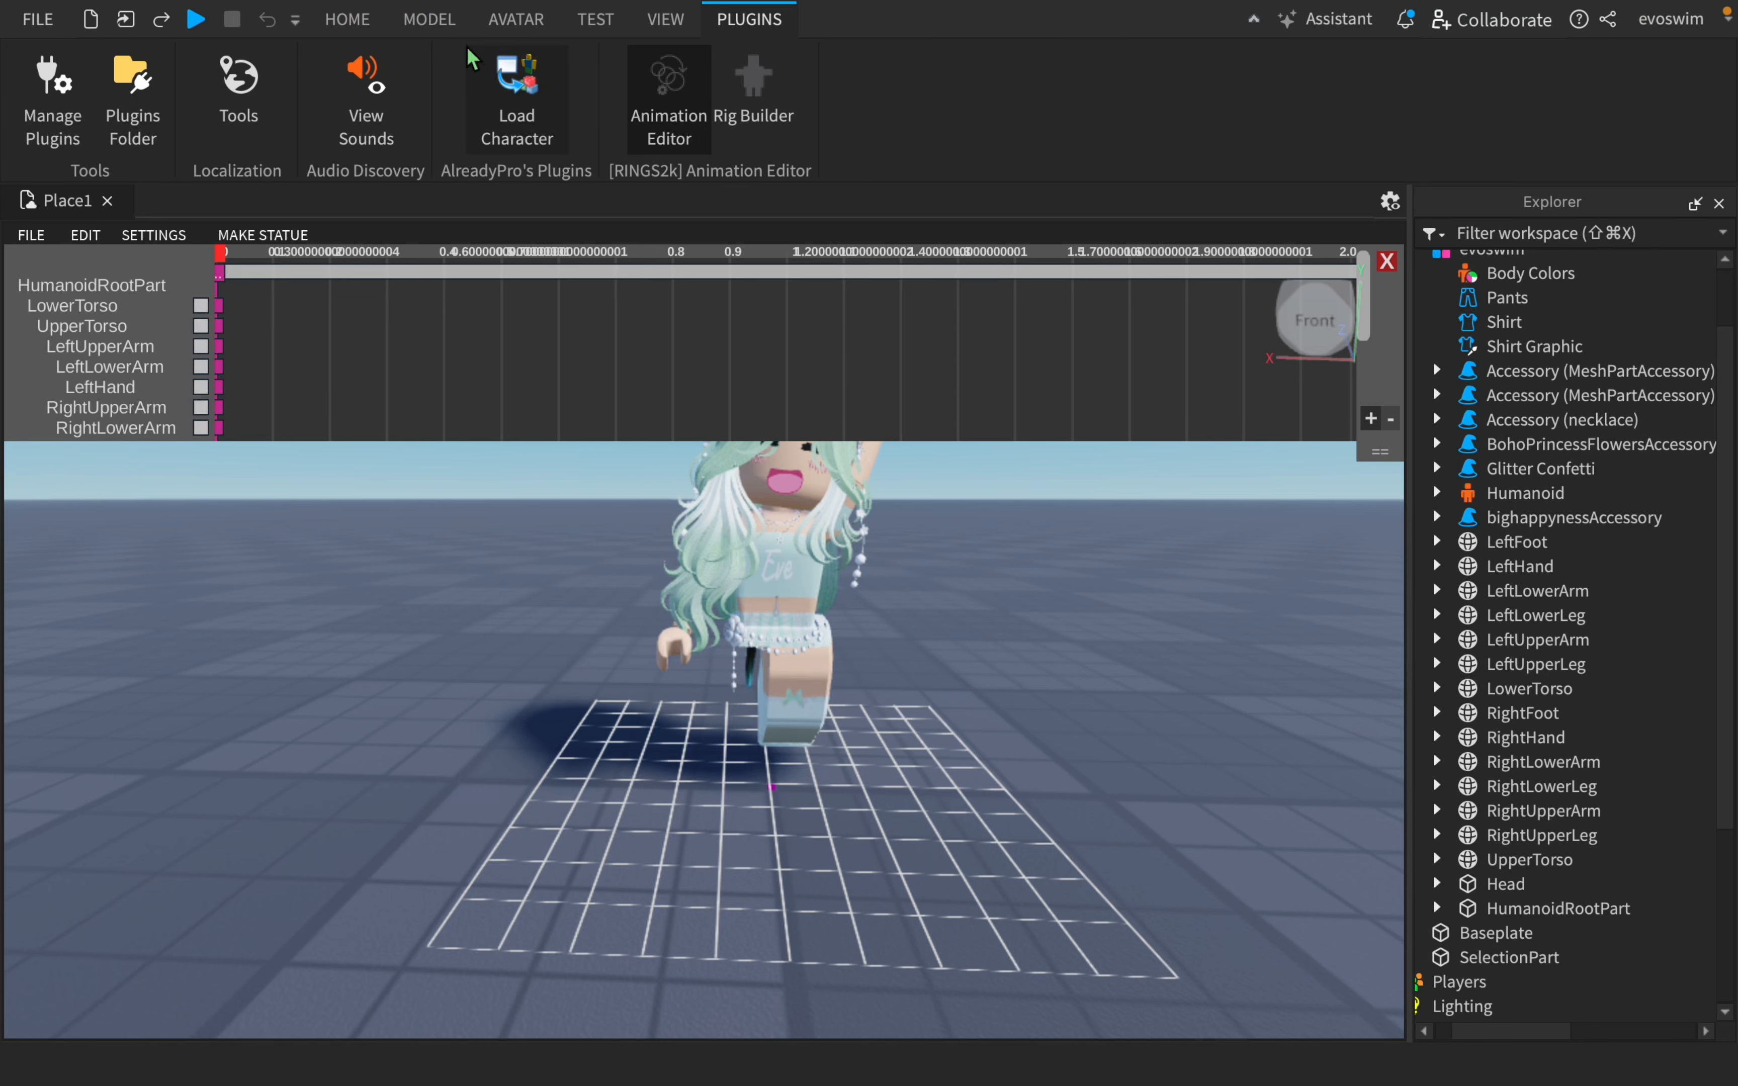
- Select the whole posed character model and make sure it is anchored
{"action": "left_click", "coordinate": [429, 19]}
{"action": "scroll", "coordinate": [1507, 345], "scroll_direction": "up", "scroll_amount": 3}
{"action": "scroll", "coordinate": [1508, 344], "scroll_direction": "left", "scroll_amount": 2}
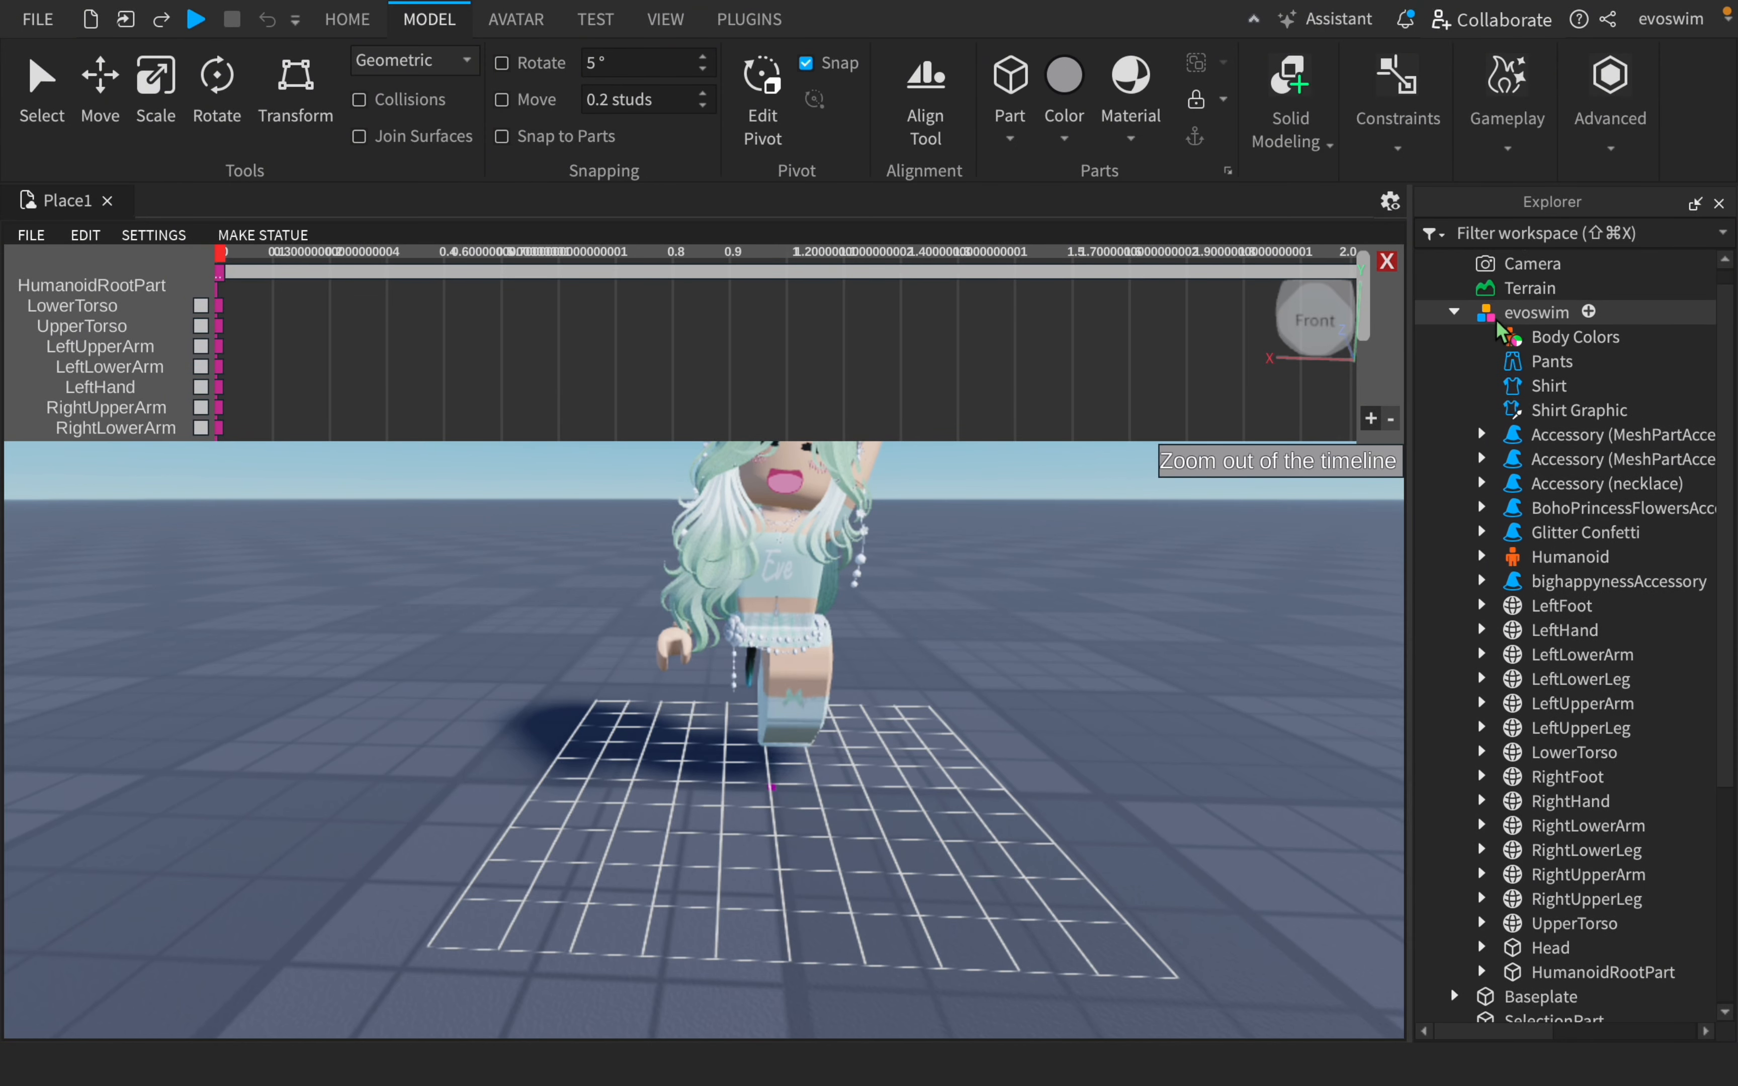
{"action": "left_click", "coordinate": [1498, 320]}
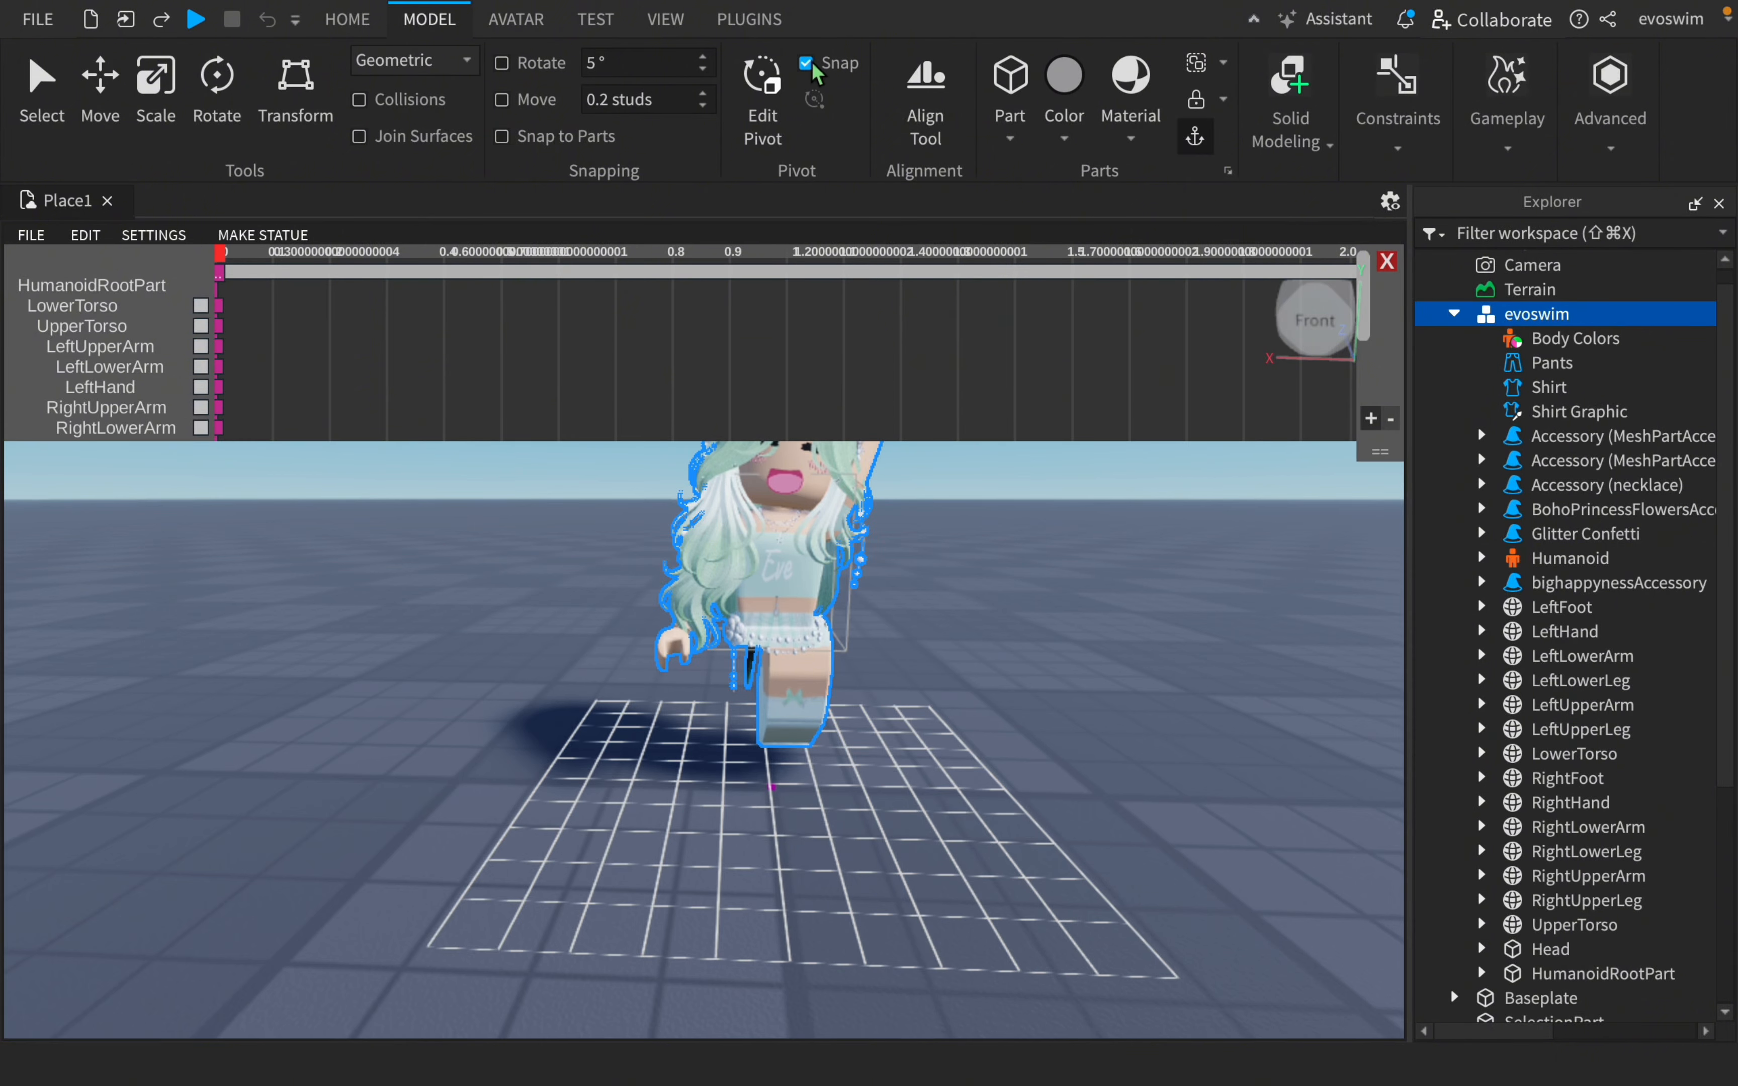
- Close the Animation Editor and accept losing the unsaved animation progress
{"action": "left_click", "coordinate": [783, 32]}
{"action": "left_click", "coordinate": [698, 108]}
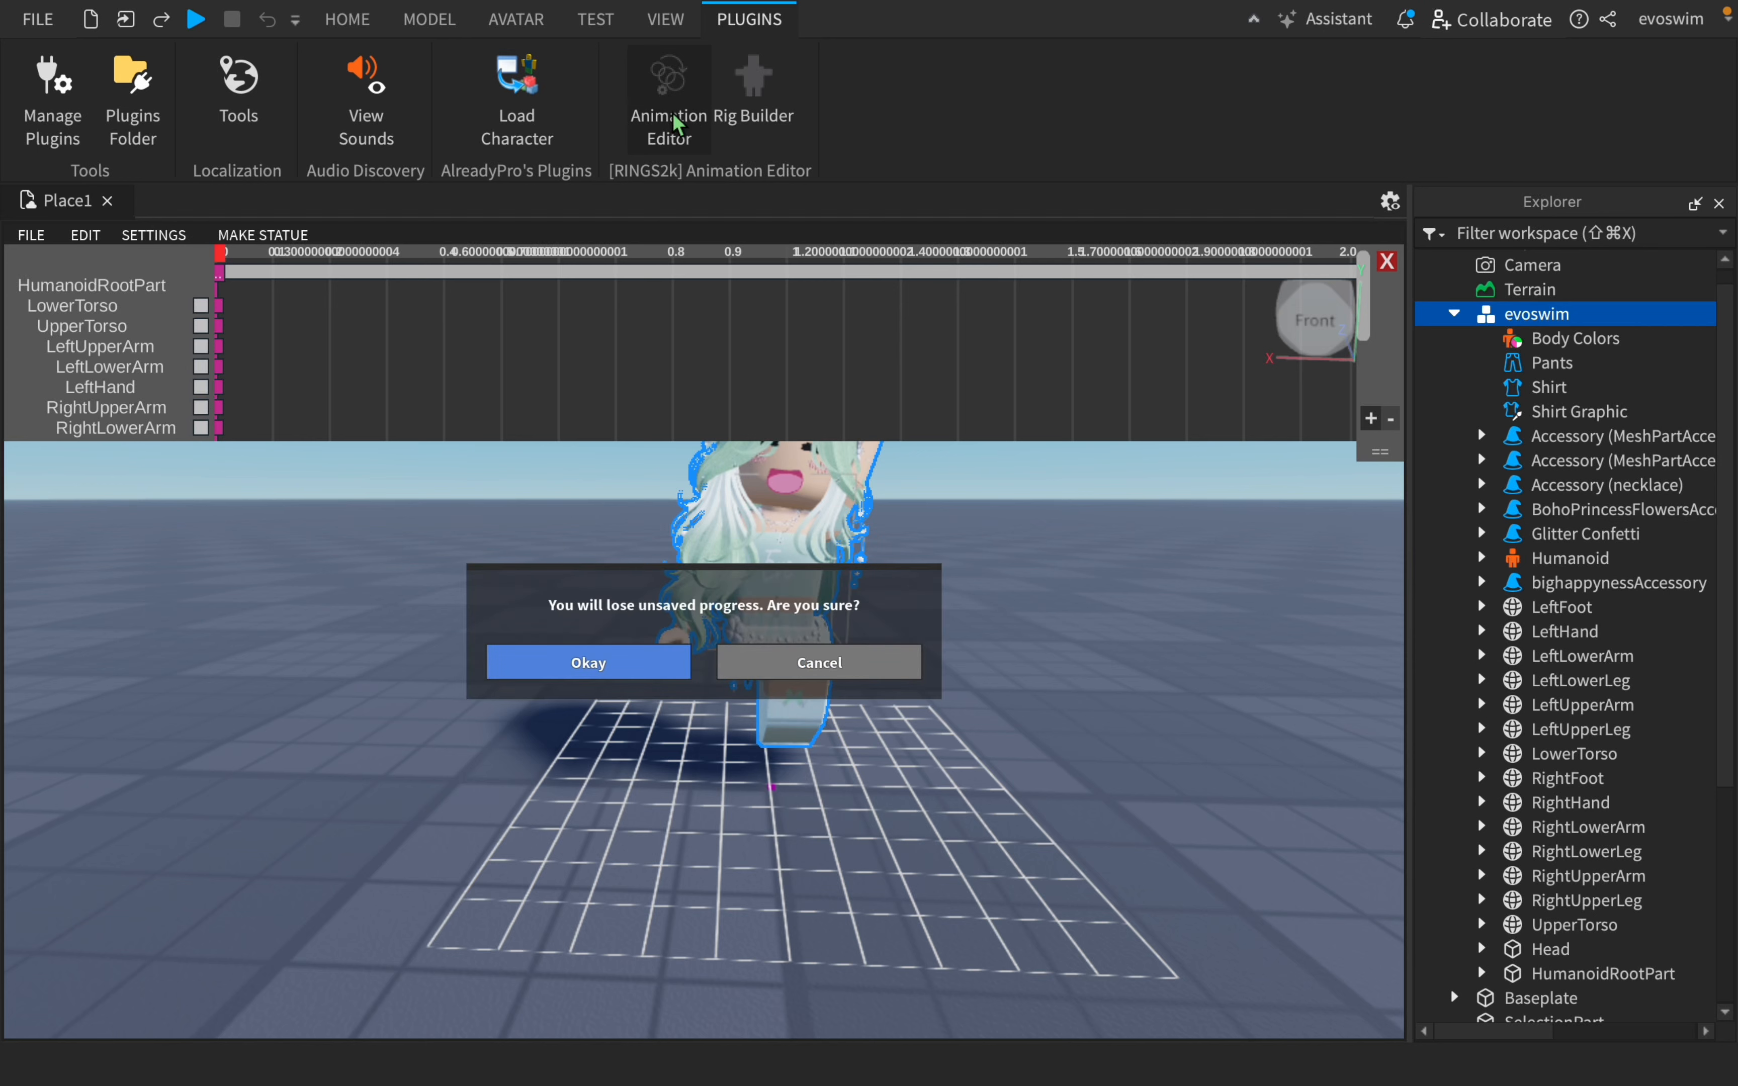
{"action": "left_click", "coordinate": [586, 665]}
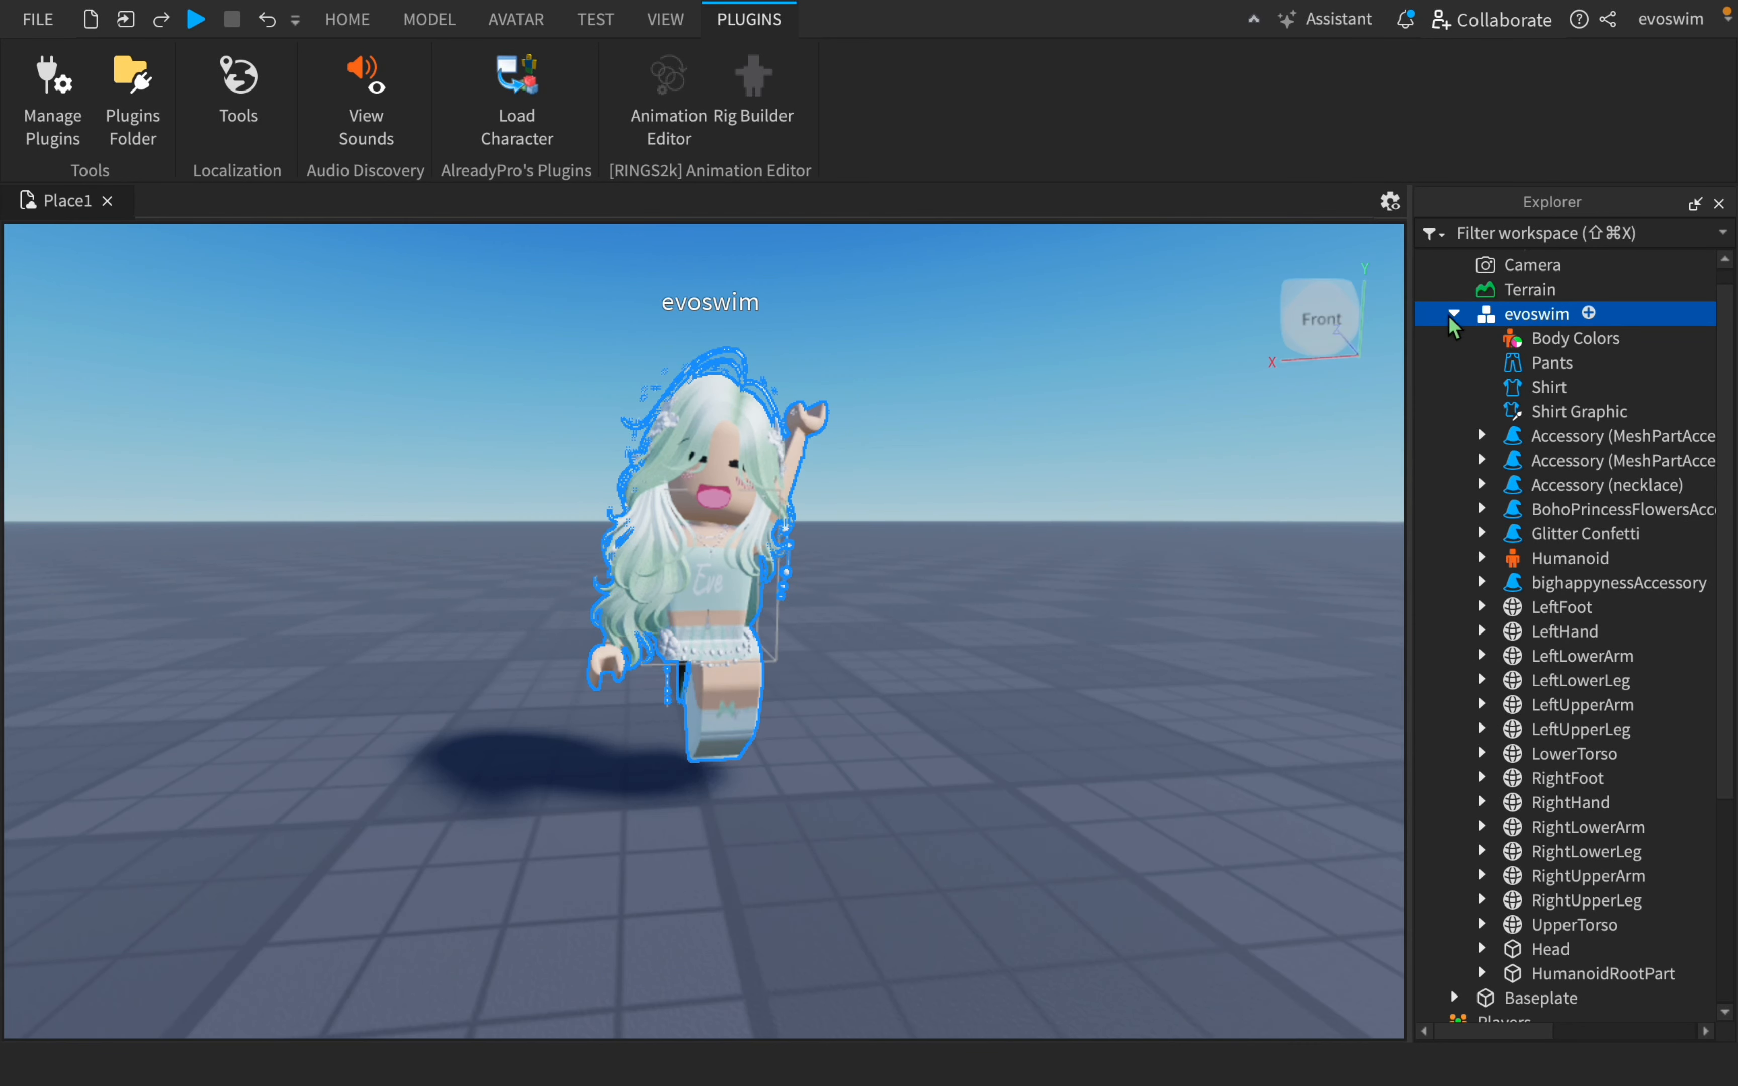
- Export the selected character model to the Desktop under the name evotut
{"action": "left_click", "coordinate": [1454, 314]}
{"action": "right_click", "coordinate": [1447, 336]}
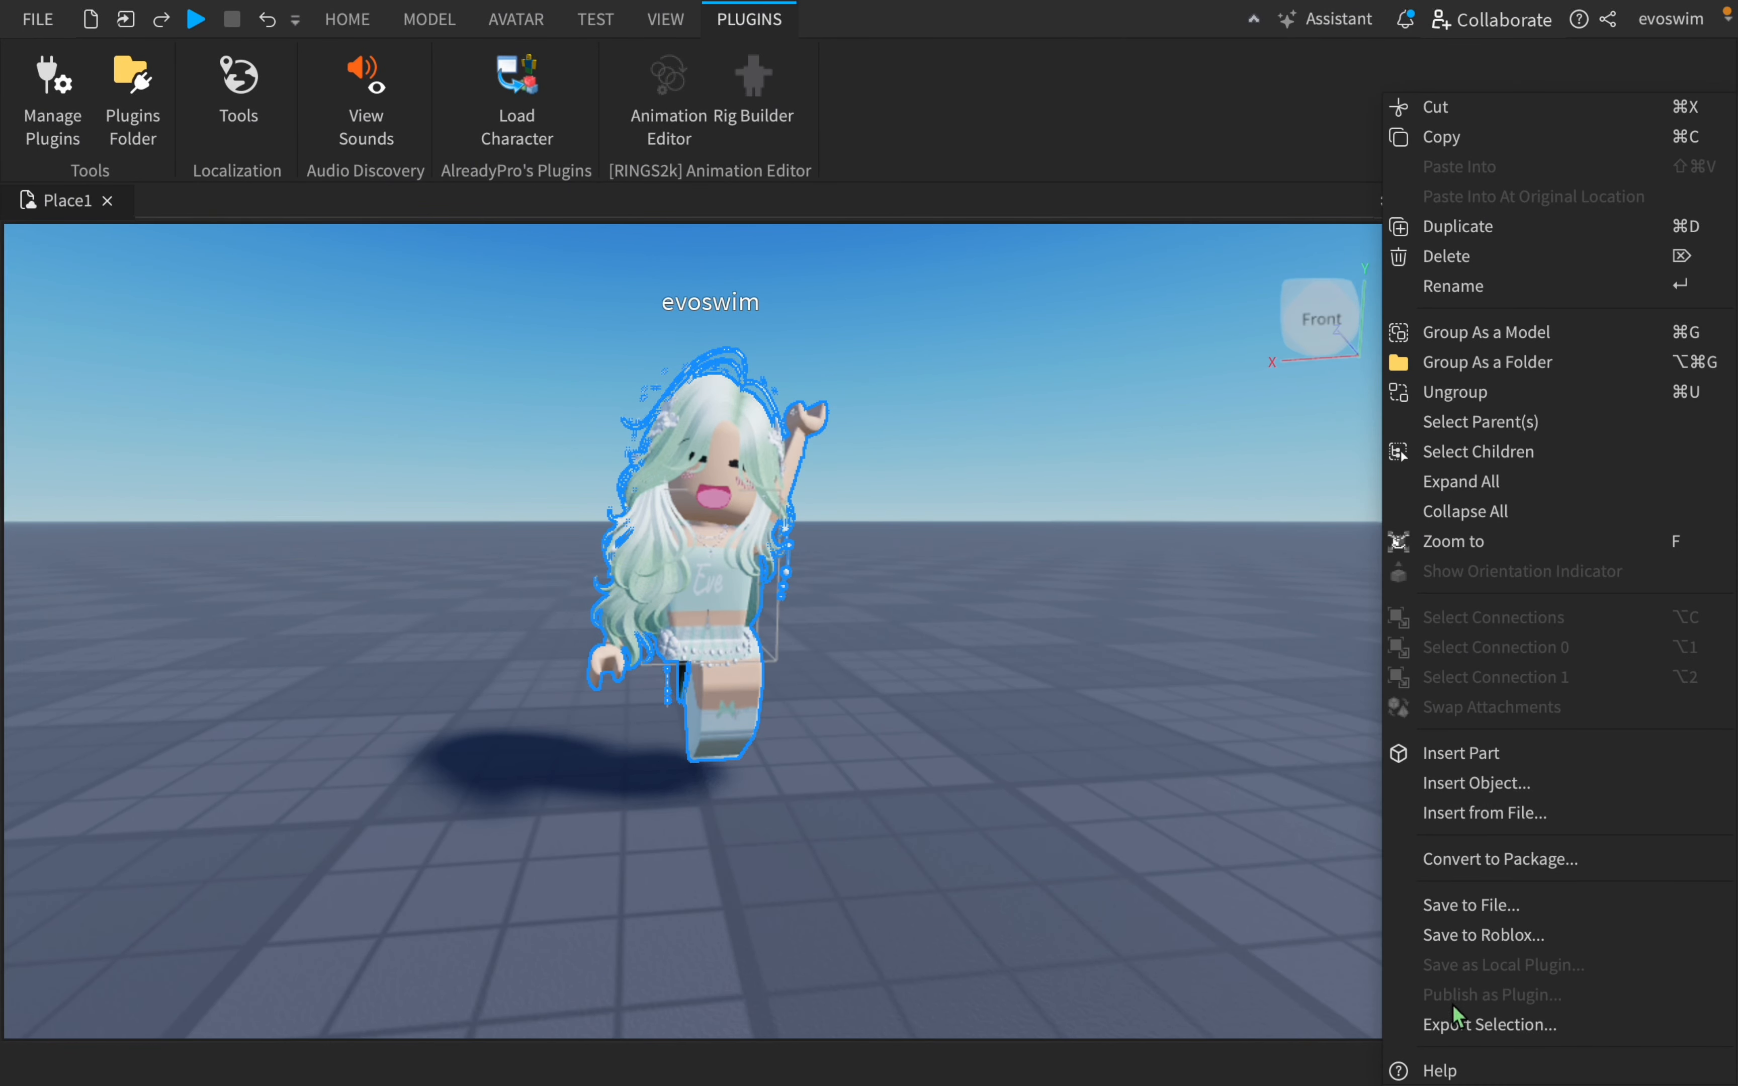
{"action": "left_click", "coordinate": [1457, 1024]}
{"action": "type", "text": "evotut"}
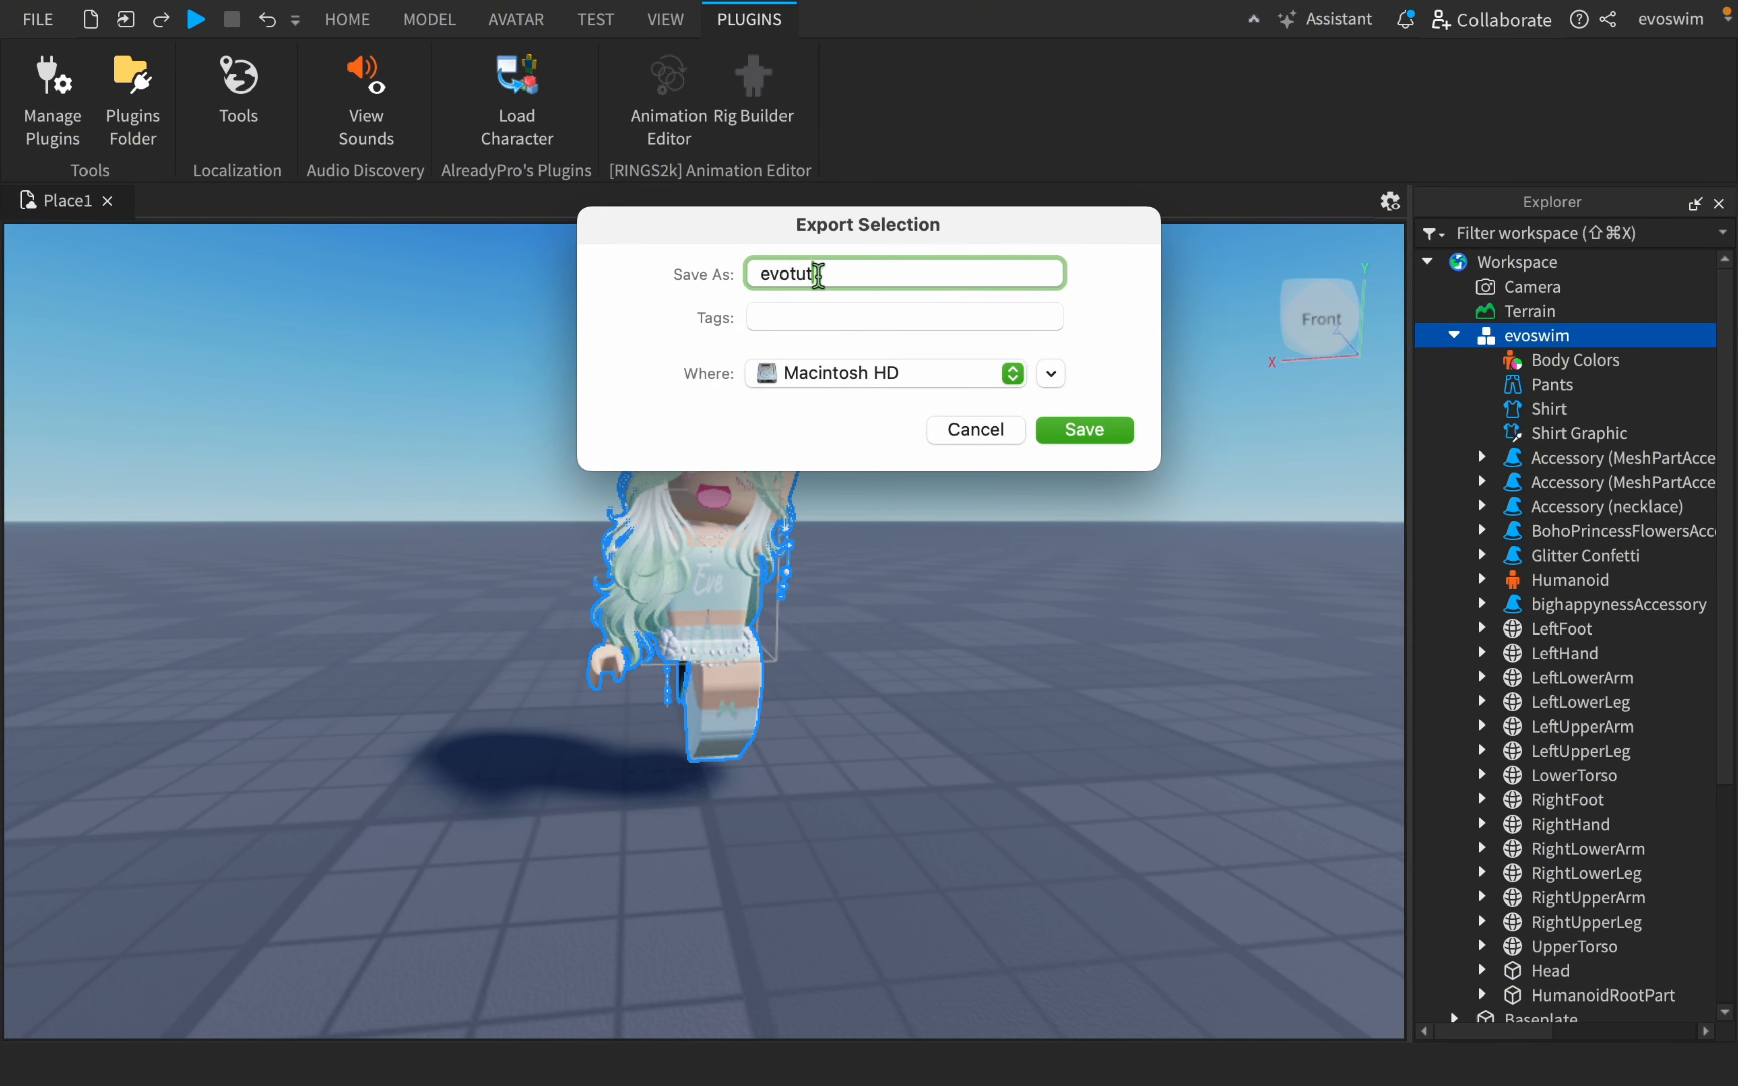
{"action": "left_click", "coordinate": [838, 375]}
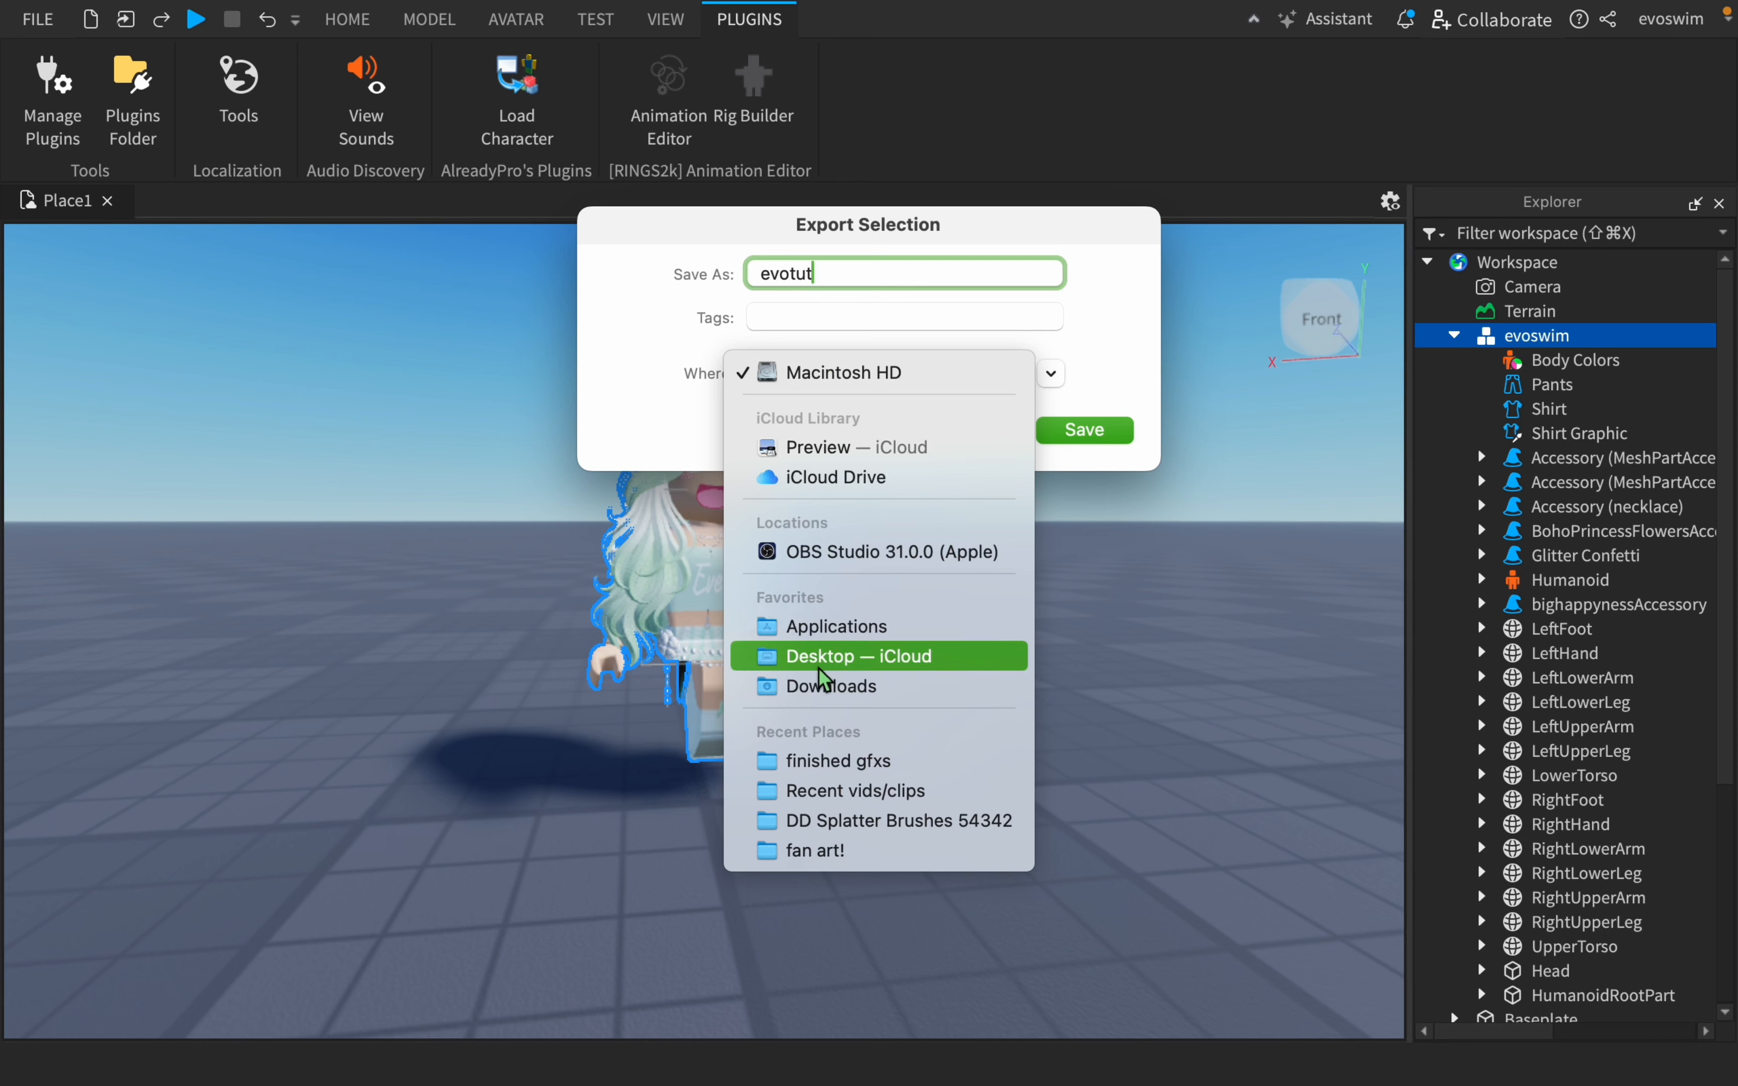
{"action": "left_click", "coordinate": [837, 656]}
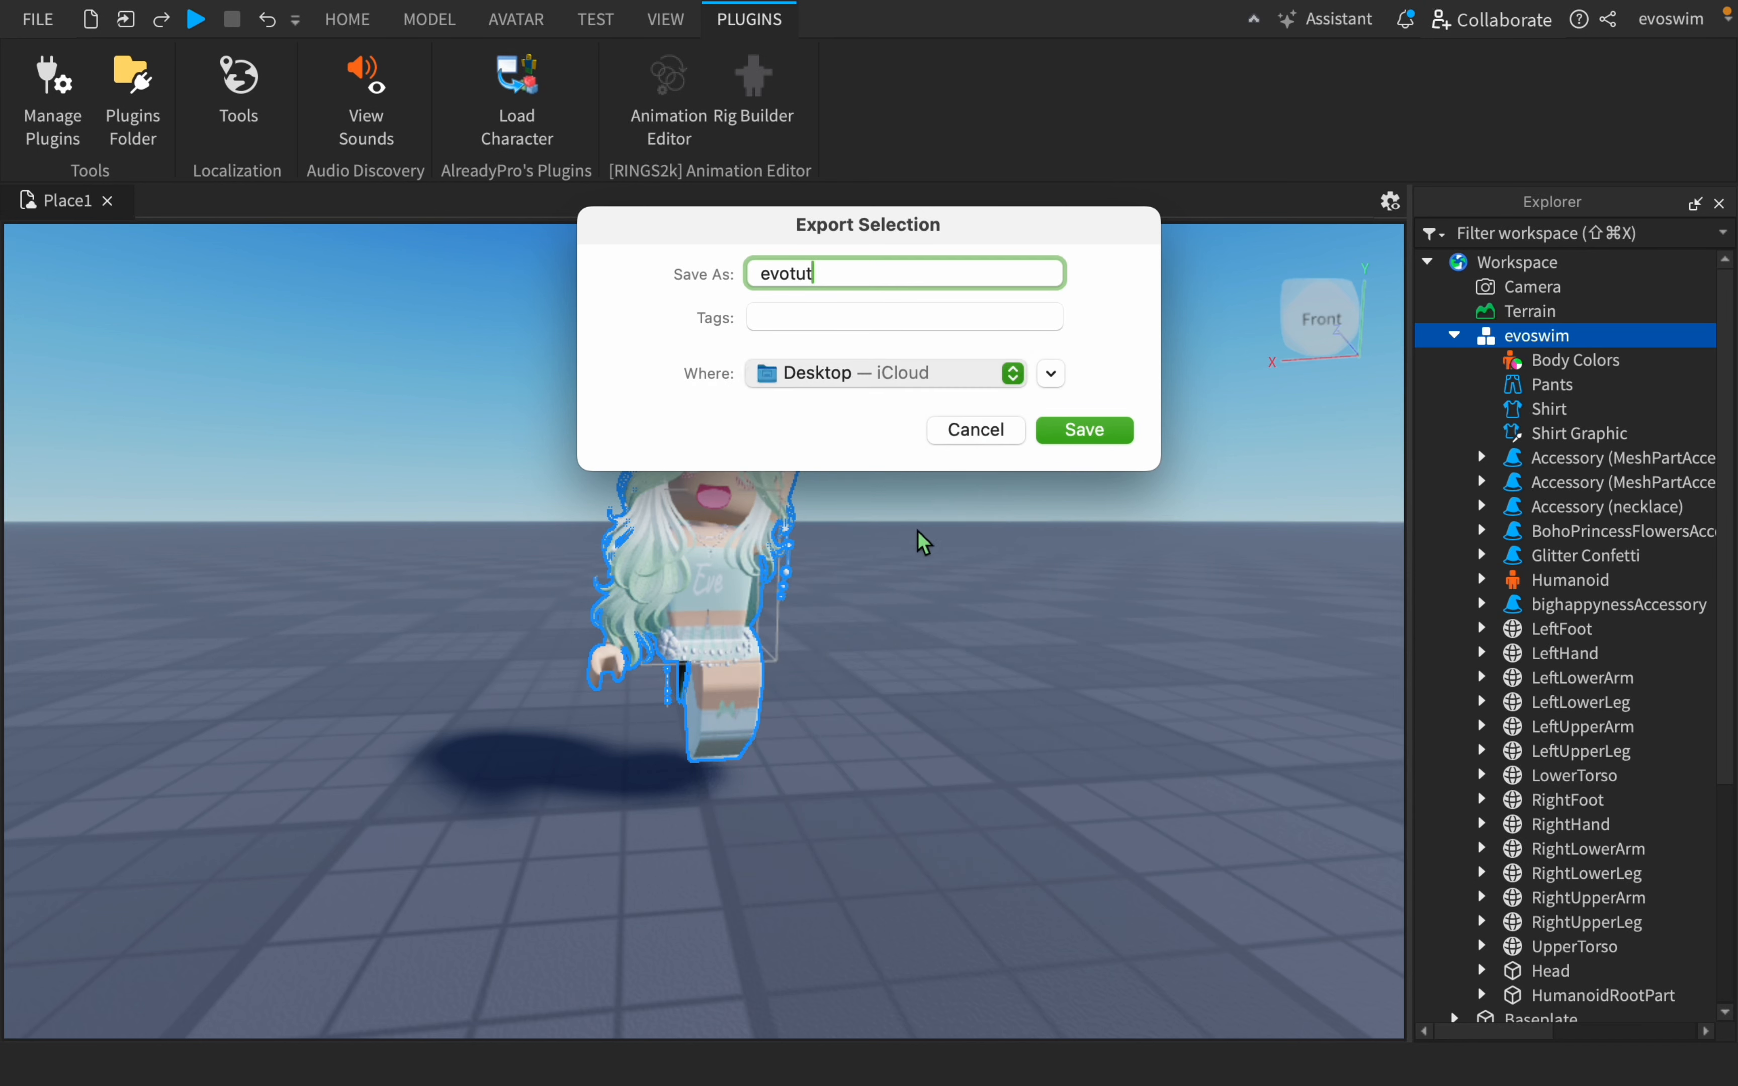
{"action": "left_click", "coordinate": [1084, 429]}
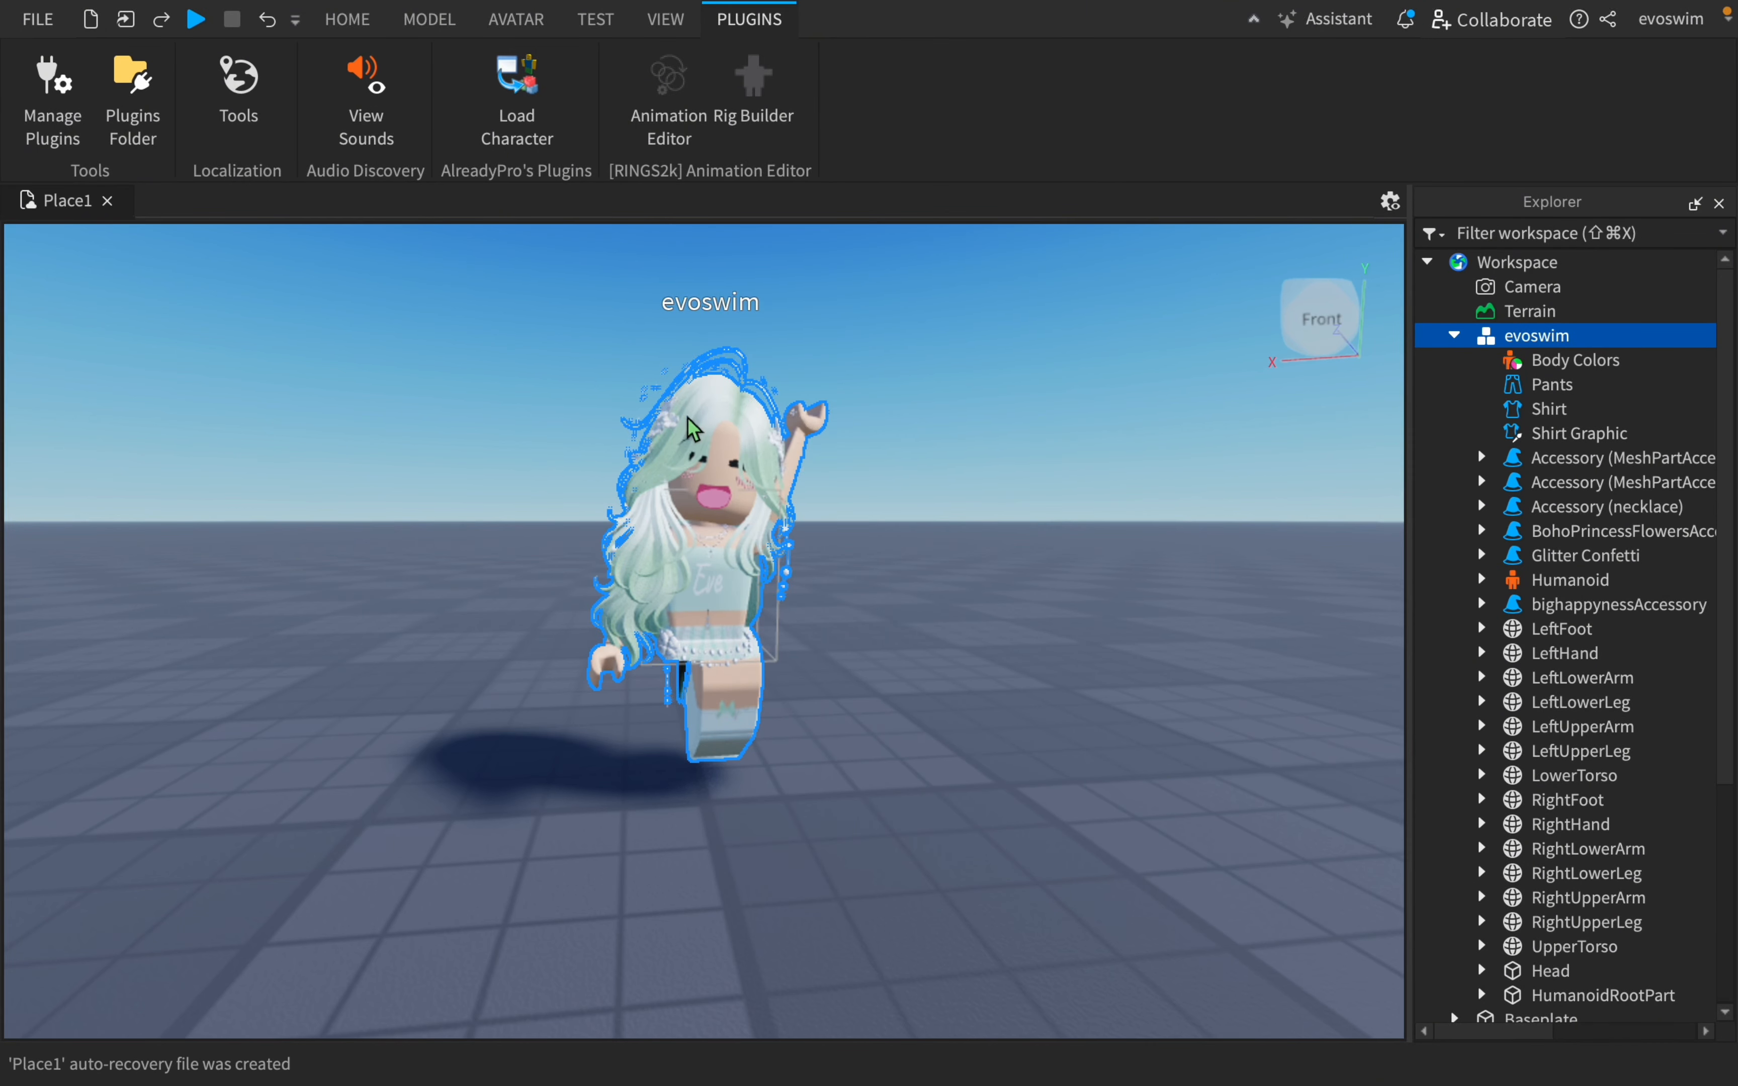
- Close the Place1 project window and quit Roblox Studio
{"action": "mouse_move", "coordinate": [7, 13]}
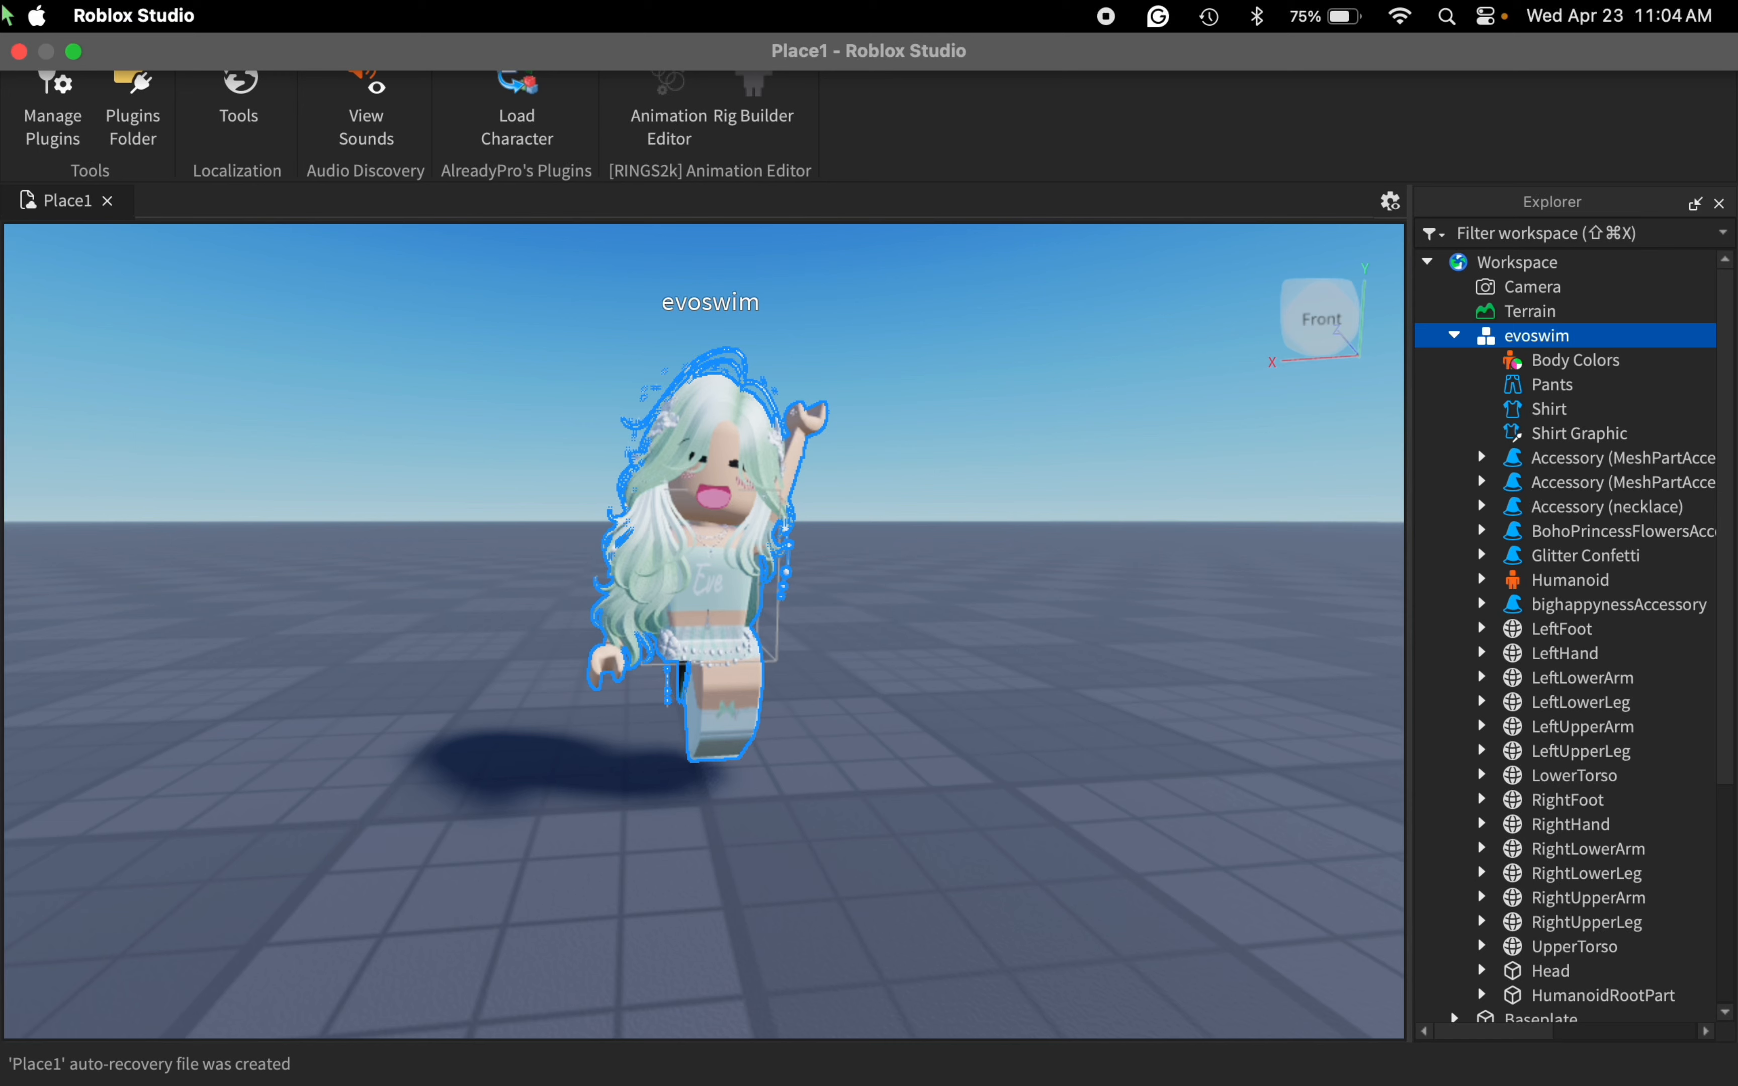
{"action": "left_click", "coordinate": [20, 51]}
{"action": "left_click", "coordinate": [807, 565]}
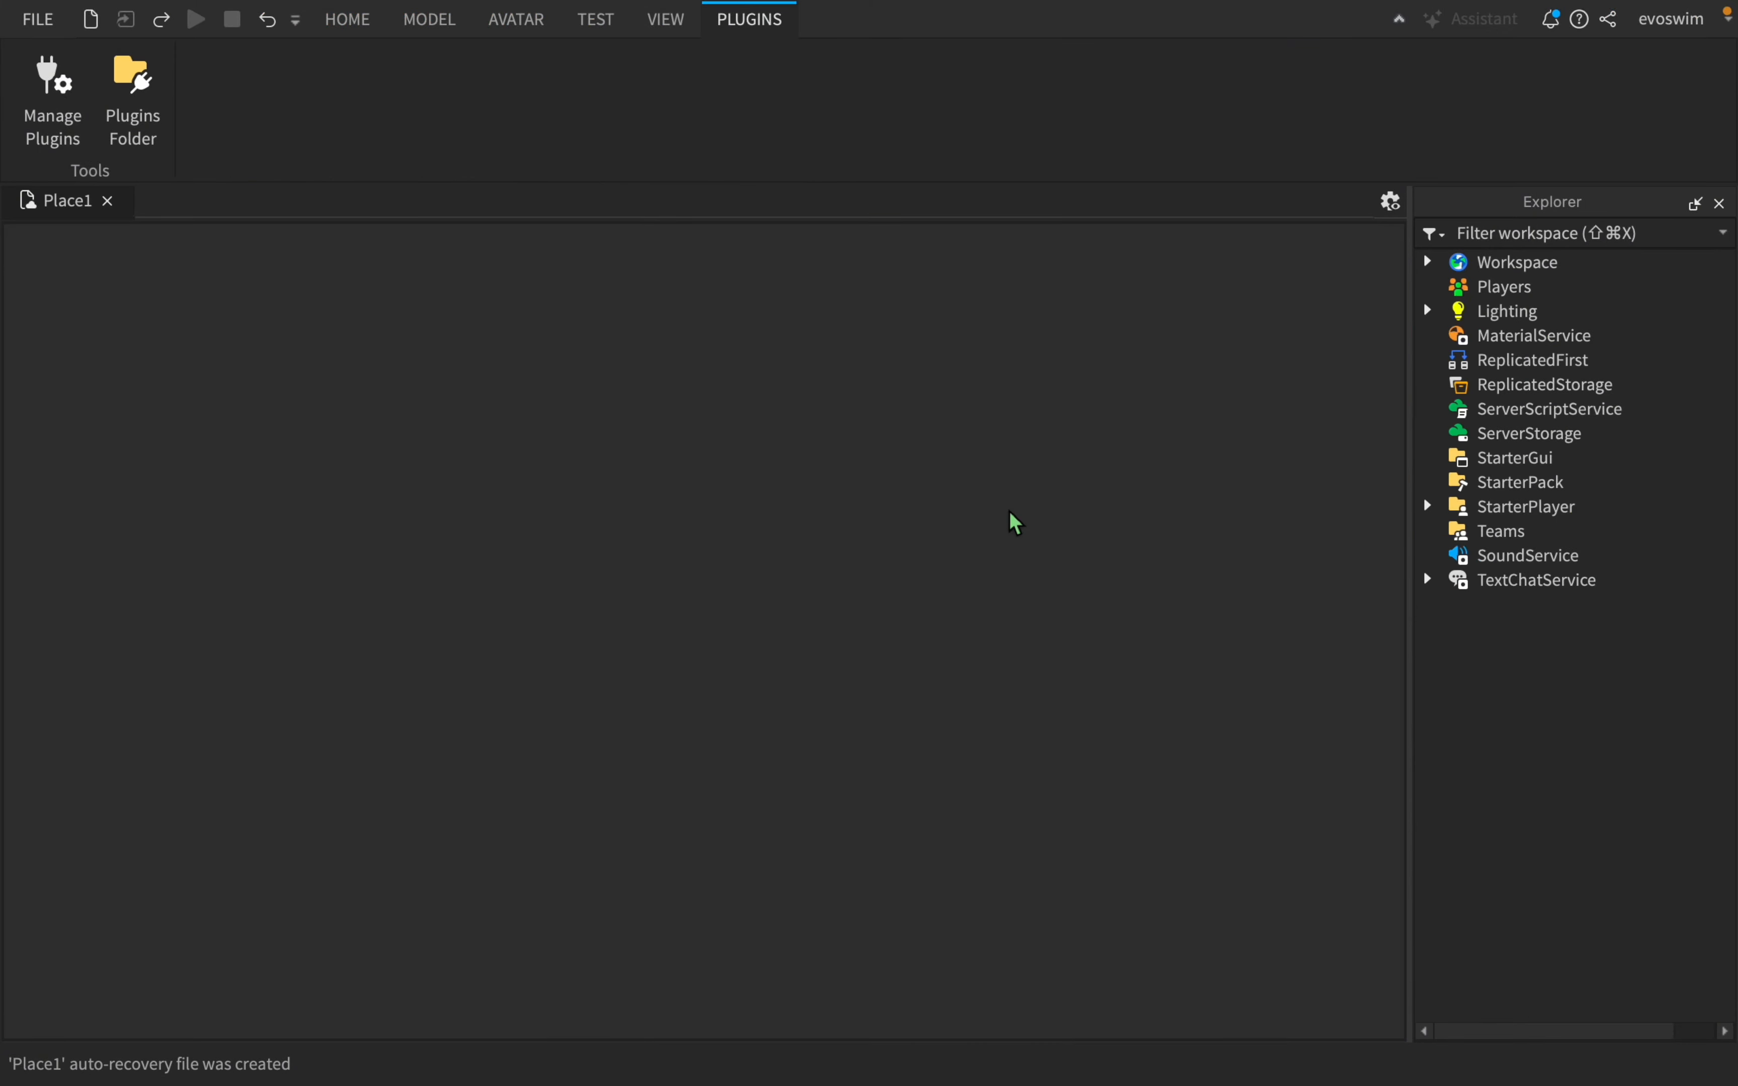
{"action": "key", "text": "super+q"}
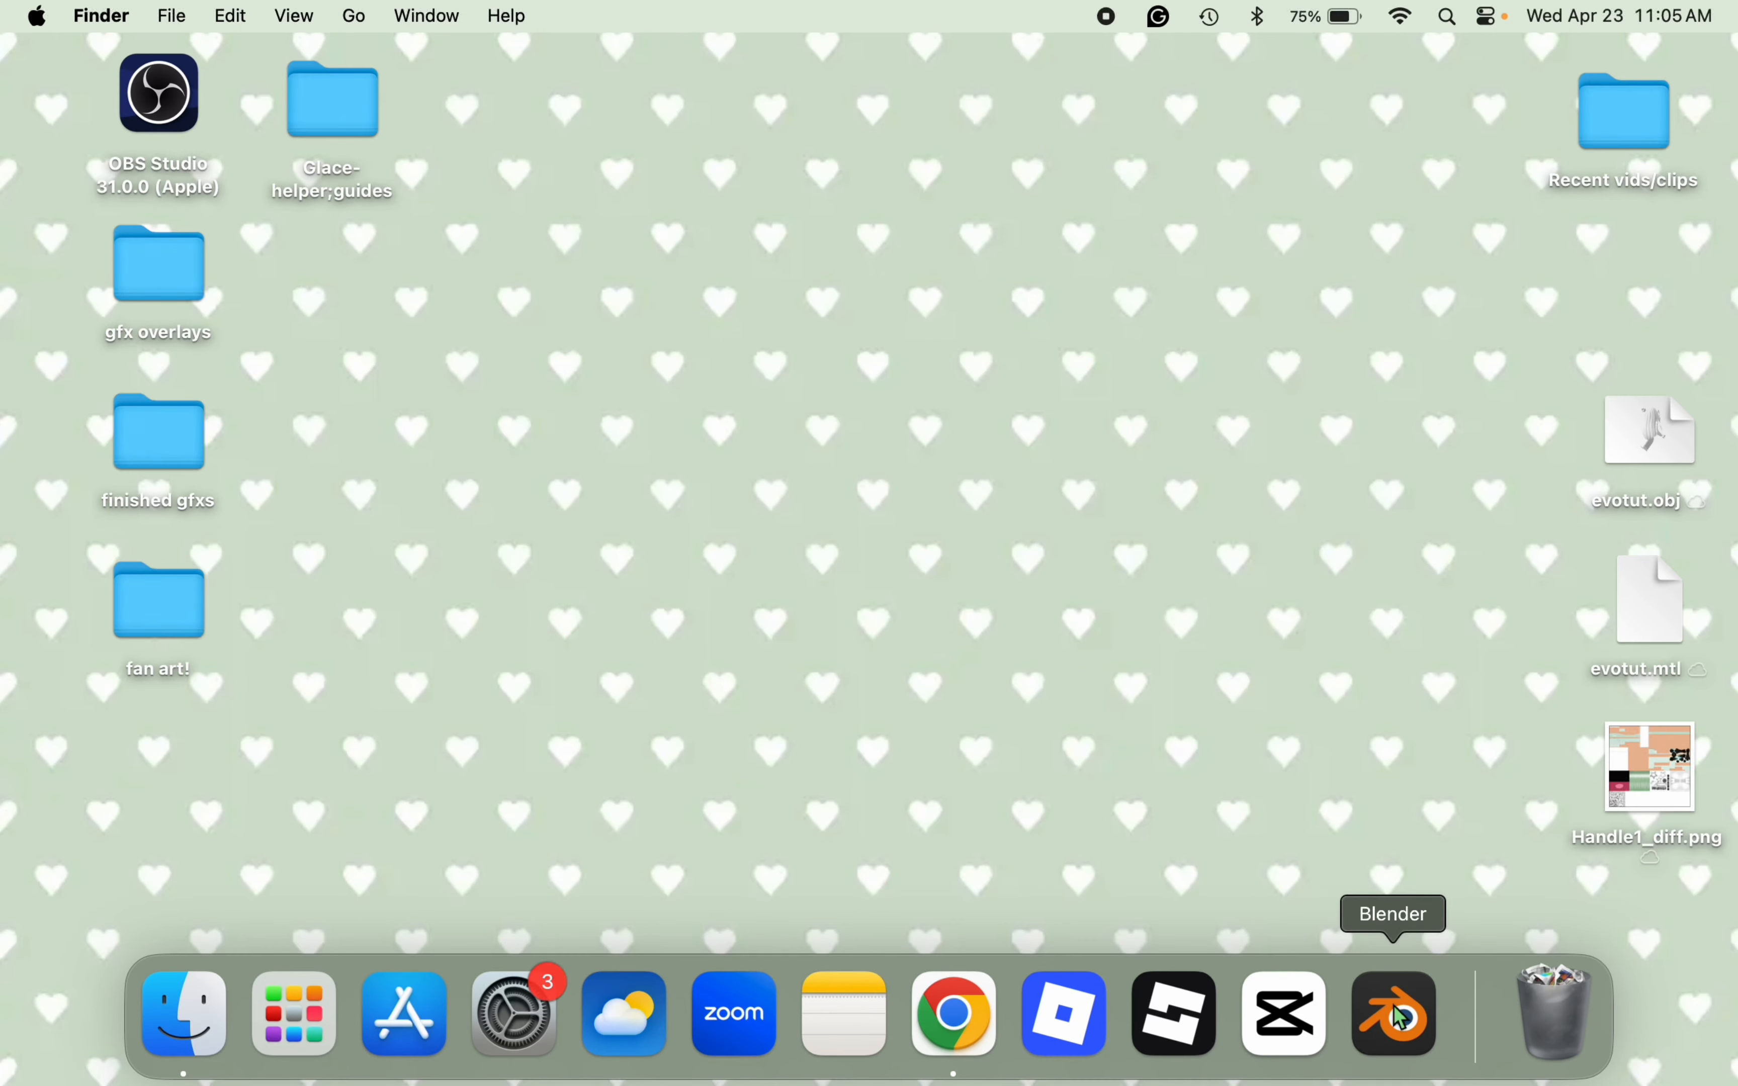
- Open the recent file lightroom.blend in Blender
{"action": "right_click", "coordinate": [1400, 1019]}
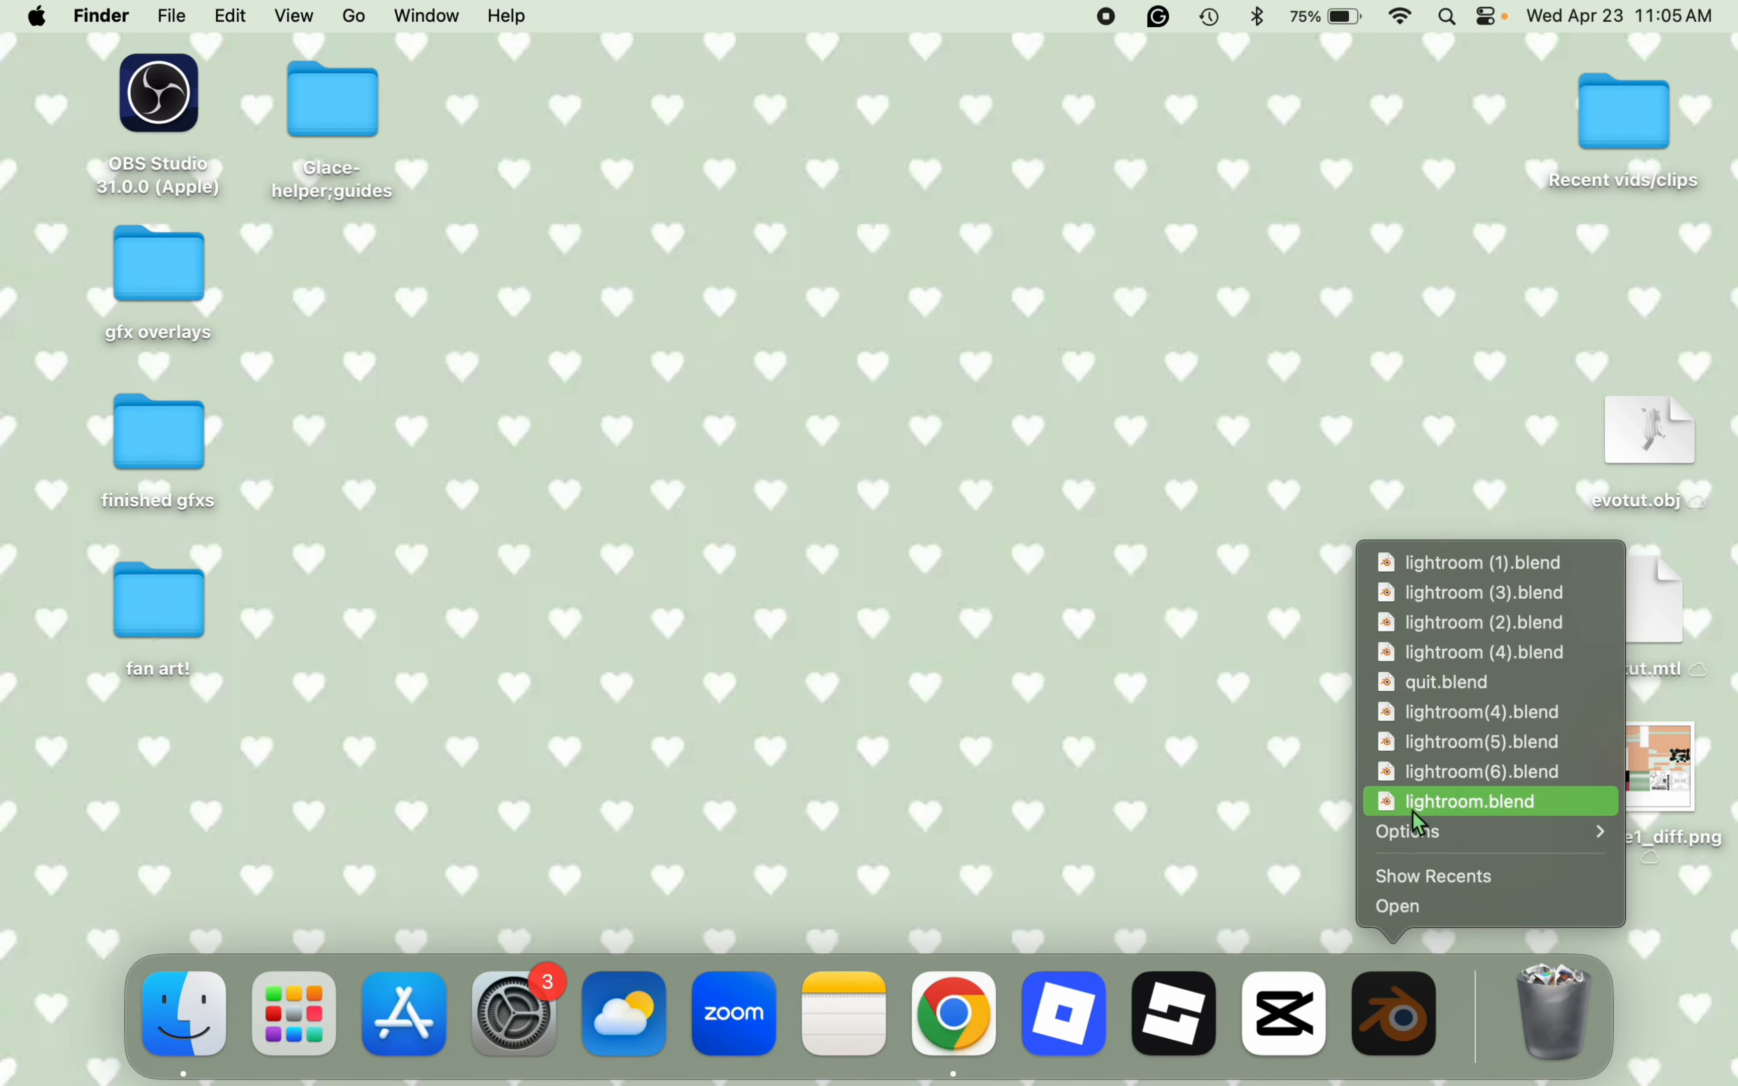
{"action": "left_click", "coordinate": [1424, 805]}
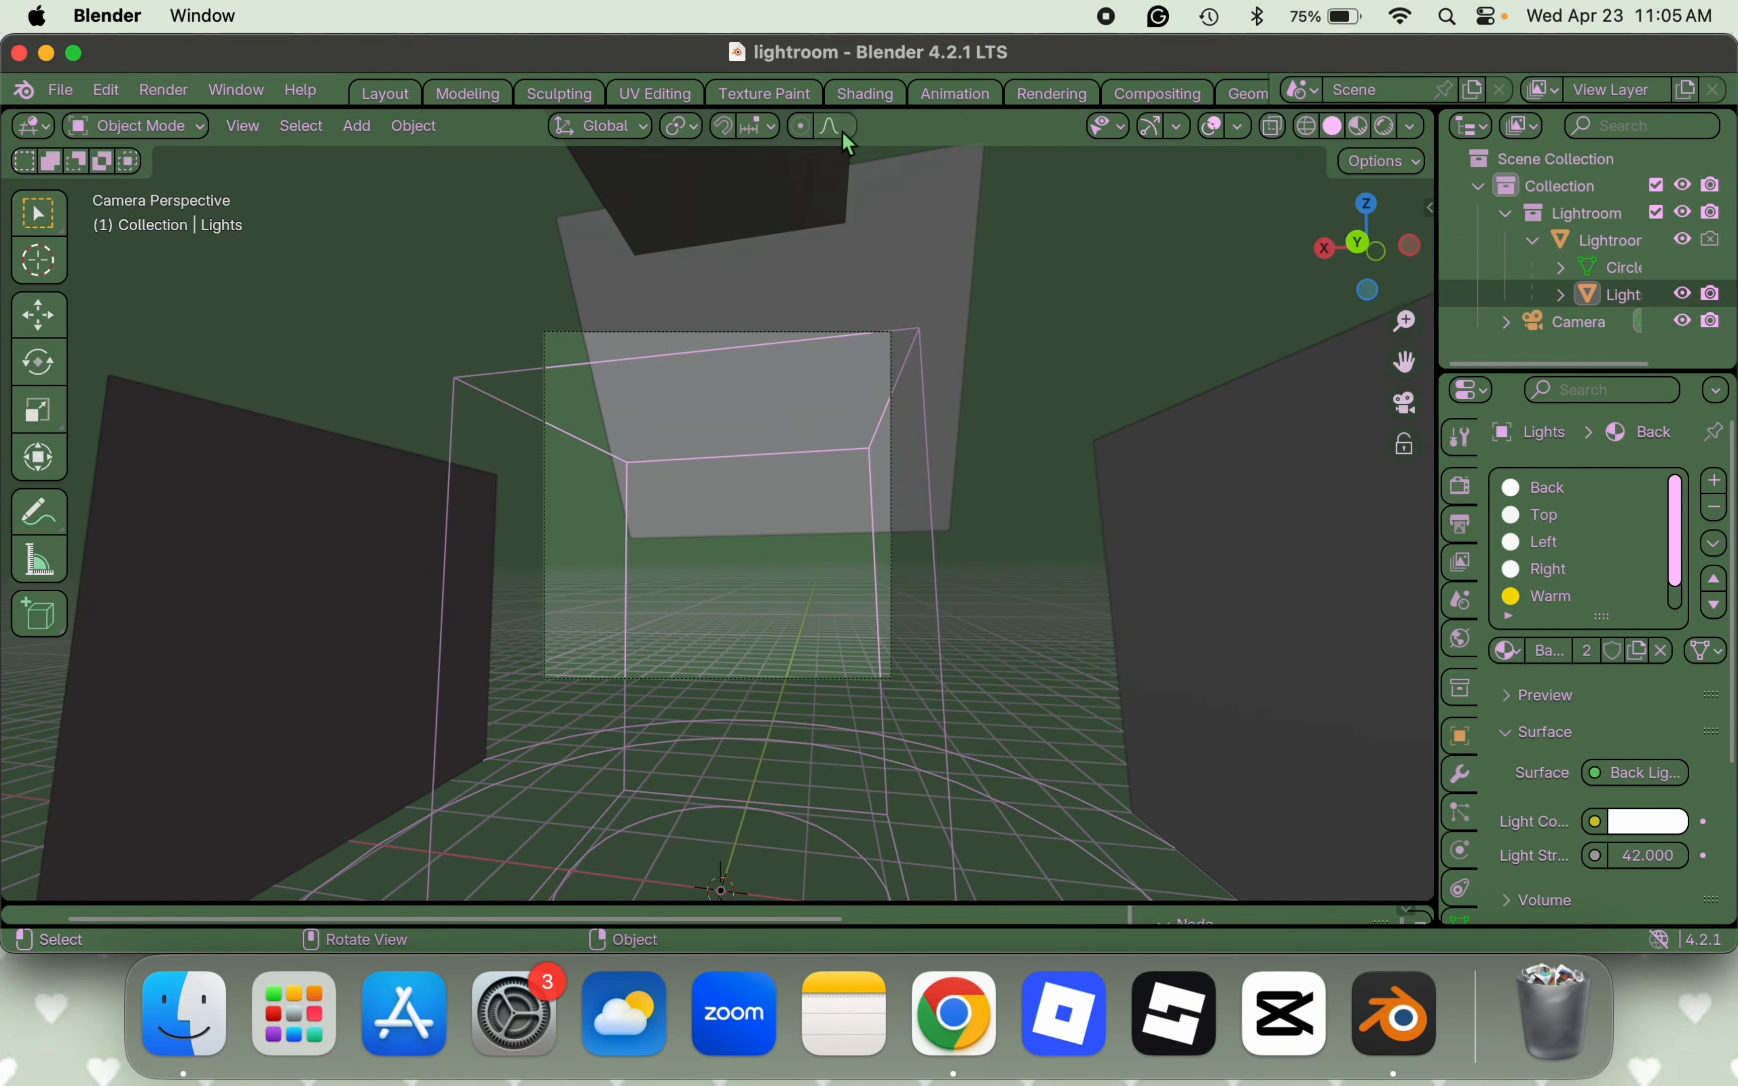
- Import evotut.obj from the Desktop as a Wavefront OBJ and display the viewport in Material Preview
{"action": "left_click", "coordinate": [66, 87]}
{"action": "mouse_move", "coordinate": [77, 487]}
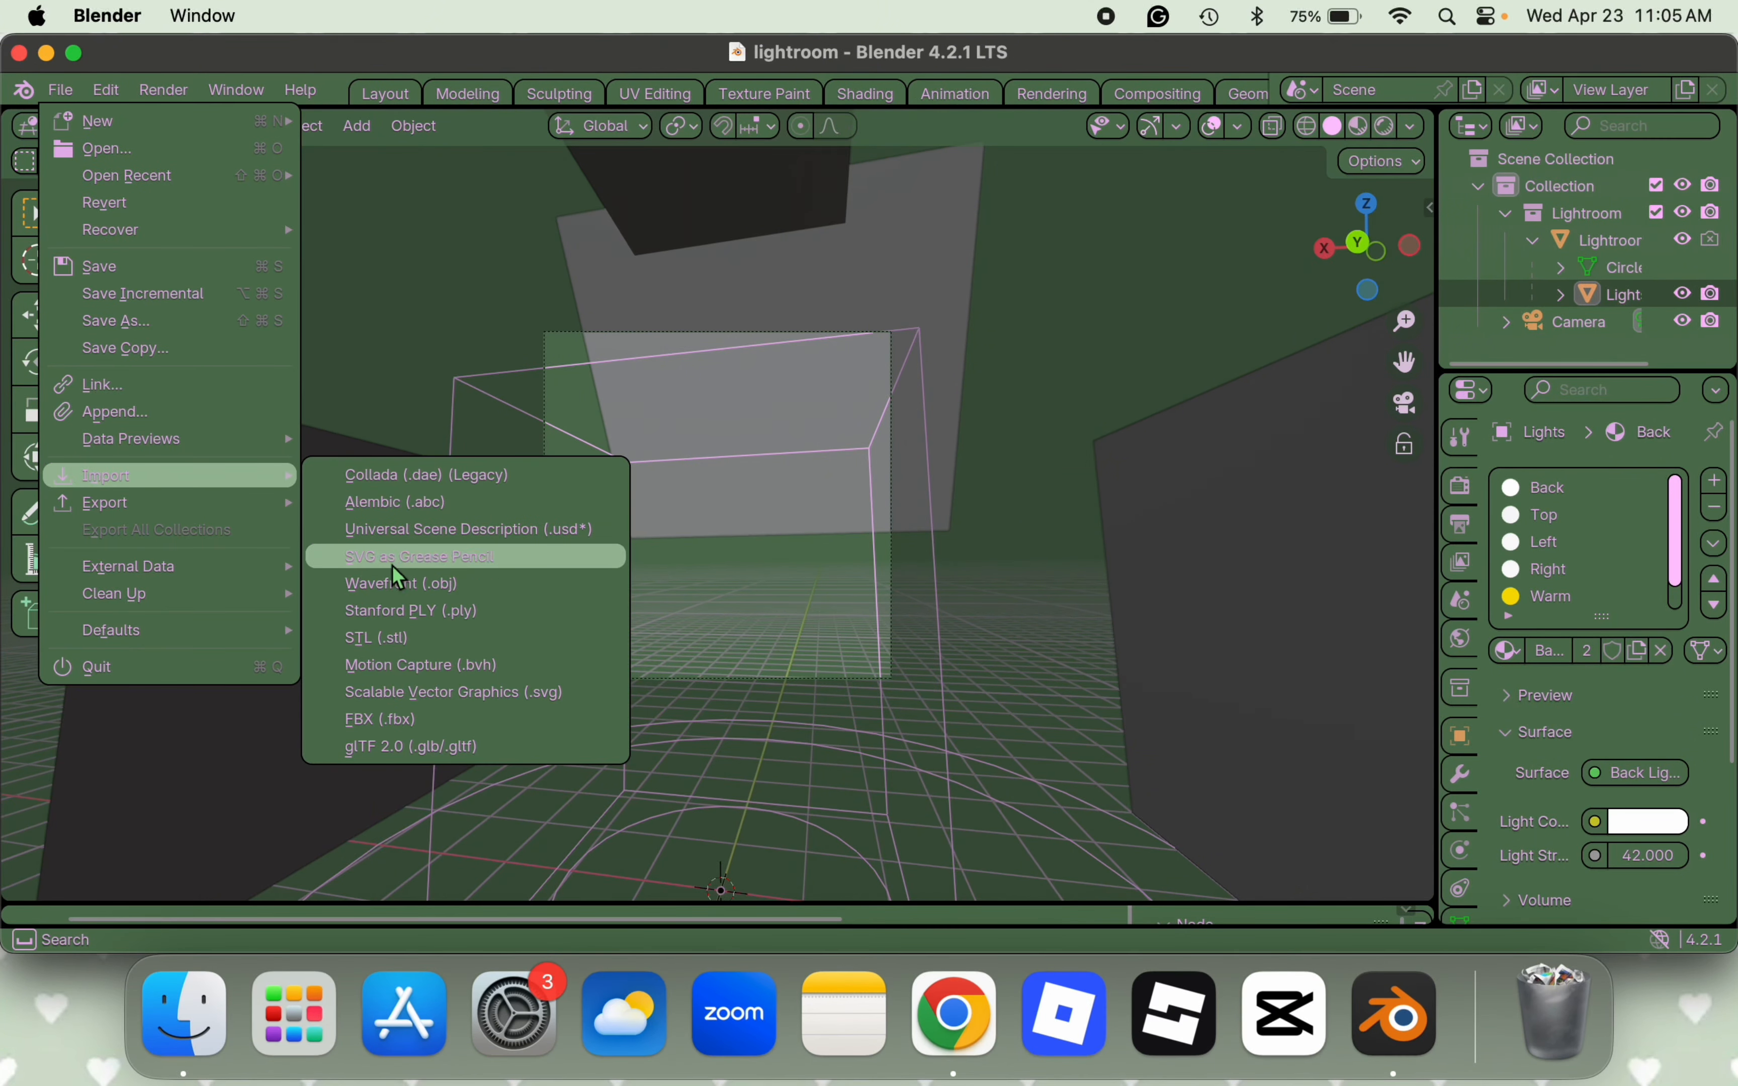
{"action": "left_click", "coordinate": [393, 585]}
{"action": "left_click", "coordinate": [316, 322]}
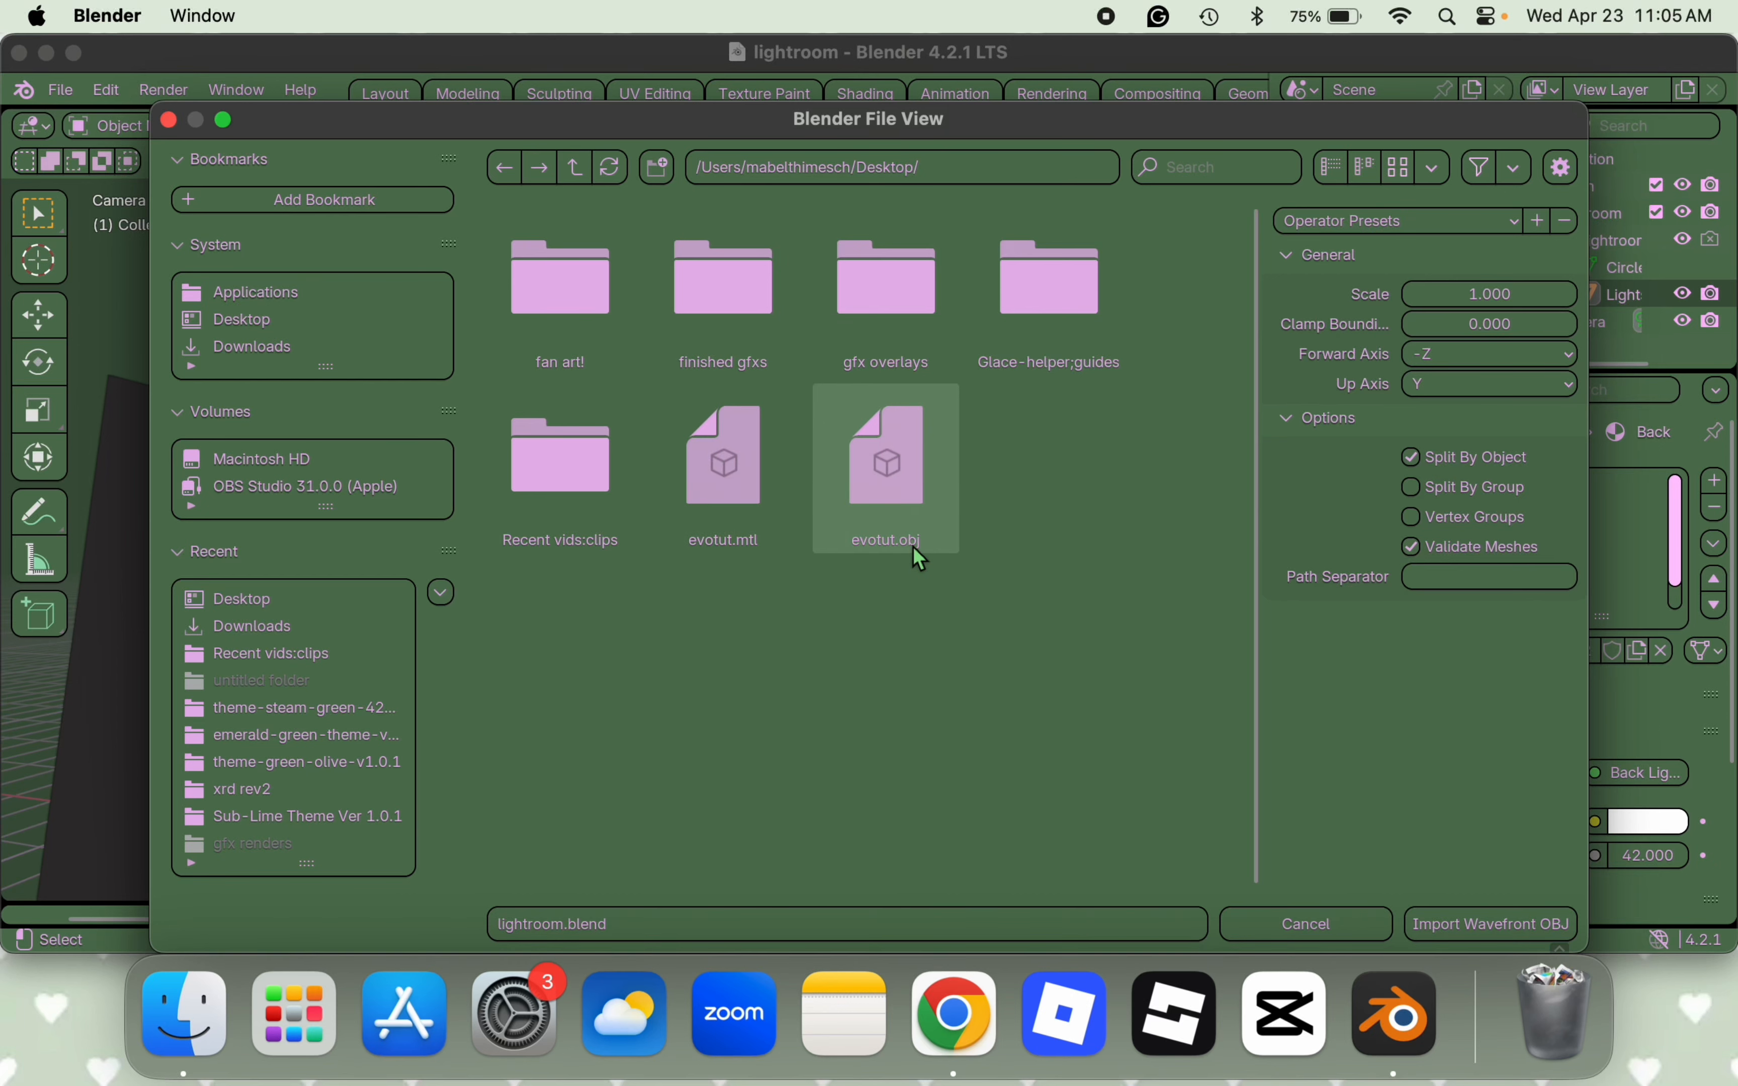
{"action": "left_click", "coordinate": [903, 474]}
{"action": "left_click", "coordinate": [1462, 928]}
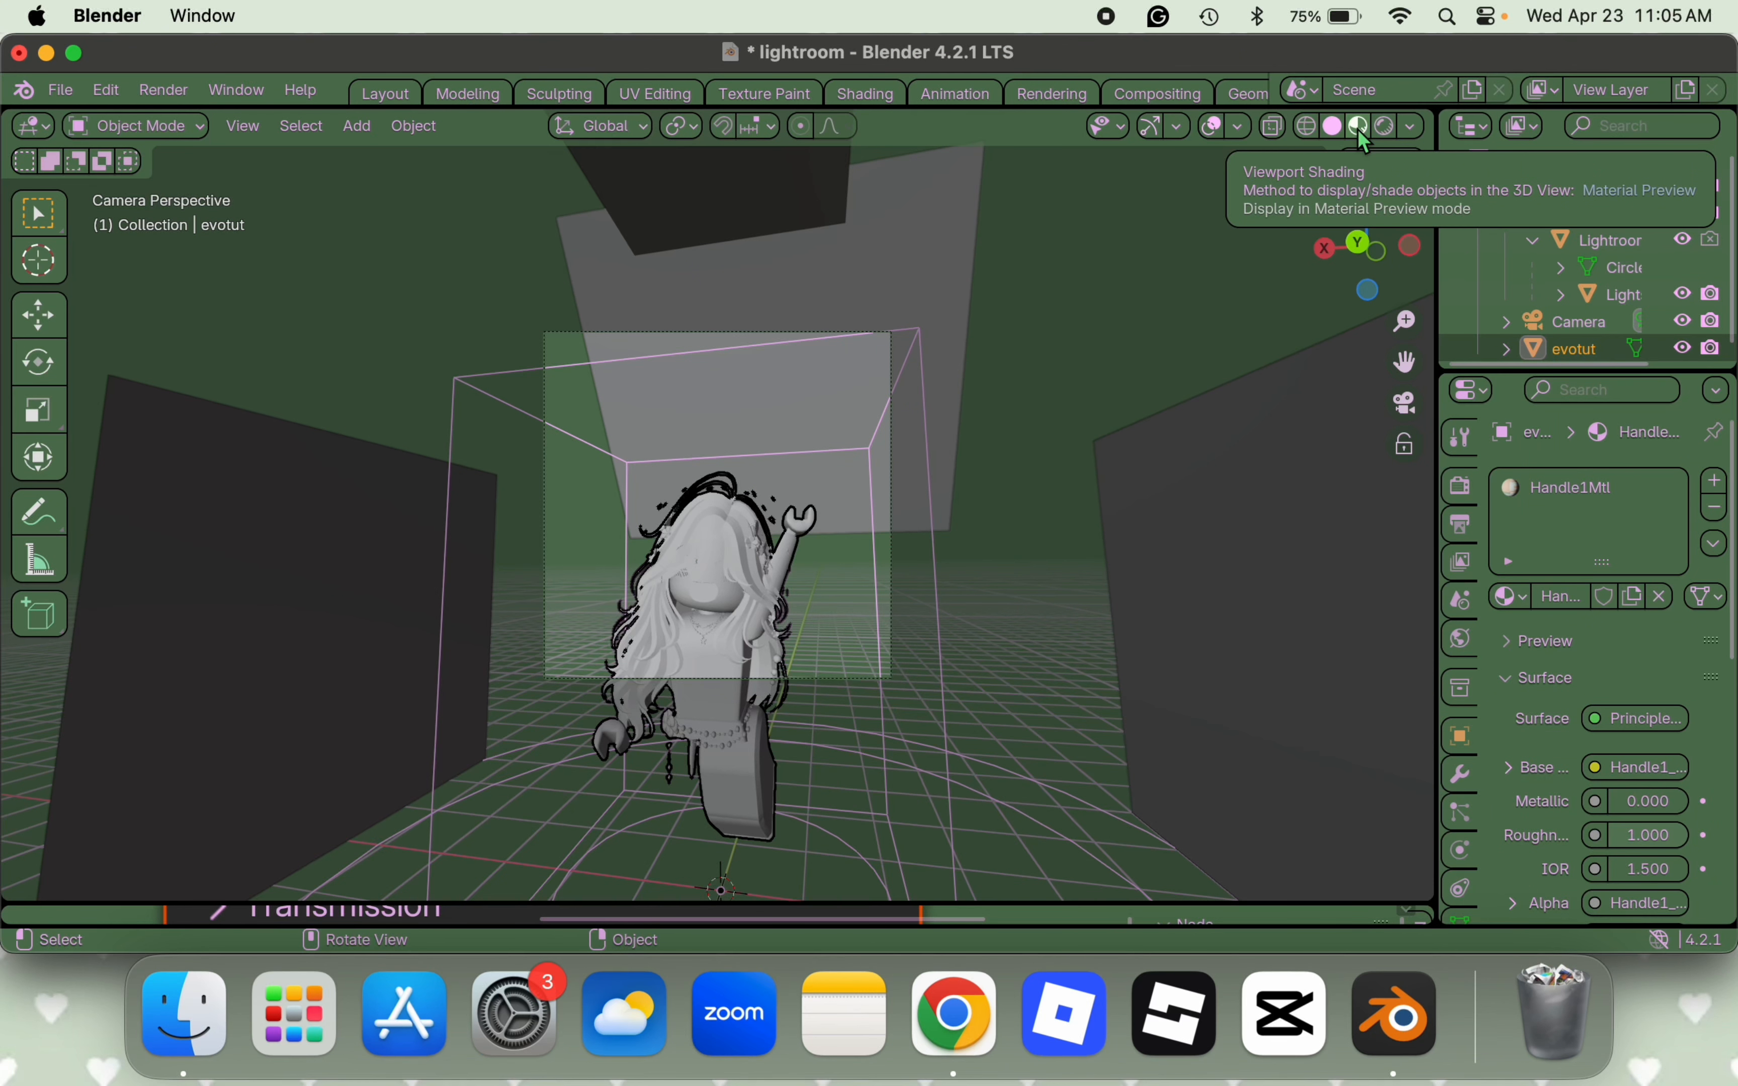
{"action": "left_click", "coordinate": [1358, 129]}
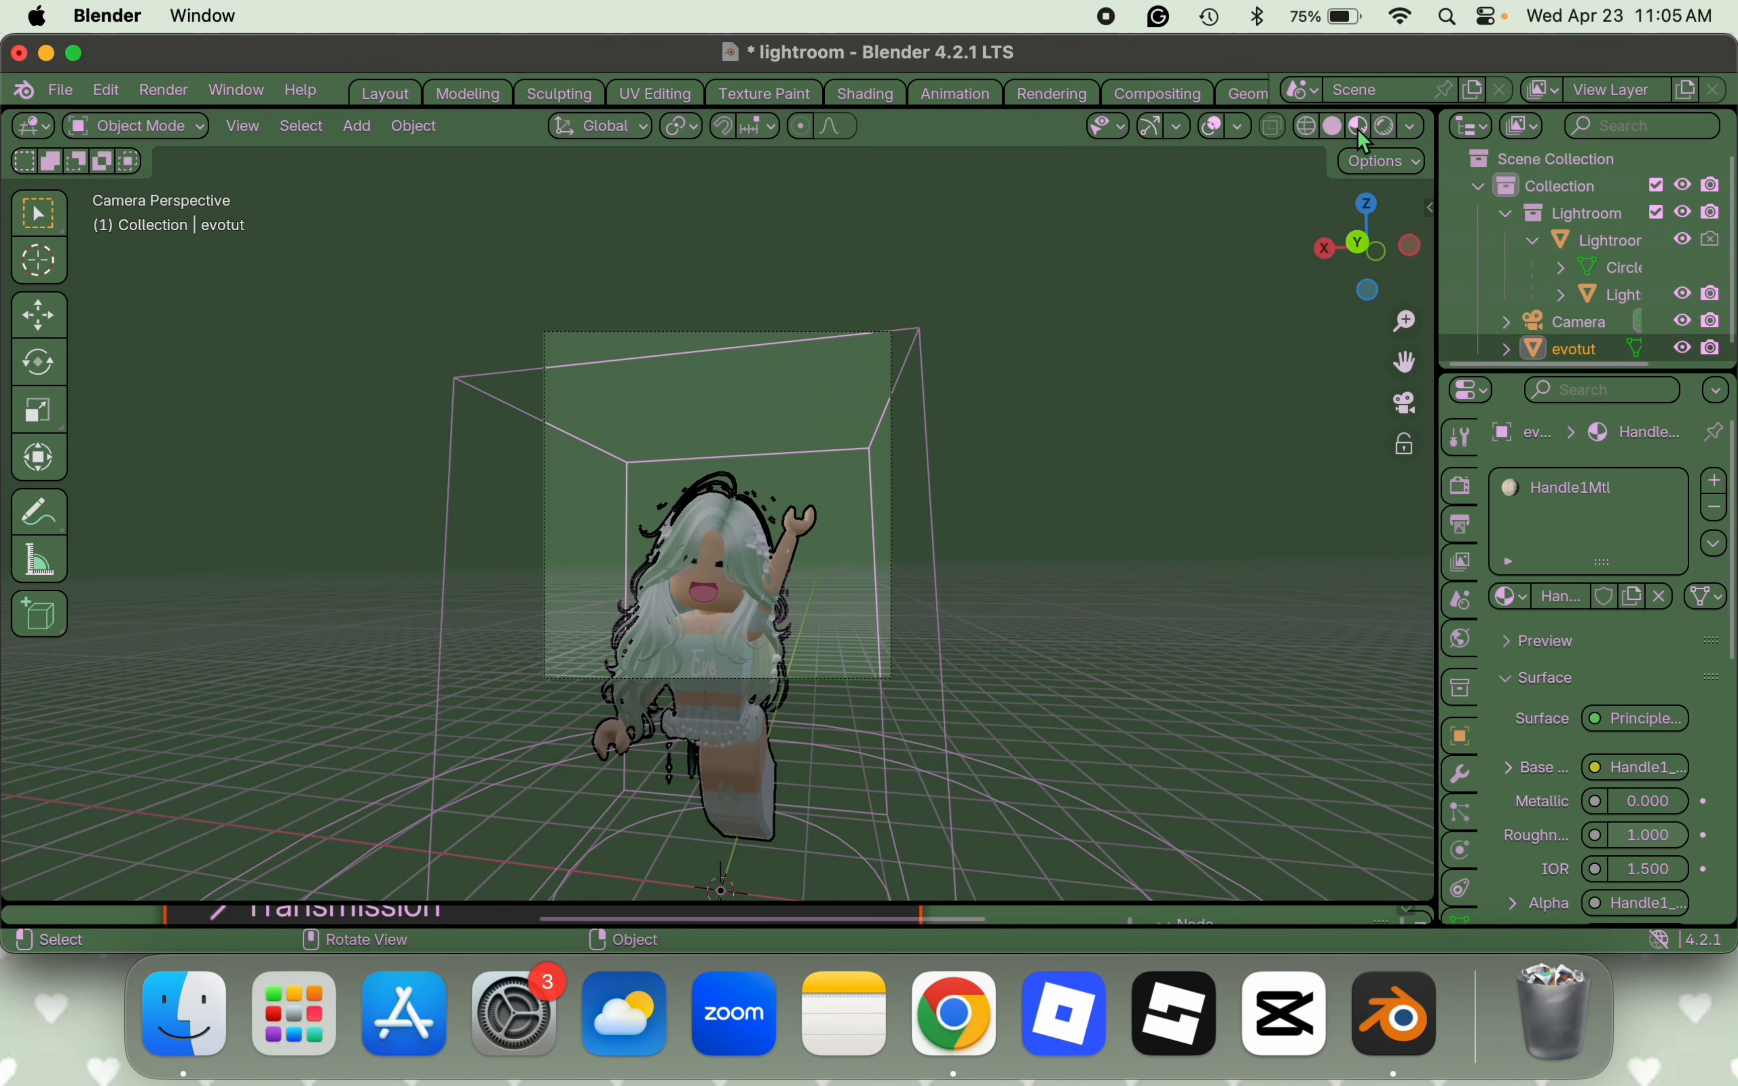
- Move the camera with Walk Navigation until the whole avatar stands inside the camera frame
{"action": "left_click", "coordinate": [241, 126]}
{"action": "mouse_move", "coordinate": [308, 514]}
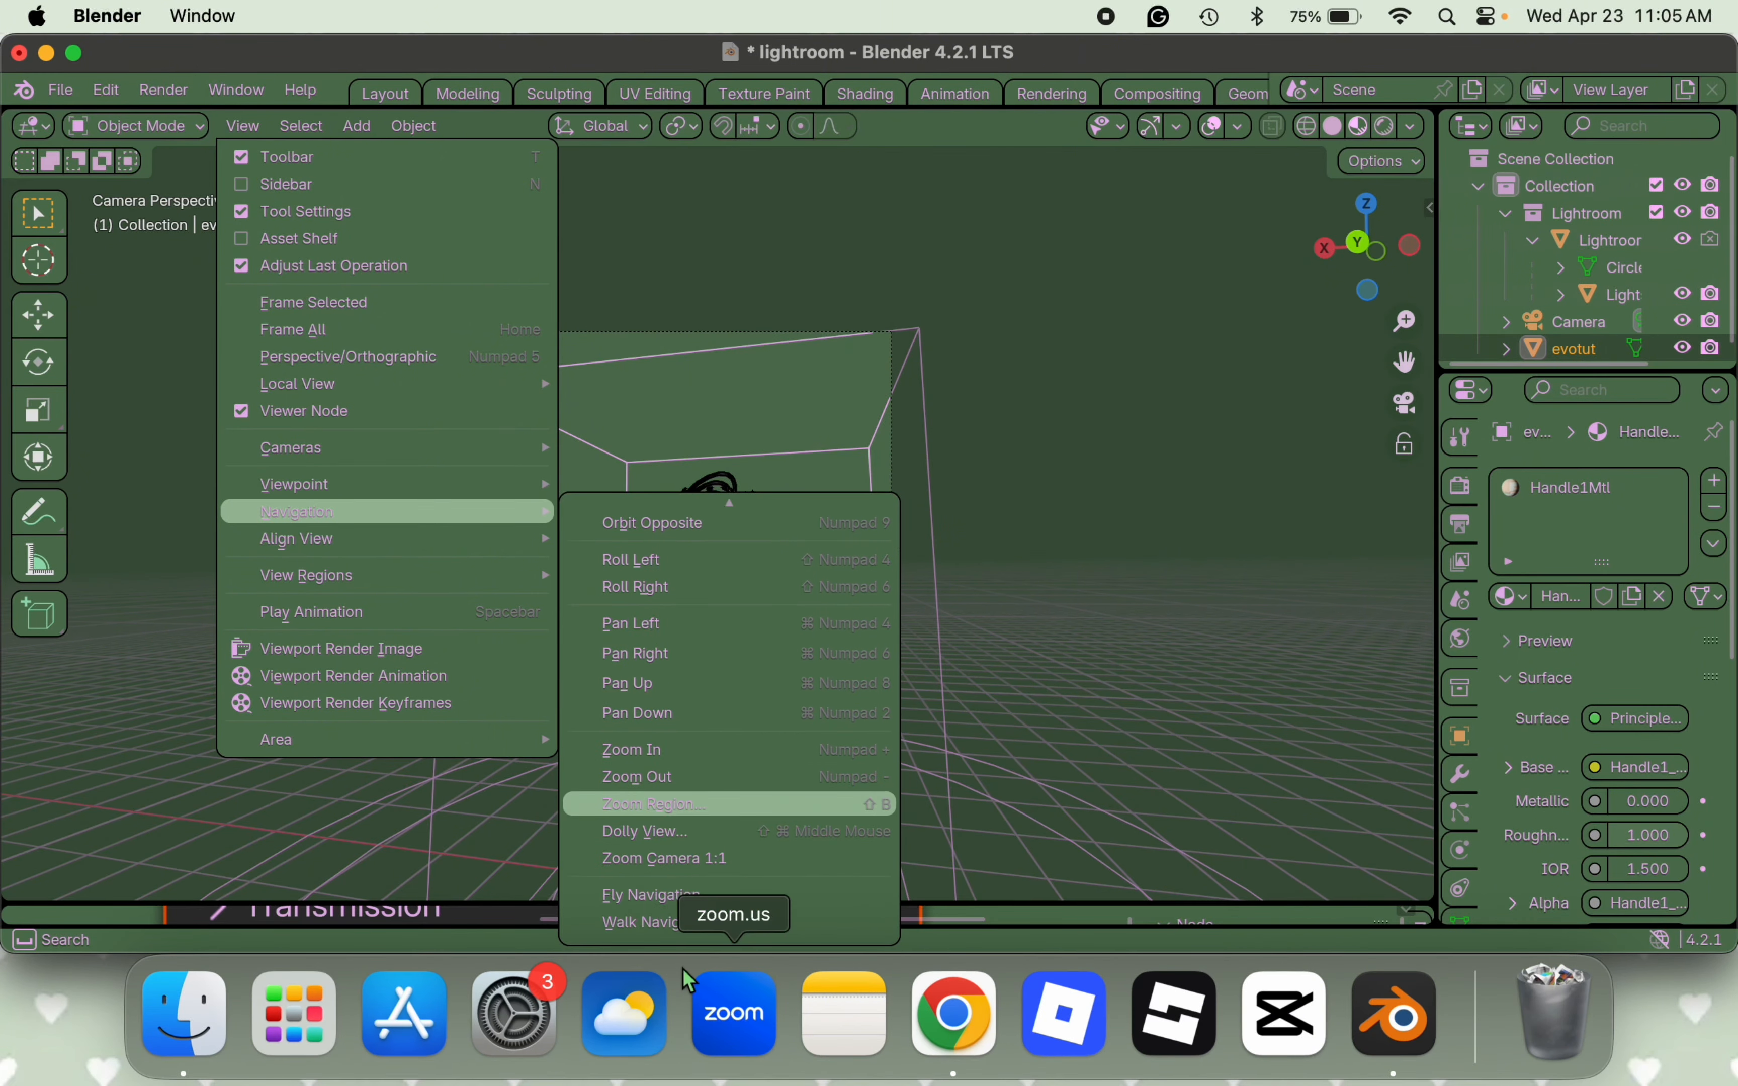
{"action": "left_click", "coordinate": [684, 923]}
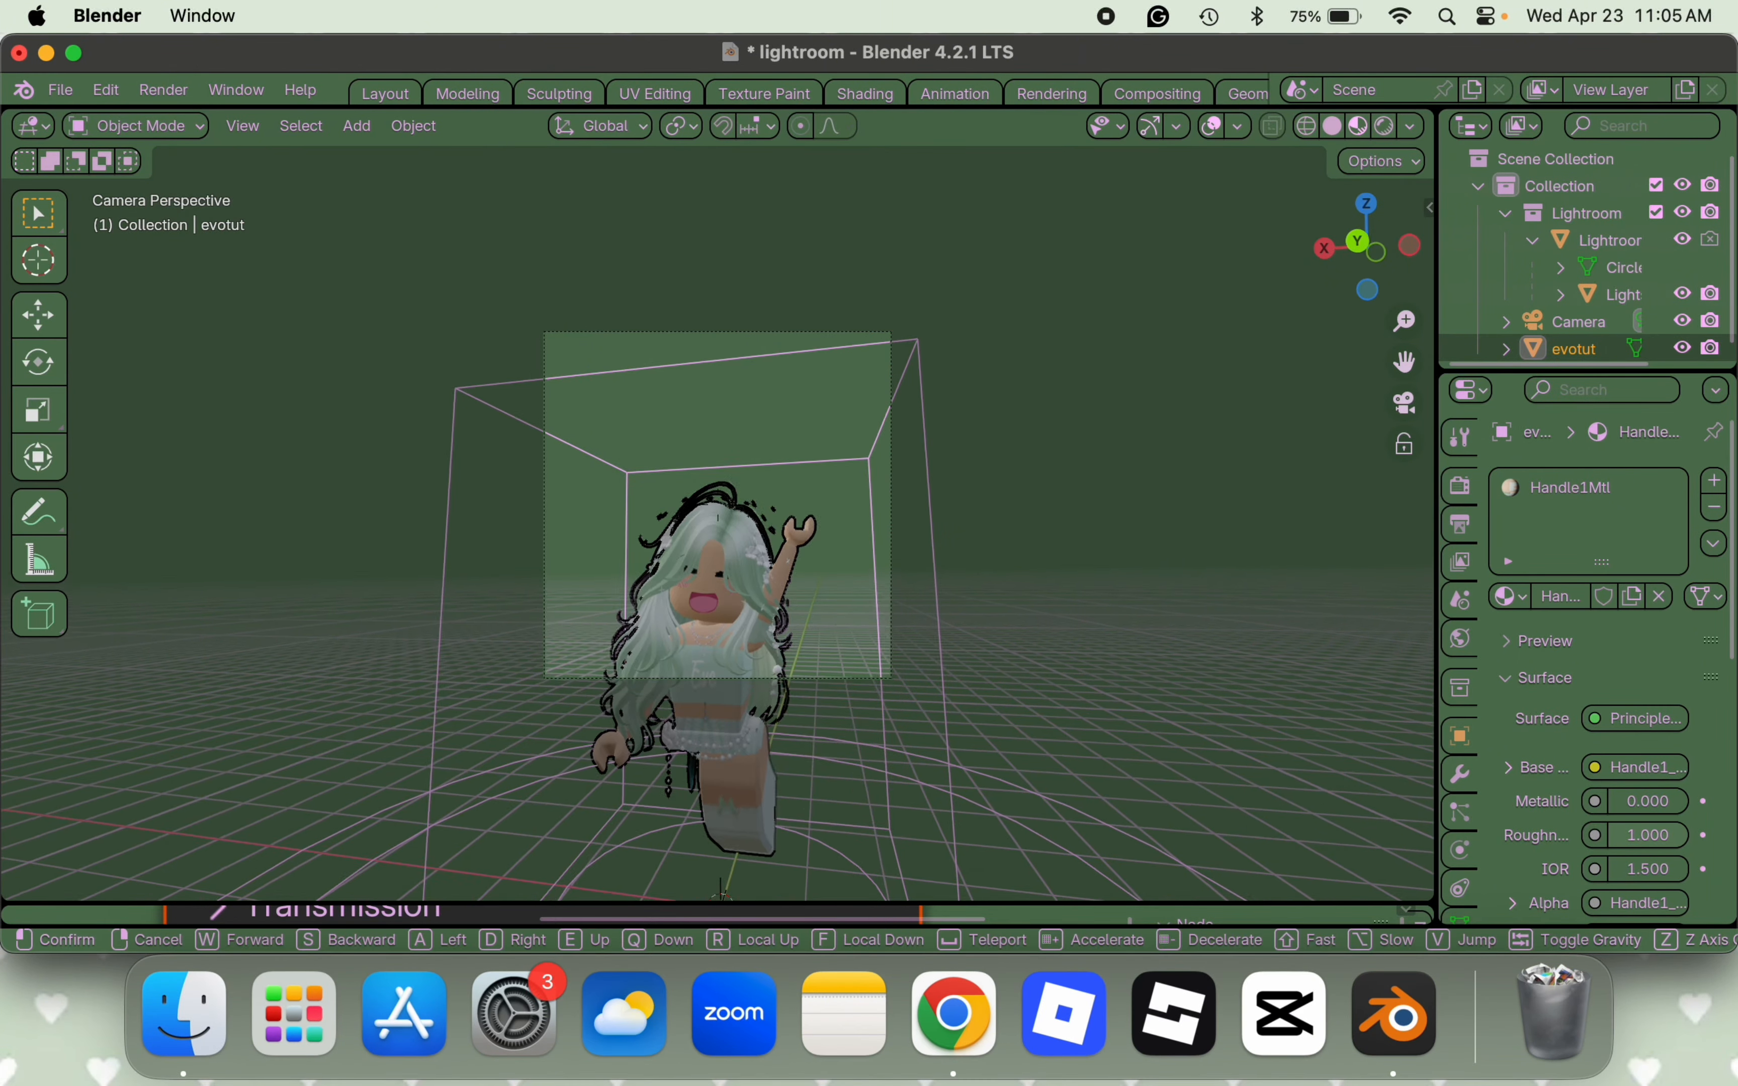
{"action": "key", "text": "w"}
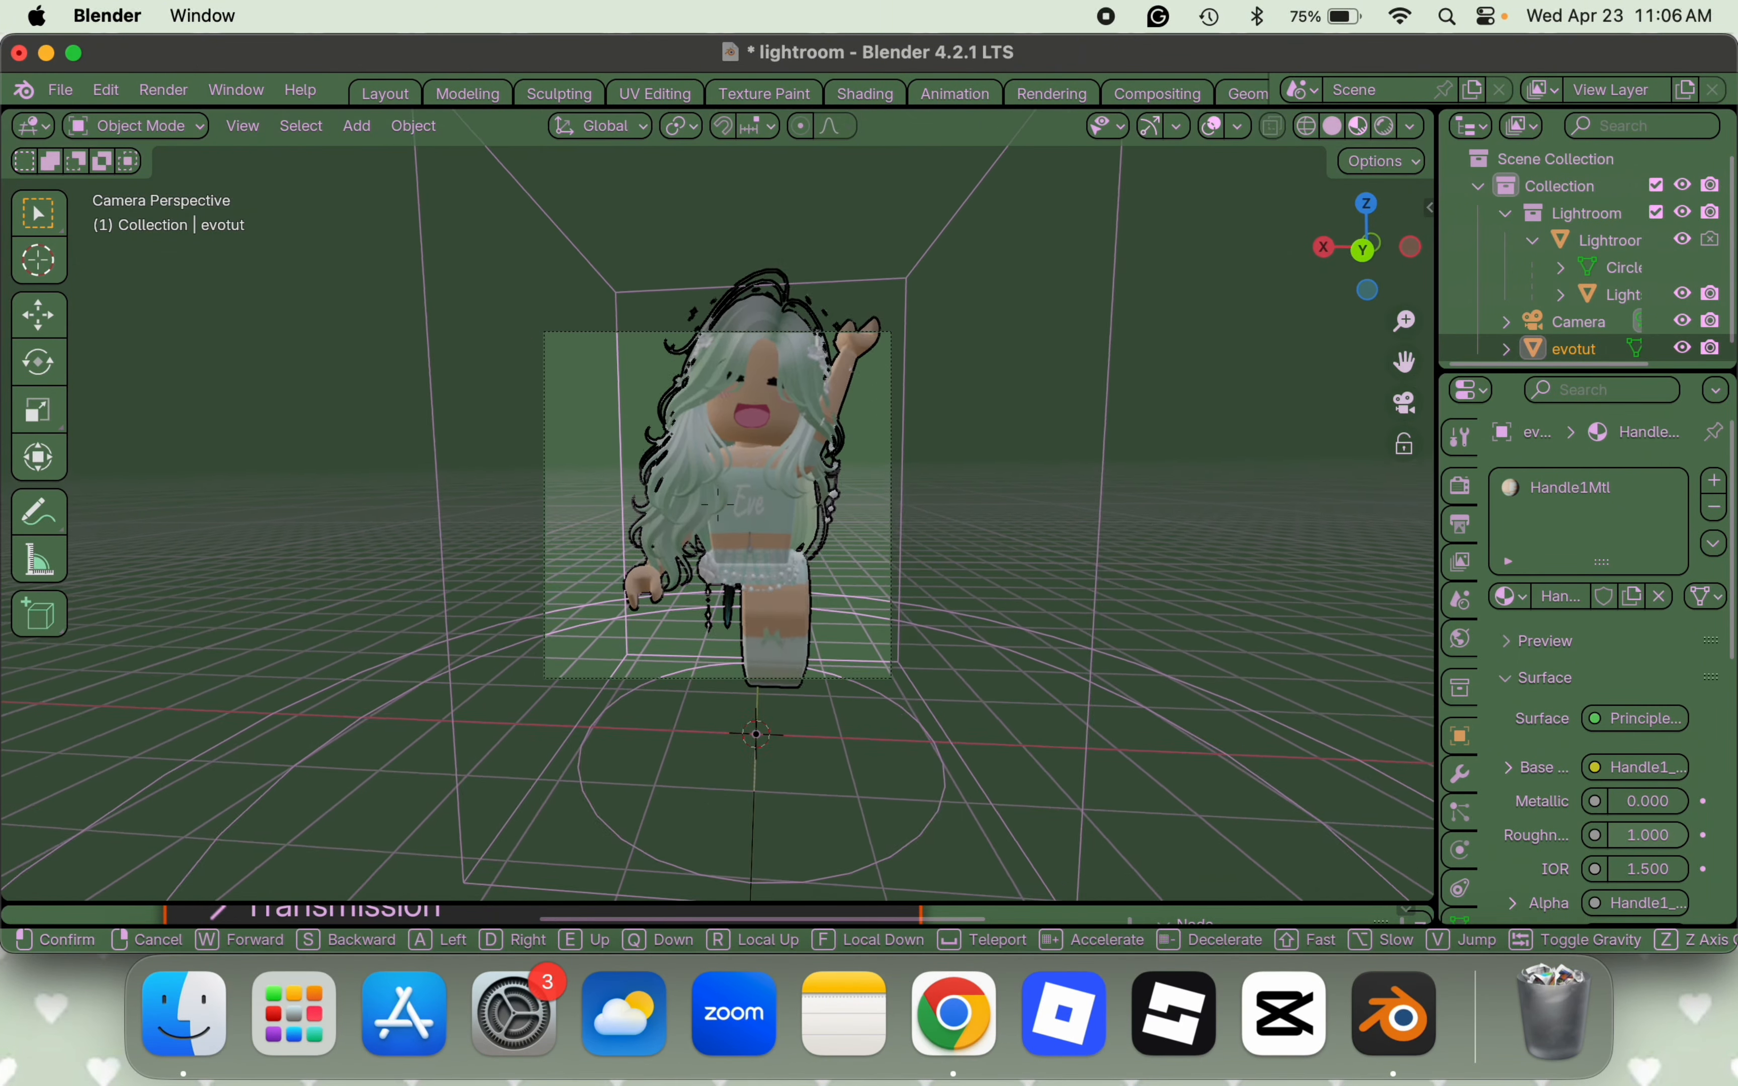
{"action": "key", "text": "s"}
{"action": "key", "text": "s"}
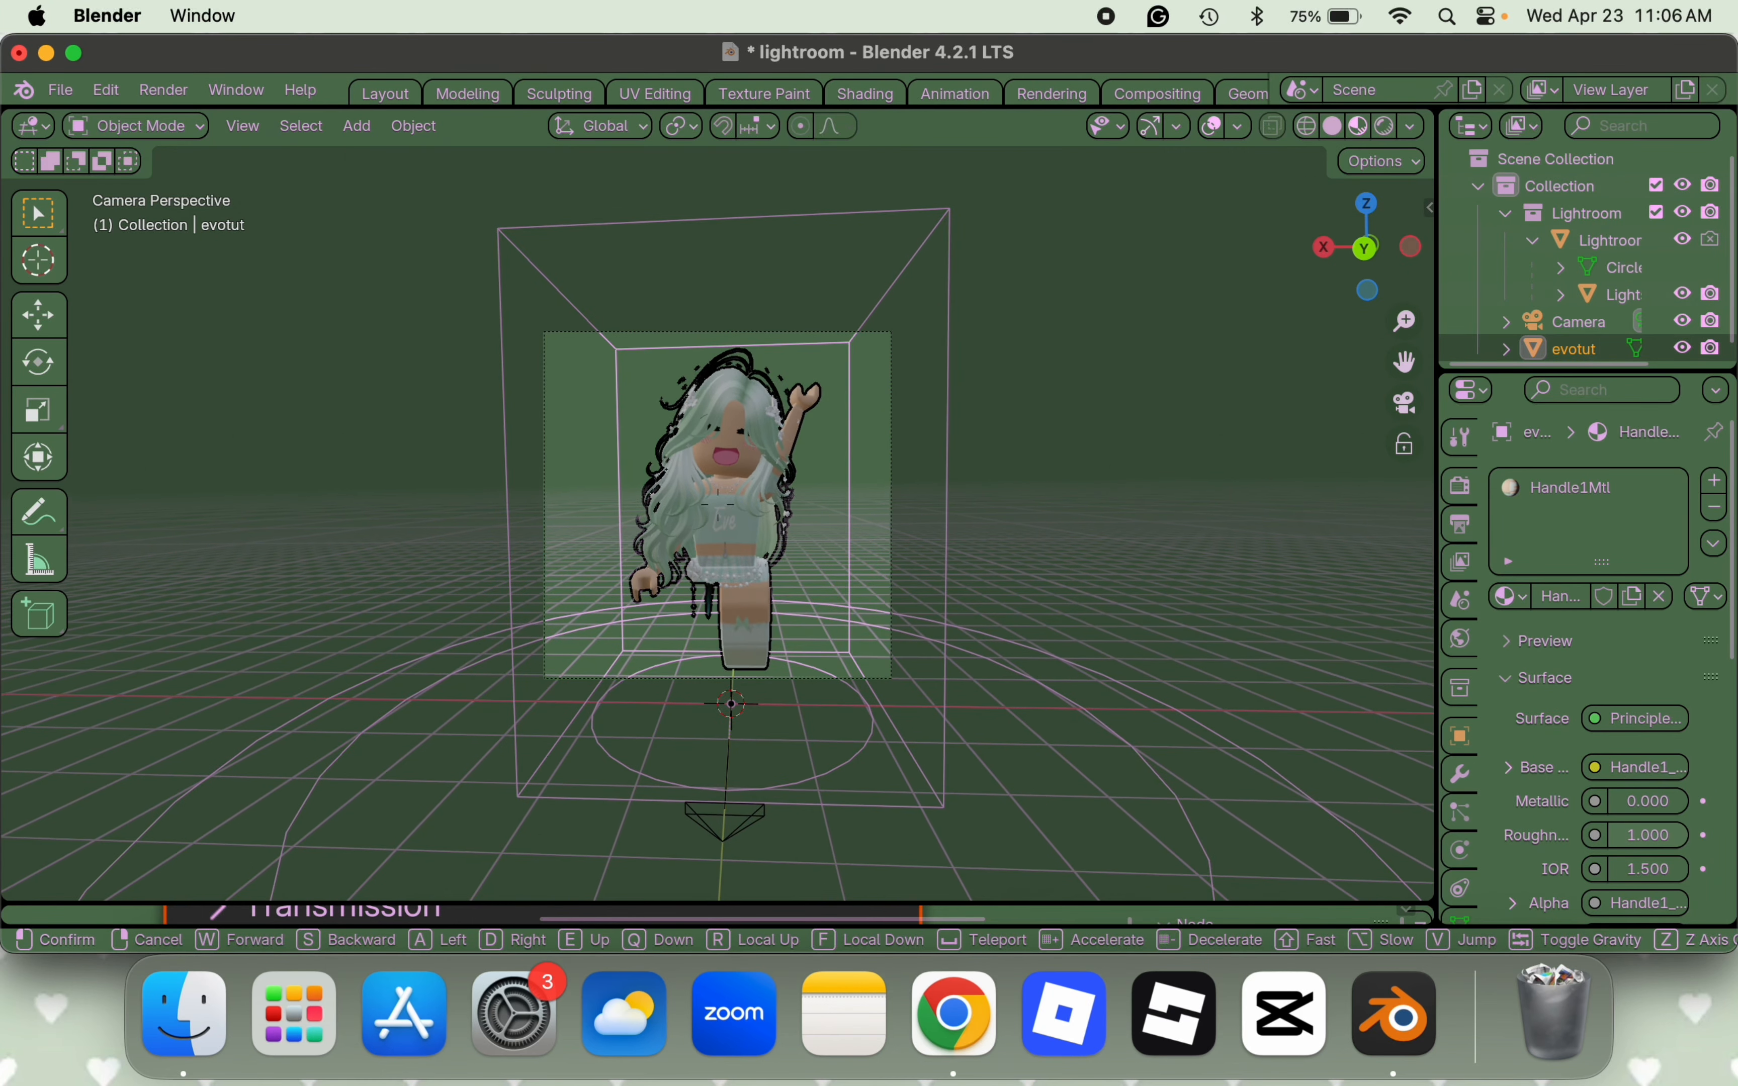
{"action": "left_click", "coordinate": [718, 505]}
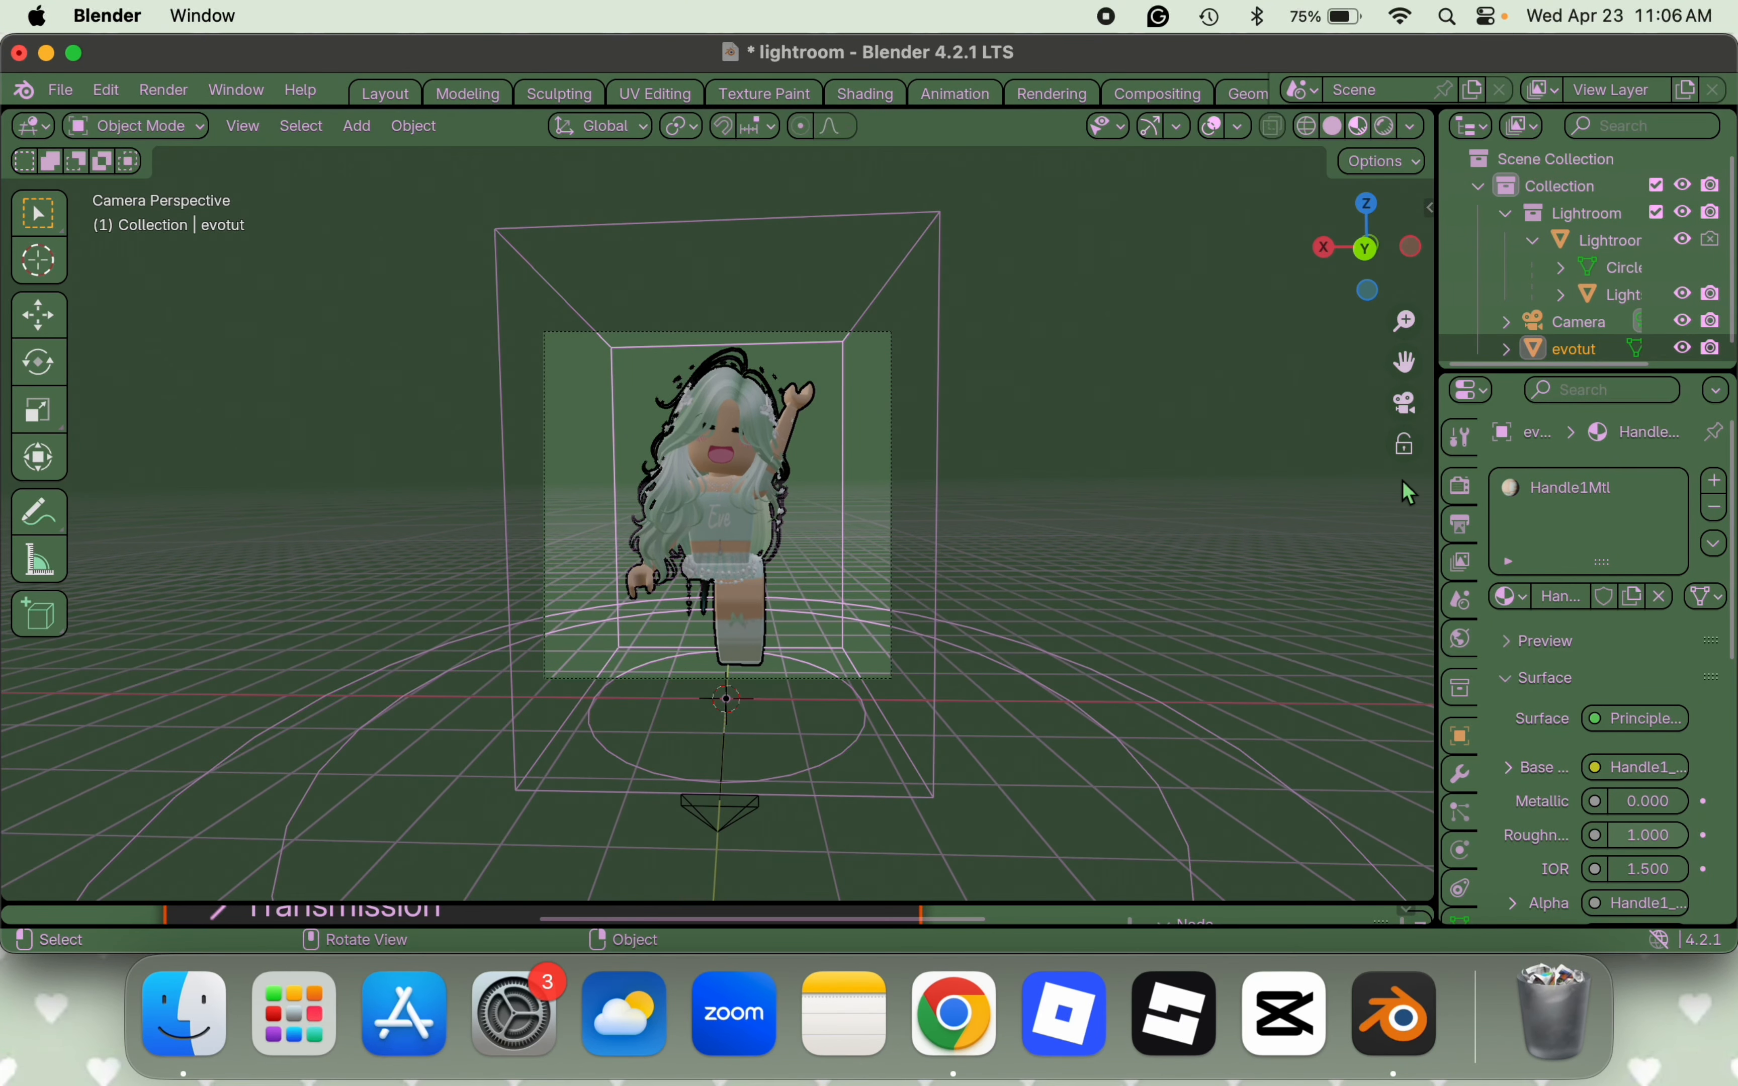
- Set the evotut material's metallic to 0.2 and roughness to 0.05, and raise its metallic further to about 0.503
{"action": "scroll", "coordinate": [1521, 307], "scroll_direction": "down", "scroll_amount": 1}
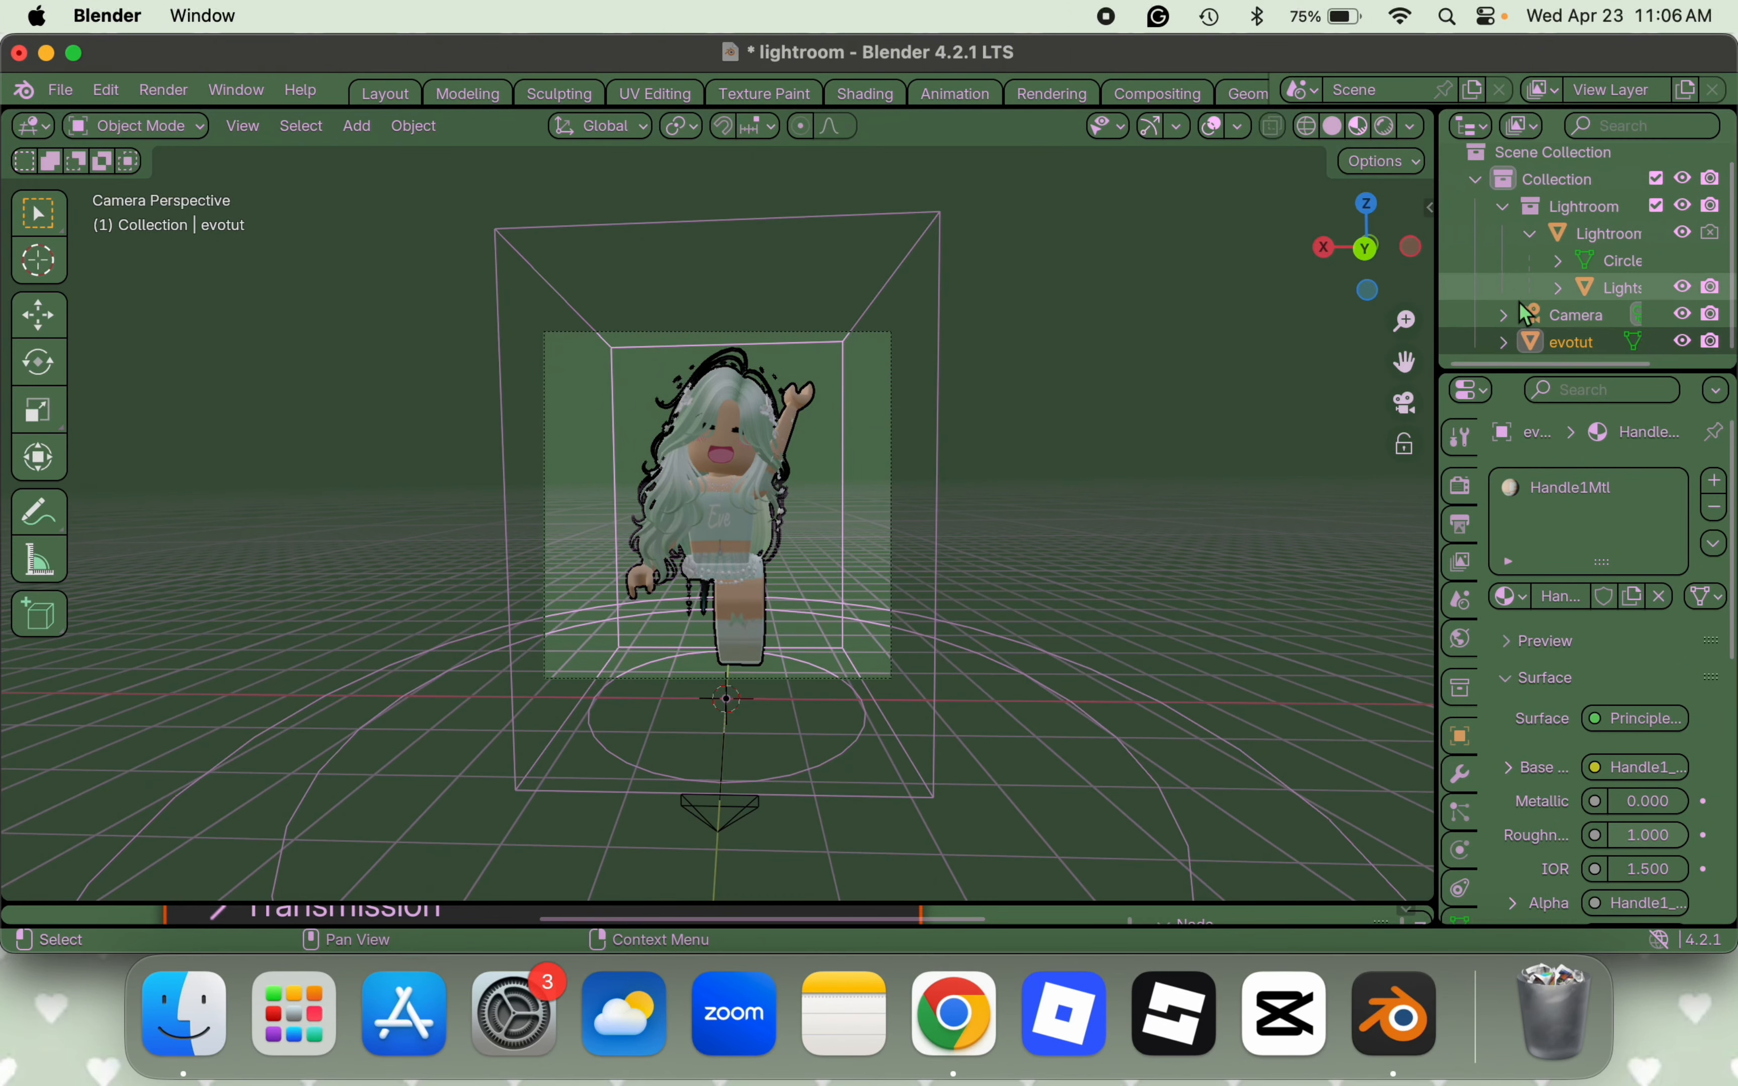
{"action": "scroll", "coordinate": [1523, 320], "scroll_direction": "down", "scroll_amount": 1}
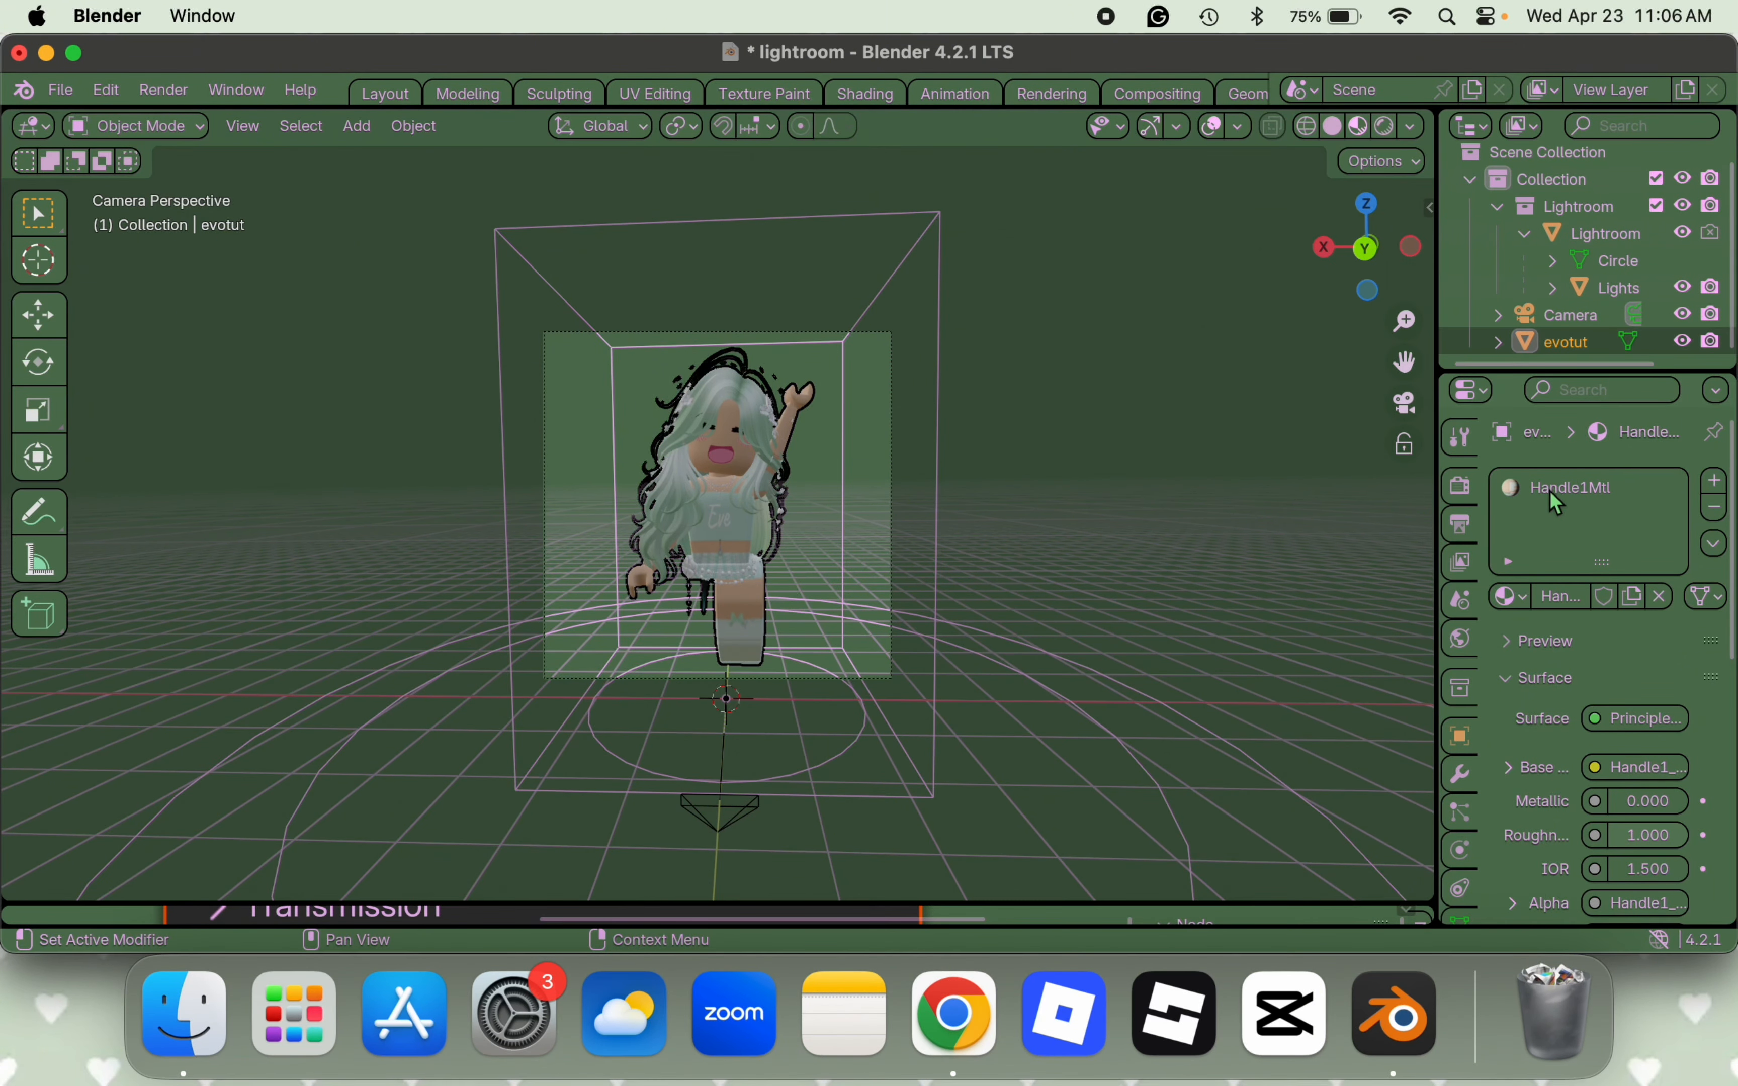
{"action": "left_click", "coordinate": [1629, 808]}
{"action": "type", "text": "0.2"}
{"action": "key", "text": "Return"}
{"action": "left_click", "coordinate": [1634, 835]}
{"action": "type", "text": "0.05"}
{"action": "key", "text": "Return"}
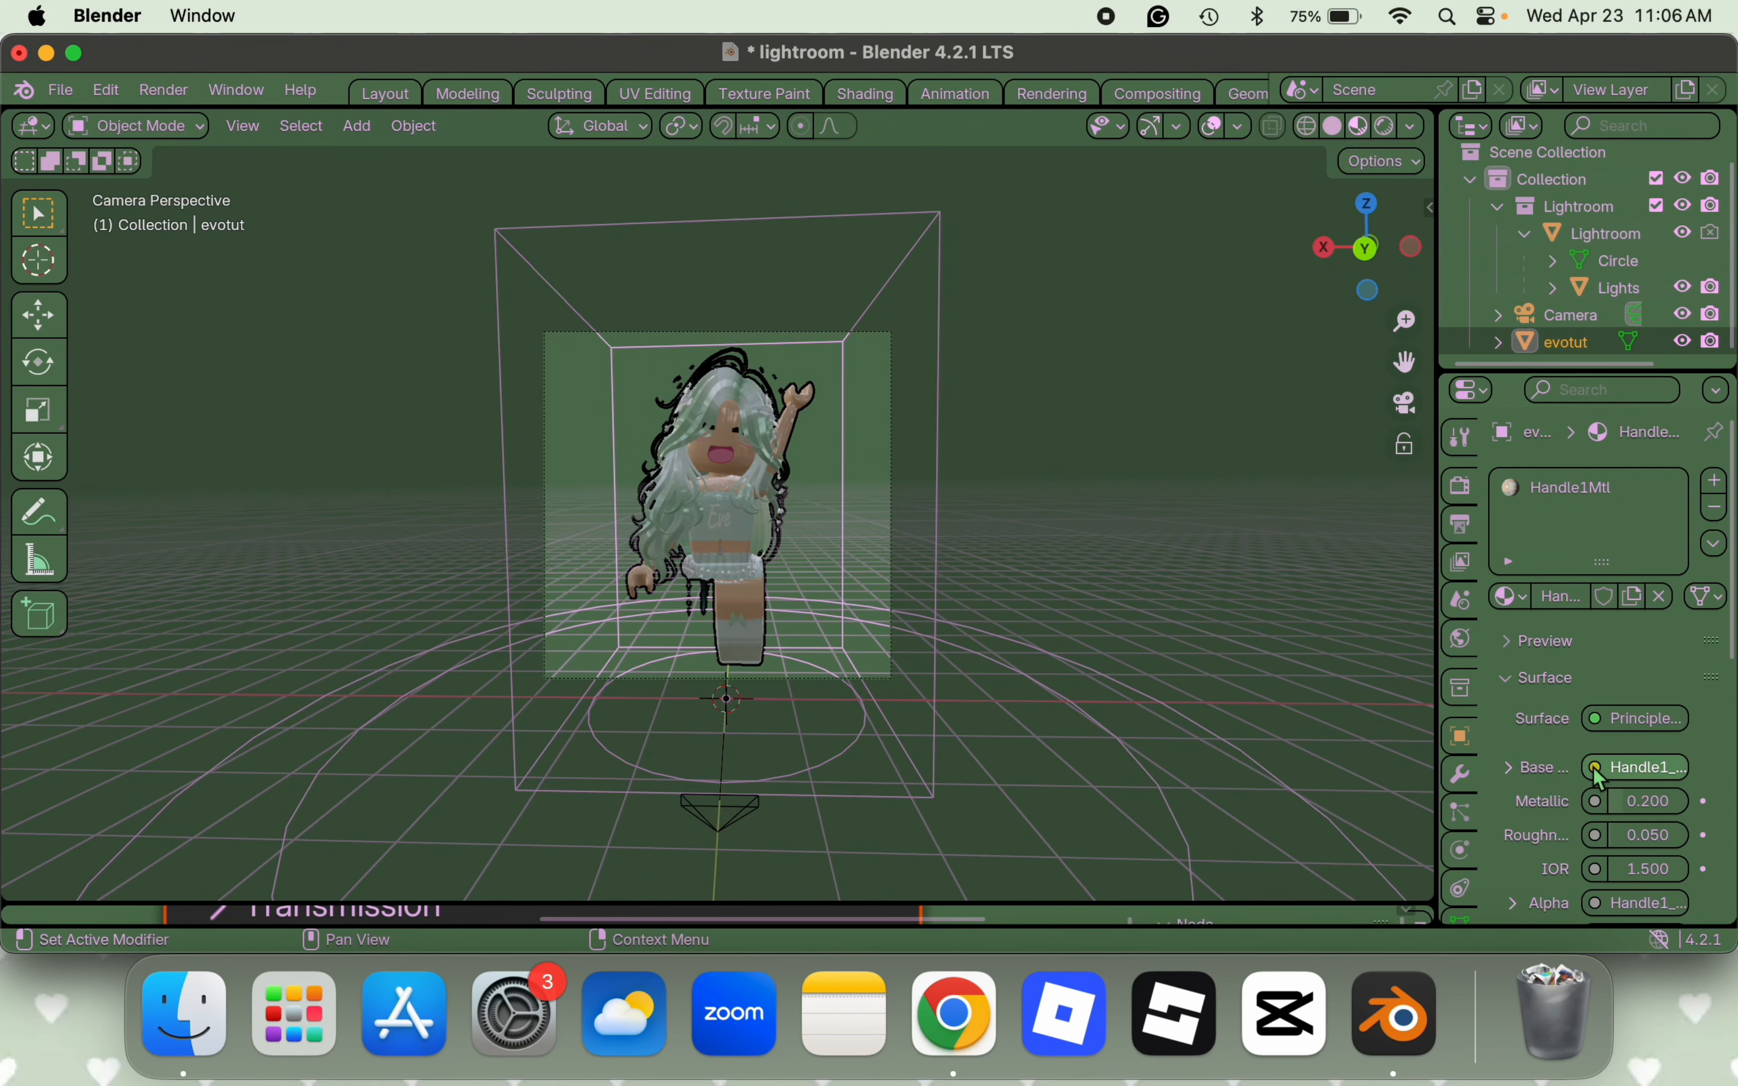
{"action": "left_click_drag", "start_coordinate": [1646, 800], "coordinate": [1679, 800]}
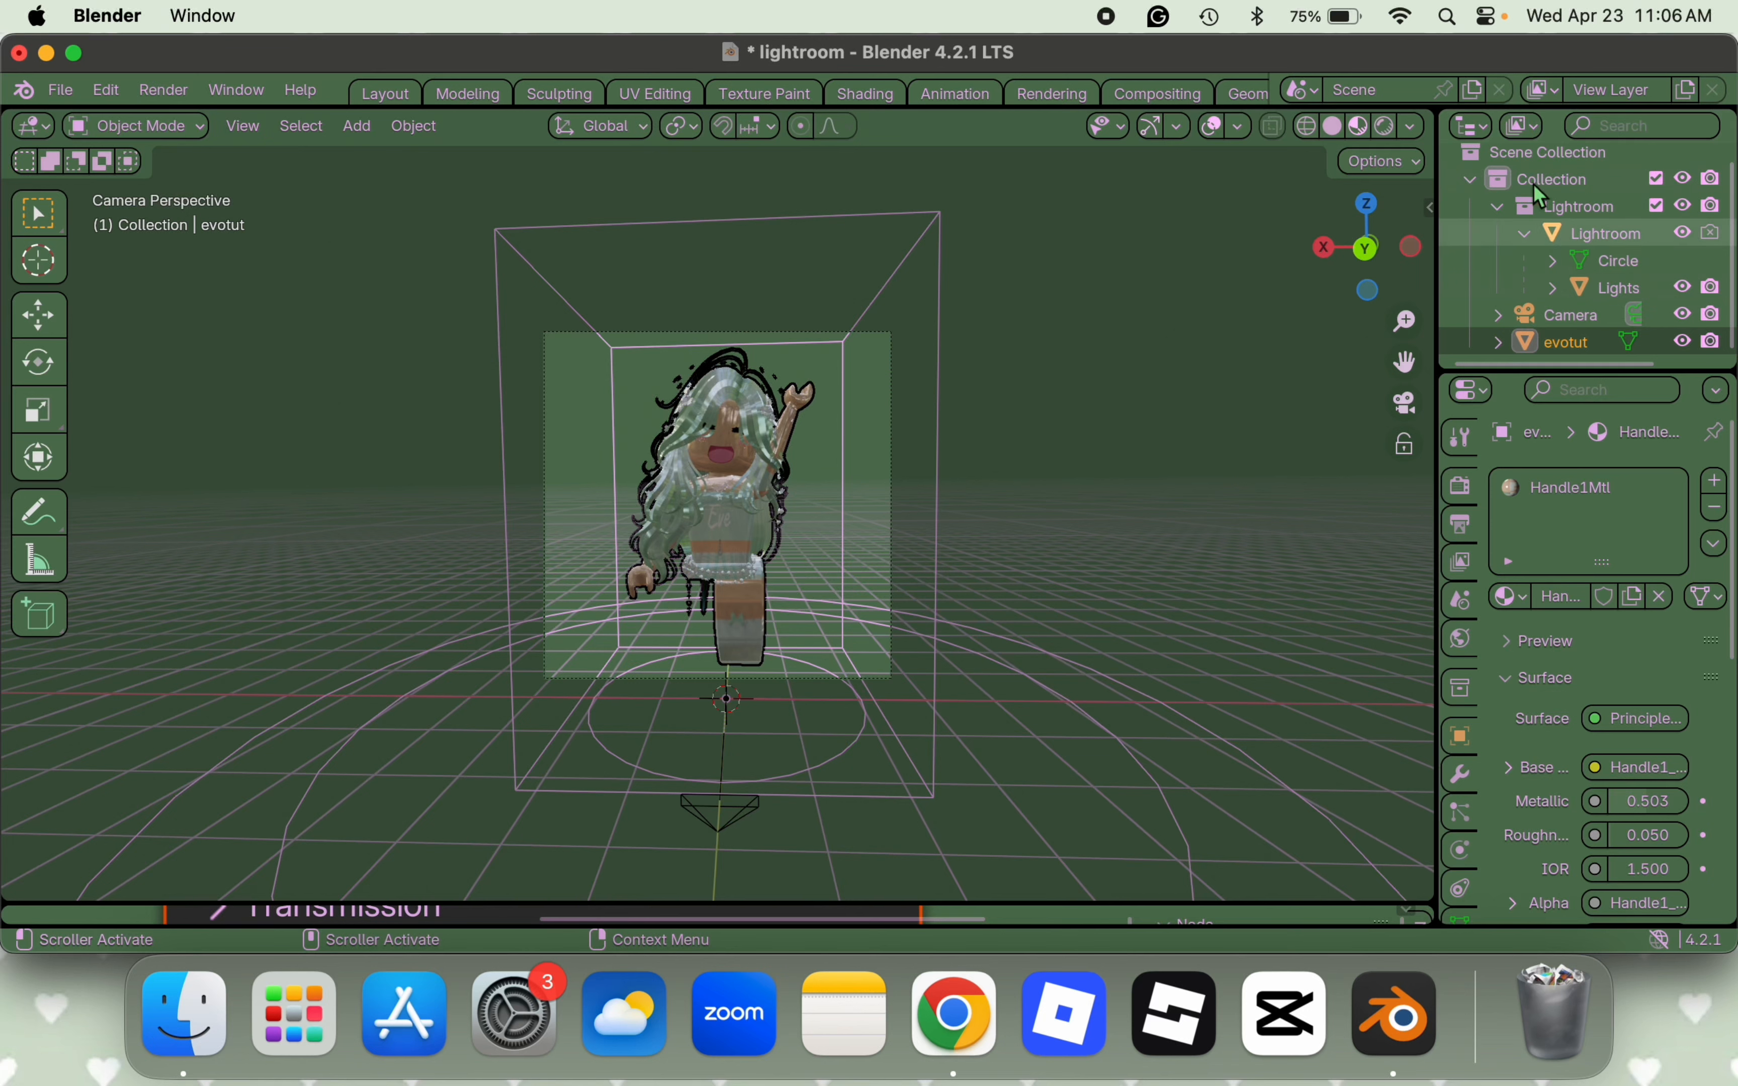
- Delete the Back material from the Circle mesh under Lightroom stuff
{"action": "left_click", "coordinate": [1545, 235]}
{"action": "scroll", "coordinate": [1518, 255], "scroll_direction": "right", "scroll_amount": 2}
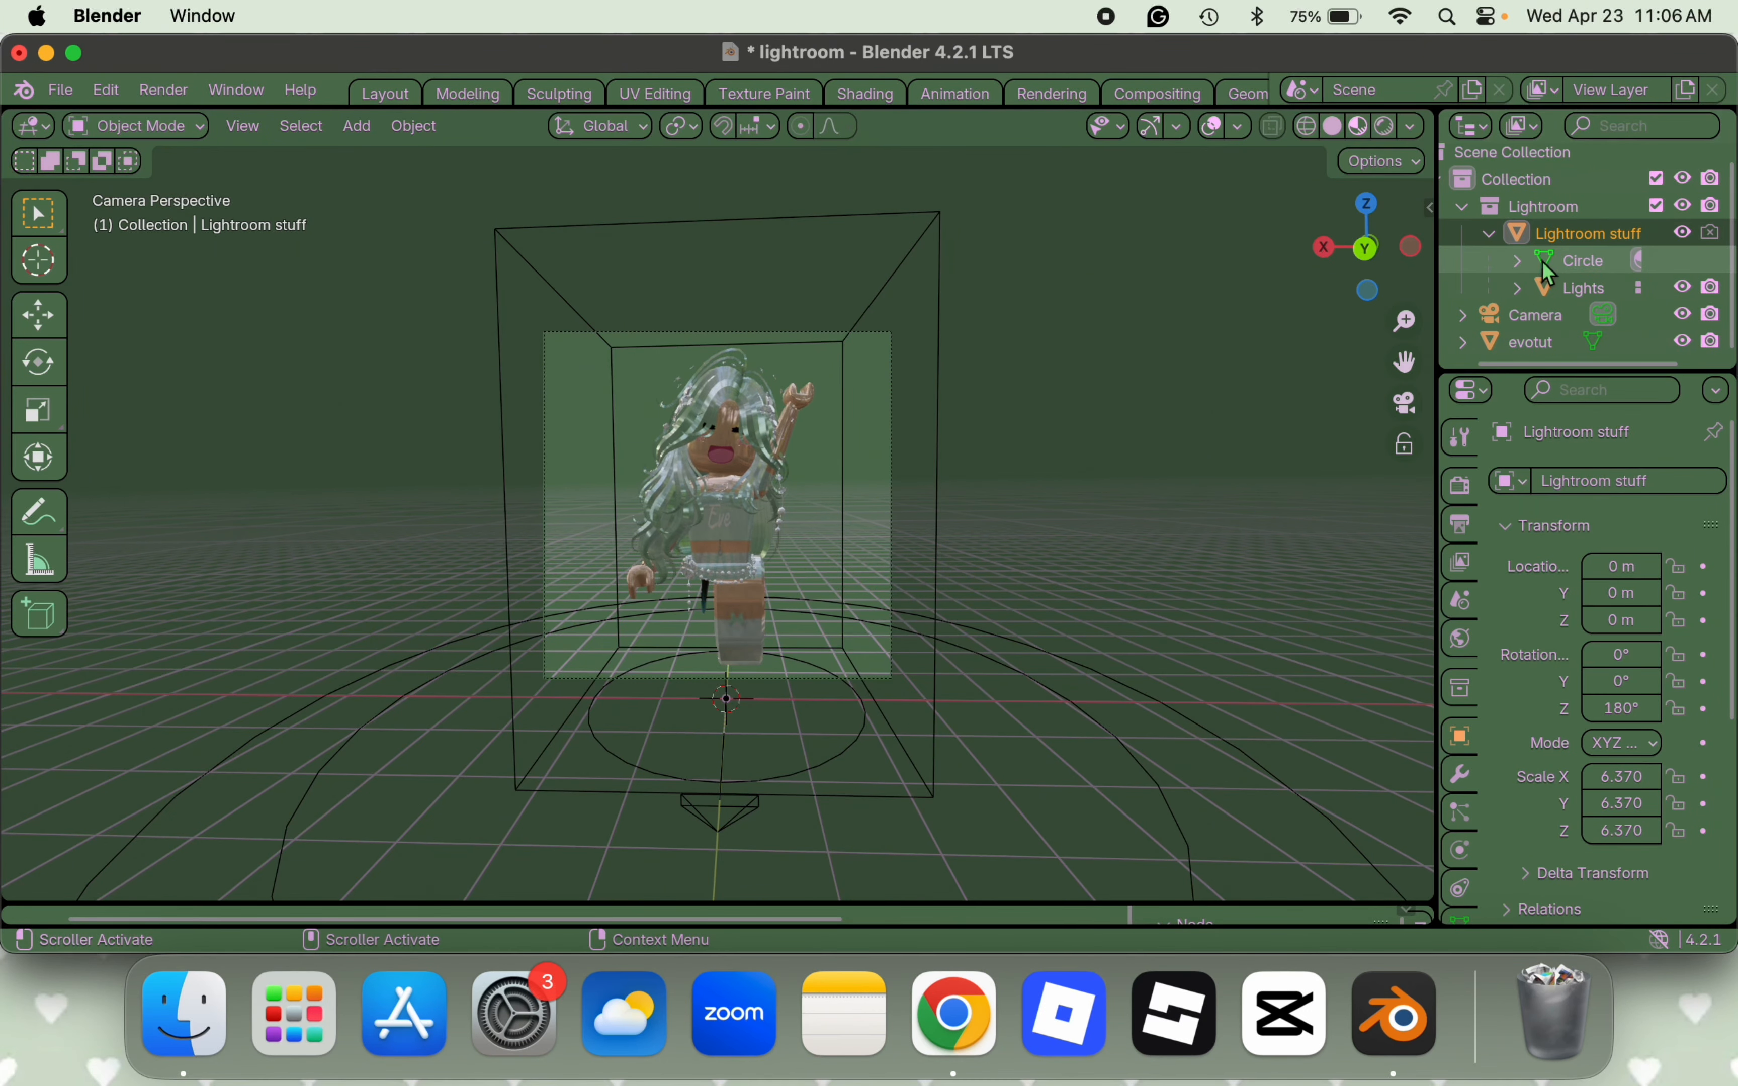
{"action": "left_click", "coordinate": [1519, 262]}
{"action": "scroll", "coordinate": [1529, 253], "scroll_direction": "down", "scroll_amount": 2}
{"action": "scroll", "coordinate": [1529, 253], "scroll_direction": "right", "scroll_amount": 2}
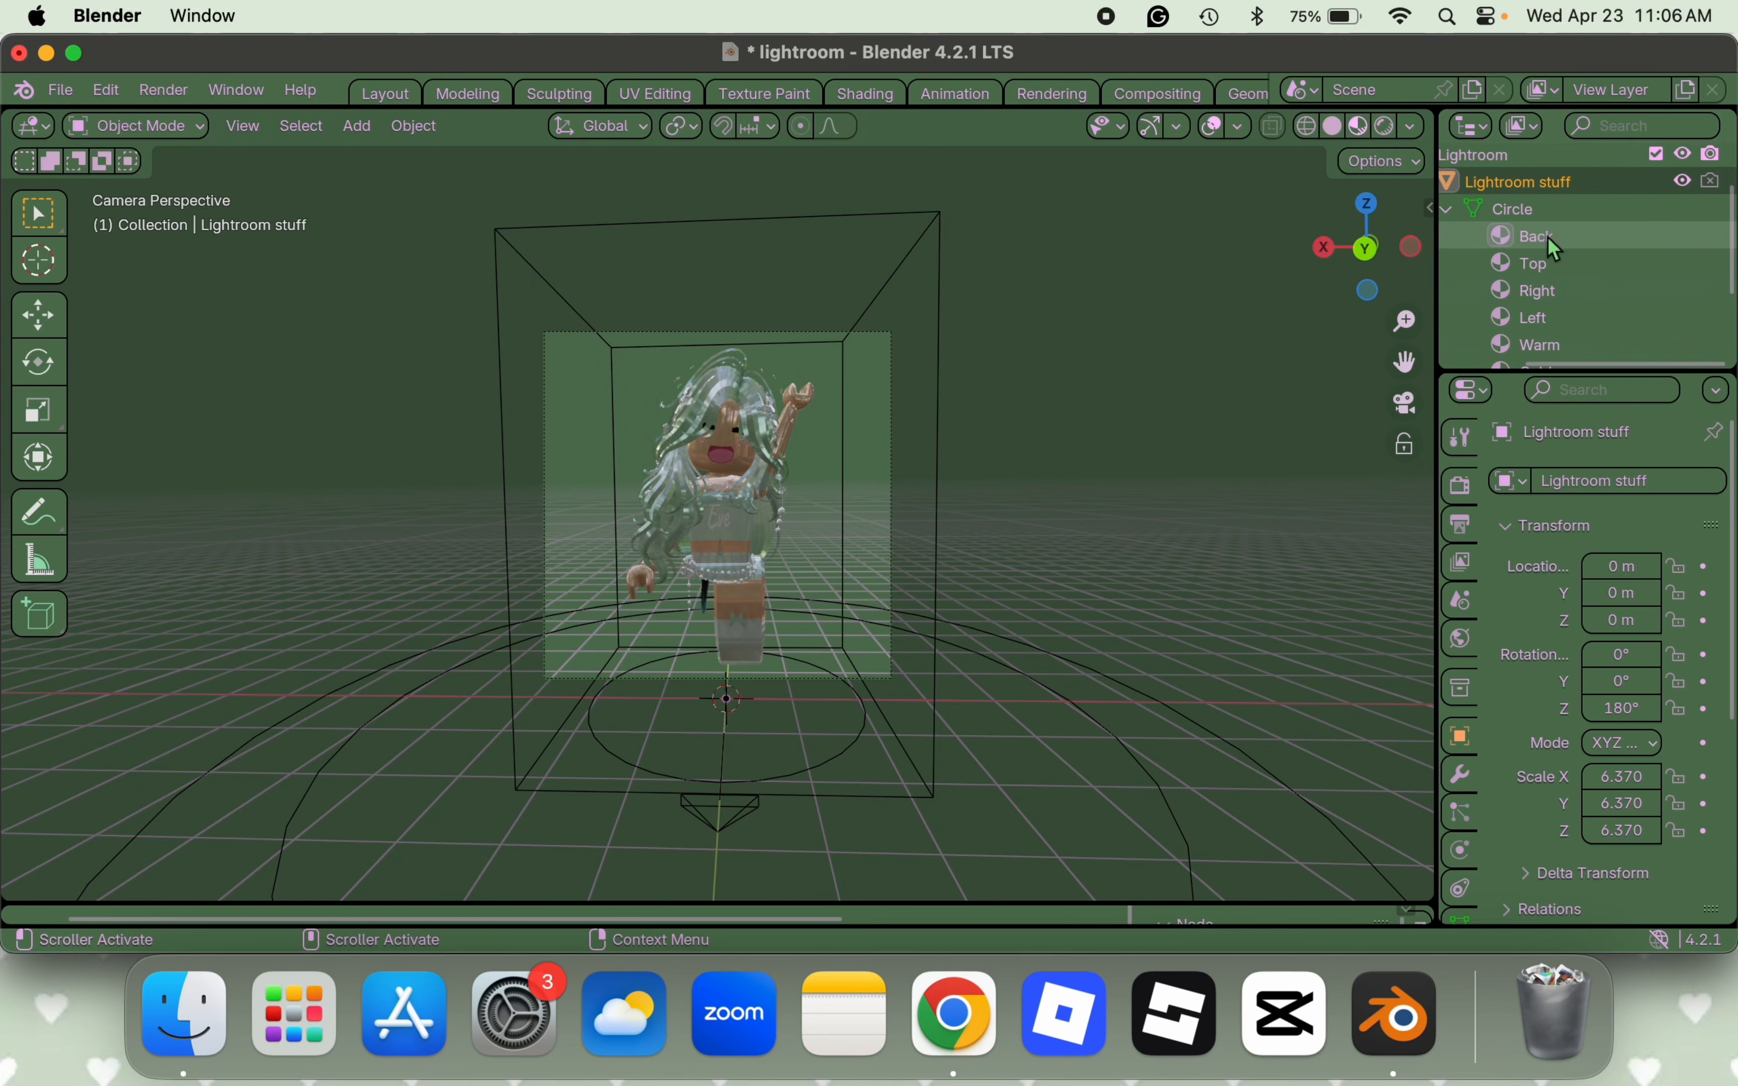
{"action": "double_click", "coordinate": [1549, 241]}
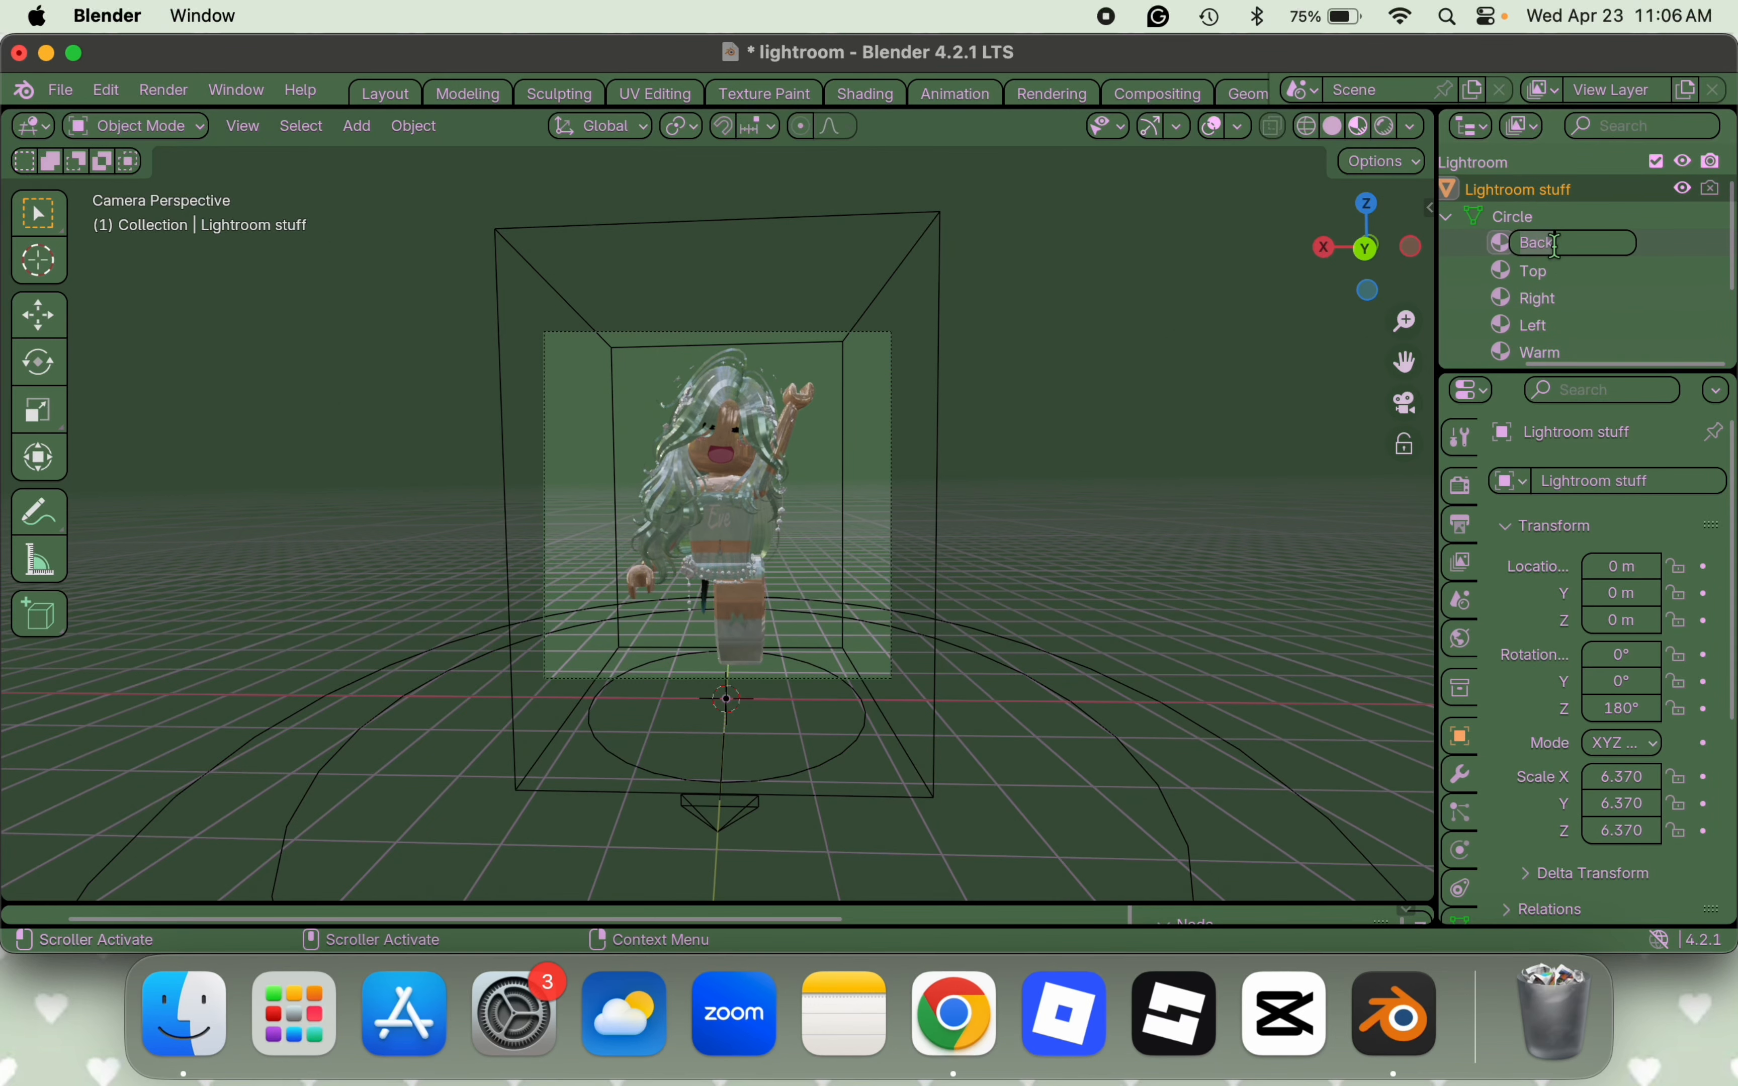
{"action": "right_click", "coordinate": [1562, 256]}
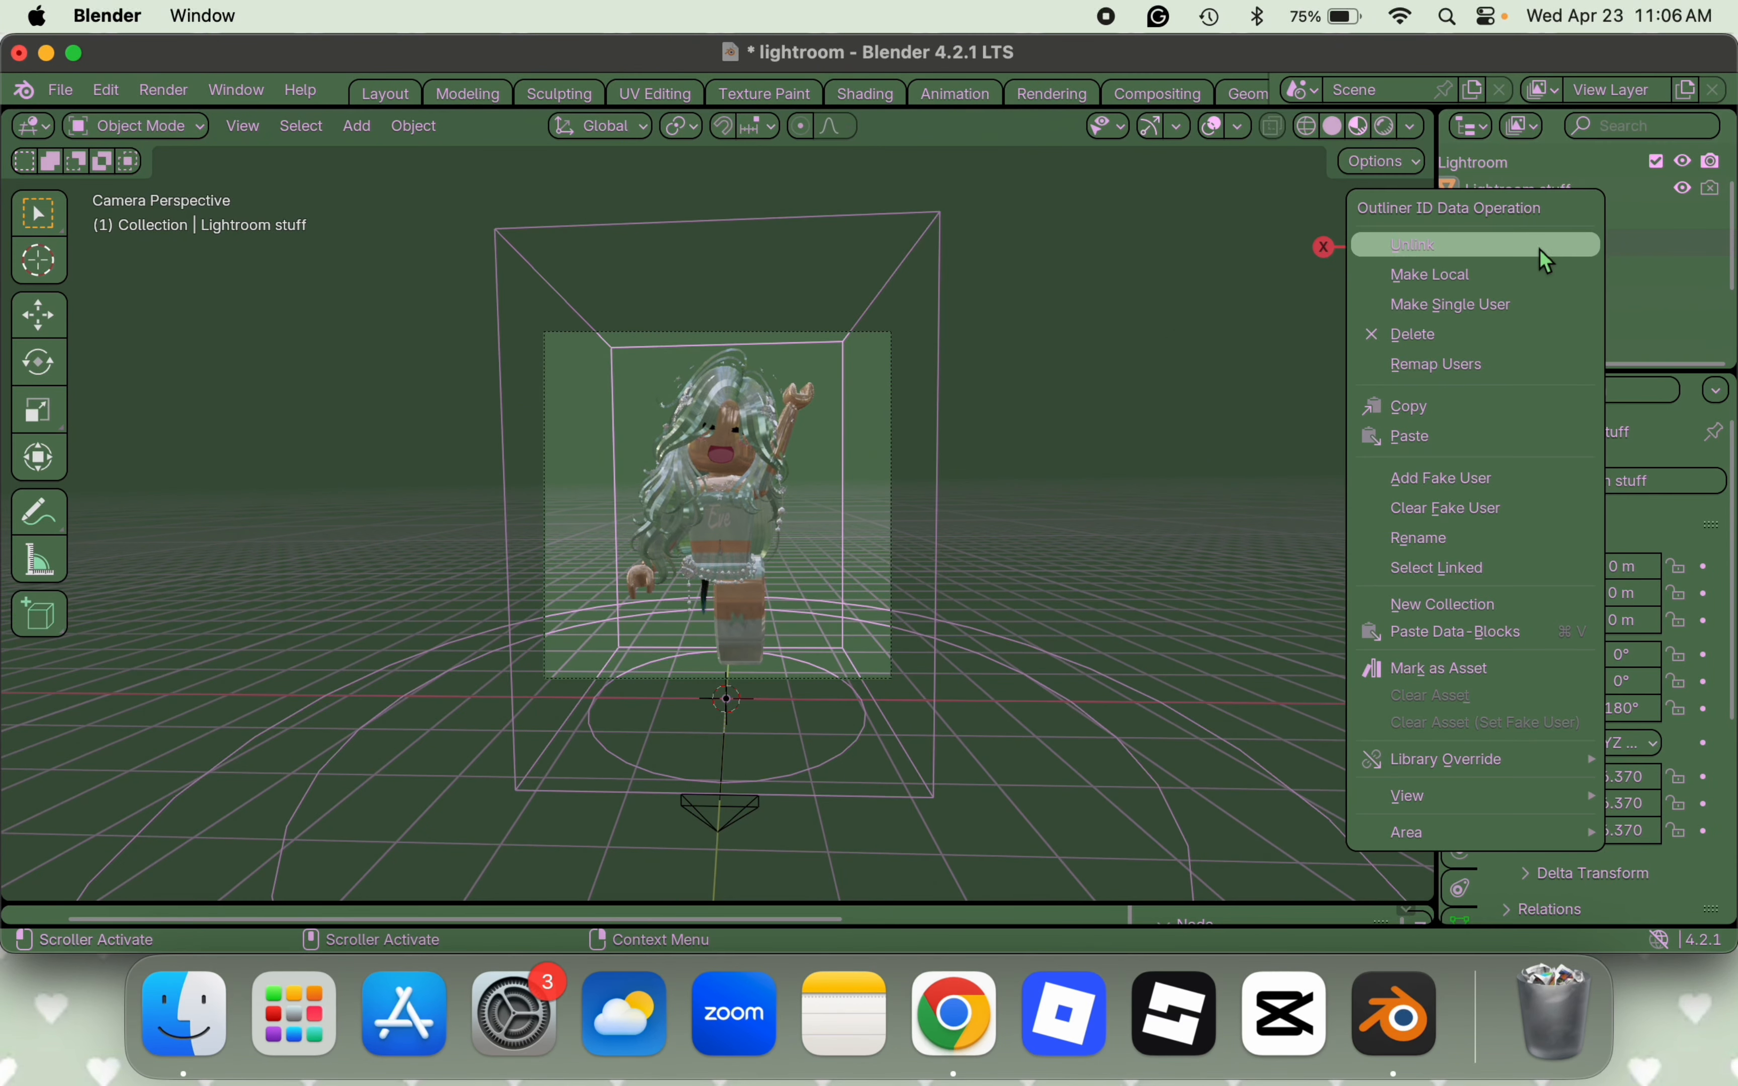
{"action": "left_click", "coordinate": [1458, 336]}
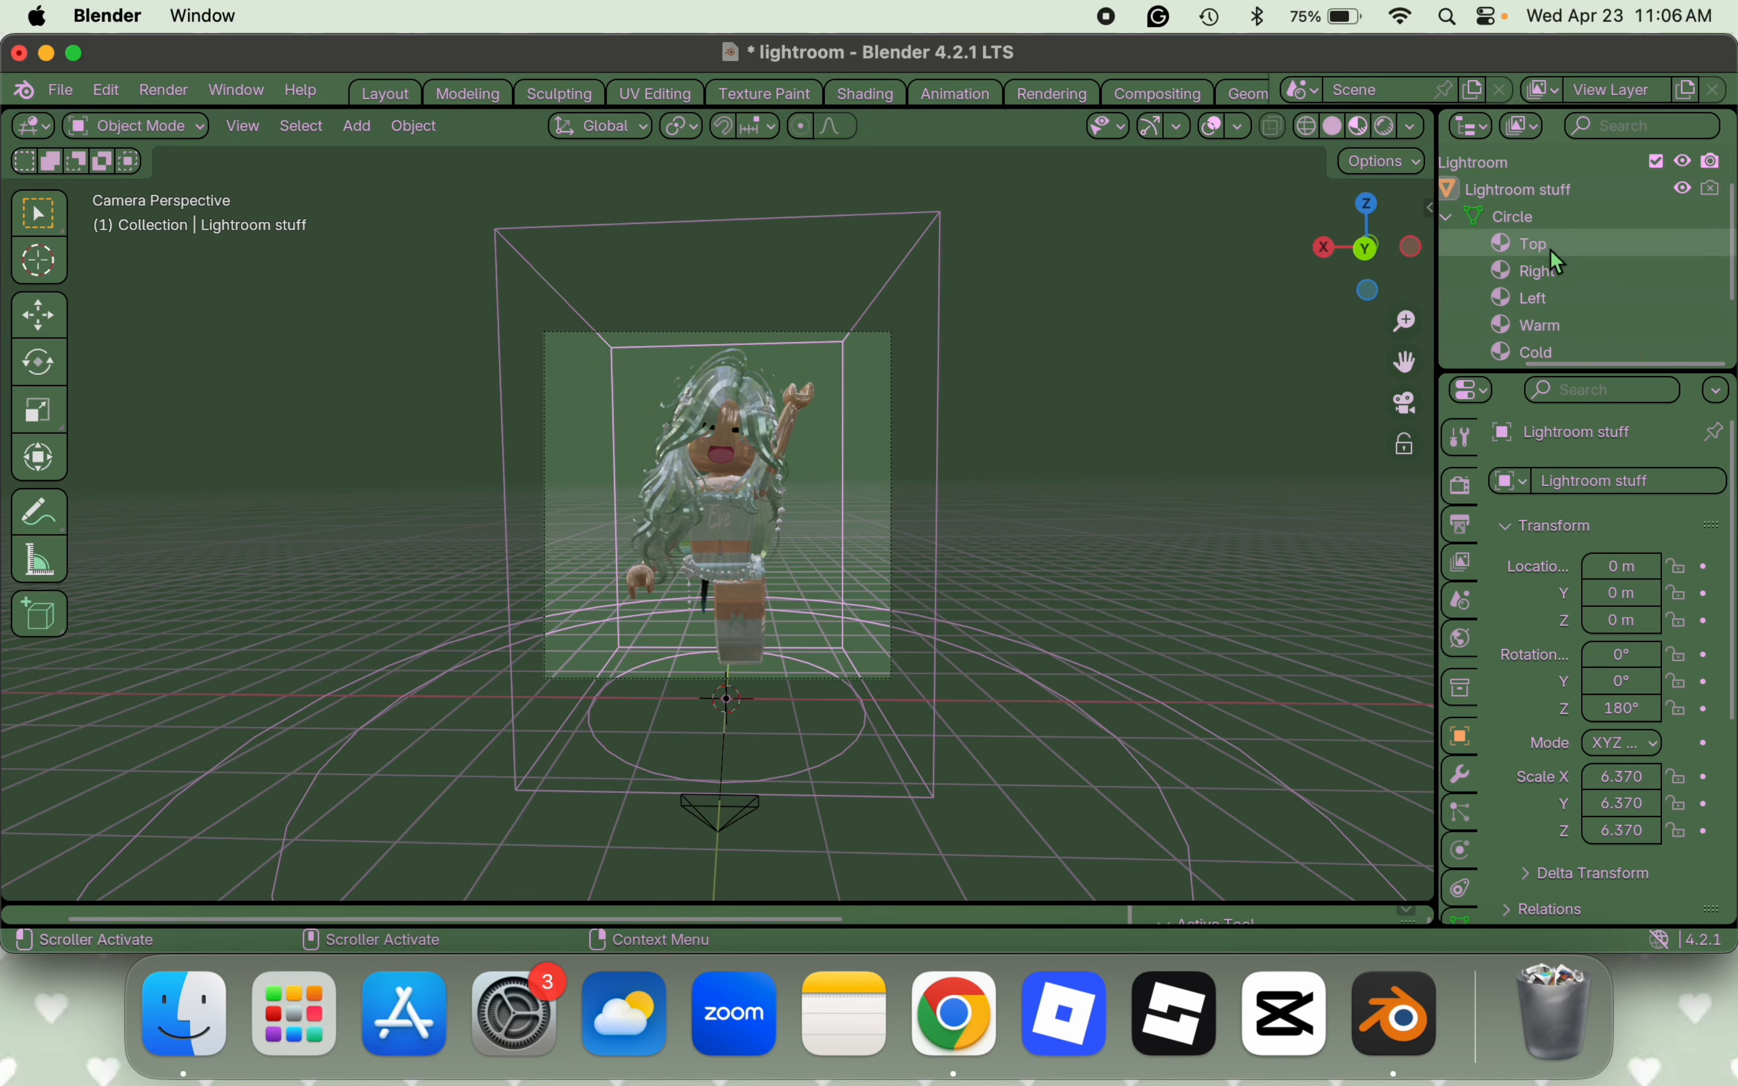
- Render the current frame as a lighting test and close the render window
{"action": "scroll", "coordinate": [1559, 251], "scroll_direction": "down", "scroll_amount": 3}
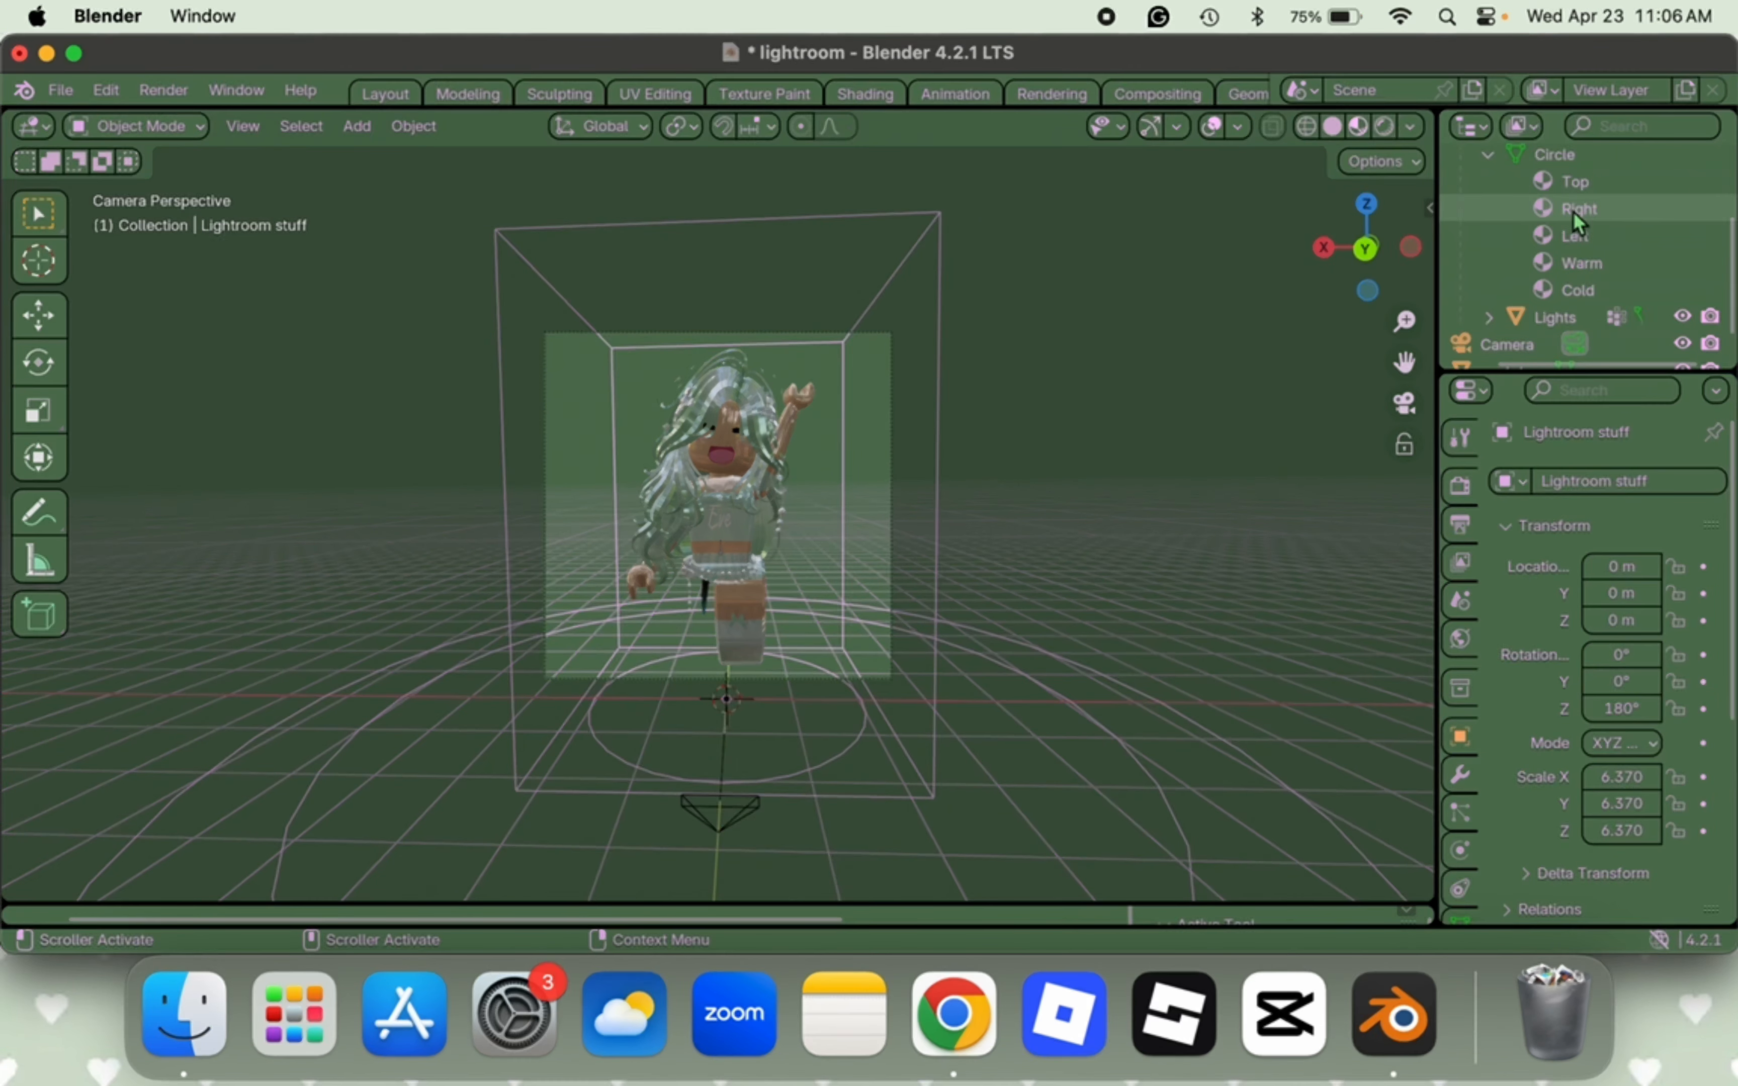
{"action": "key", "text": "F12"}
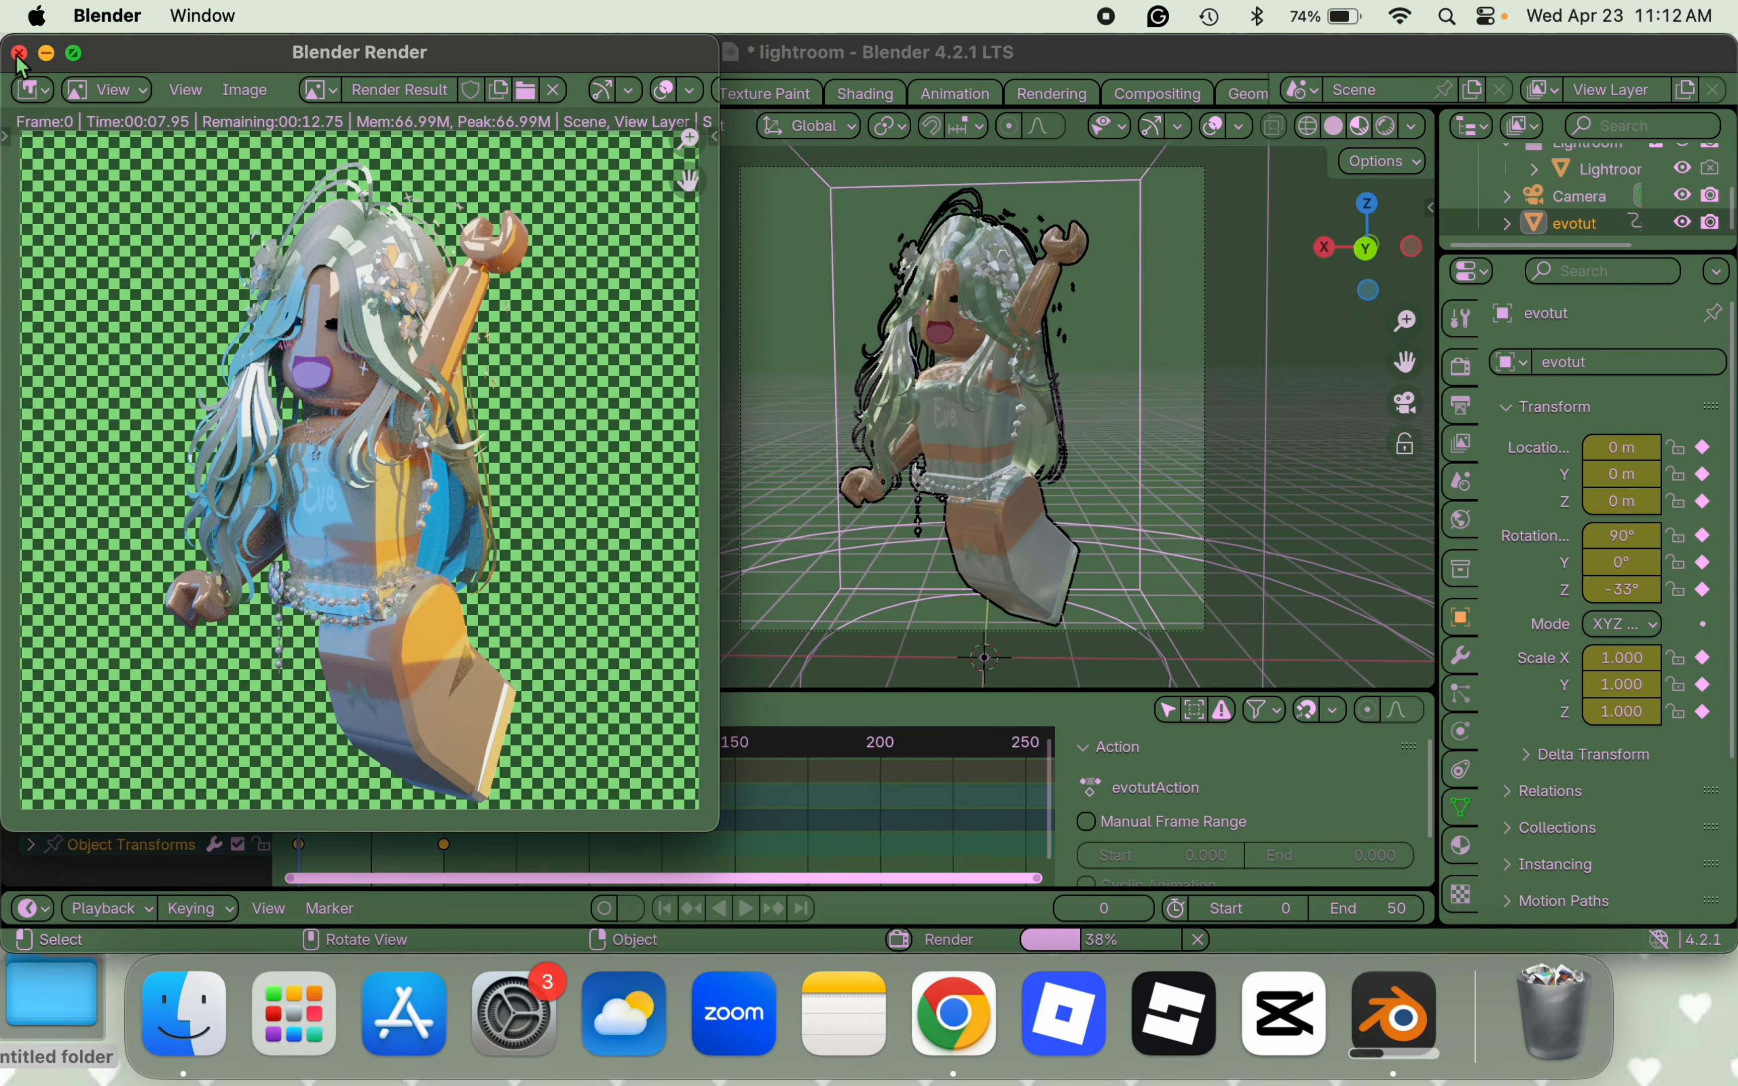
{"action": "left_click", "coordinate": [29, 68]}
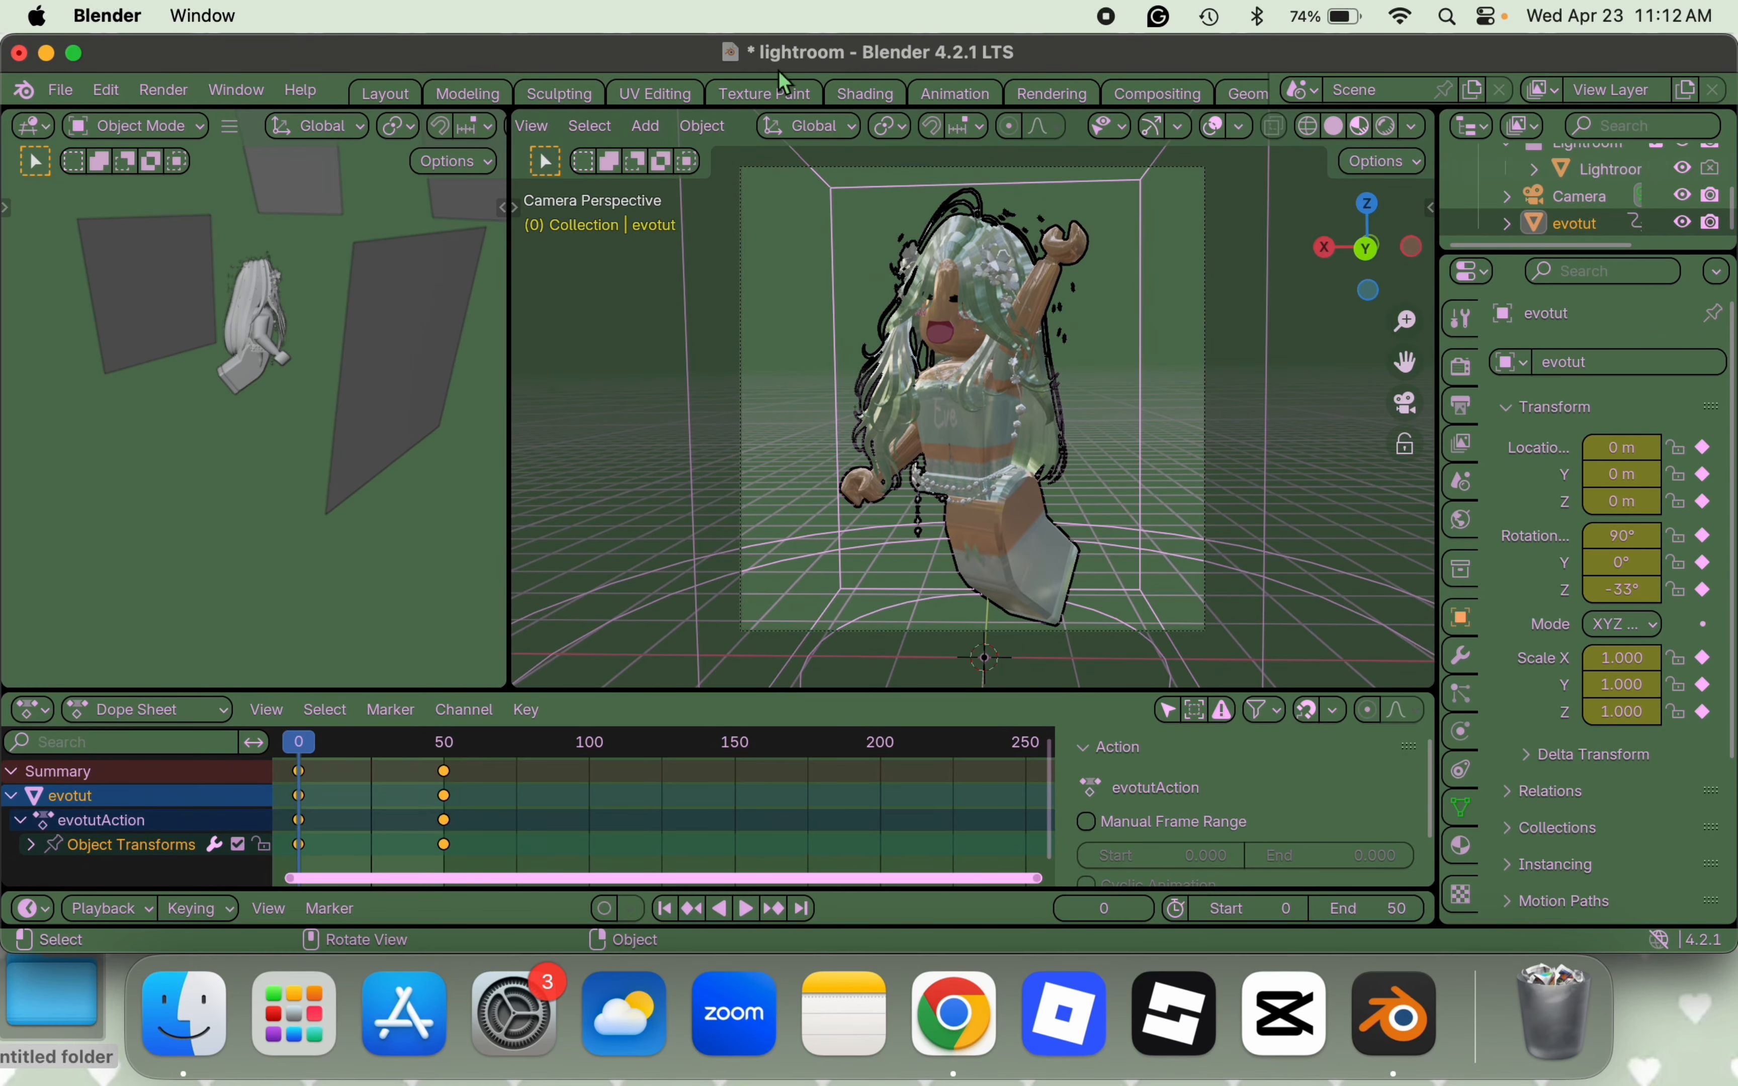
- Change the emission color of the Warm material under Lightroom stuff to near-white, with hue 0.443 and saturation 0.145
{"action": "scroll", "coordinate": [1551, 198], "scroll_direction": "up", "scroll_amount": 1}
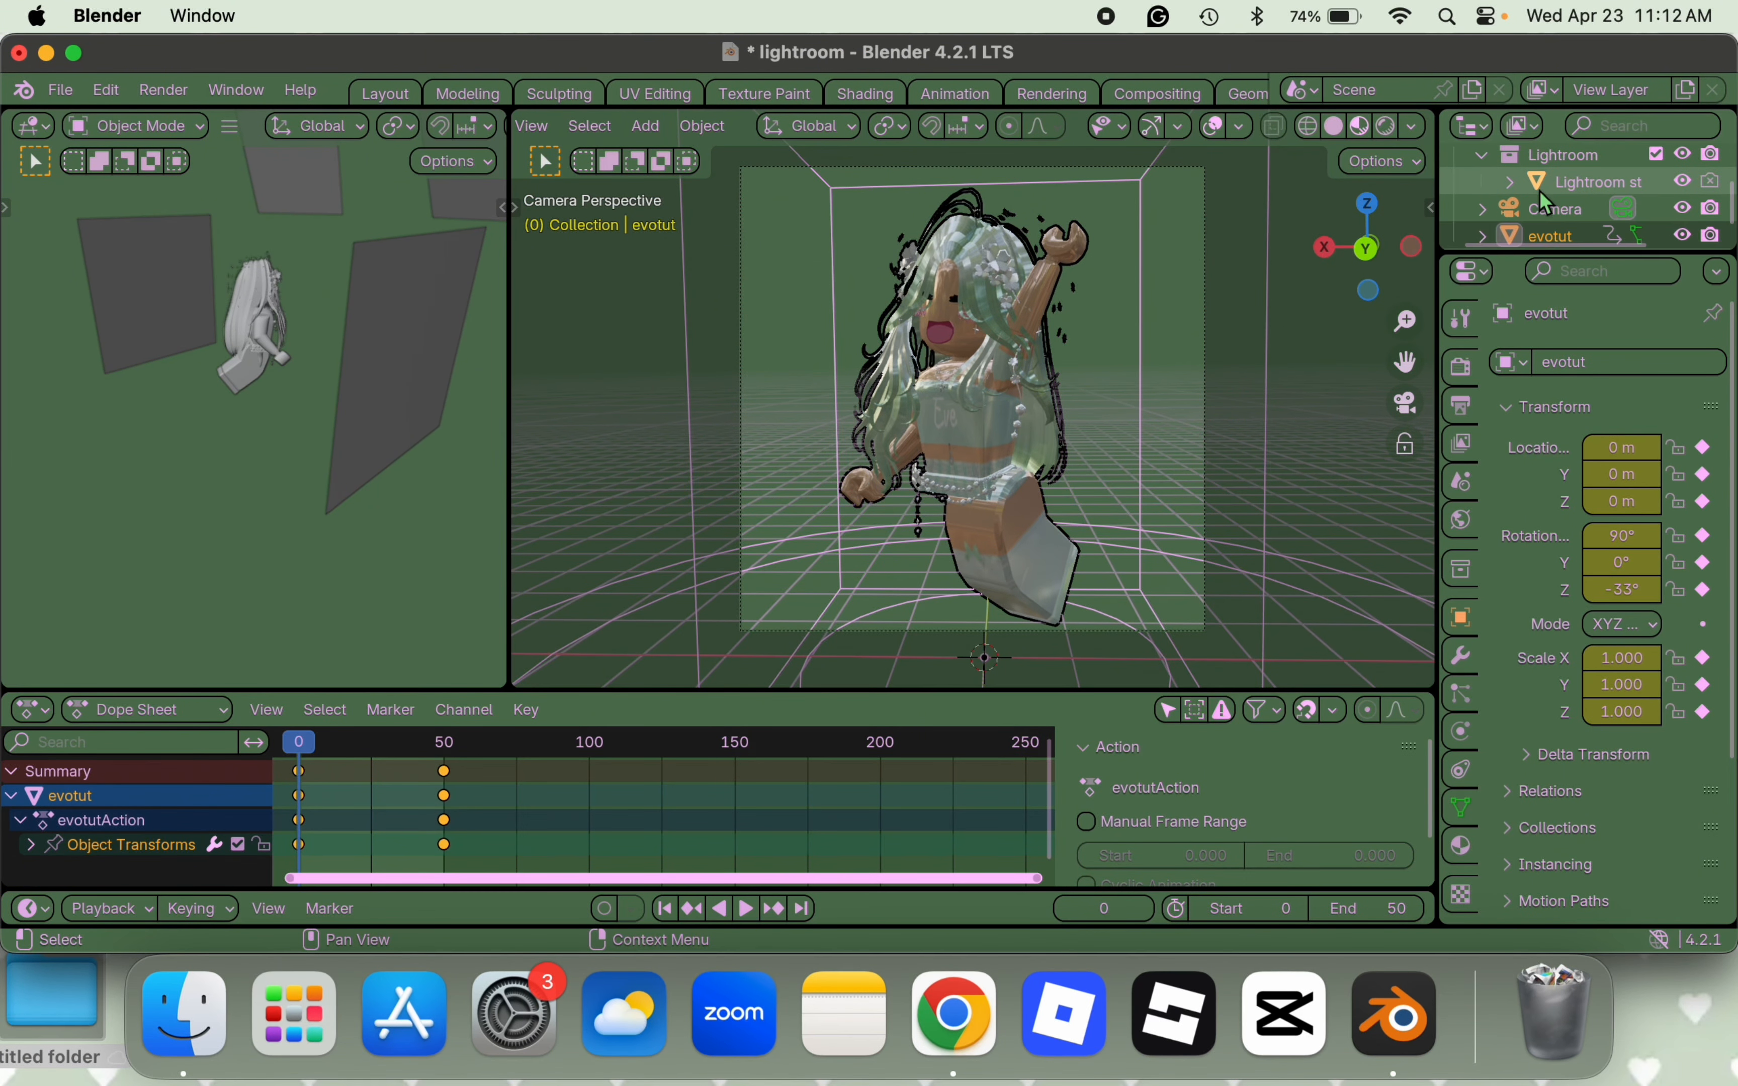
{"action": "left_click", "coordinate": [1540, 190]}
{"action": "left_click", "coordinate": [1520, 186]}
{"action": "scroll", "coordinate": [1526, 184], "scroll_direction": "down", "scroll_amount": 1}
{"action": "left_click", "coordinate": [1521, 186]}
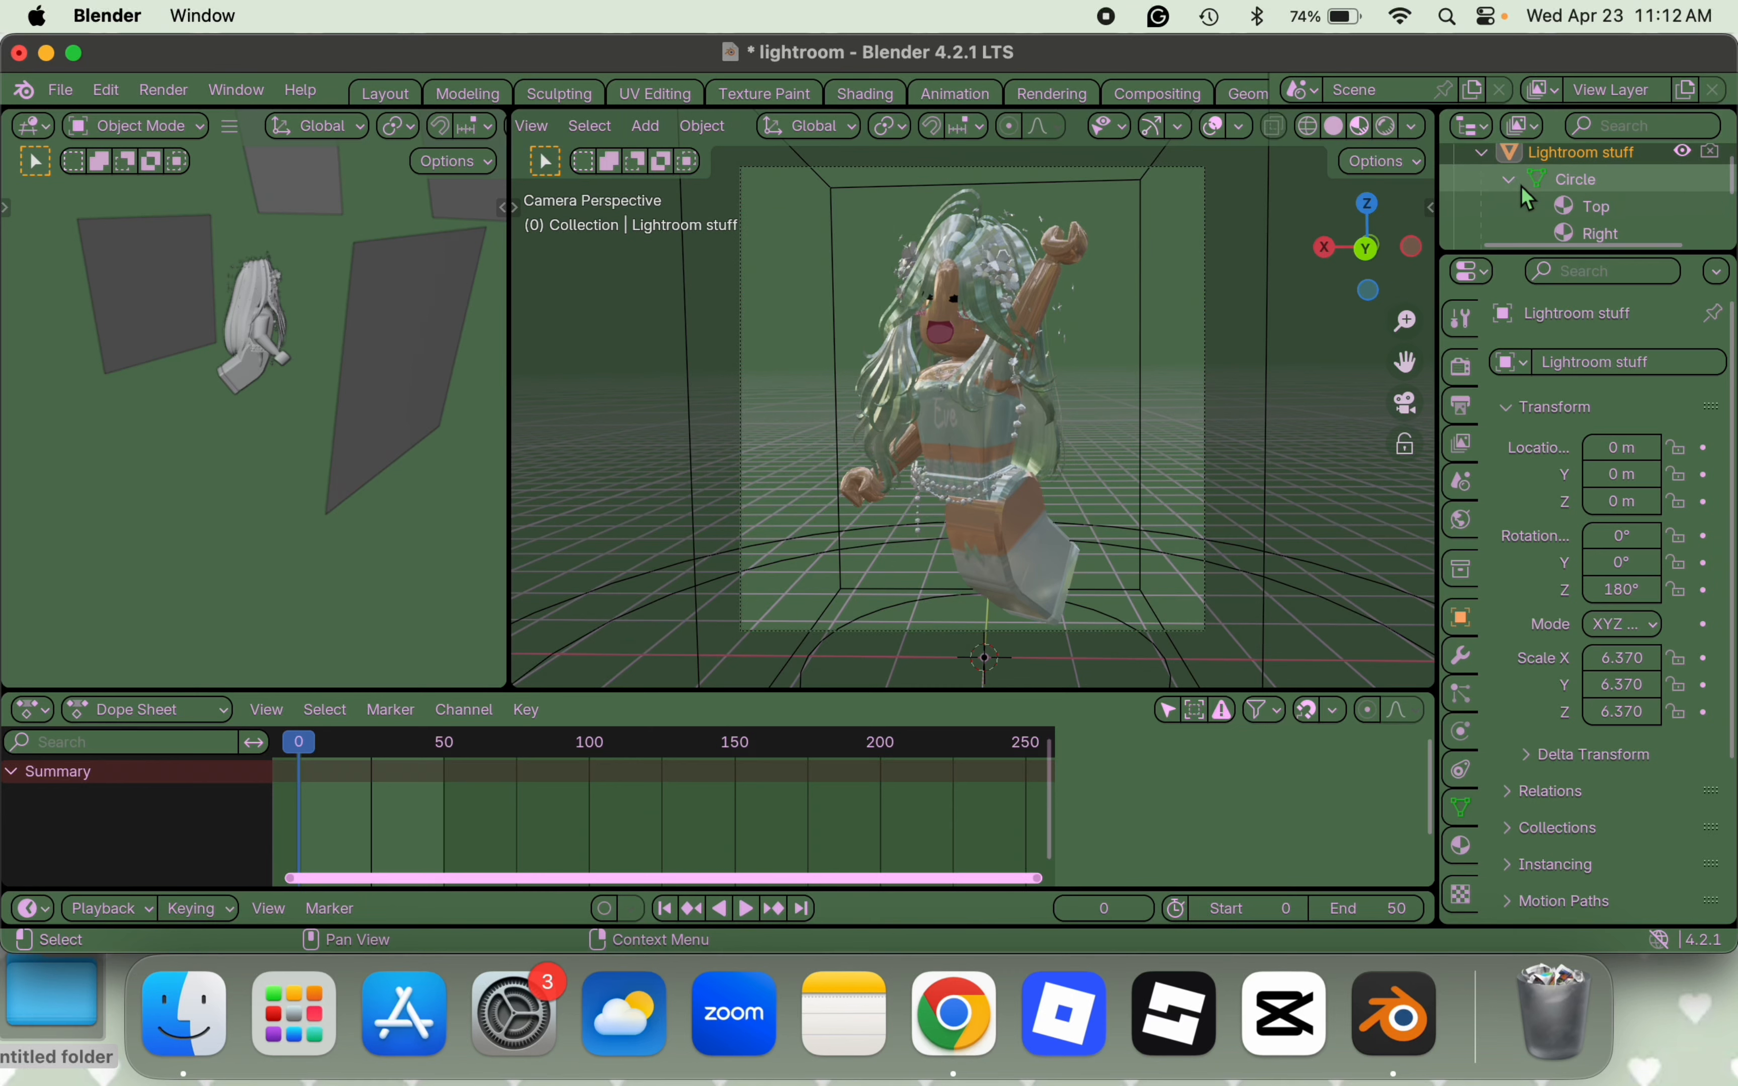
{"action": "scroll", "coordinate": [1520, 188], "scroll_direction": "down", "scroll_amount": 5}
{"action": "scroll", "coordinate": [1560, 178], "scroll_direction": "up", "scroll_amount": 1}
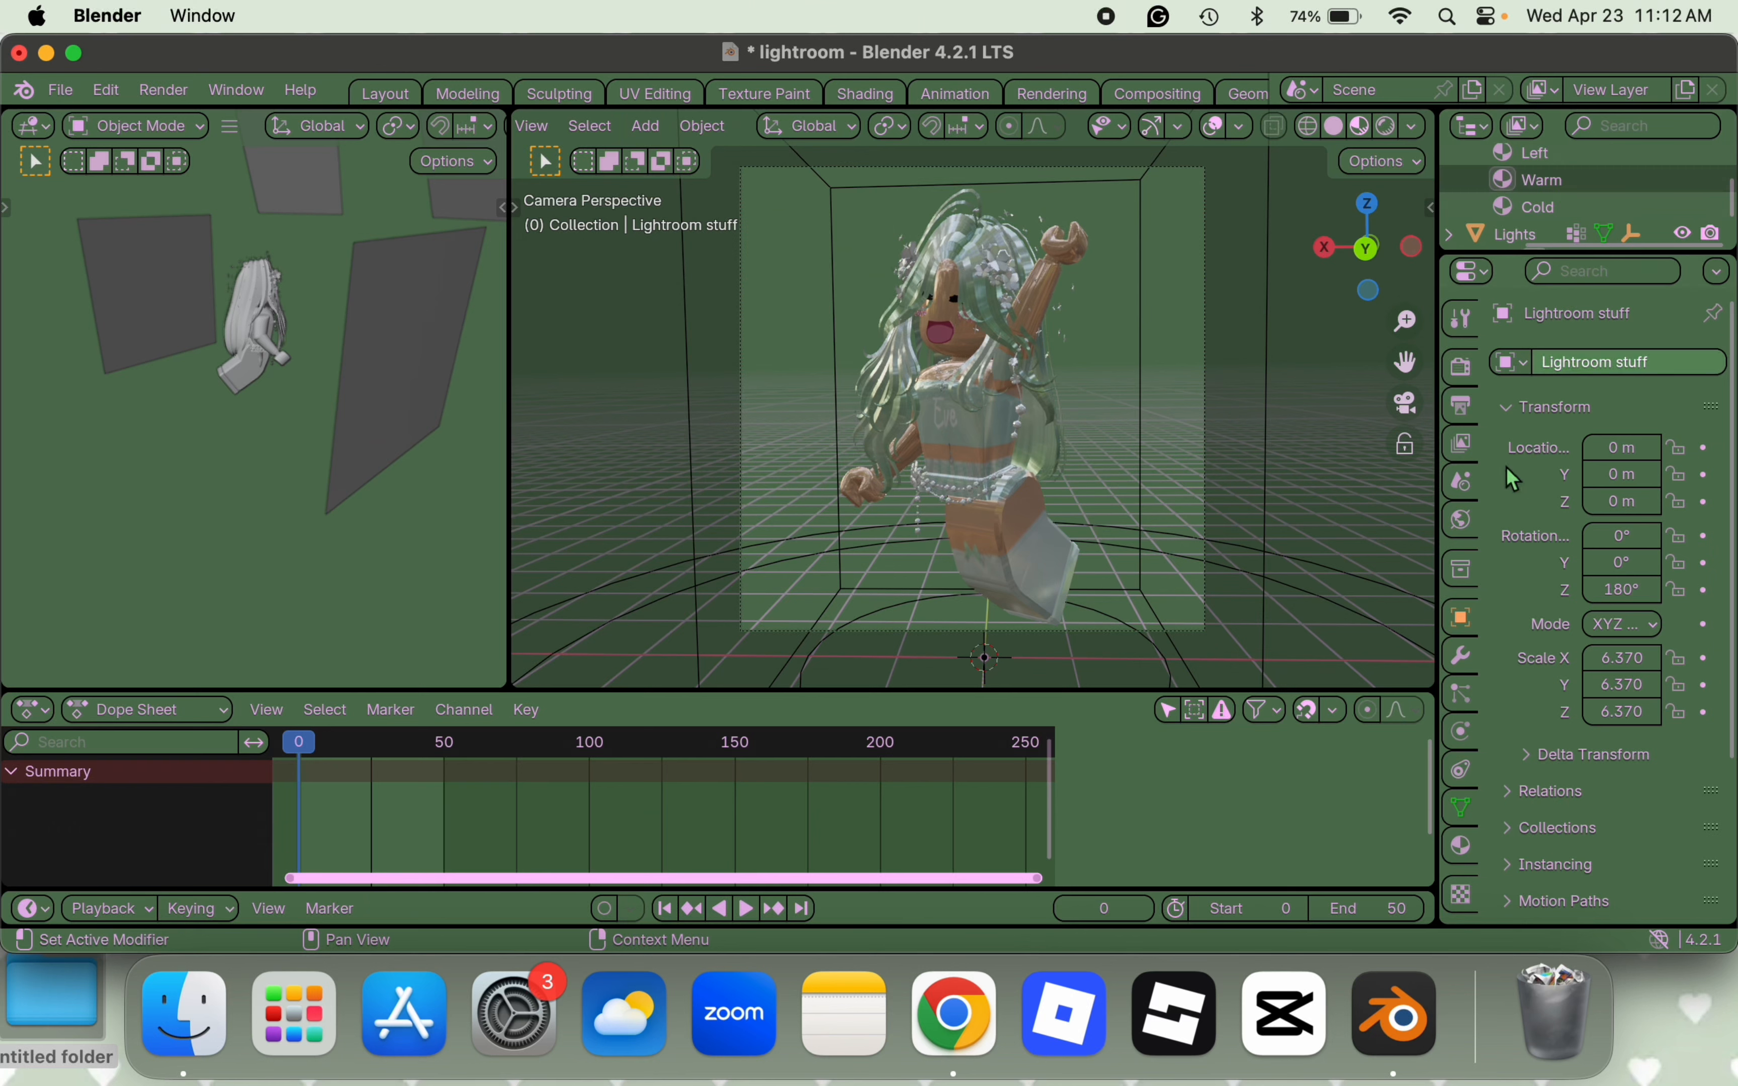
{"action": "left_click", "coordinate": [1465, 856]}
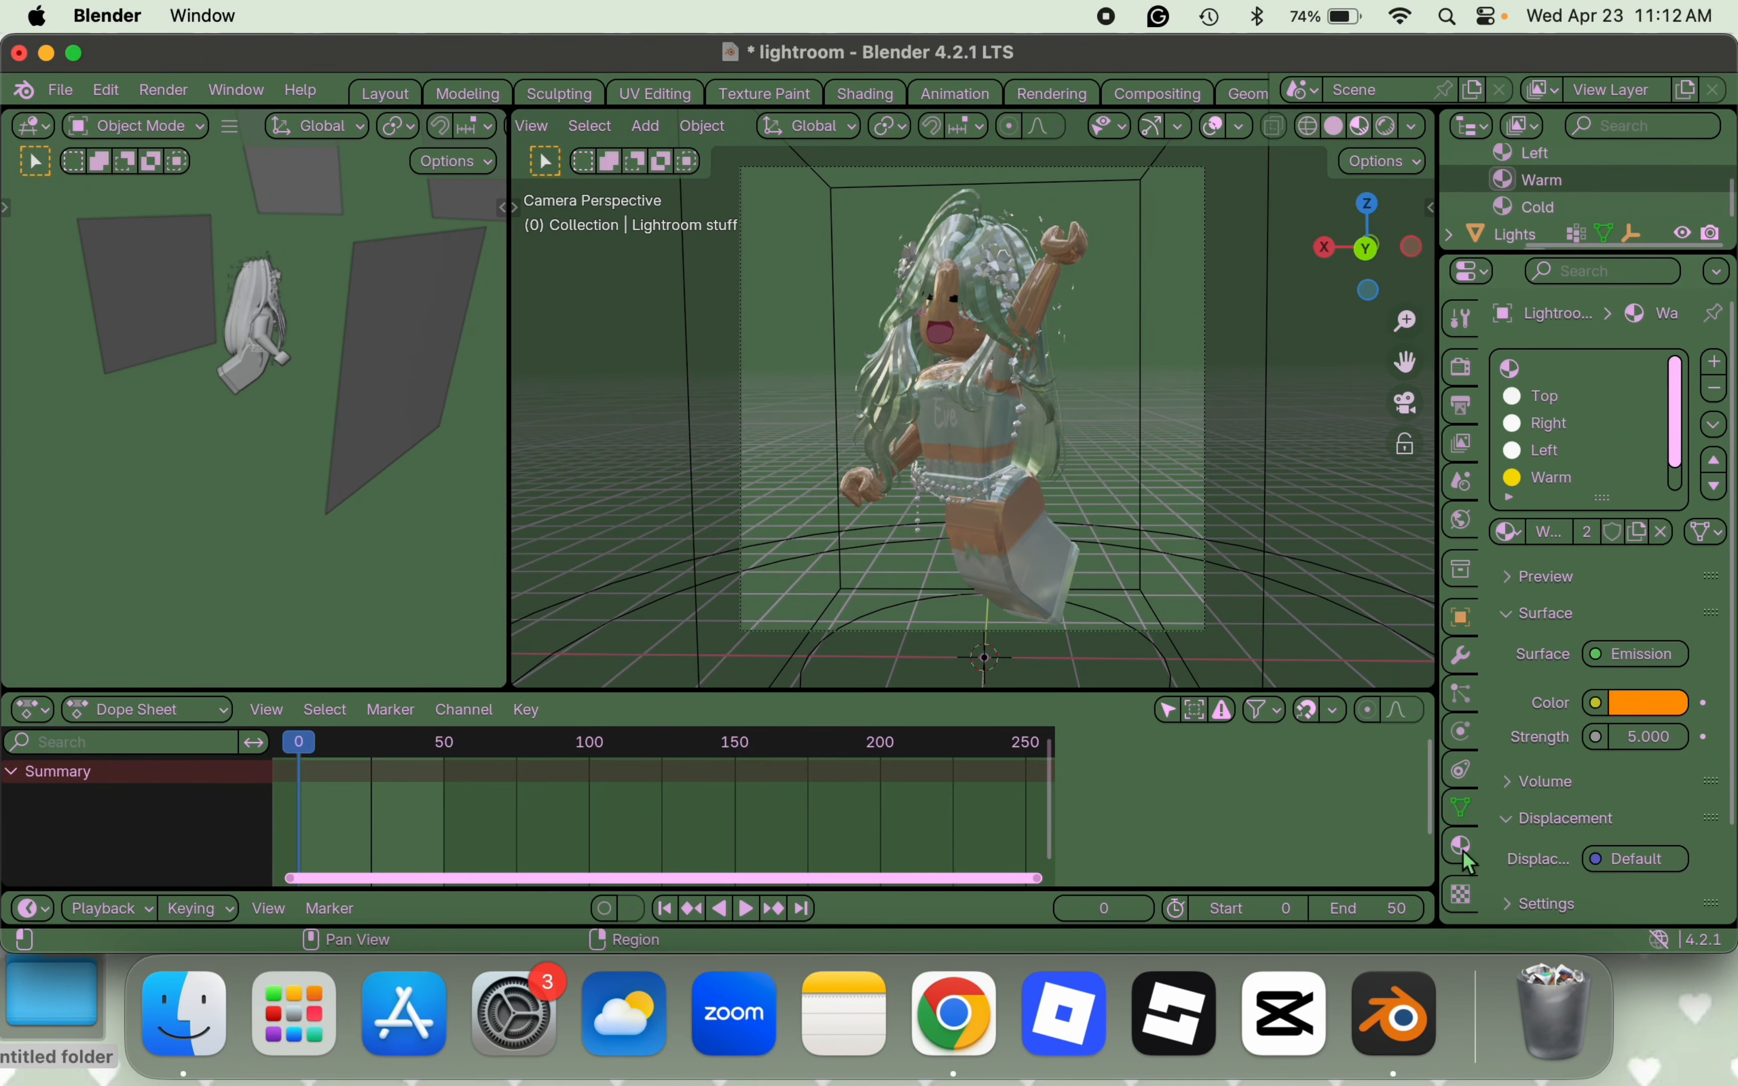
{"action": "left_click", "coordinate": [1624, 707]}
{"action": "left_click", "coordinate": [1521, 388]}
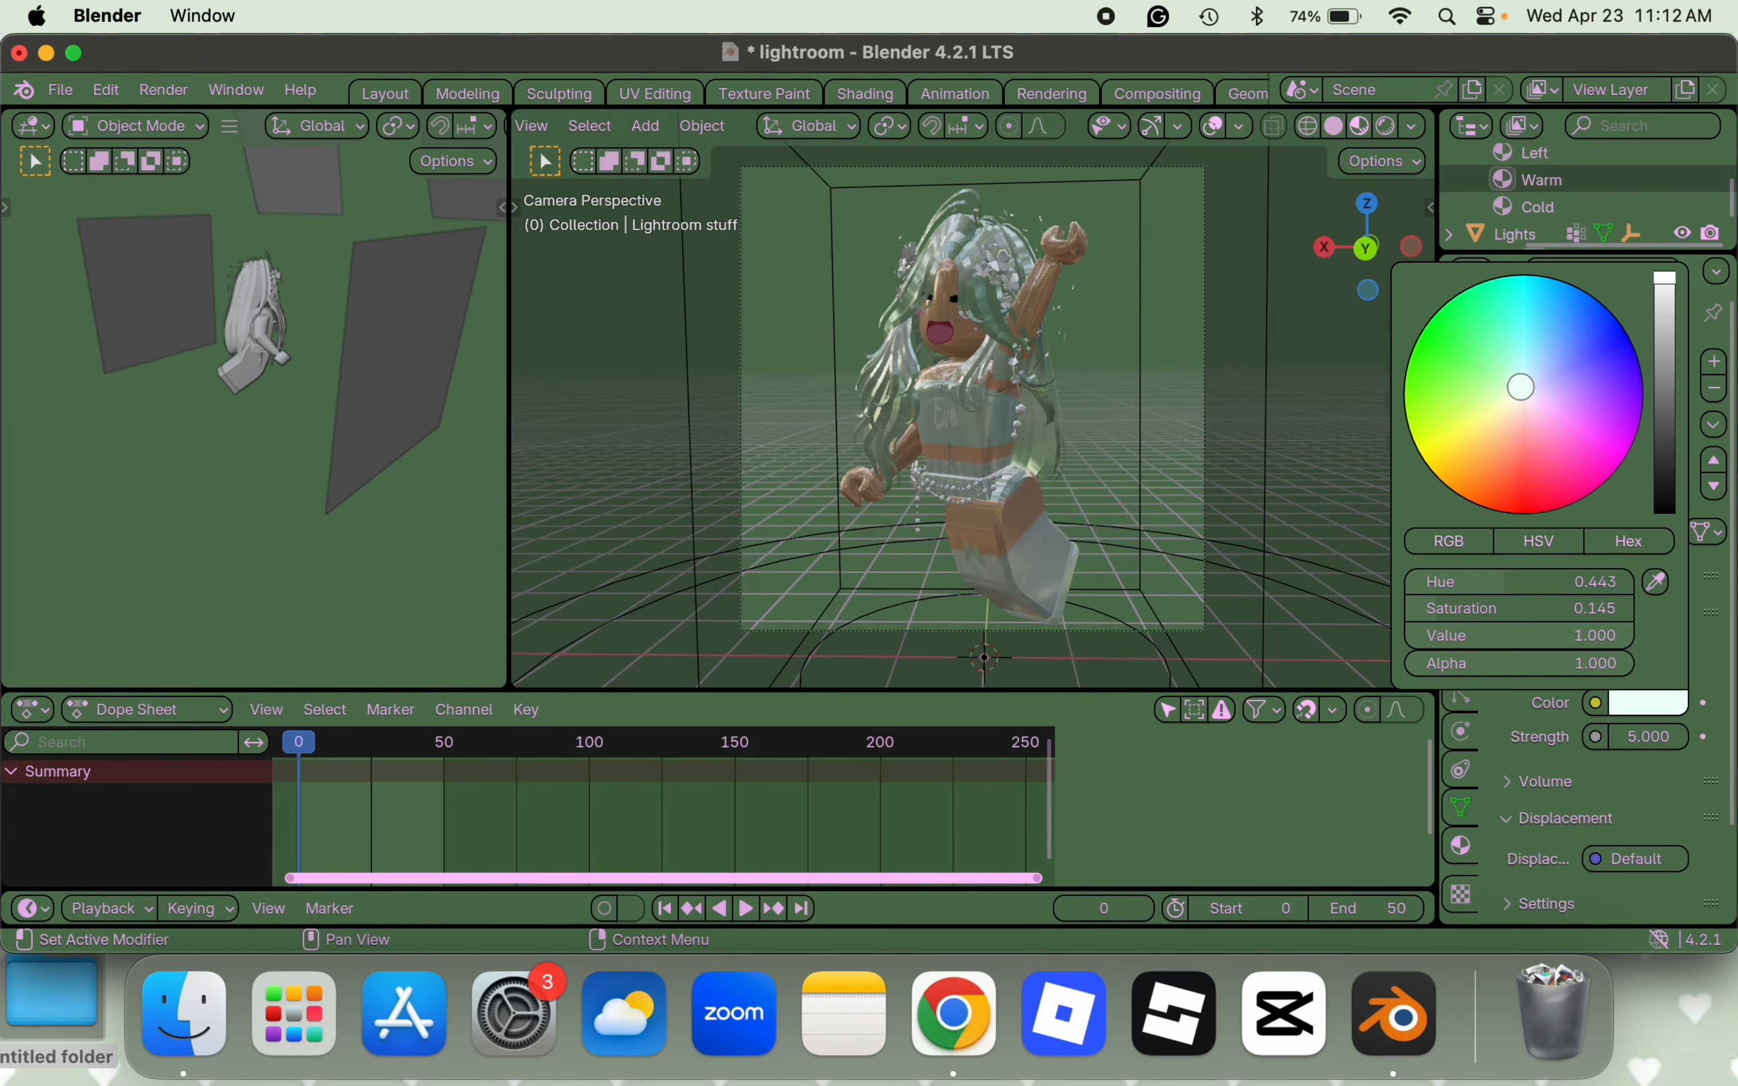
- Change the Cold material's emission color to near-white, with hue 0.723 and saturation 0.077, and render the image
{"action": "left_click", "coordinate": [1569, 209]}
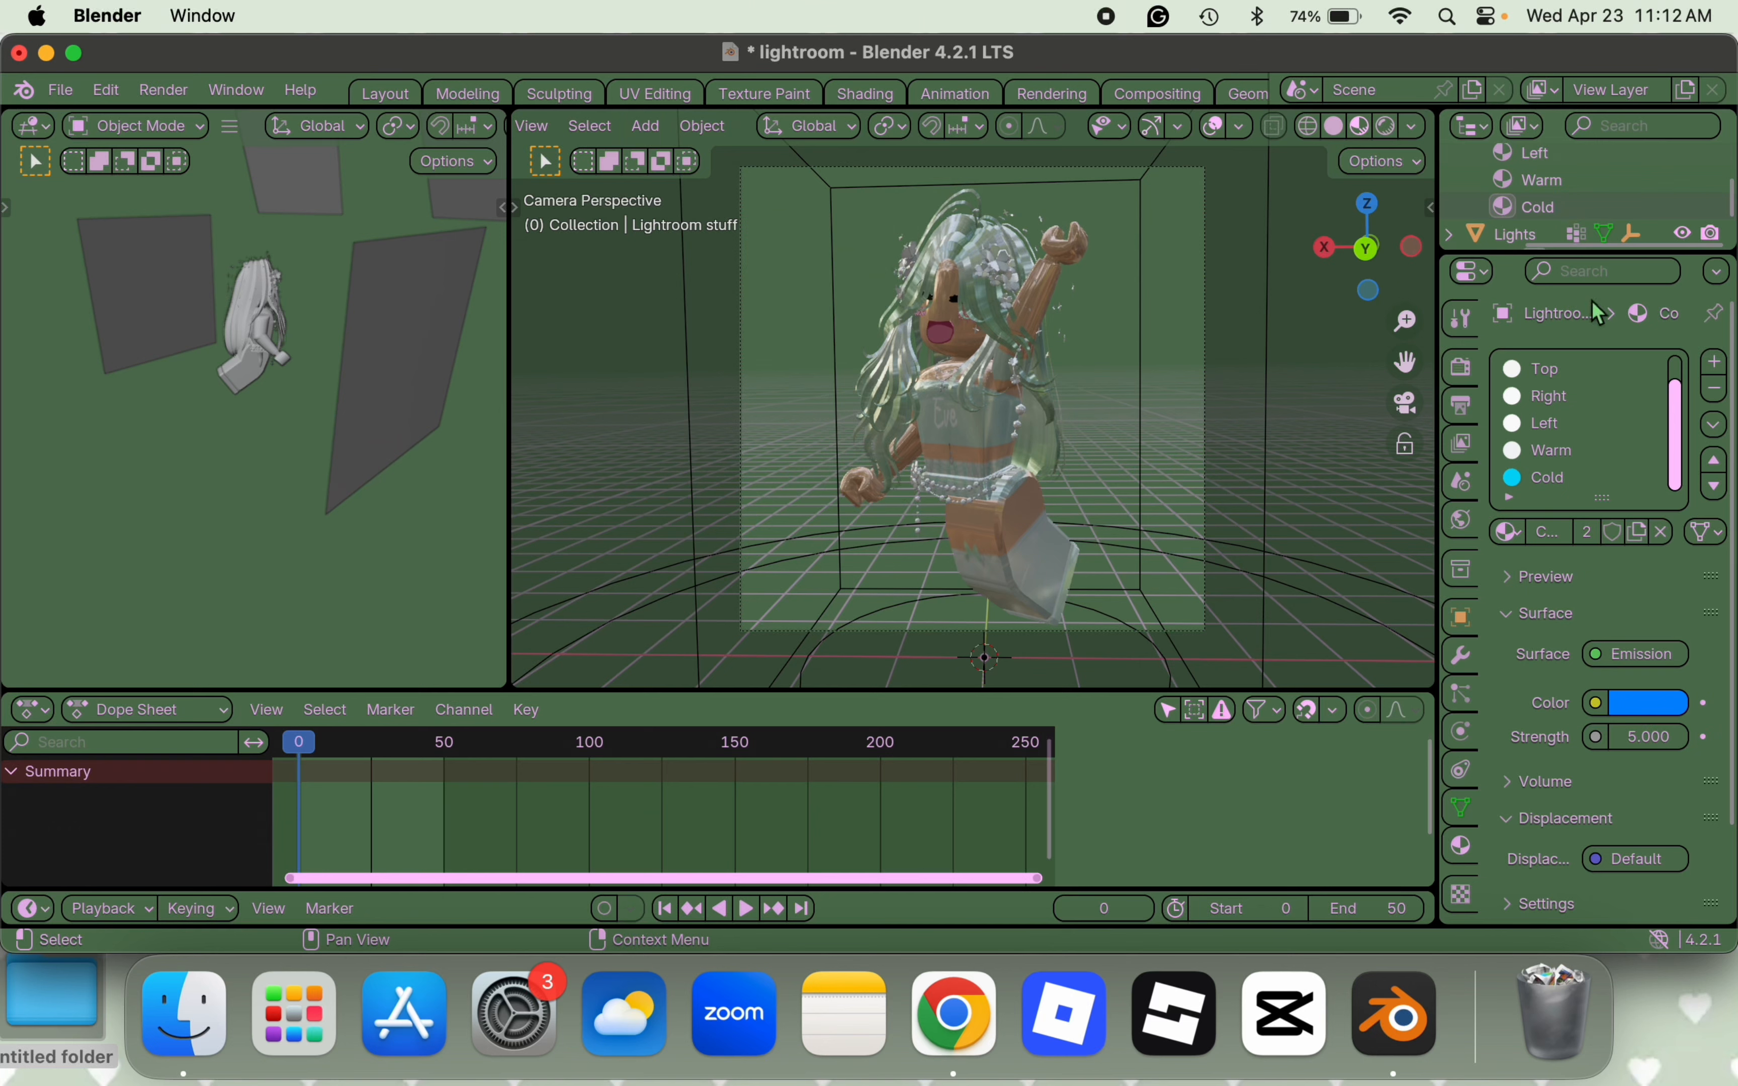
{"action": "left_click", "coordinate": [1639, 709]}
{"action": "left_click_drag", "start_coordinate": [1518, 404], "coordinate": [1523, 385]}
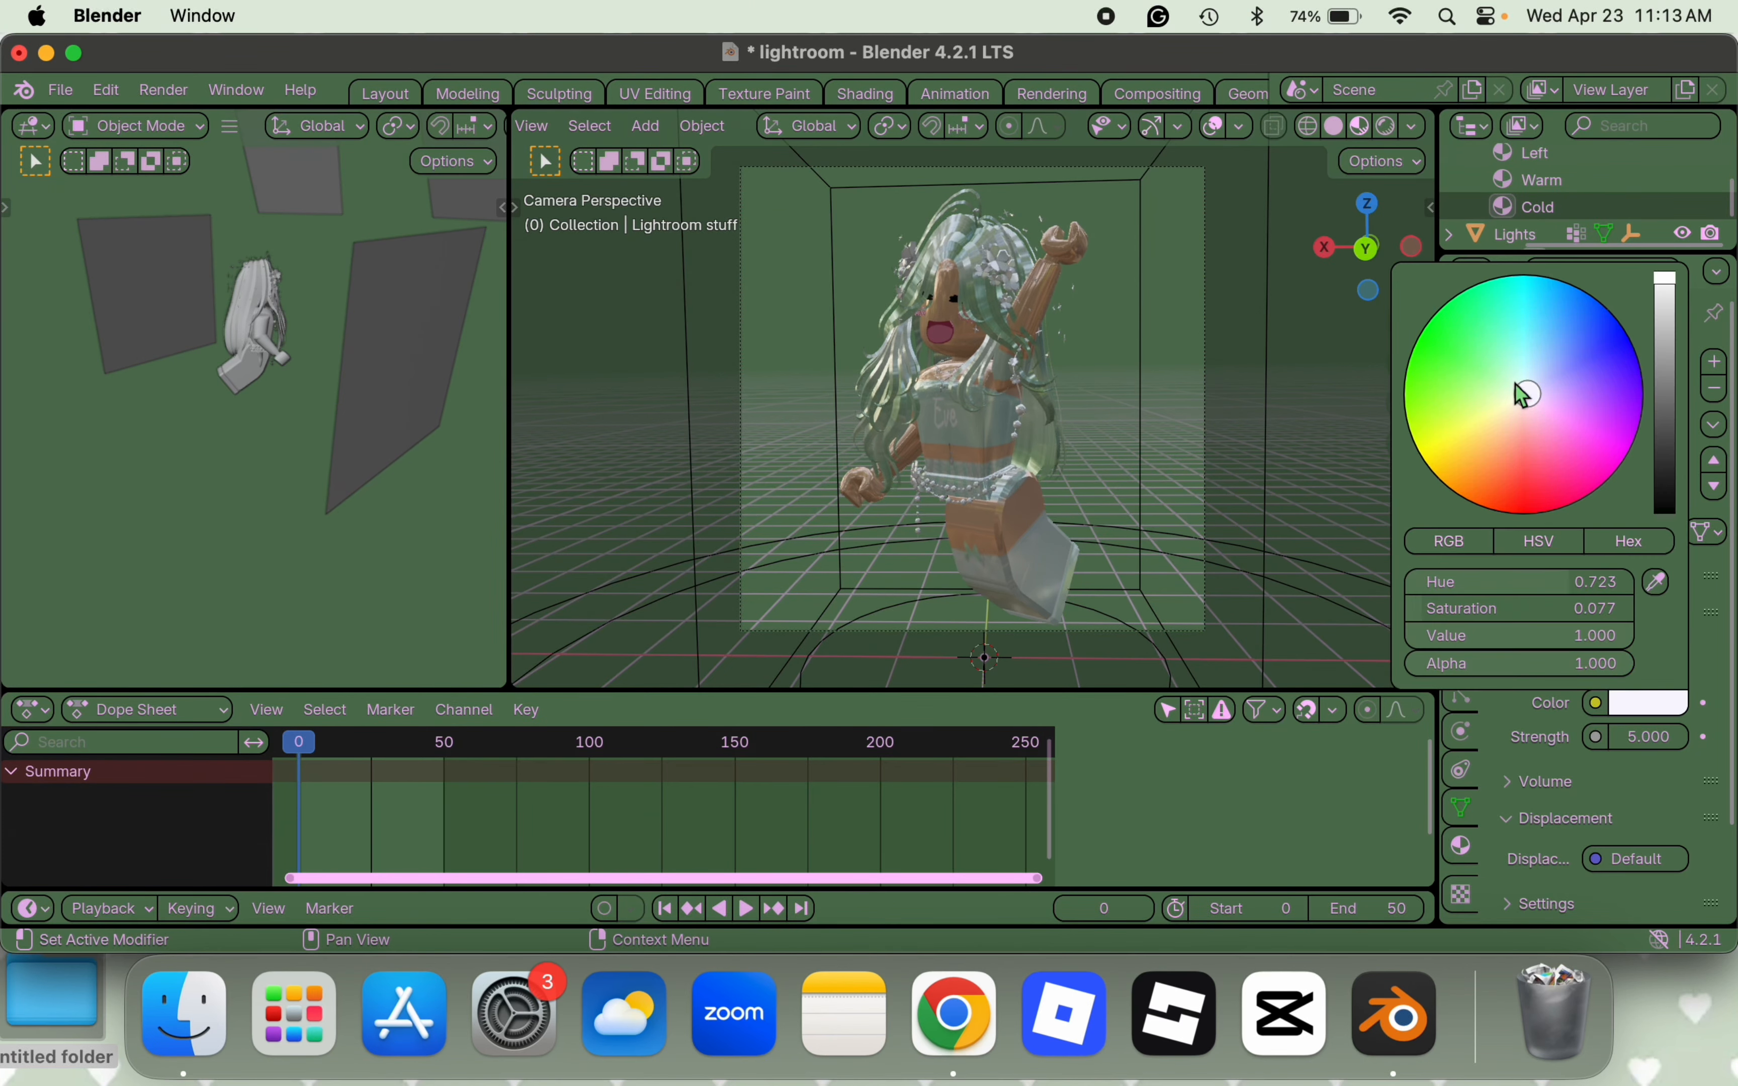
{"action": "left_click", "coordinate": [164, 90]}
{"action": "left_click", "coordinate": [183, 140]}
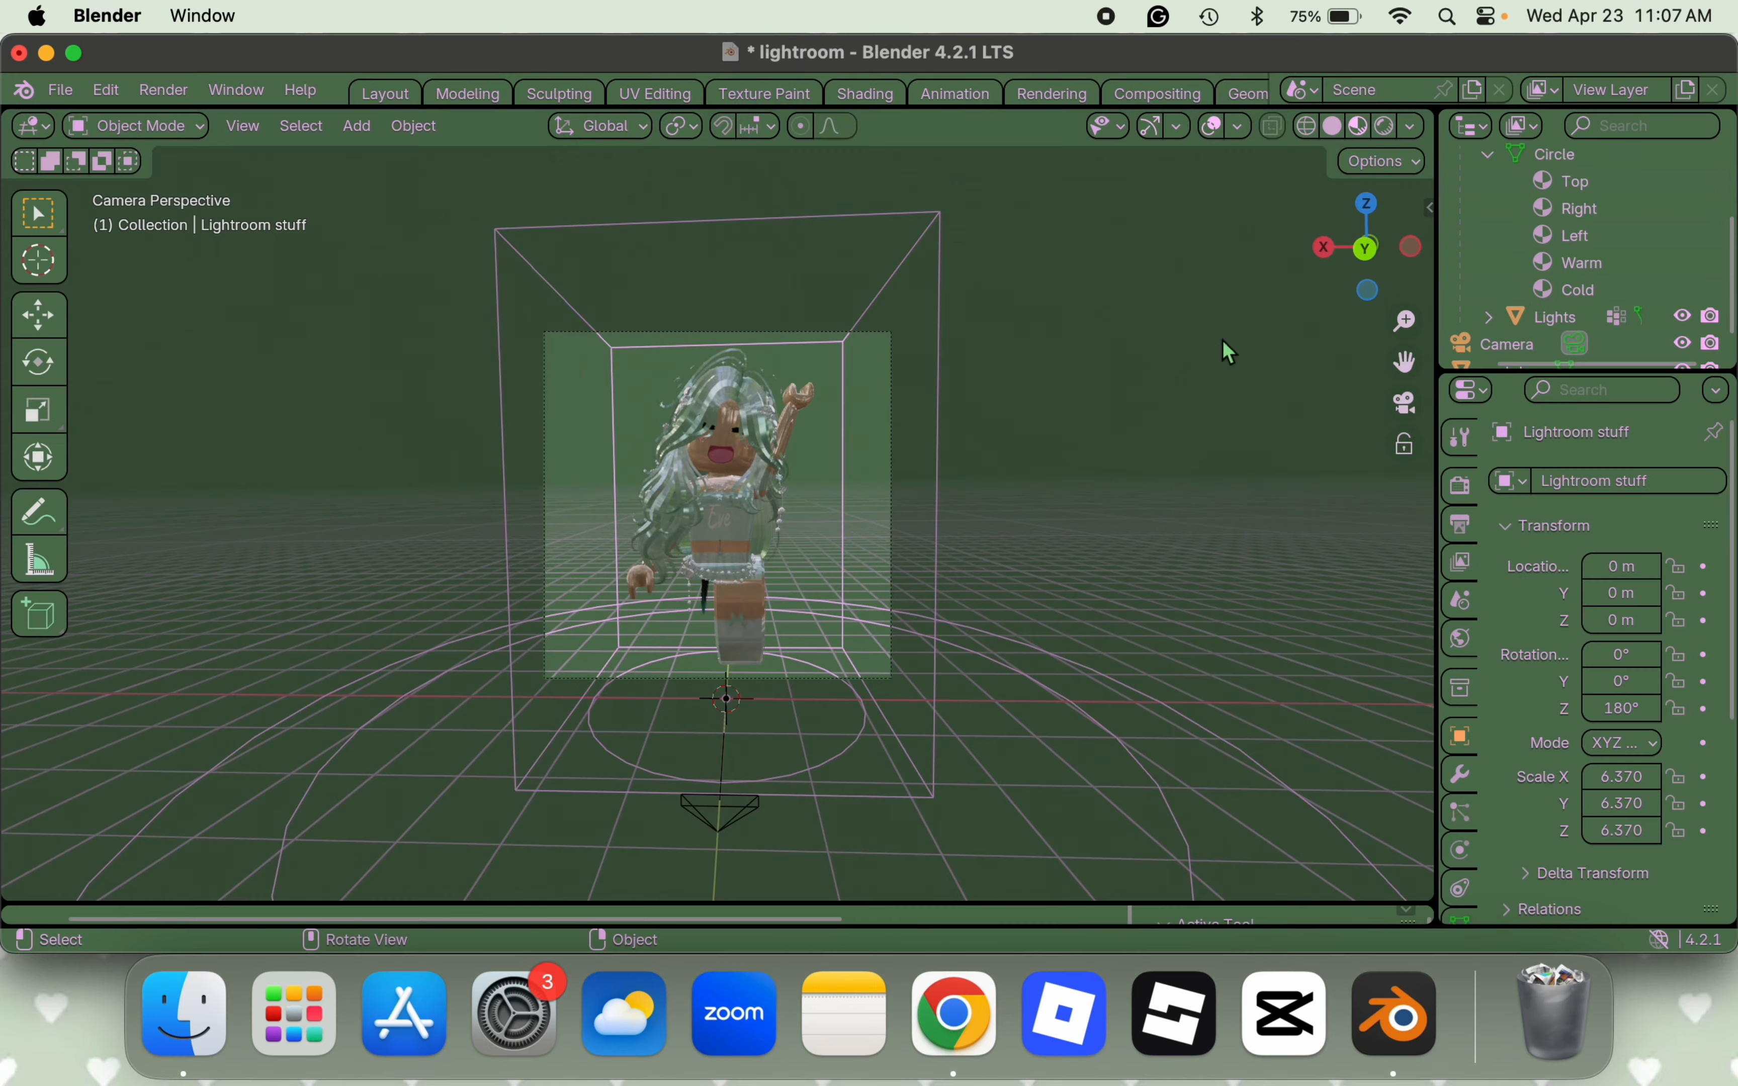
- Keep the Cycles render device on CPU and set the viewport samples to 60
{"action": "left_click", "coordinate": [1463, 489]}
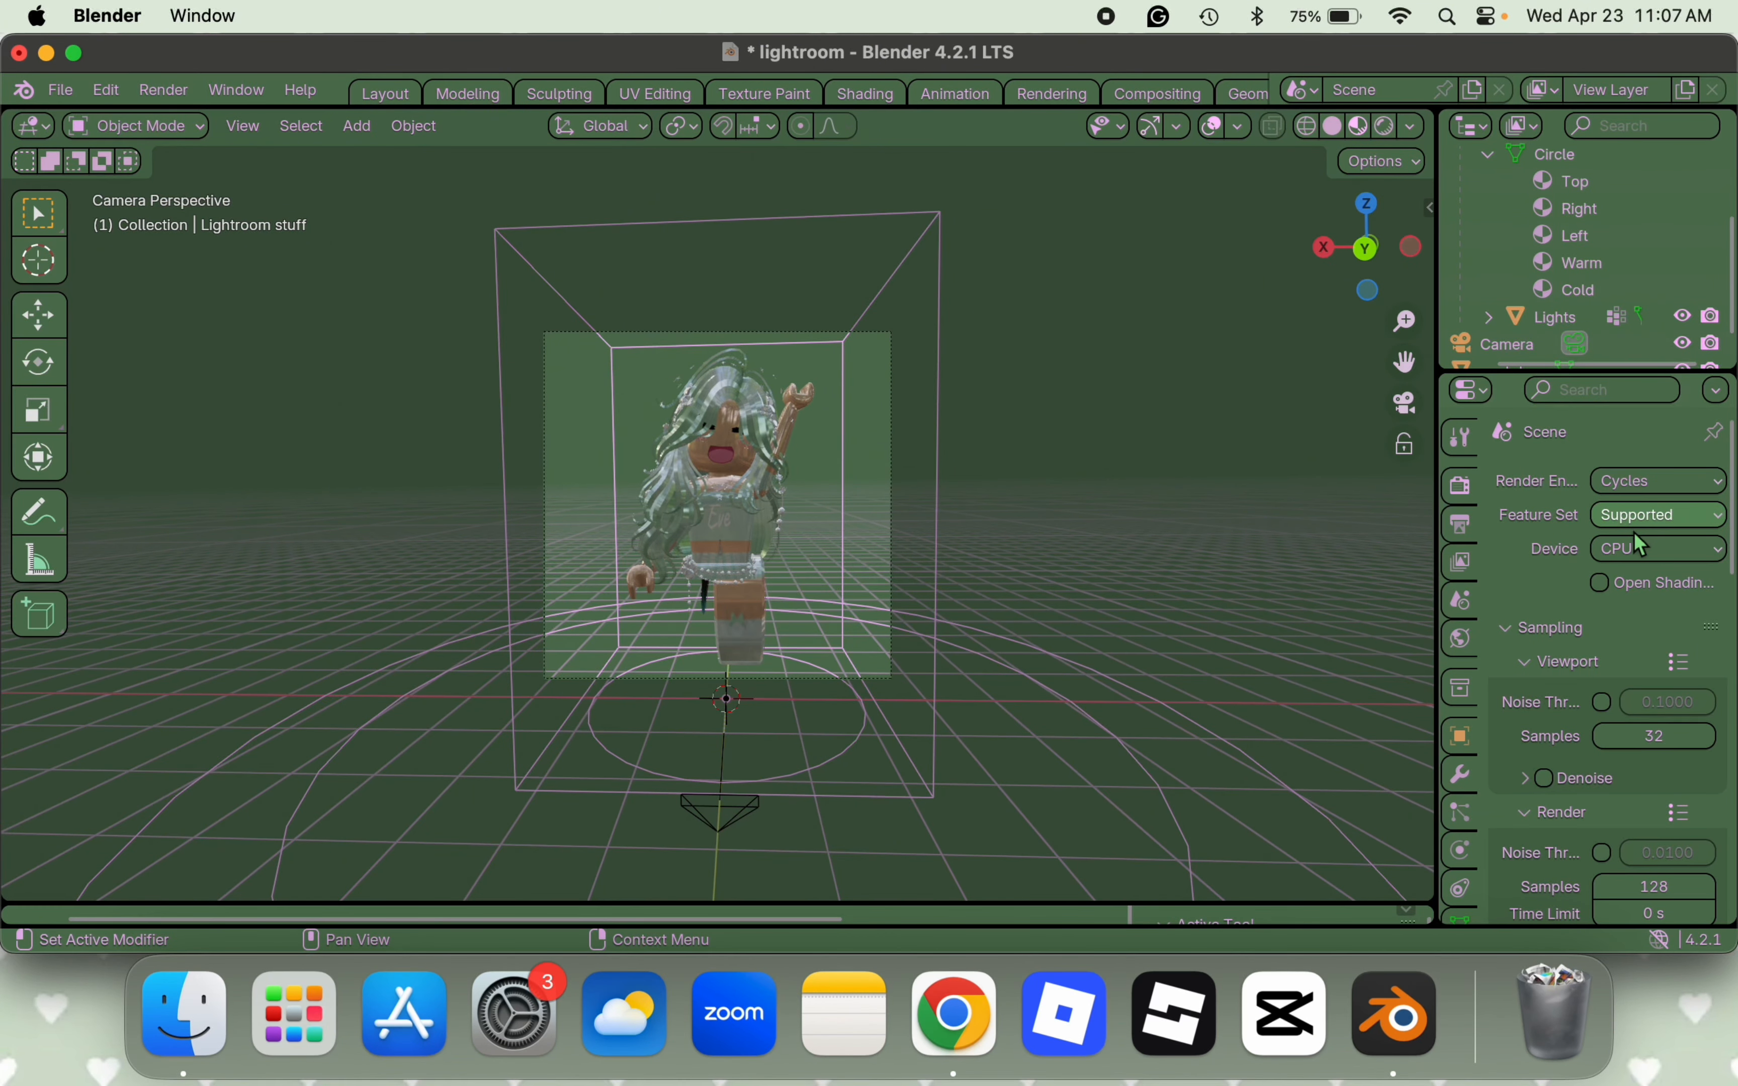
{"action": "left_click", "coordinate": [1643, 548]}
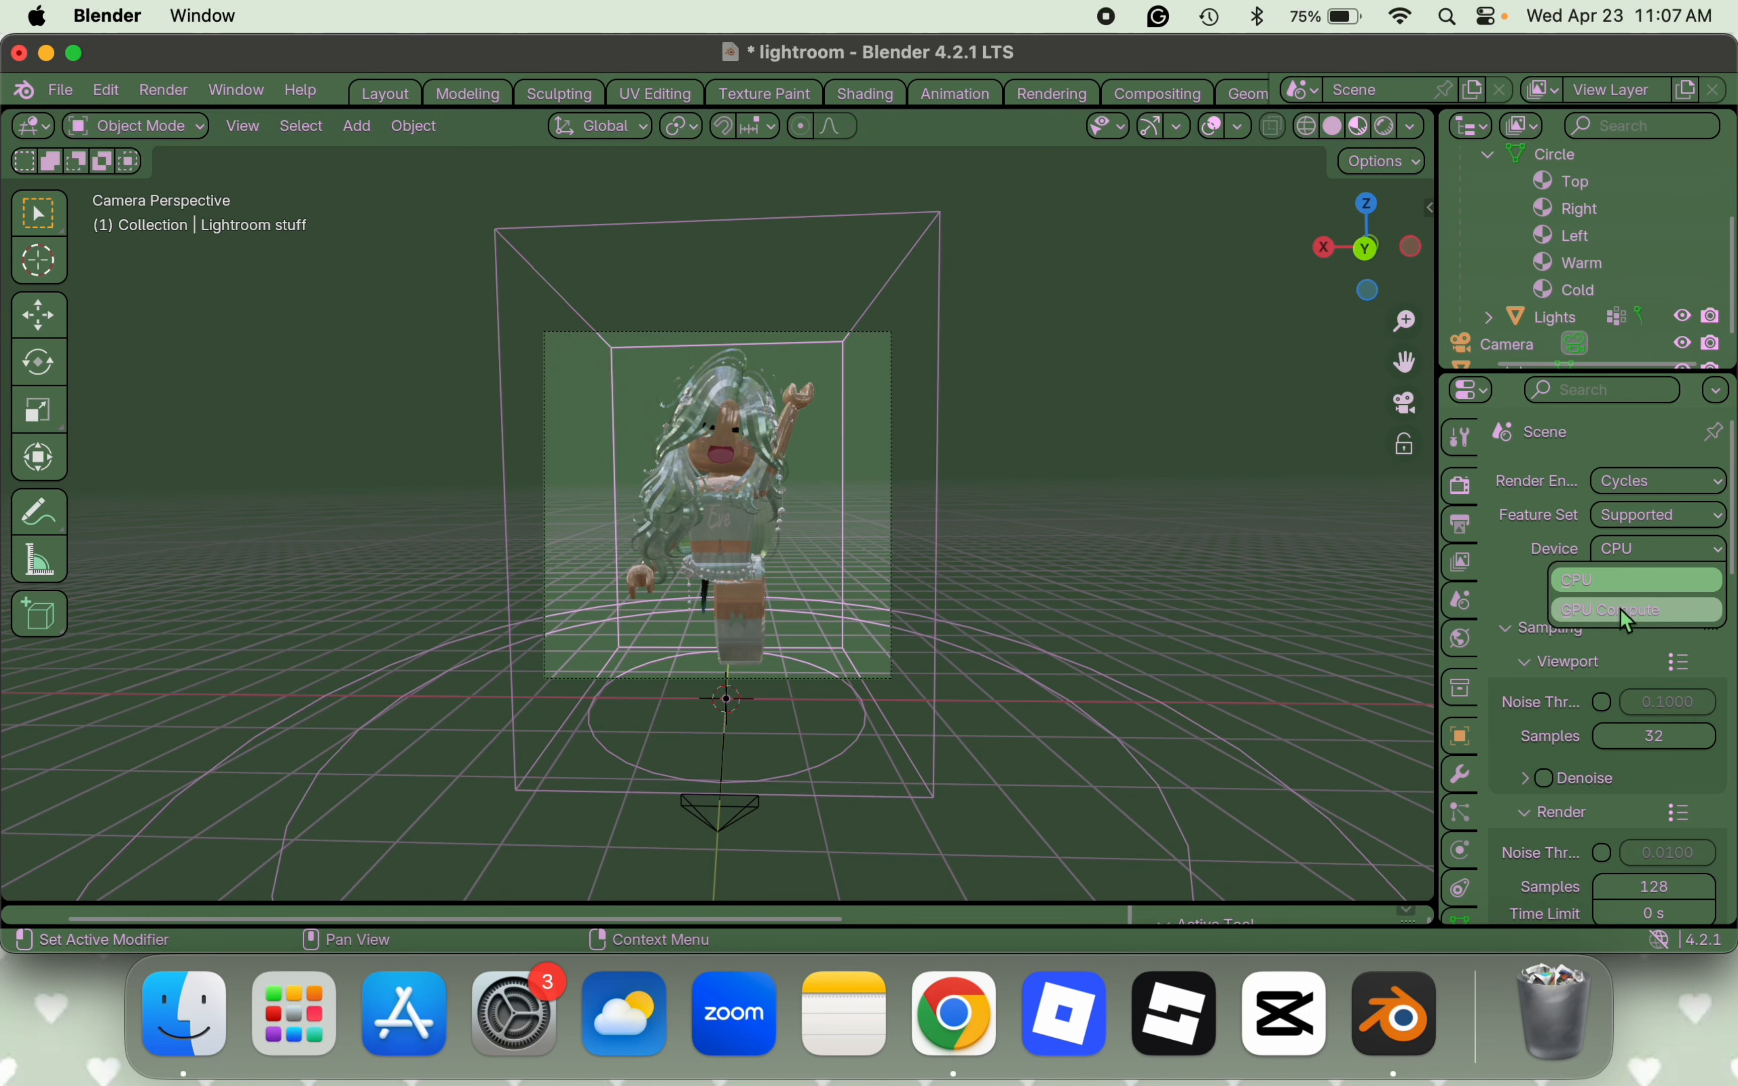
{"action": "left_click", "coordinate": [1620, 580]}
{"action": "scroll", "coordinate": [1623, 533], "scroll_direction": "down", "scroll_amount": 3}
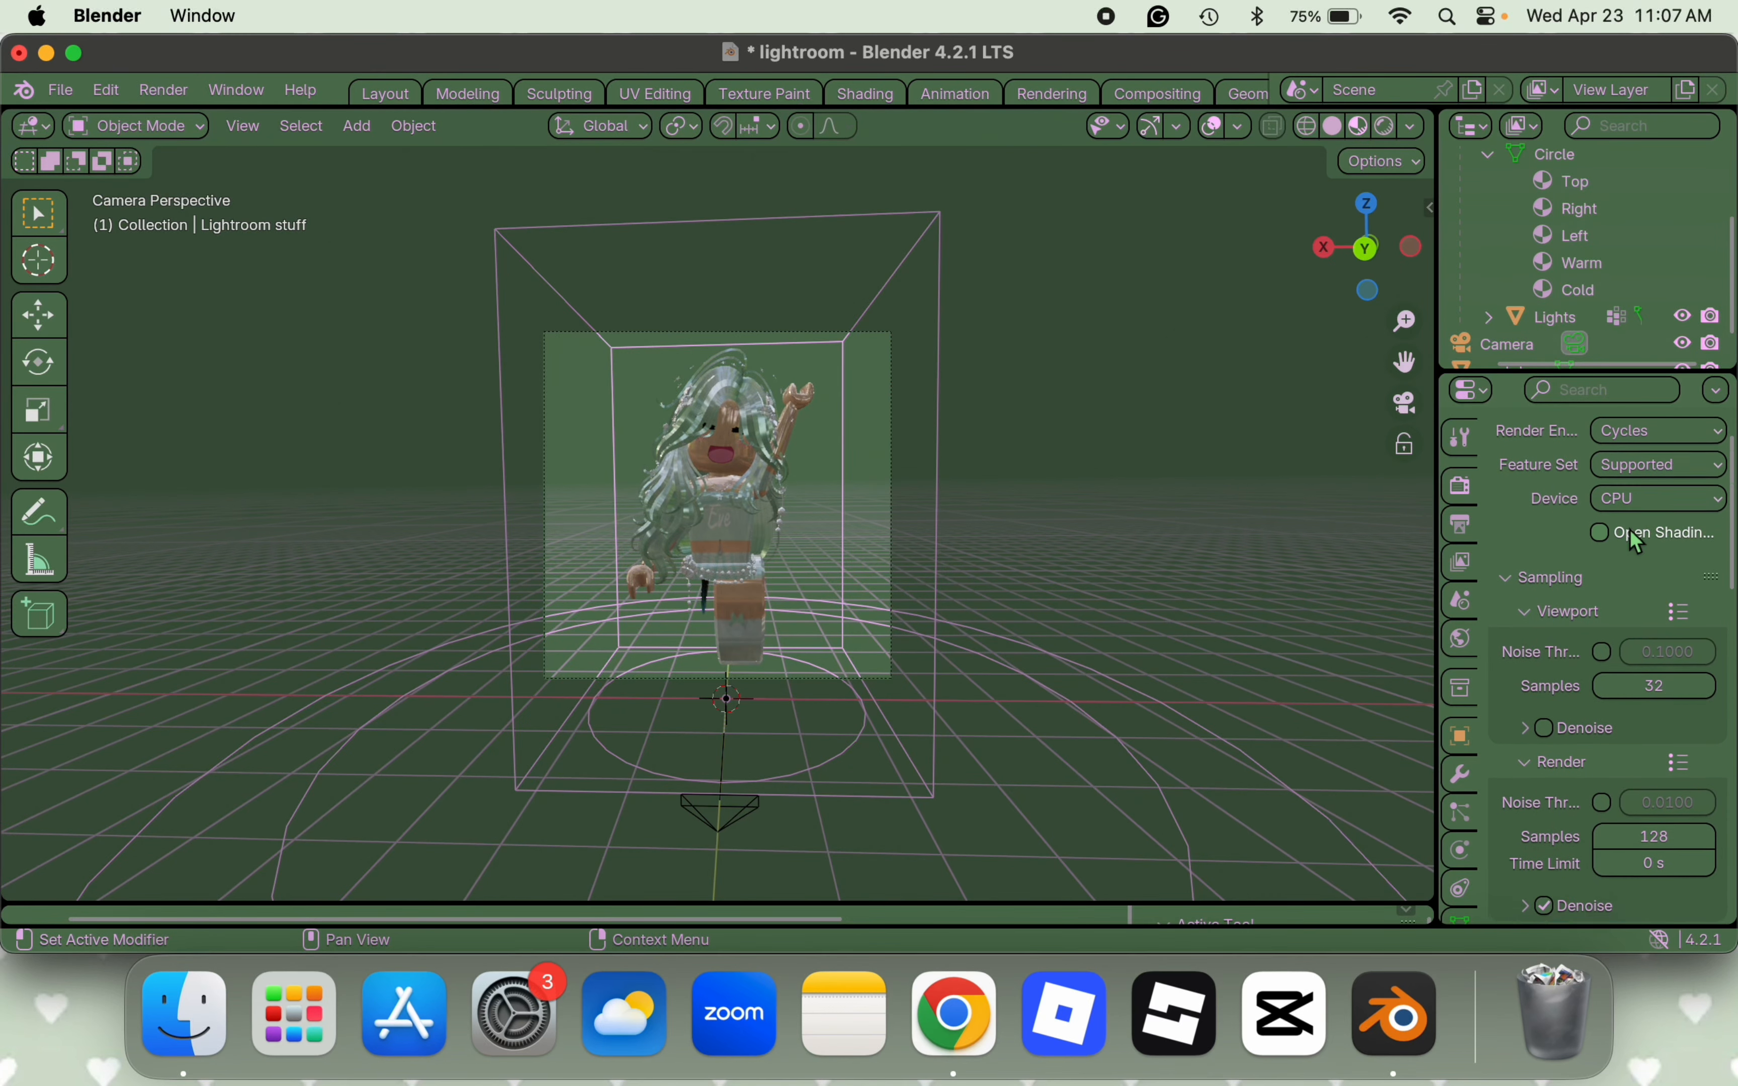
{"action": "scroll", "coordinate": [1625, 546], "scroll_direction": "down", "scroll_amount": 2}
{"action": "left_click", "coordinate": [1644, 583]}
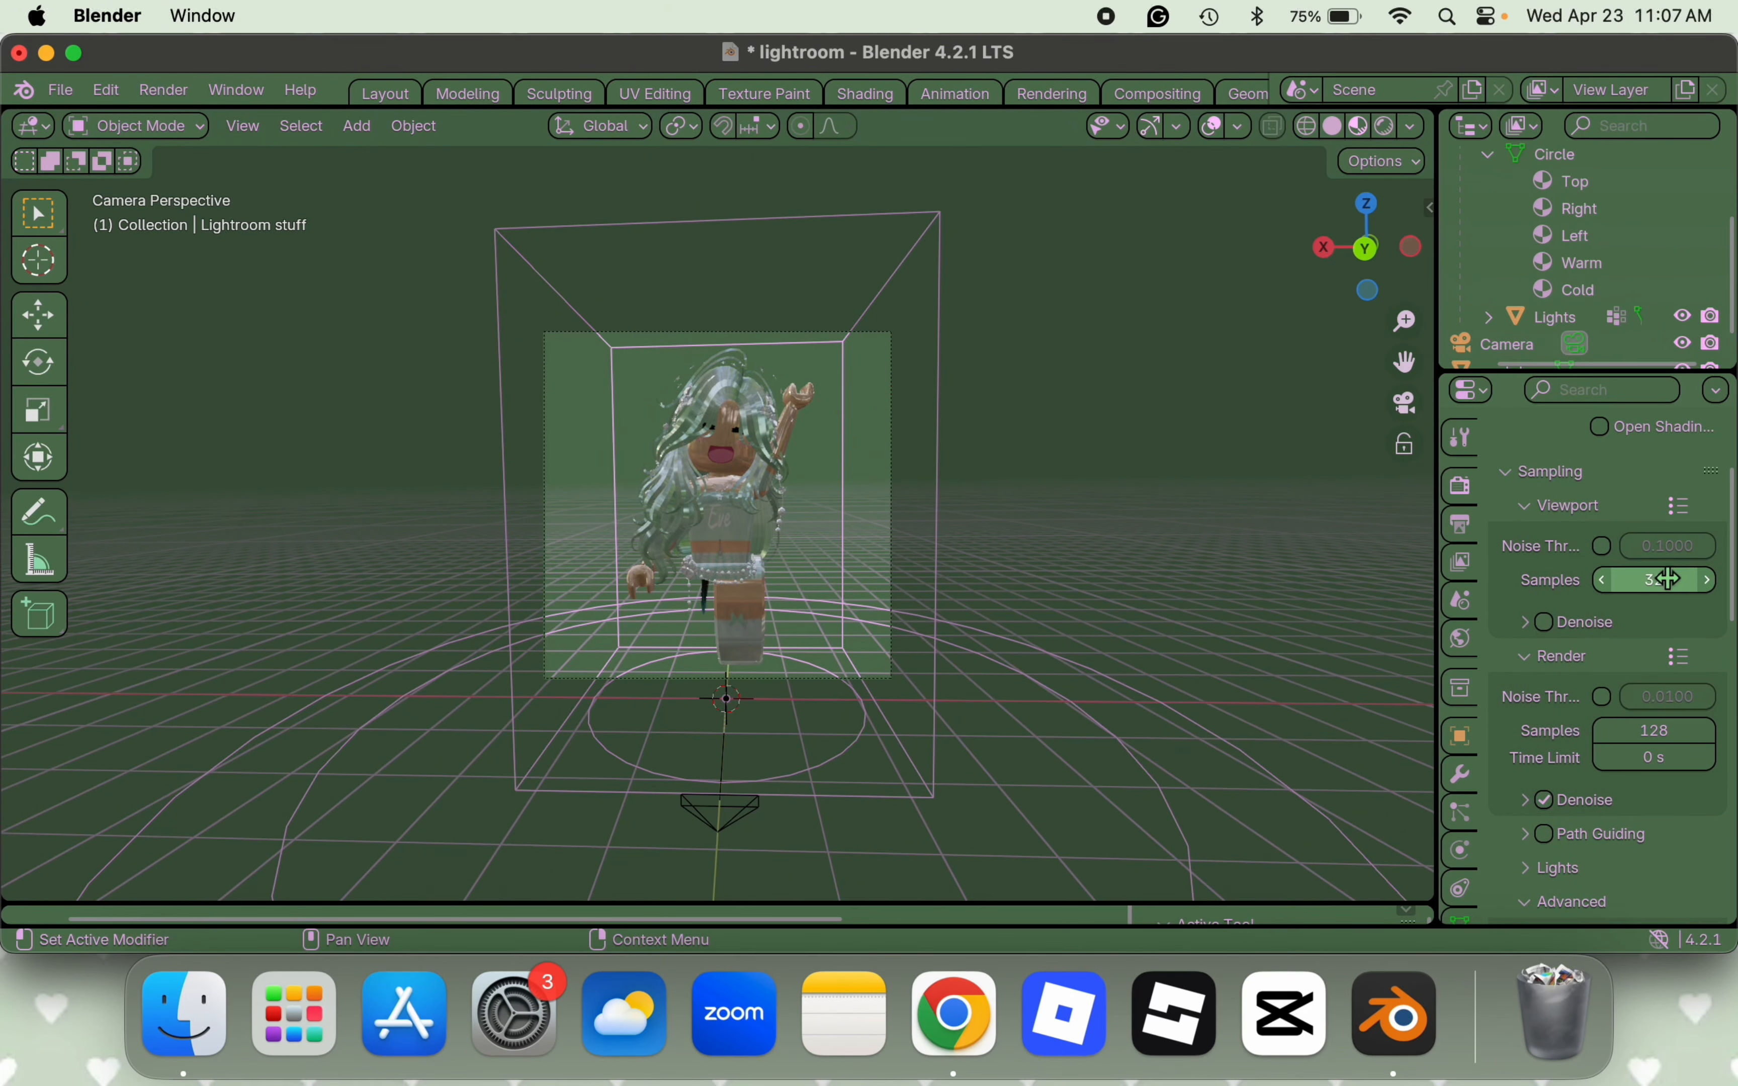
{"action": "type", "text": "60"}
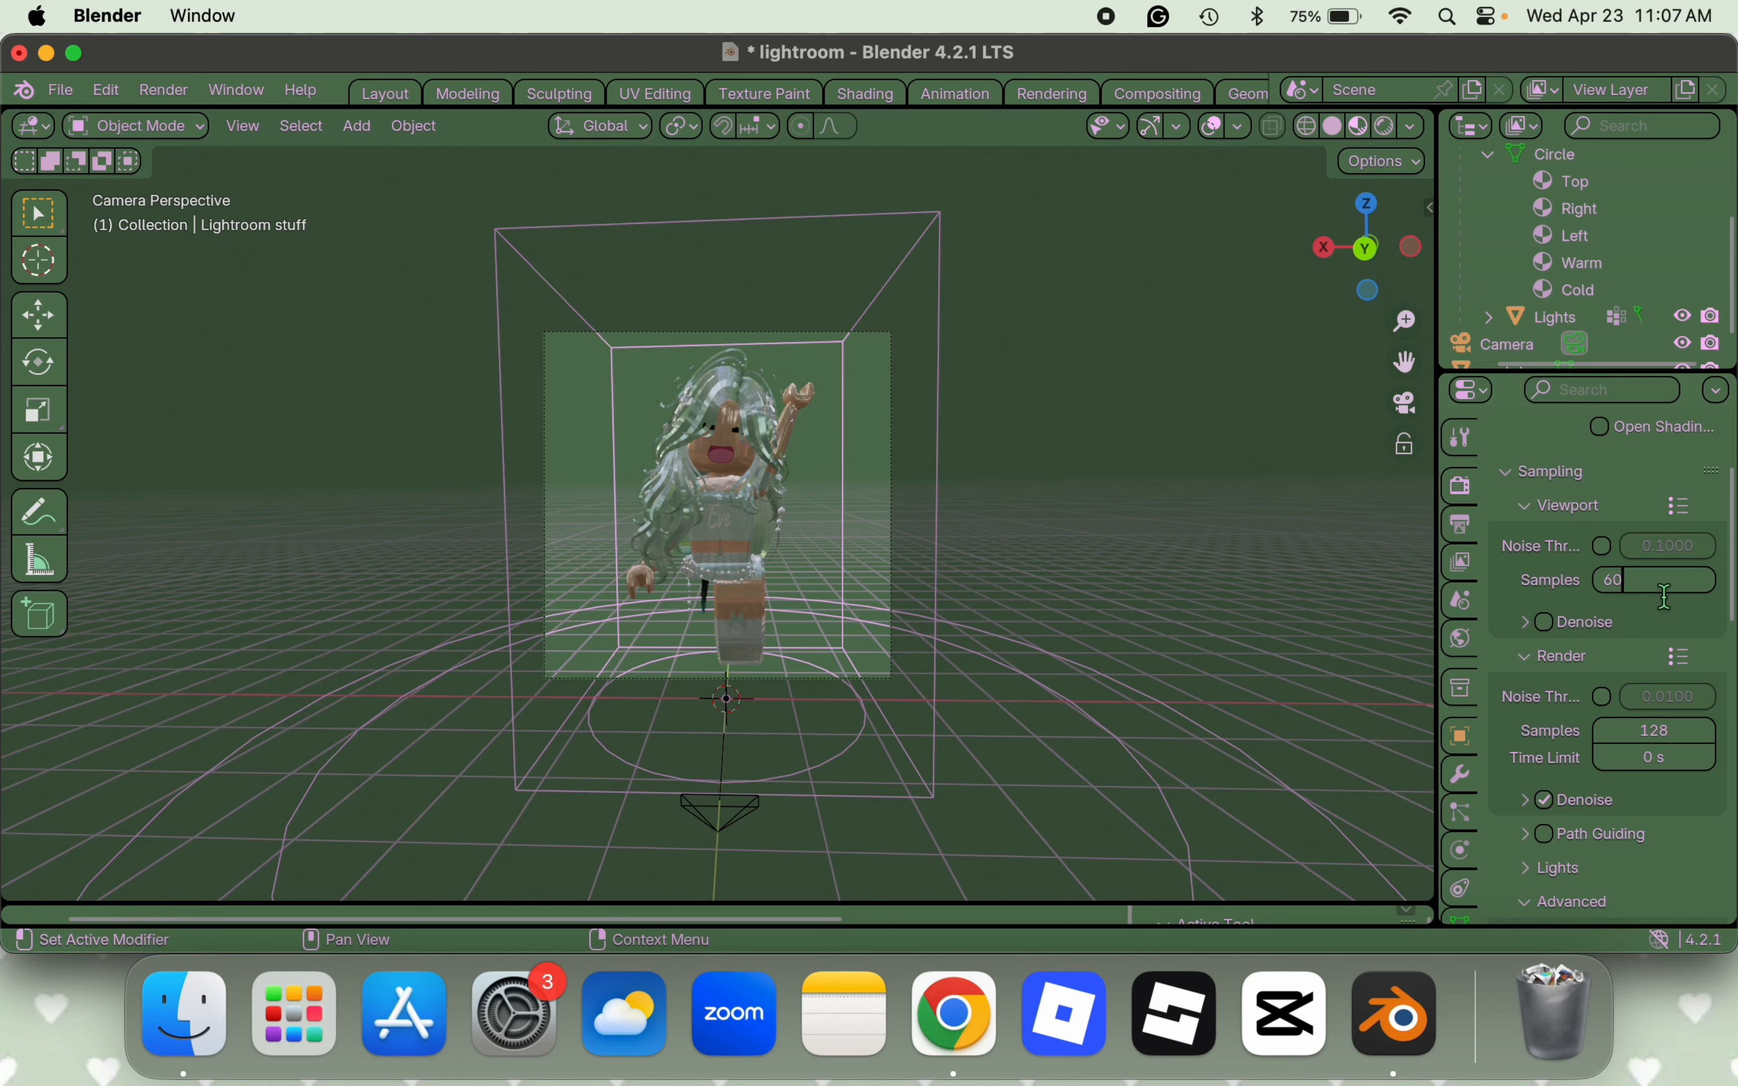
{"action": "key", "text": "Return"}
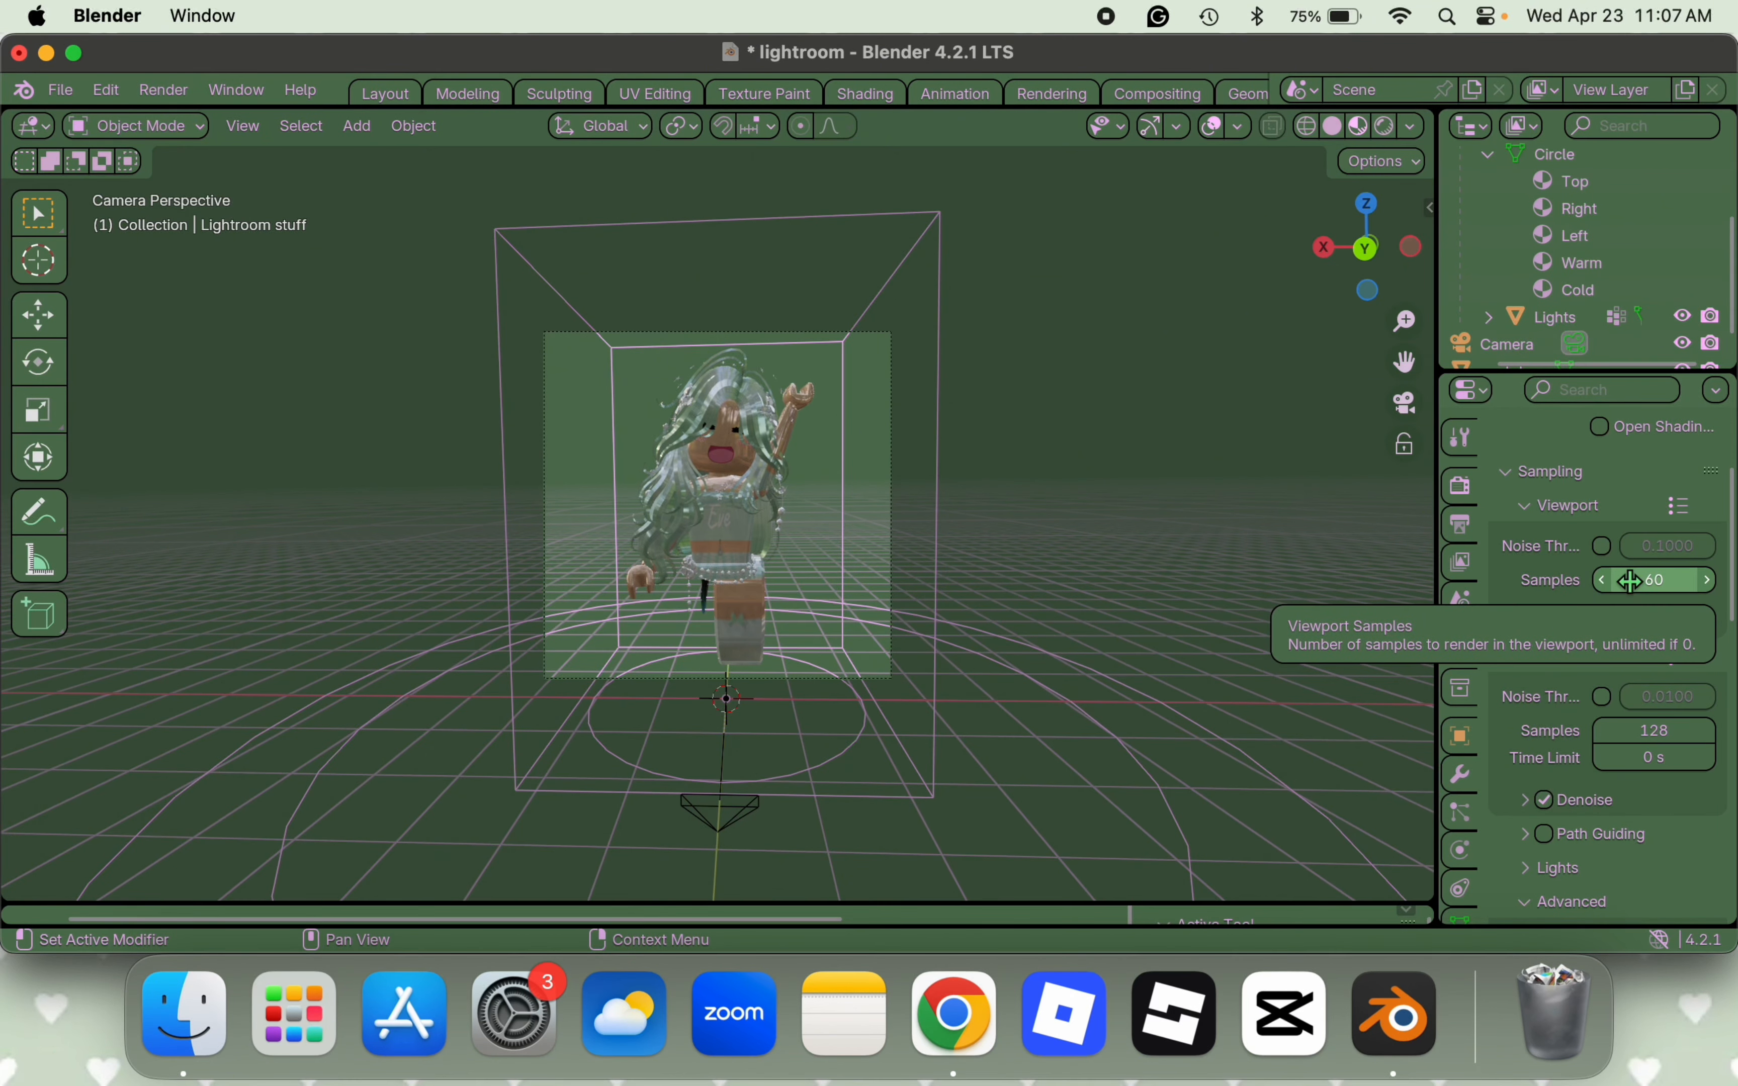
- Review the Cycles render settings: the viewport and render samples, denoising, Advanced sampling pattern, and Film transparency
{"action": "scroll", "coordinate": [1640, 650], "scroll_direction": "down", "scroll_amount": 3}
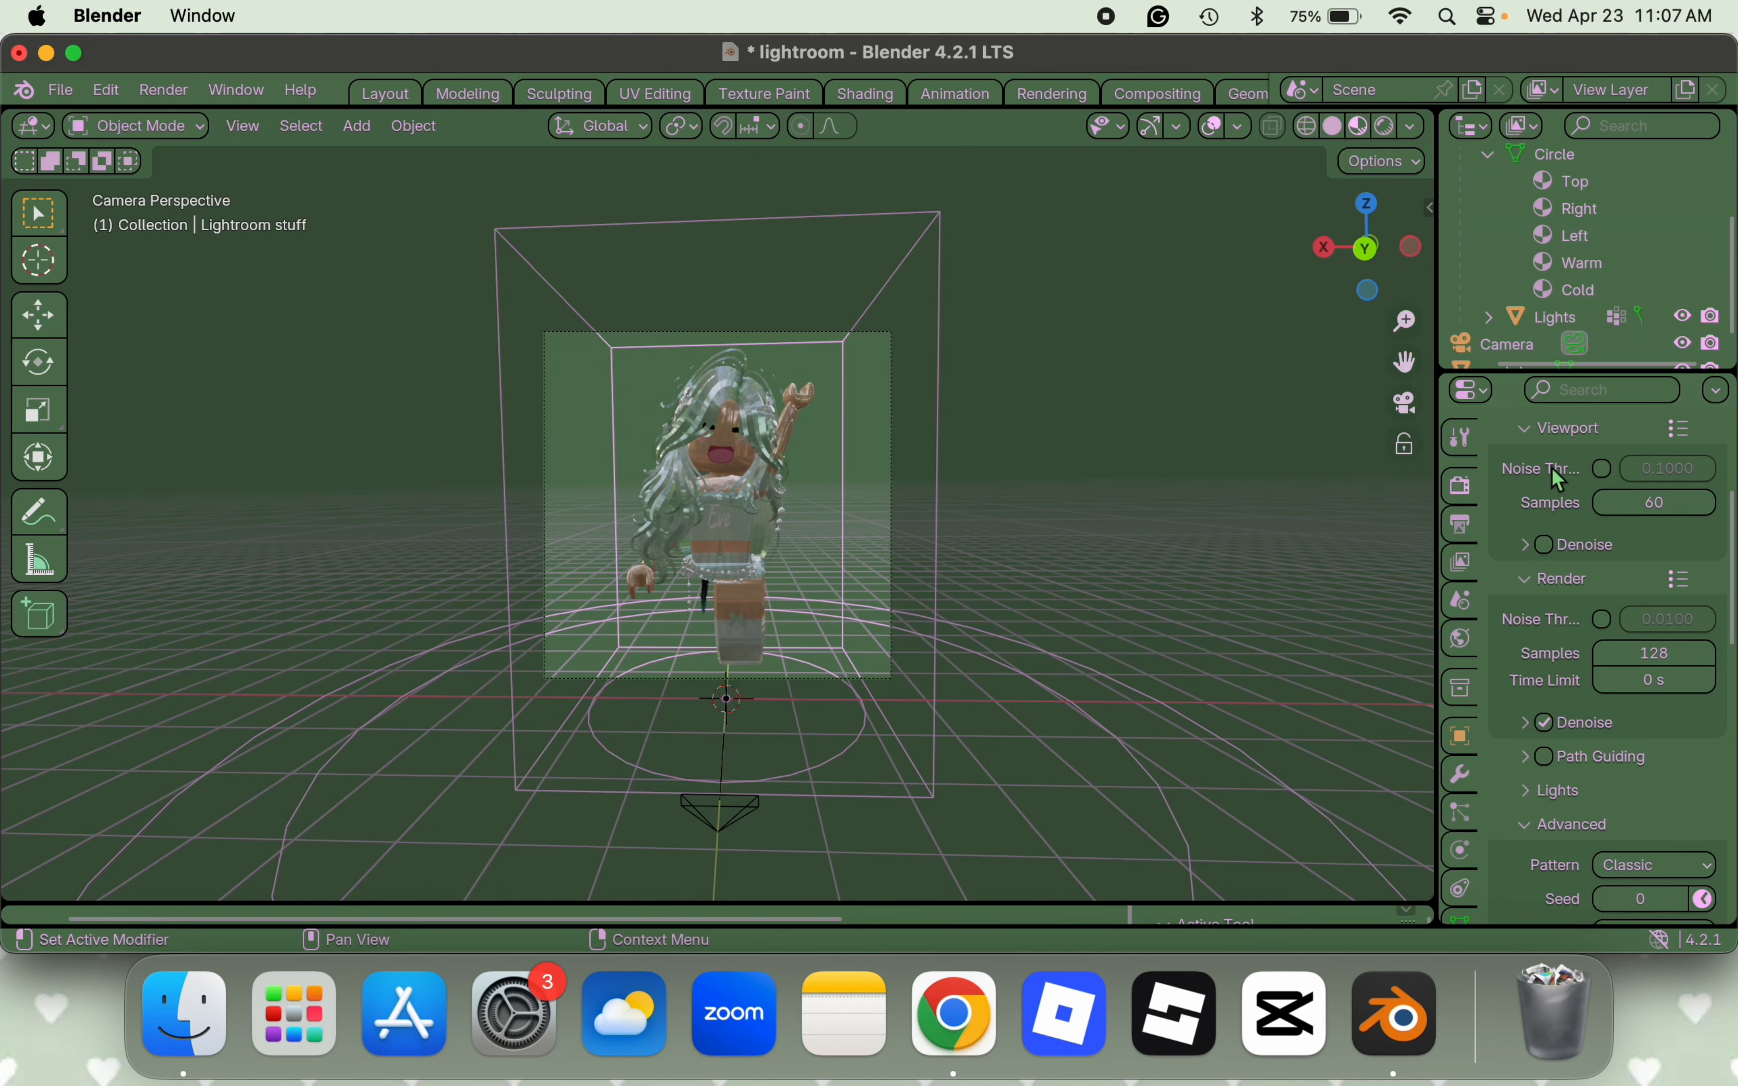
{"action": "scroll", "coordinate": [1527, 441], "scroll_direction": "up", "scroll_amount": 1}
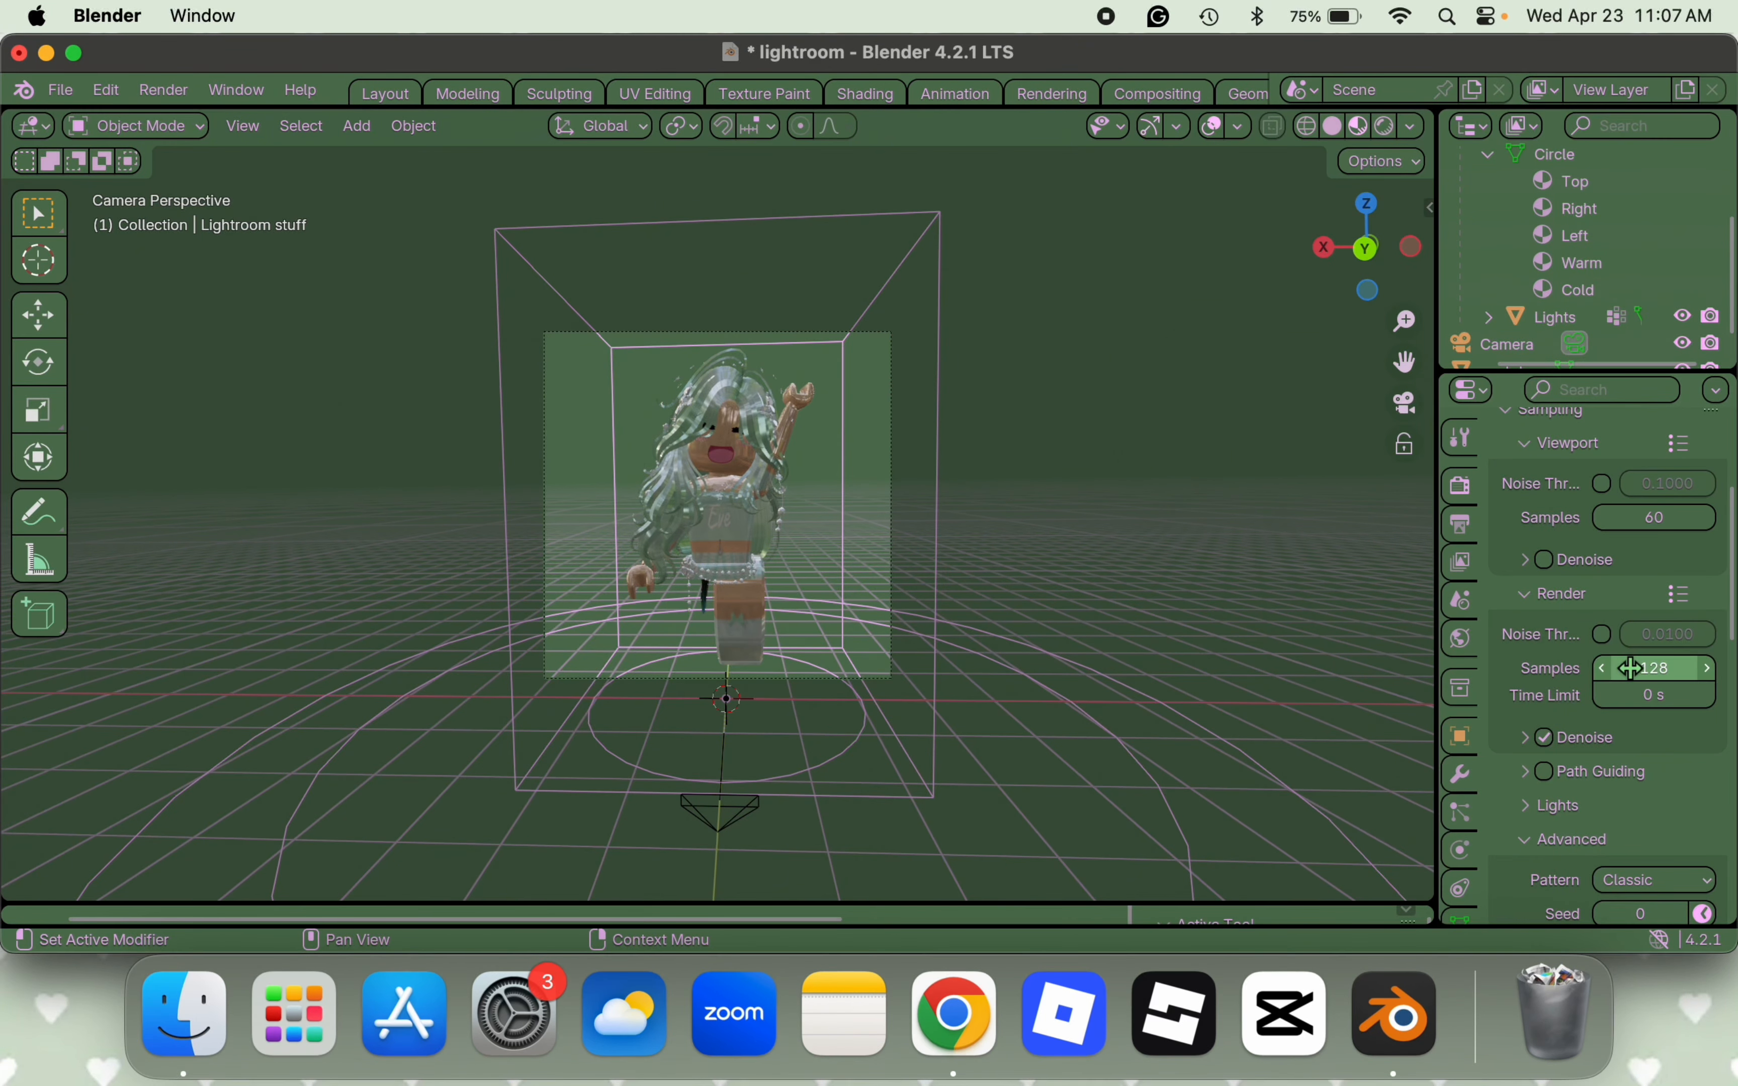
{"action": "scroll", "coordinate": [1573, 651], "scroll_direction": "down", "scroll_amount": 2}
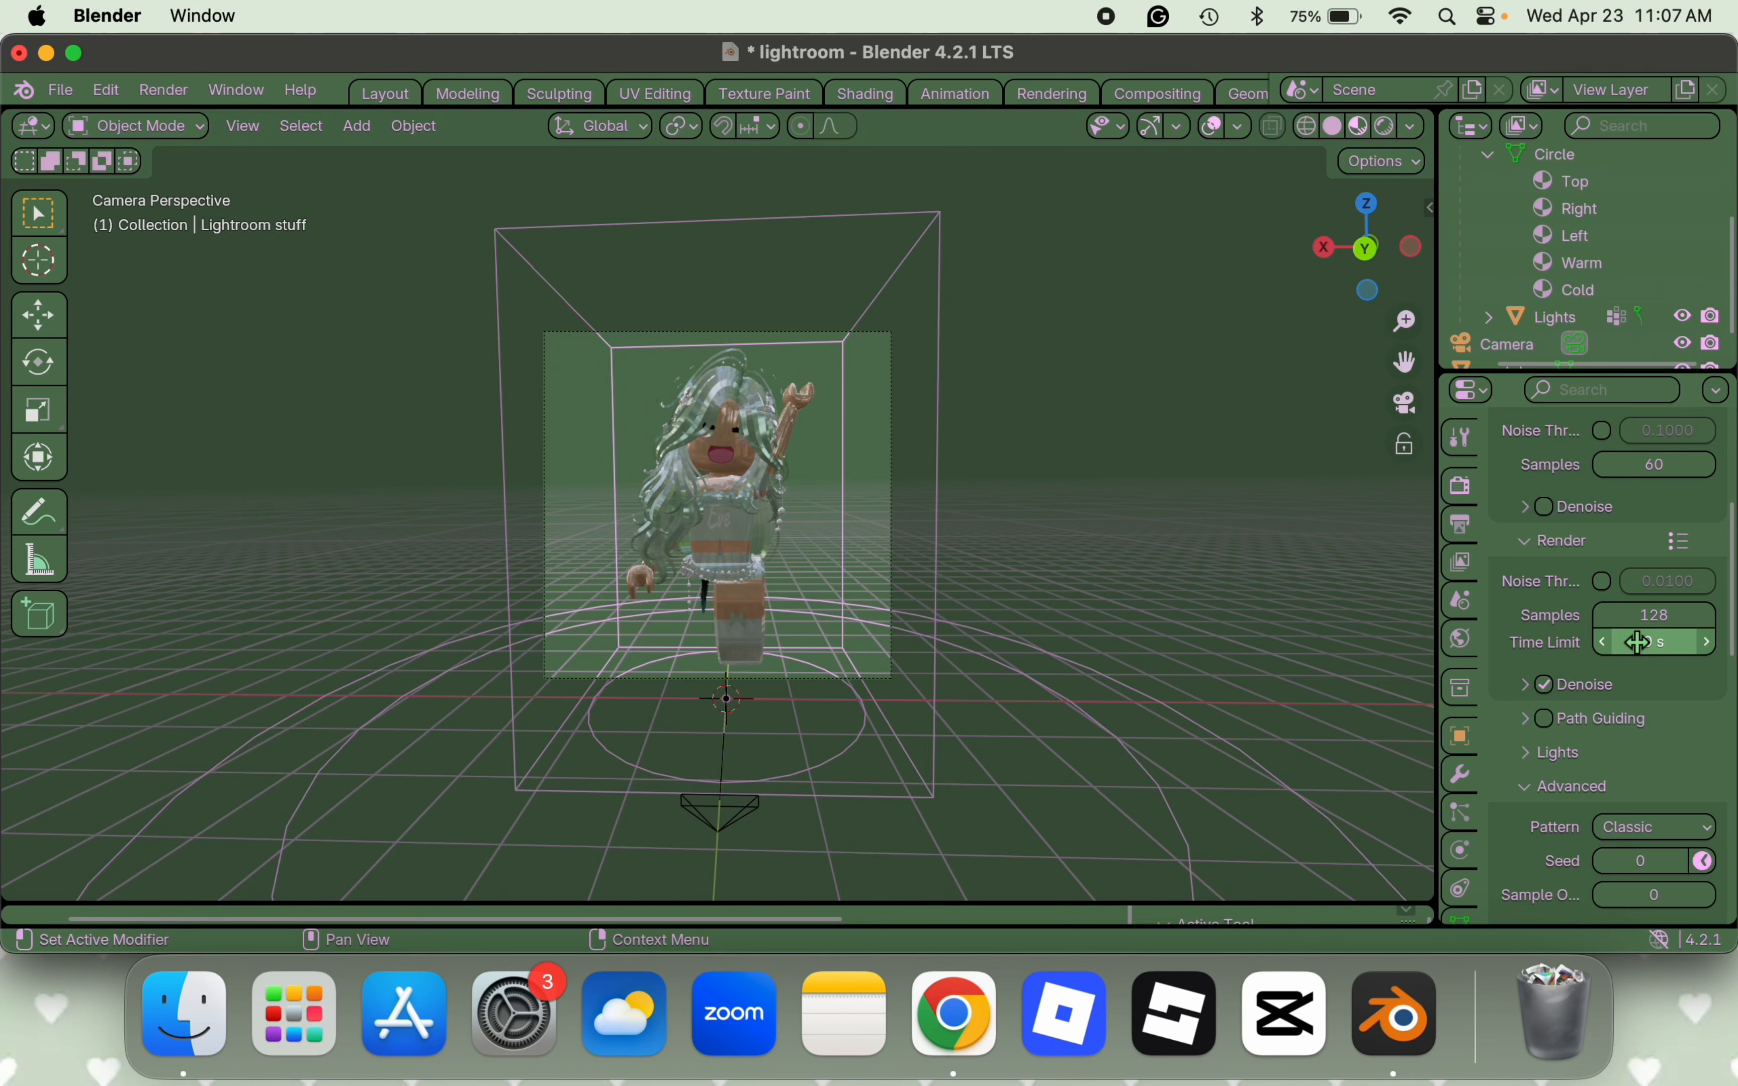
{"action": "scroll", "coordinate": [1570, 628], "scroll_direction": "down", "scroll_amount": 8}
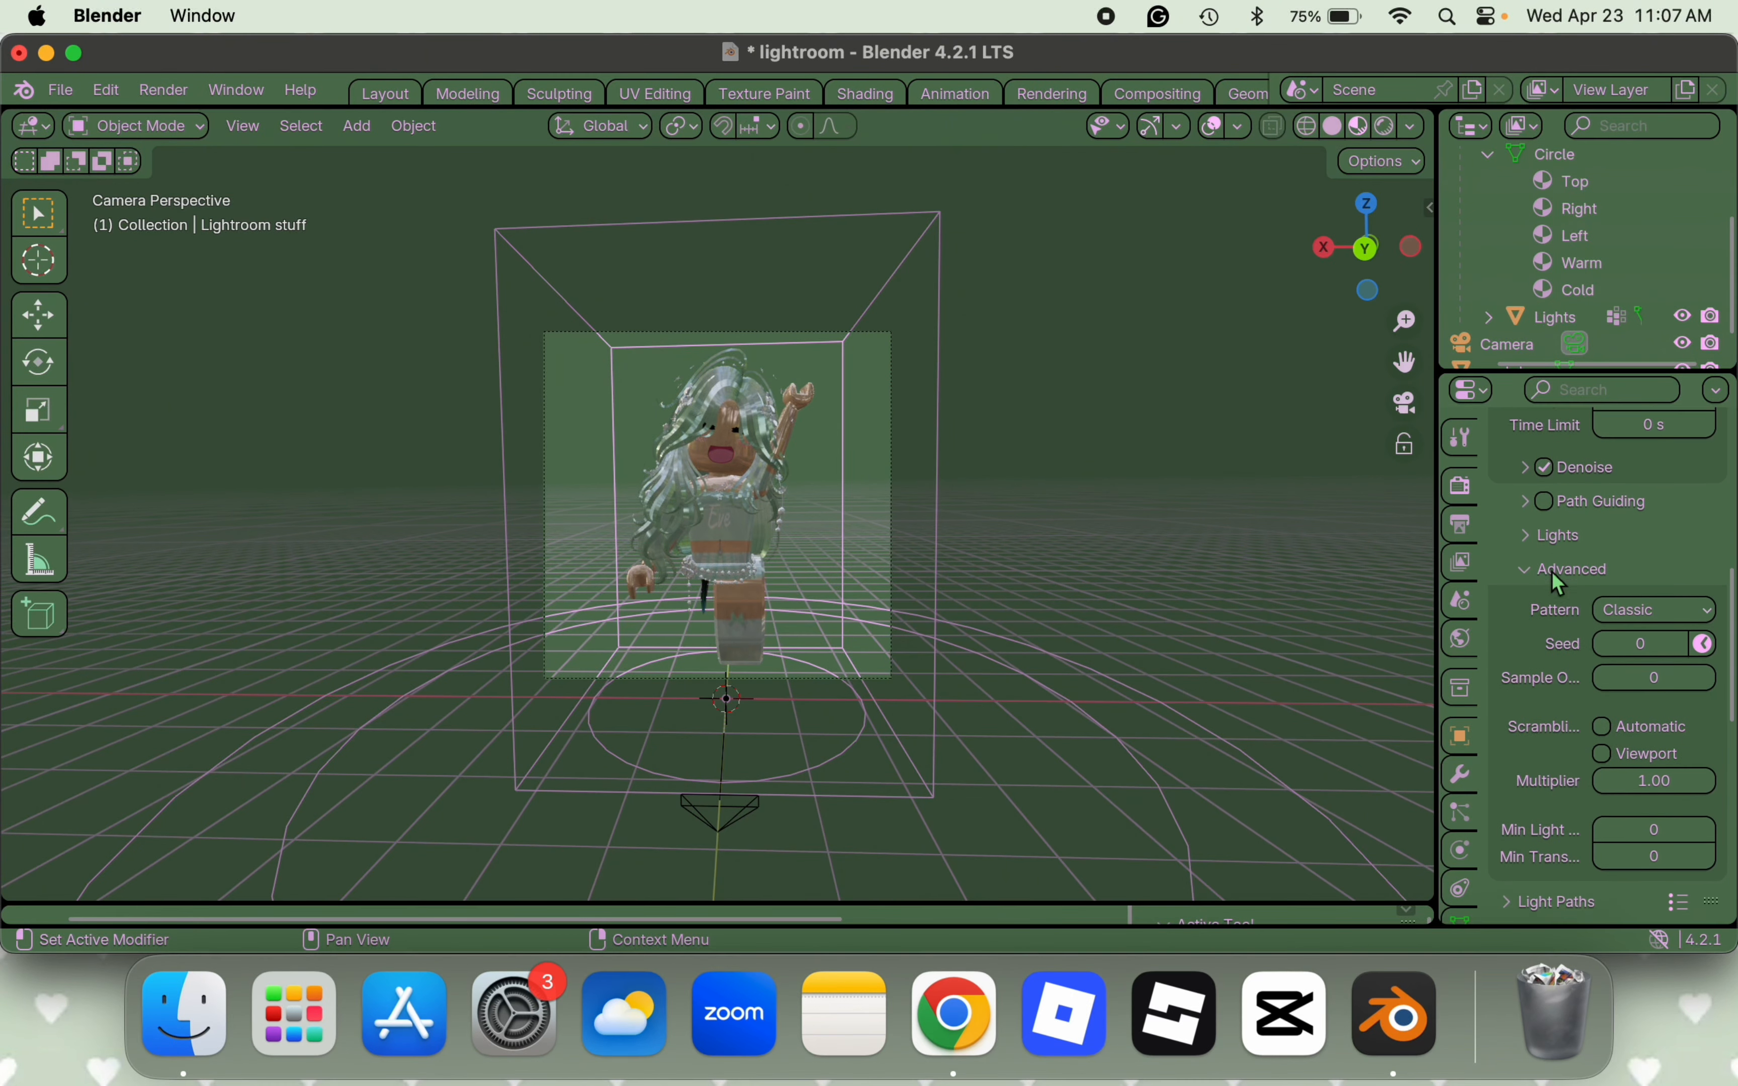
{"action": "scroll", "coordinate": [1550, 569], "scroll_direction": "down", "scroll_amount": 1}
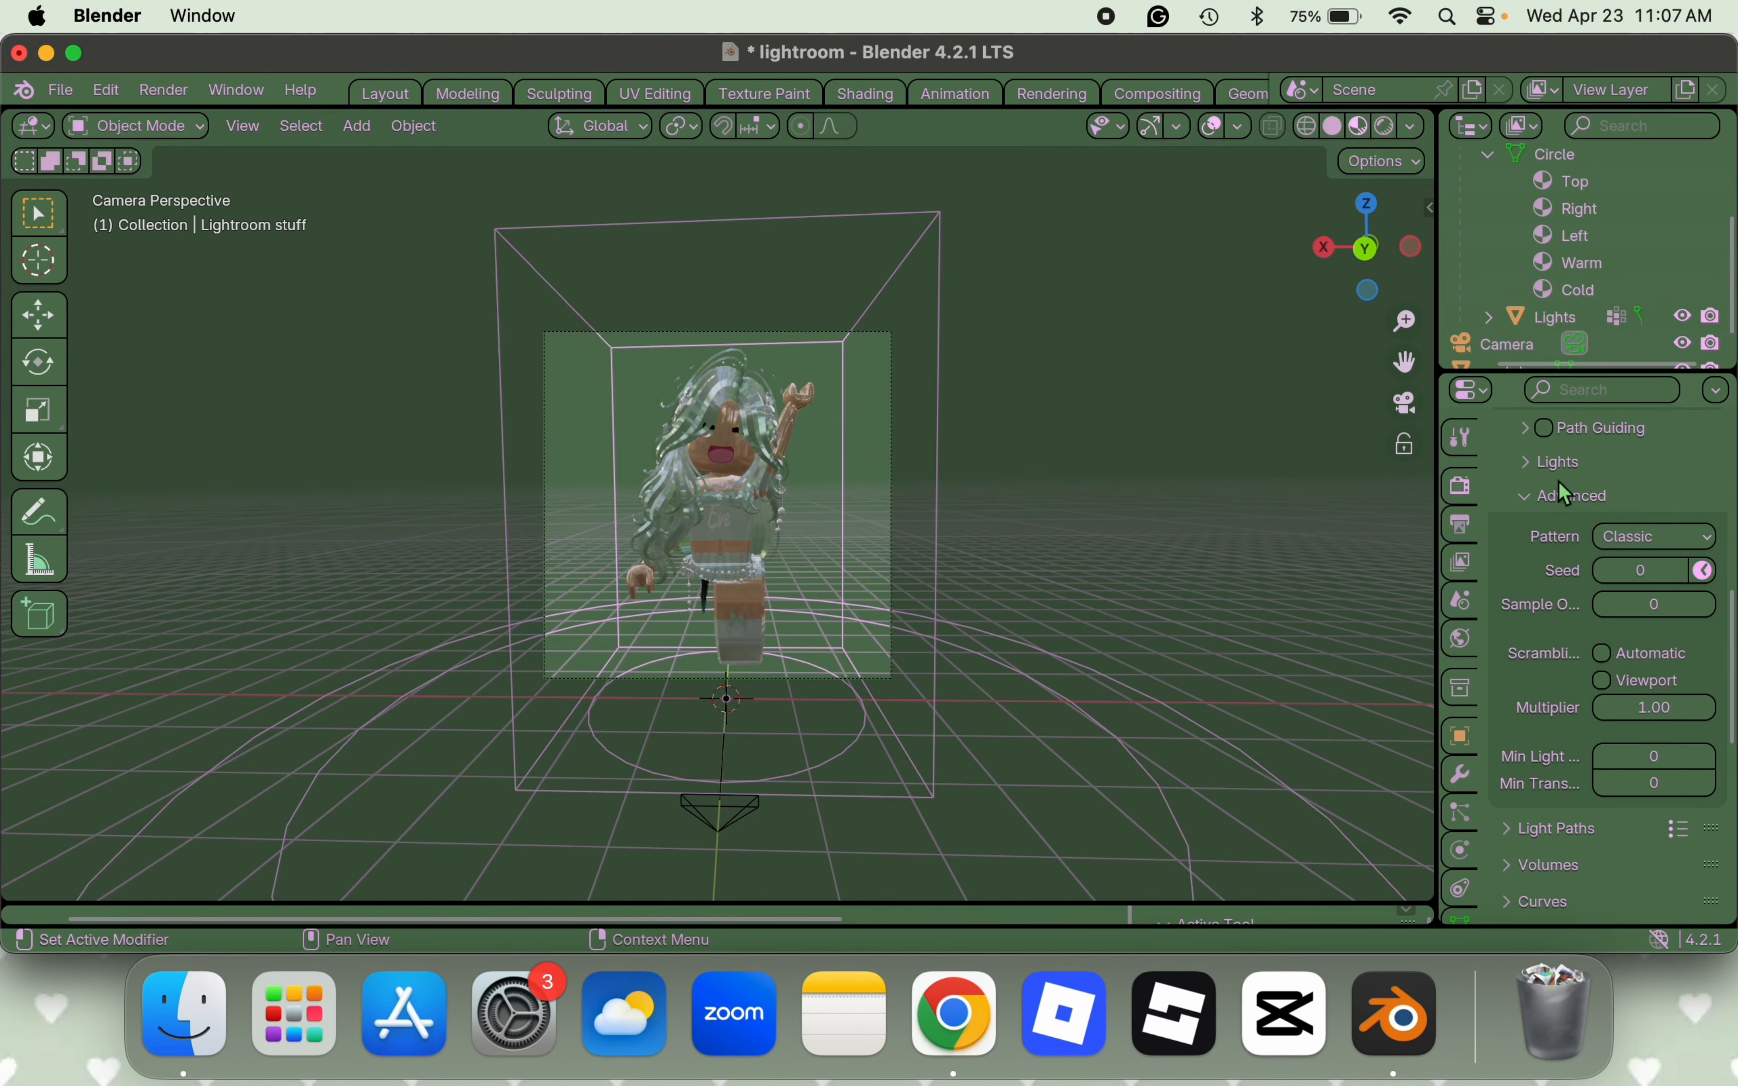
{"action": "left_click", "coordinate": [1636, 542]}
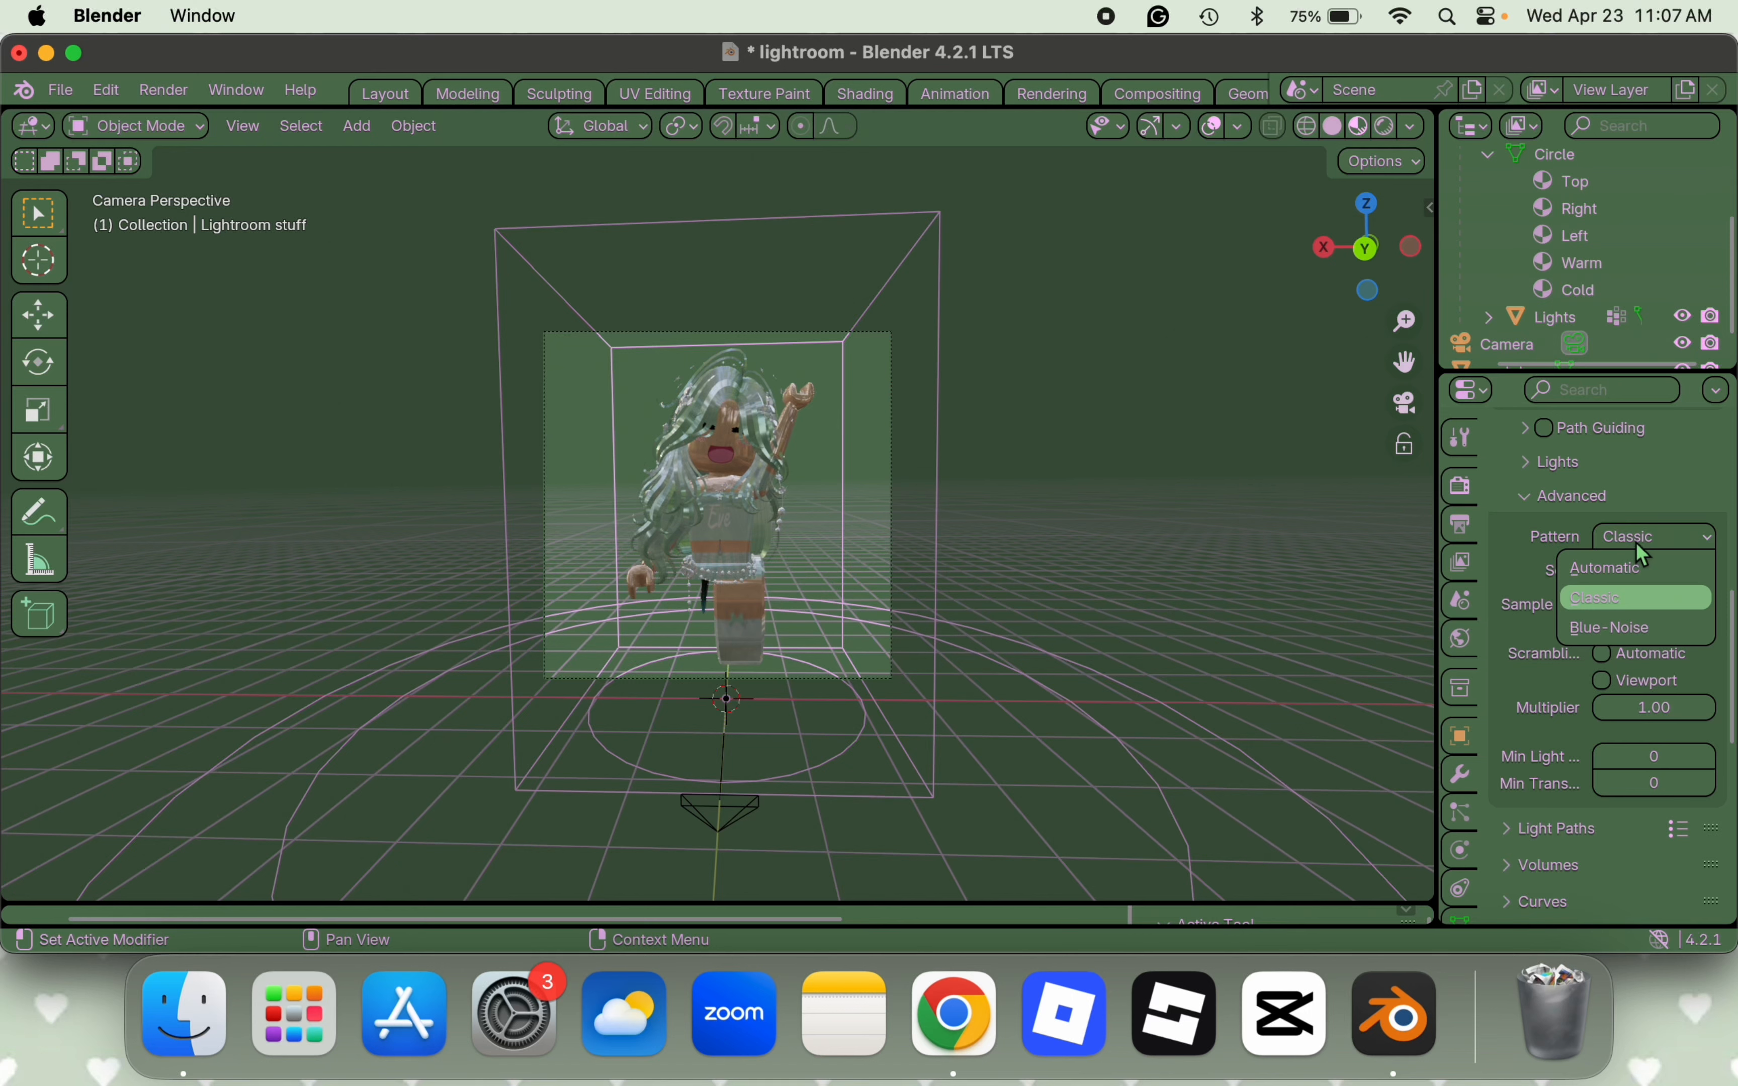
{"action": "left_click", "coordinate": [1617, 538]}
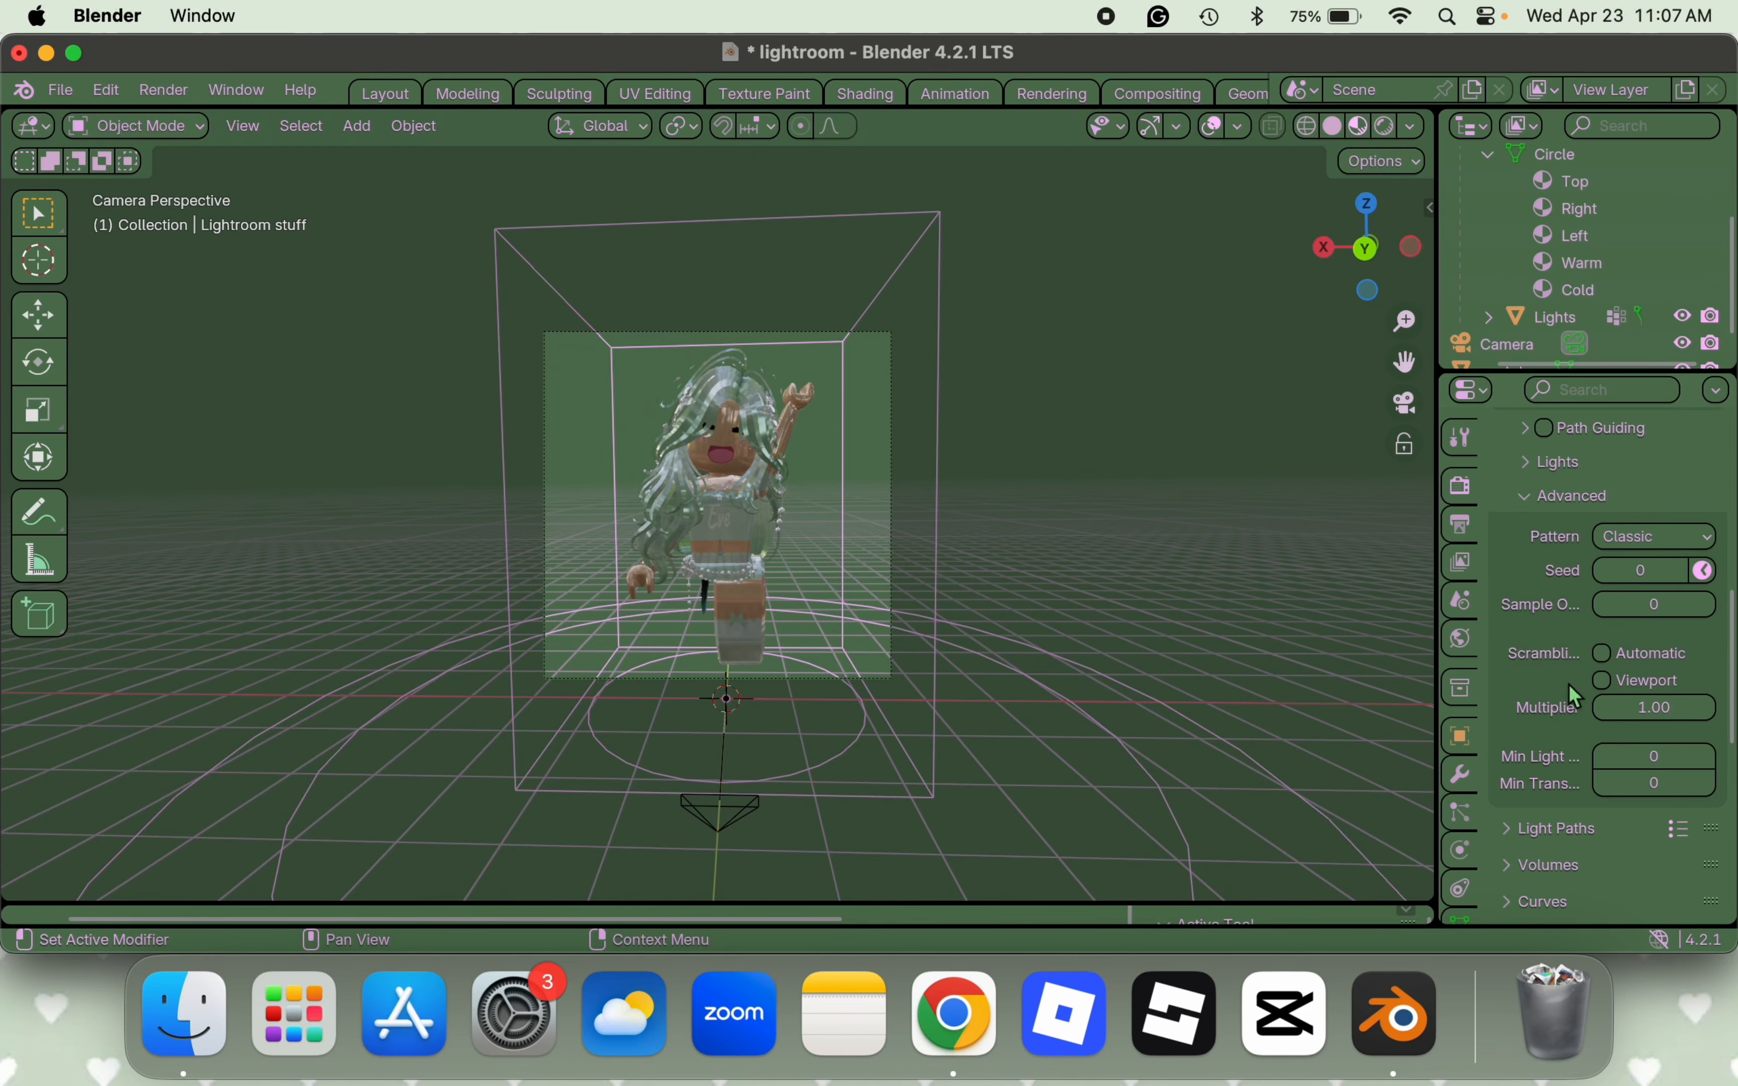
{"action": "scroll", "coordinate": [1558, 610], "scroll_direction": "down", "scroll_amount": 8}
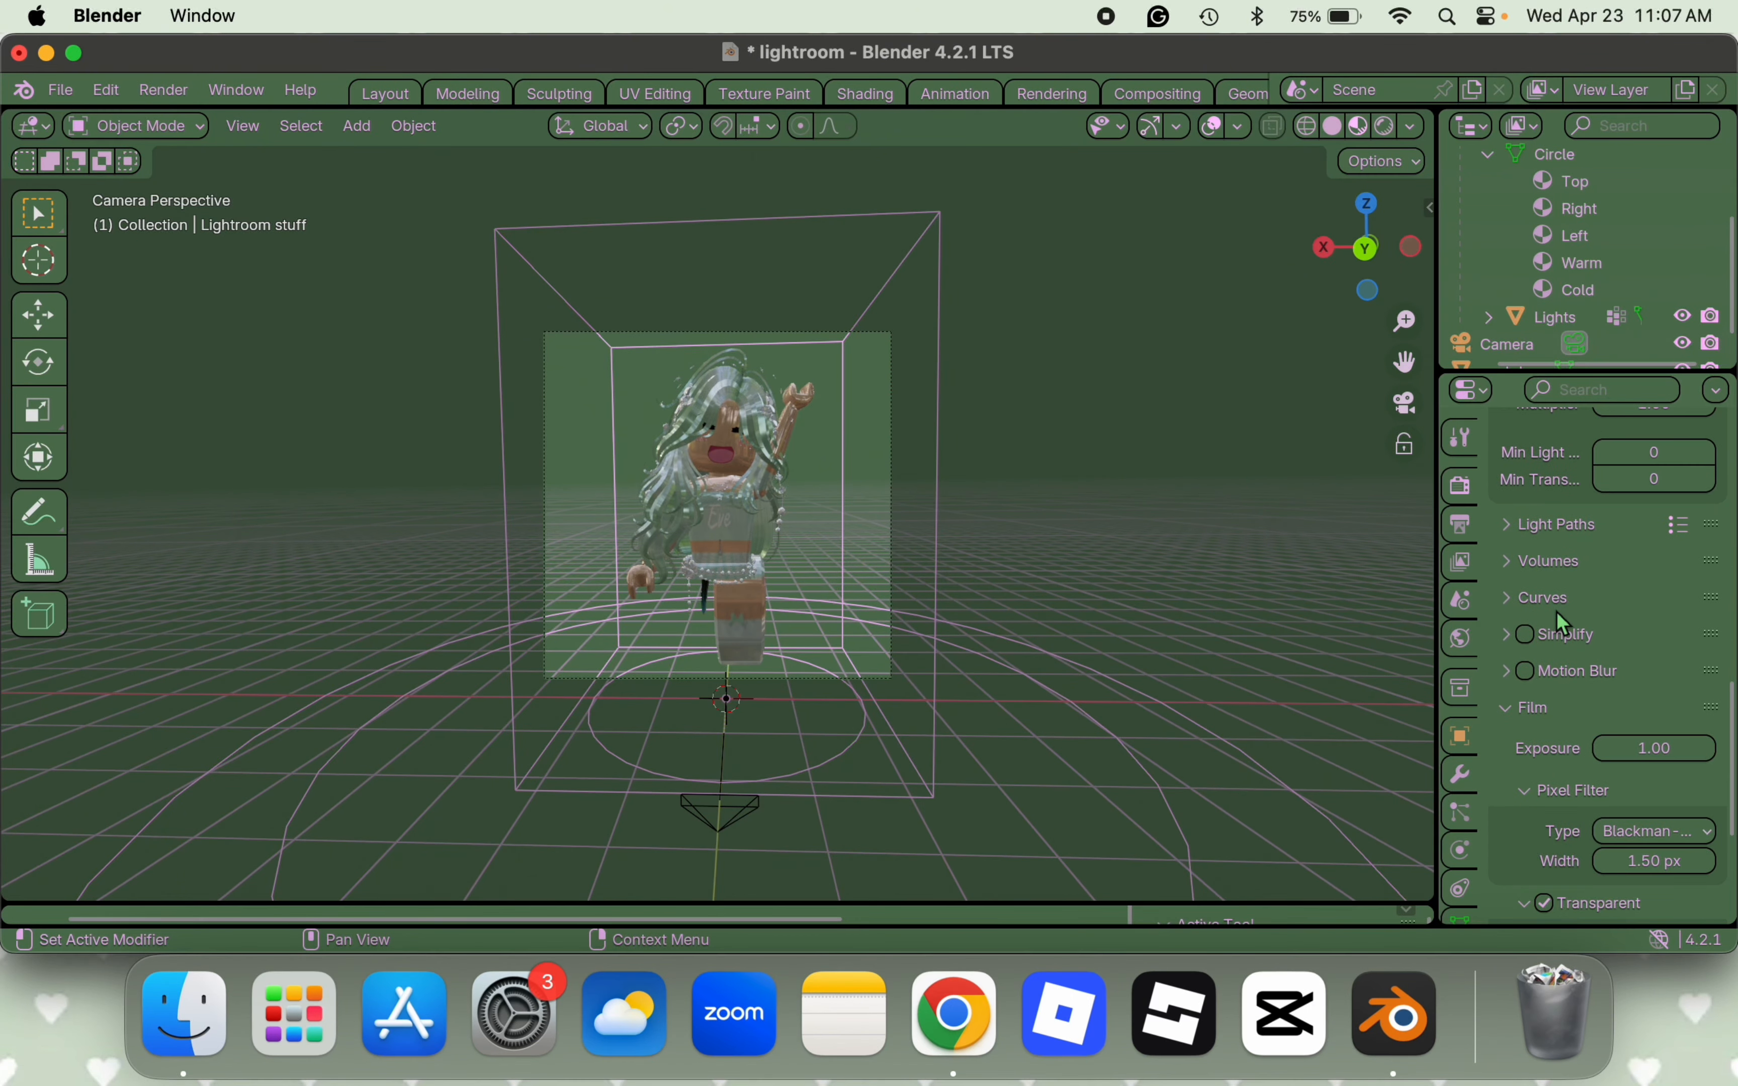
{"action": "scroll", "coordinate": [1565, 657], "scroll_direction": "down", "scroll_amount": 2}
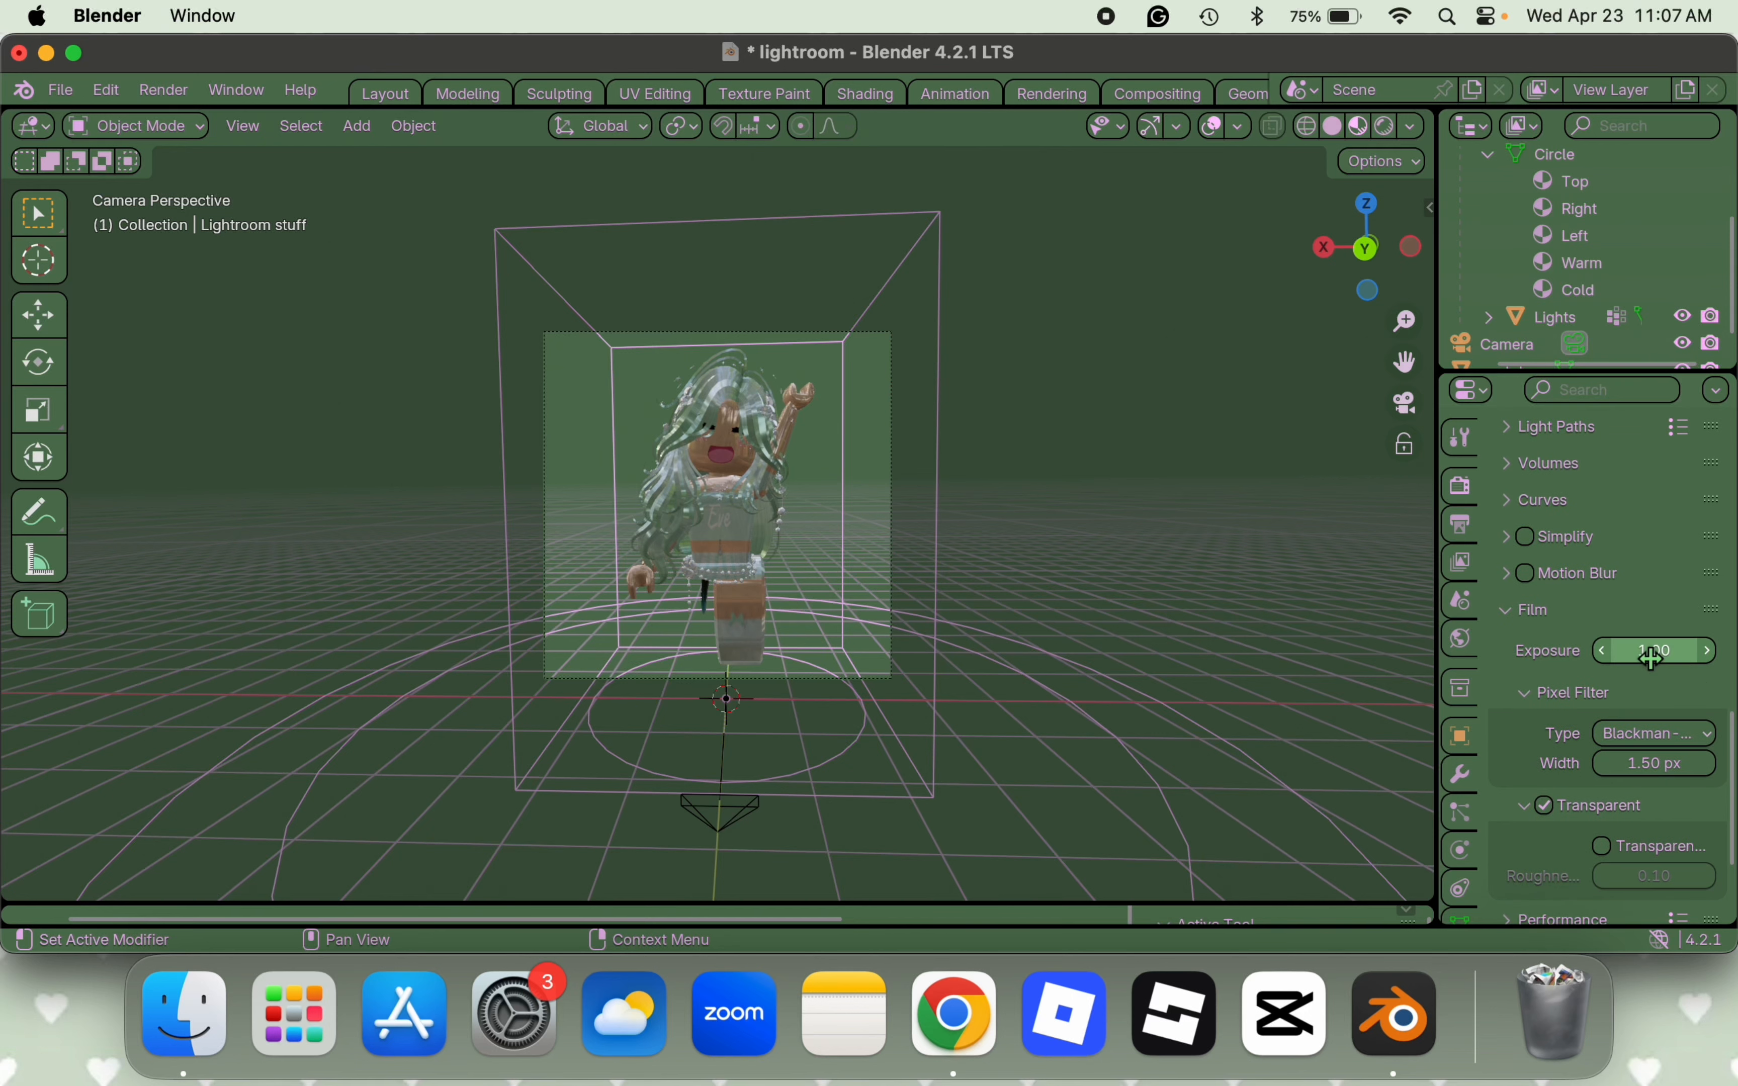
{"action": "scroll", "coordinate": [1612, 643], "scroll_direction": "down", "scroll_amount": 5}
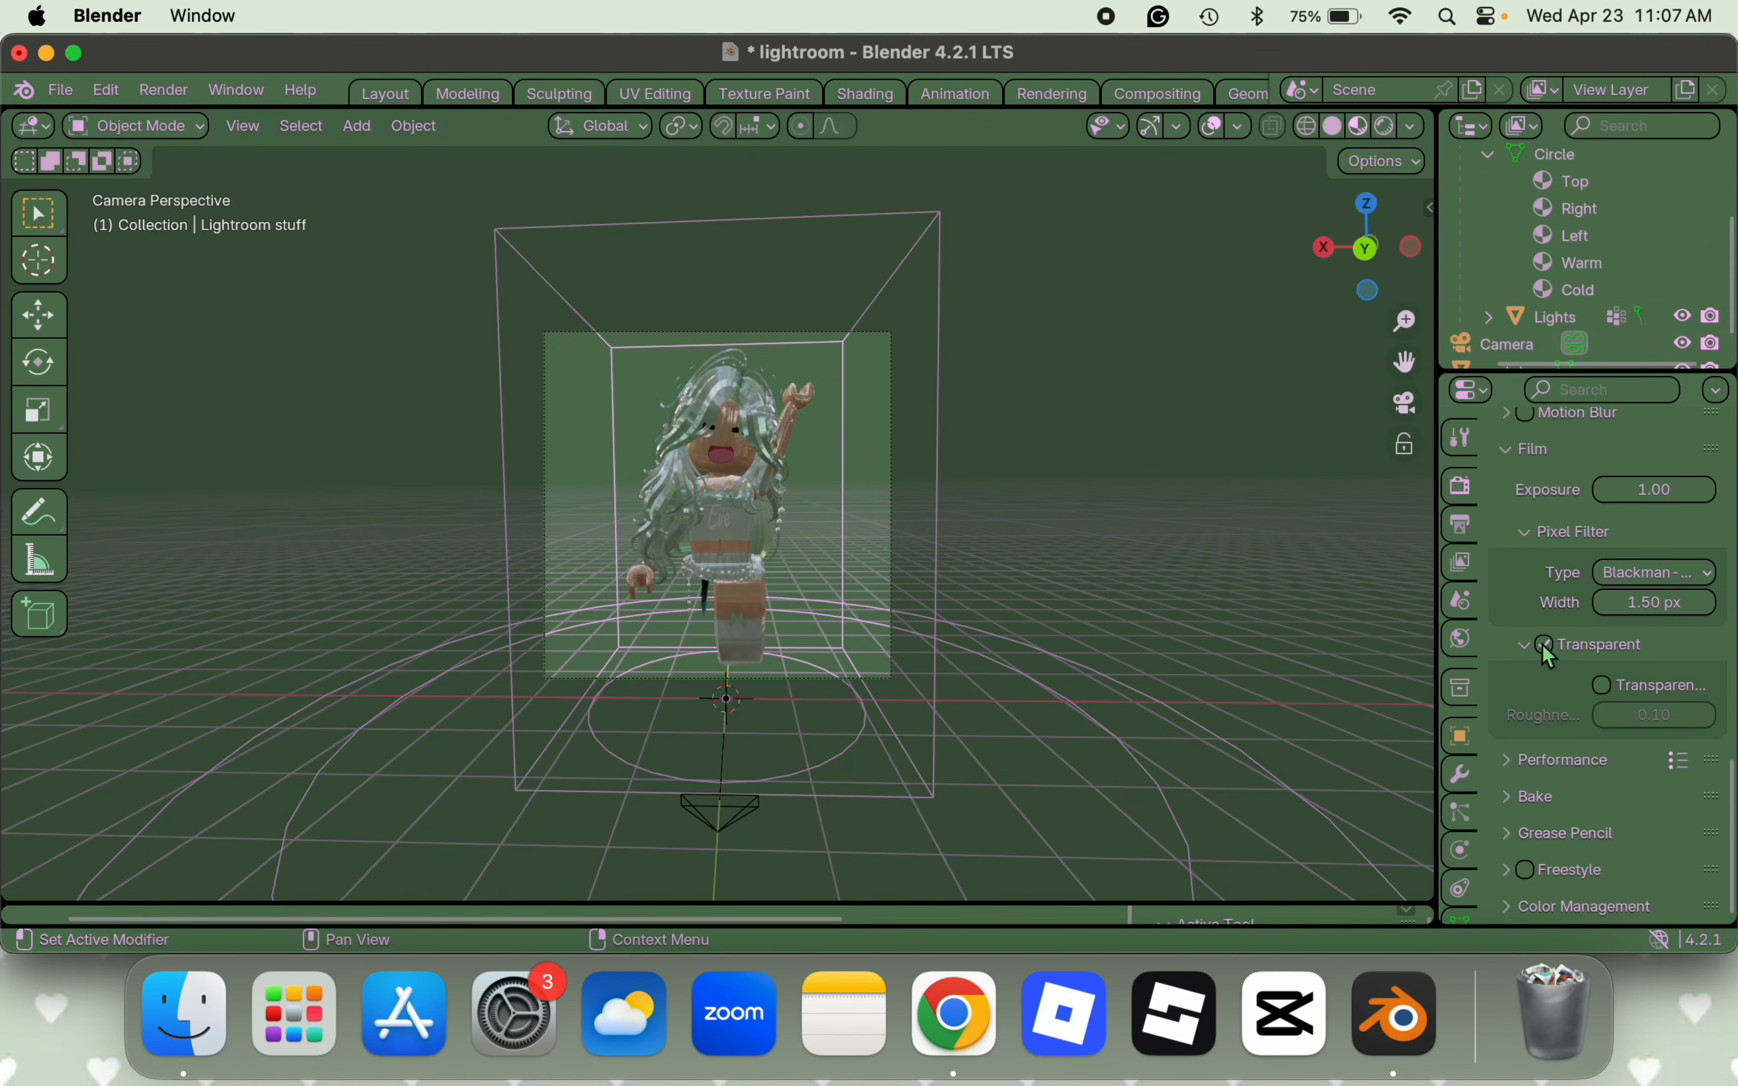
{"action": "scroll", "coordinate": [1517, 568], "scroll_direction": "up", "scroll_amount": 1}
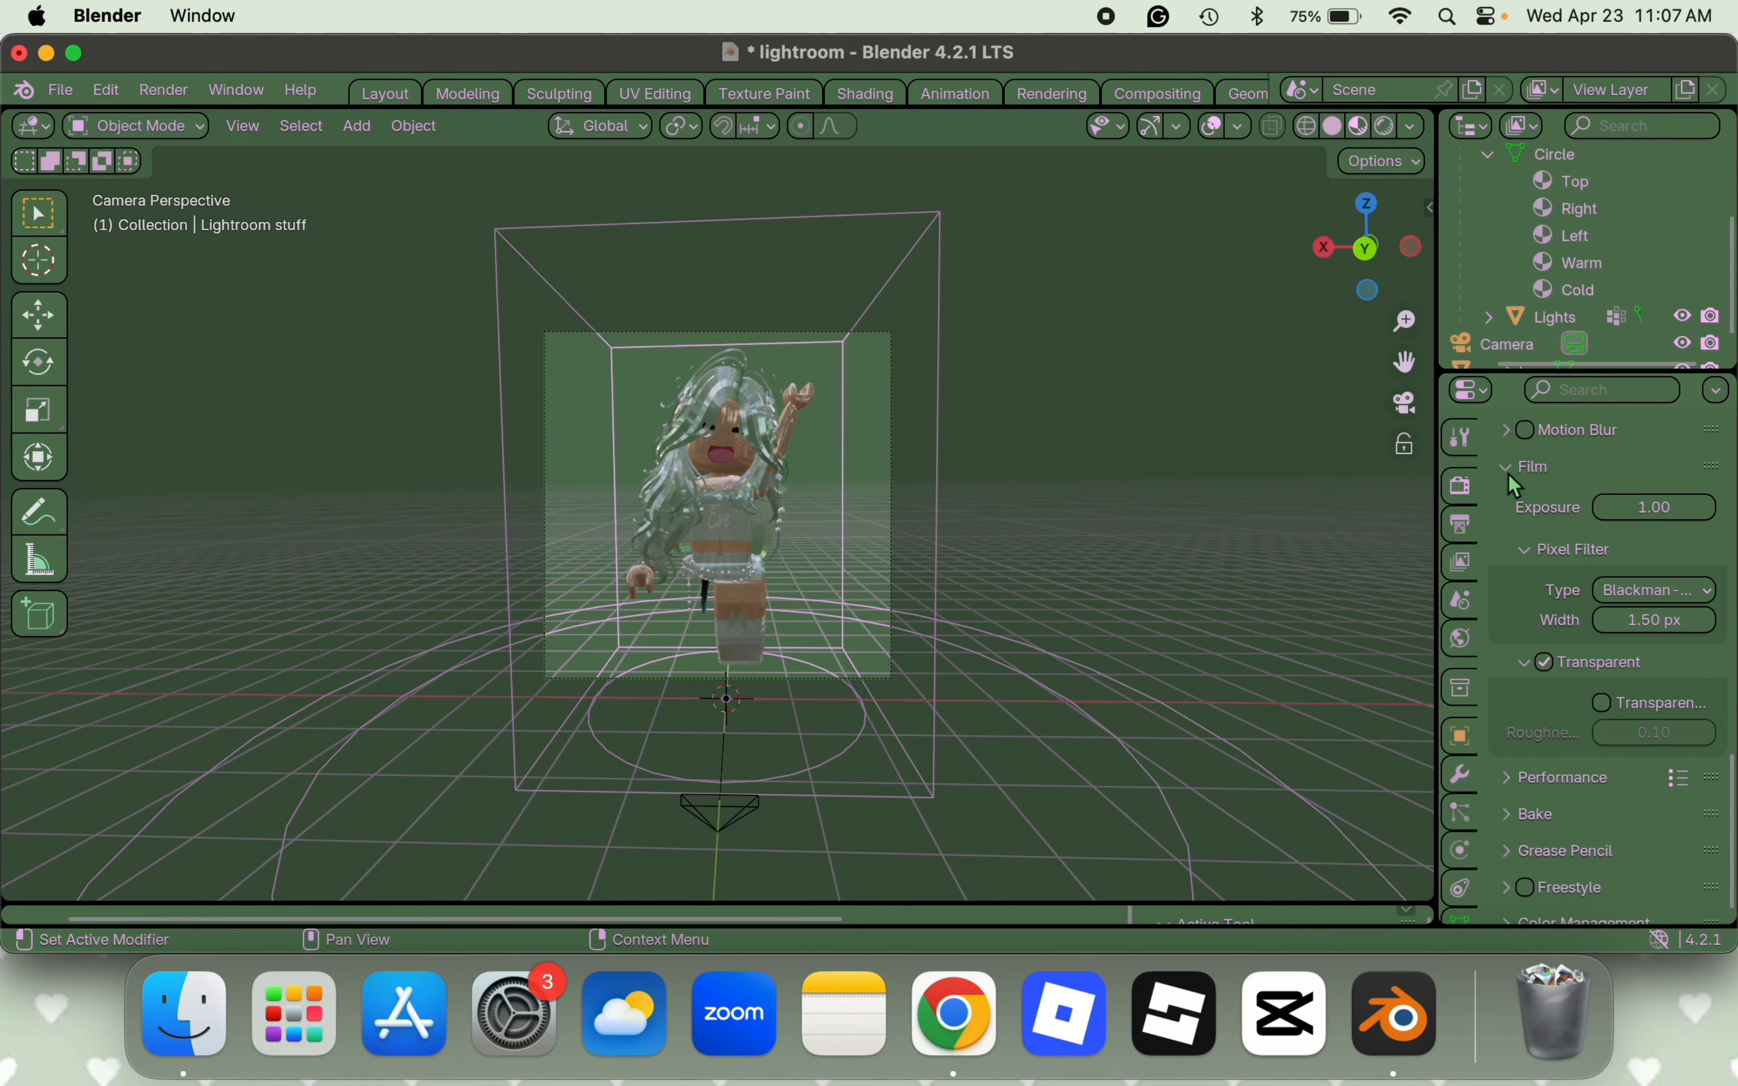
{"action": "left_click", "coordinate": [1545, 662]}
{"action": "scroll", "coordinate": [1507, 596], "scroll_direction": "up", "scroll_amount": 5}
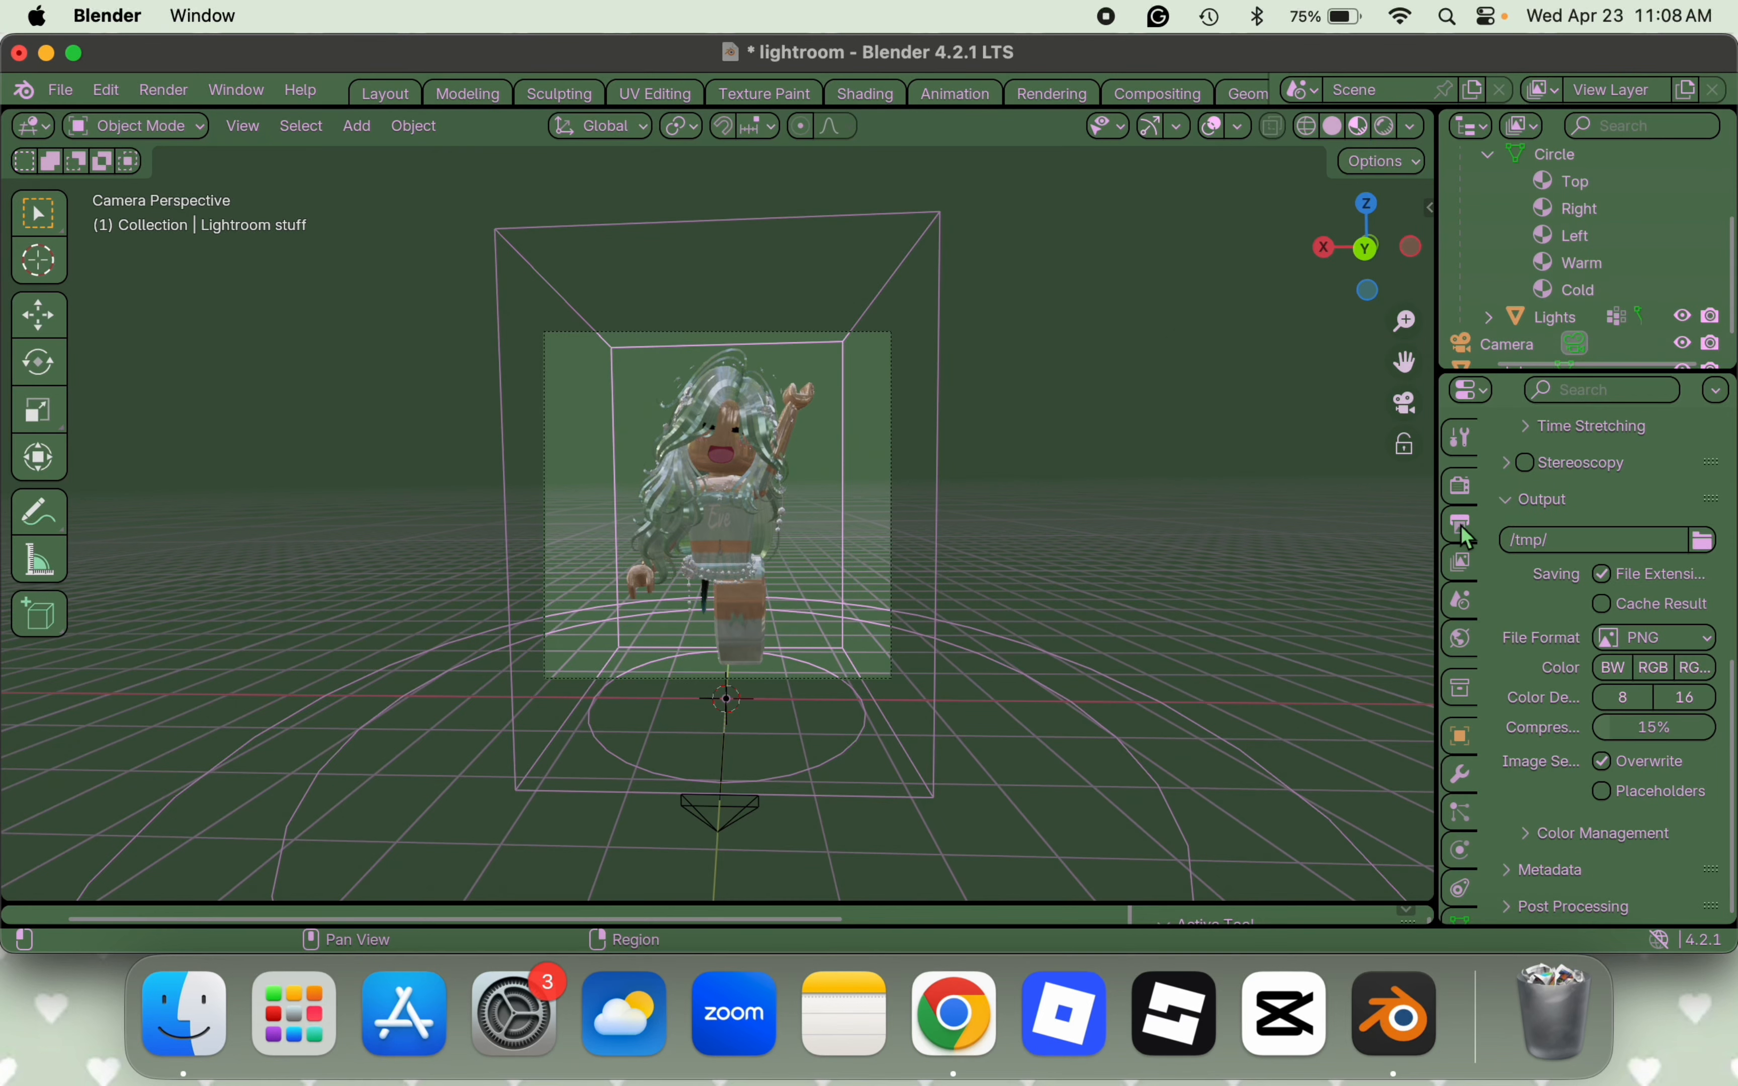
- Create a new untitled folder on the desktop and set it as the output folder for the renders
{"action": "left_click", "coordinate": [1462, 528]}
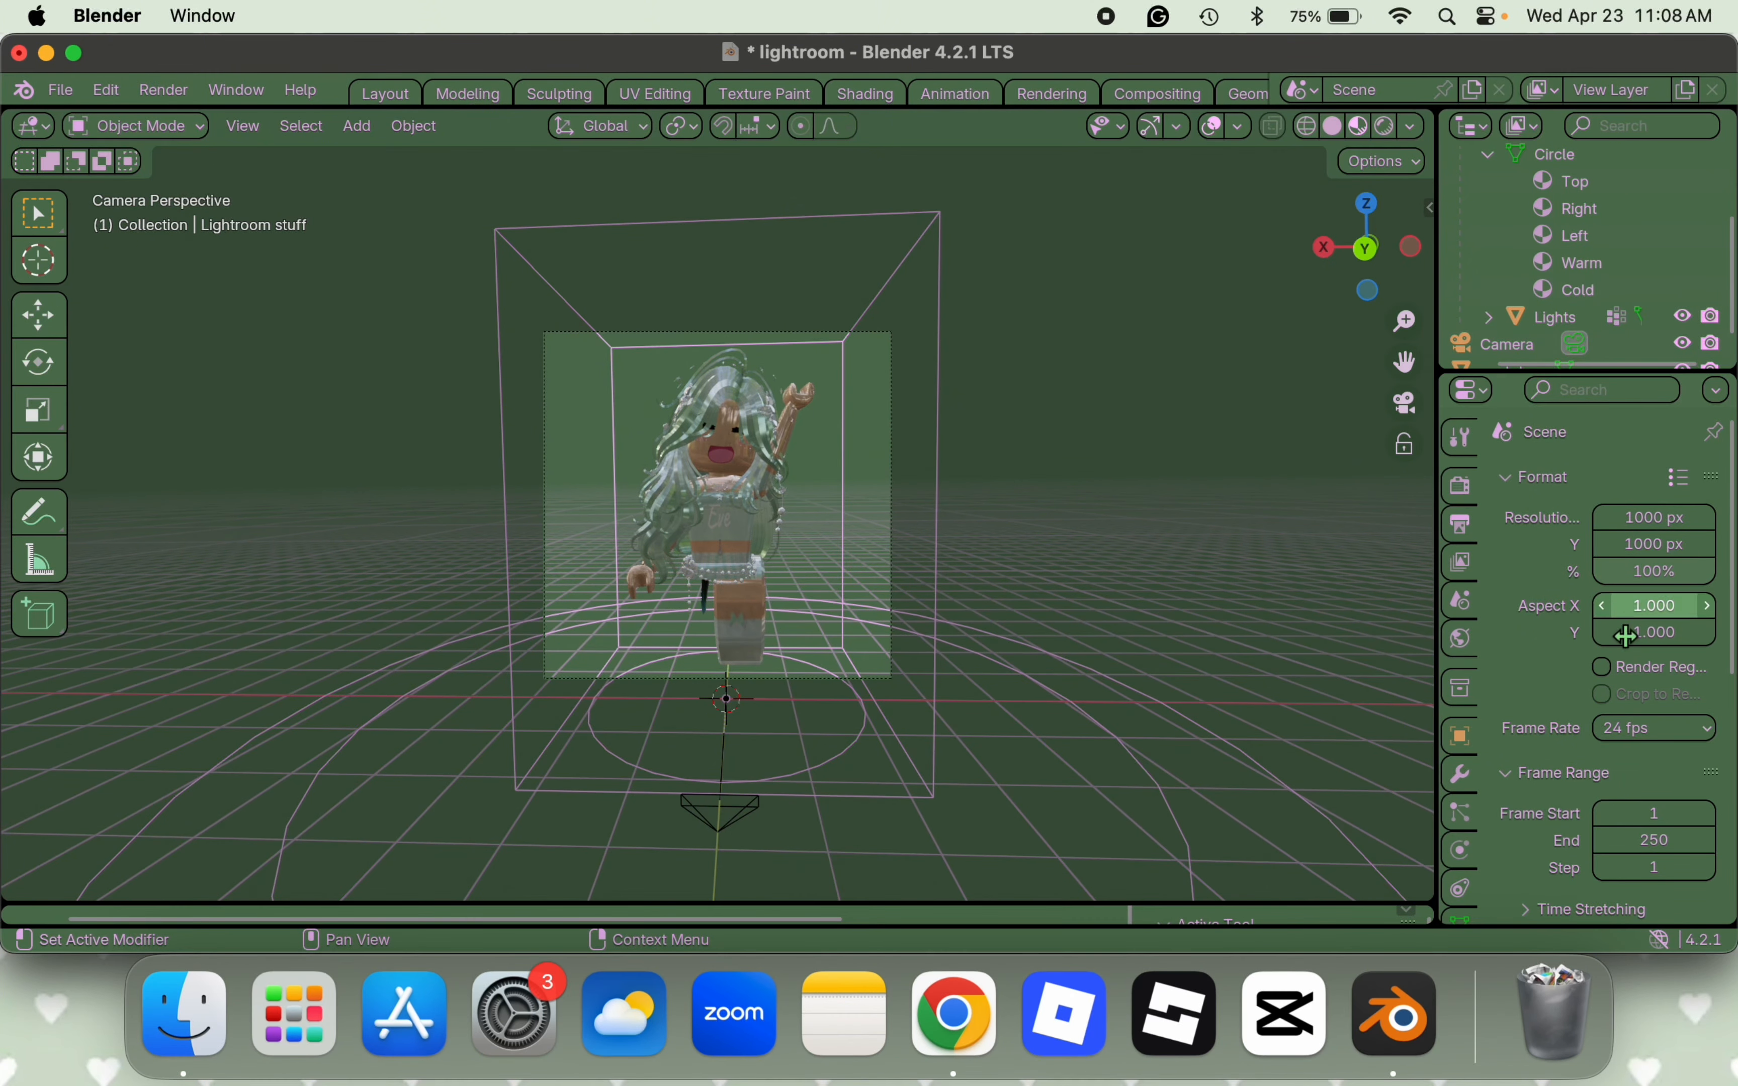
{"action": "scroll", "coordinate": [1579, 560], "scroll_direction": "down", "scroll_amount": 2}
{"action": "scroll", "coordinate": [1582, 559], "scroll_direction": "down", "scroll_amount": 4}
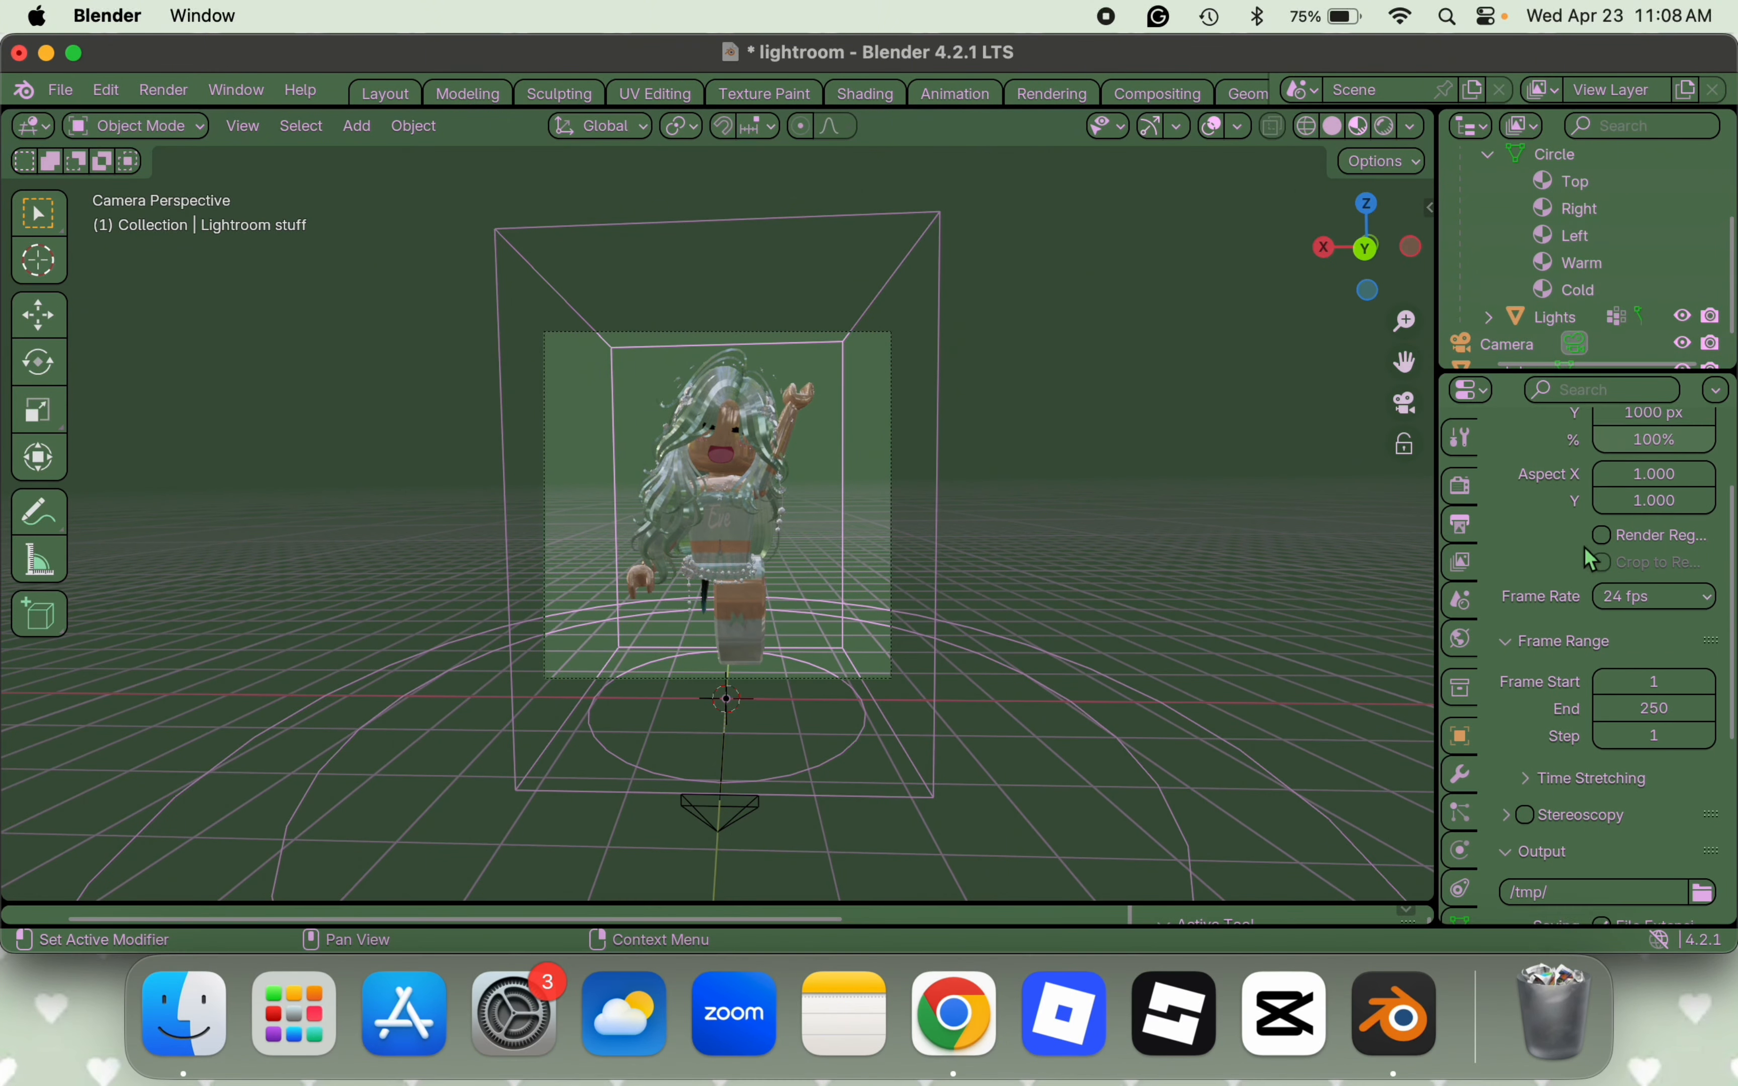
{"action": "scroll", "coordinate": [1628, 575], "scroll_direction": "down", "scroll_amount": 7}
{"action": "scroll", "coordinate": [1652, 625], "scroll_direction": "down", "scroll_amount": 2}
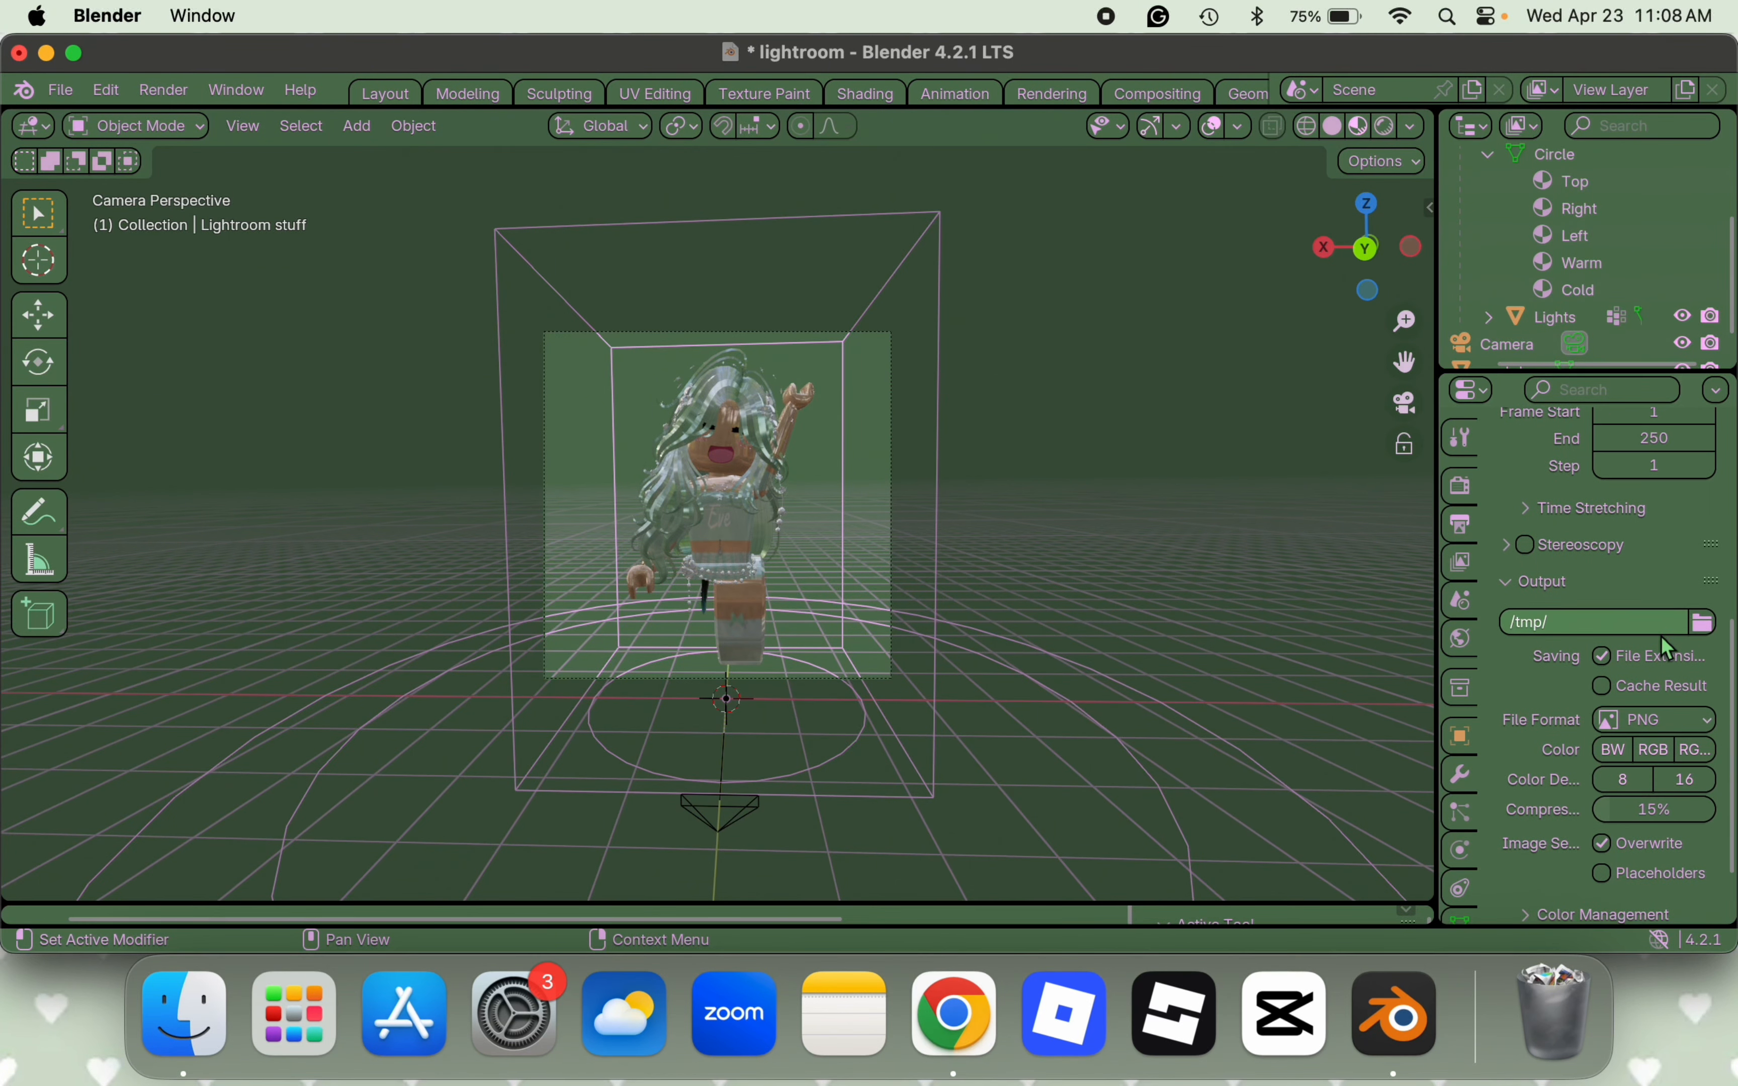
{"action": "left_click", "coordinate": [1703, 619]}
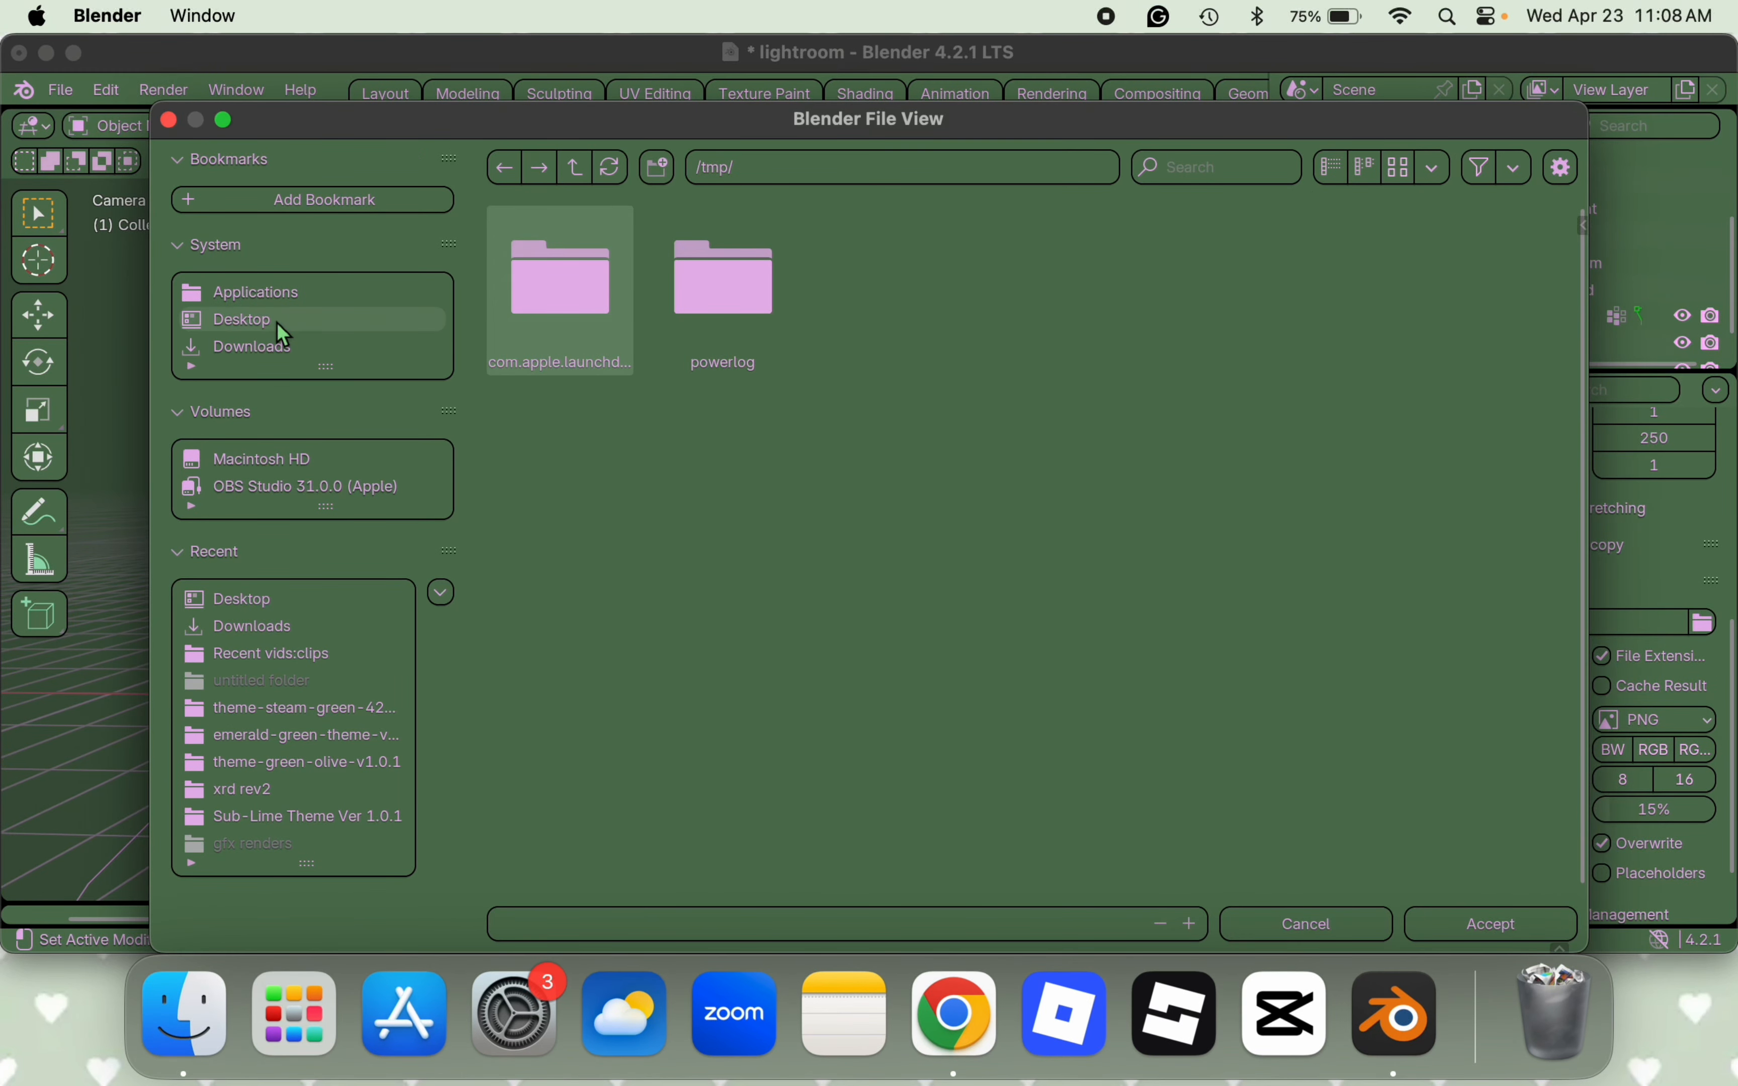
{"action": "right_click", "coordinate": [54, 994]}
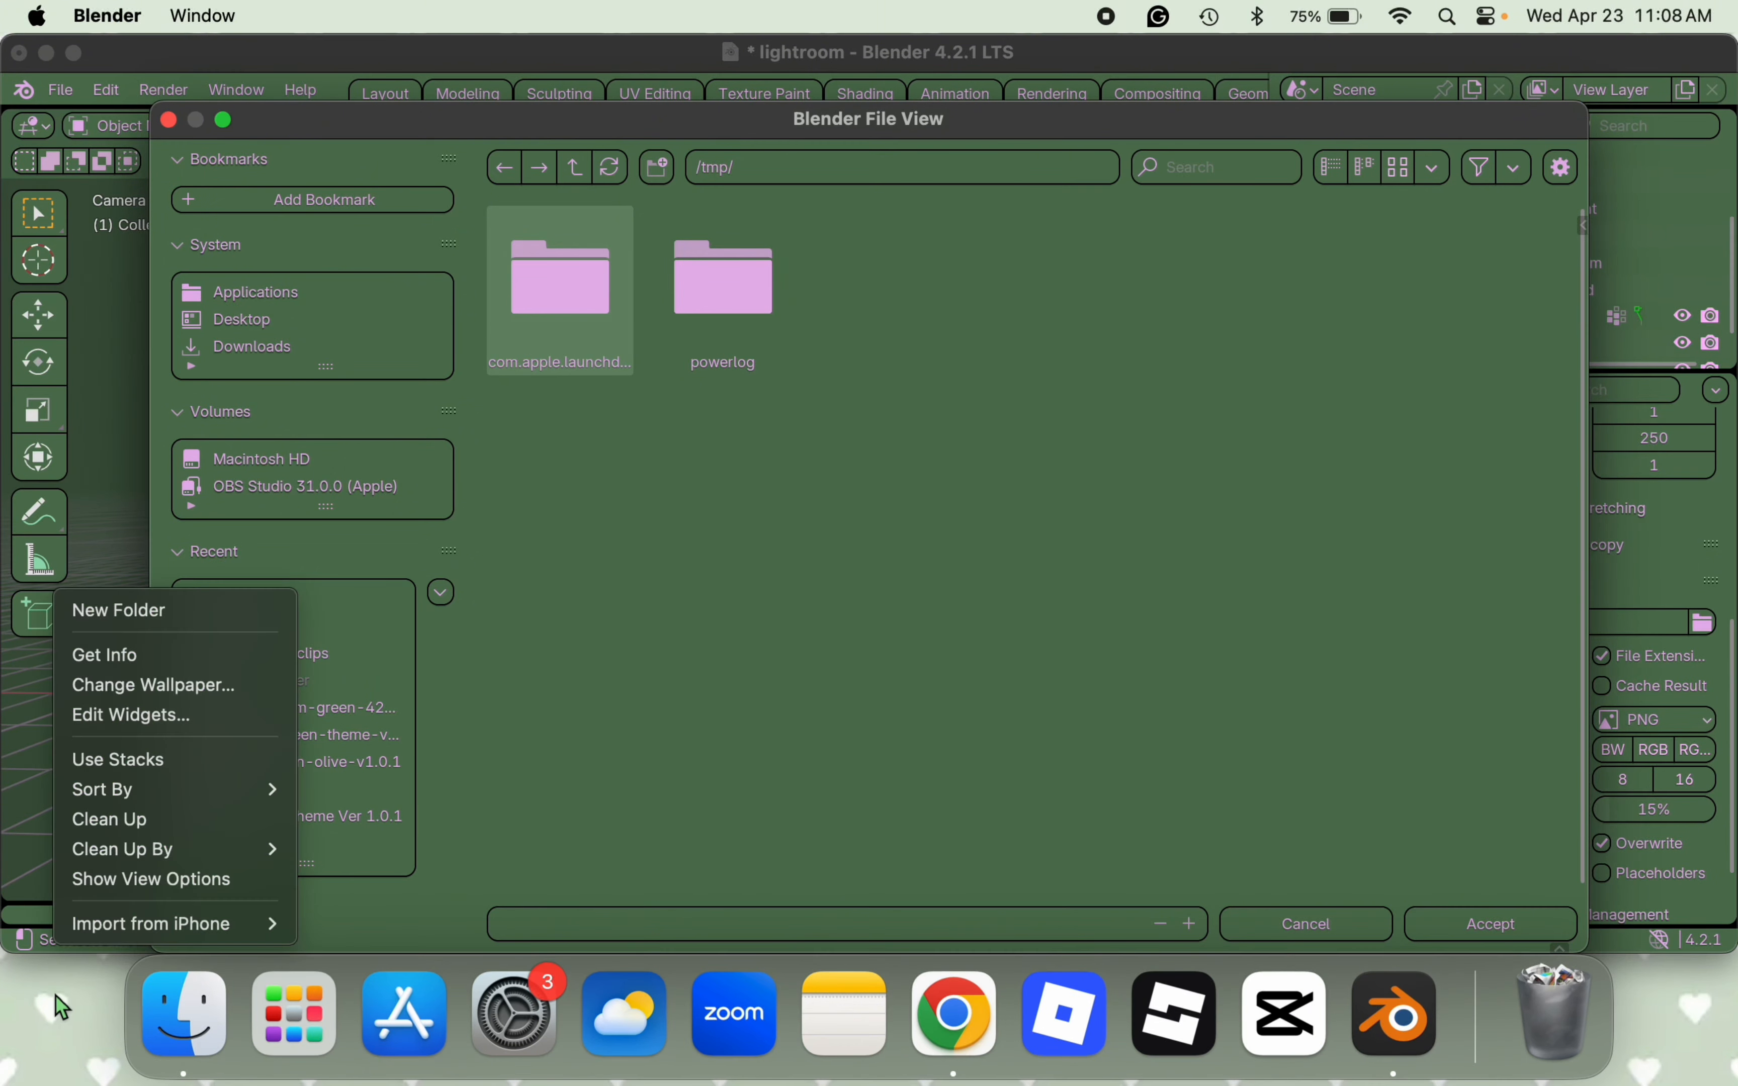
{"action": "left_click", "coordinate": [140, 624]}
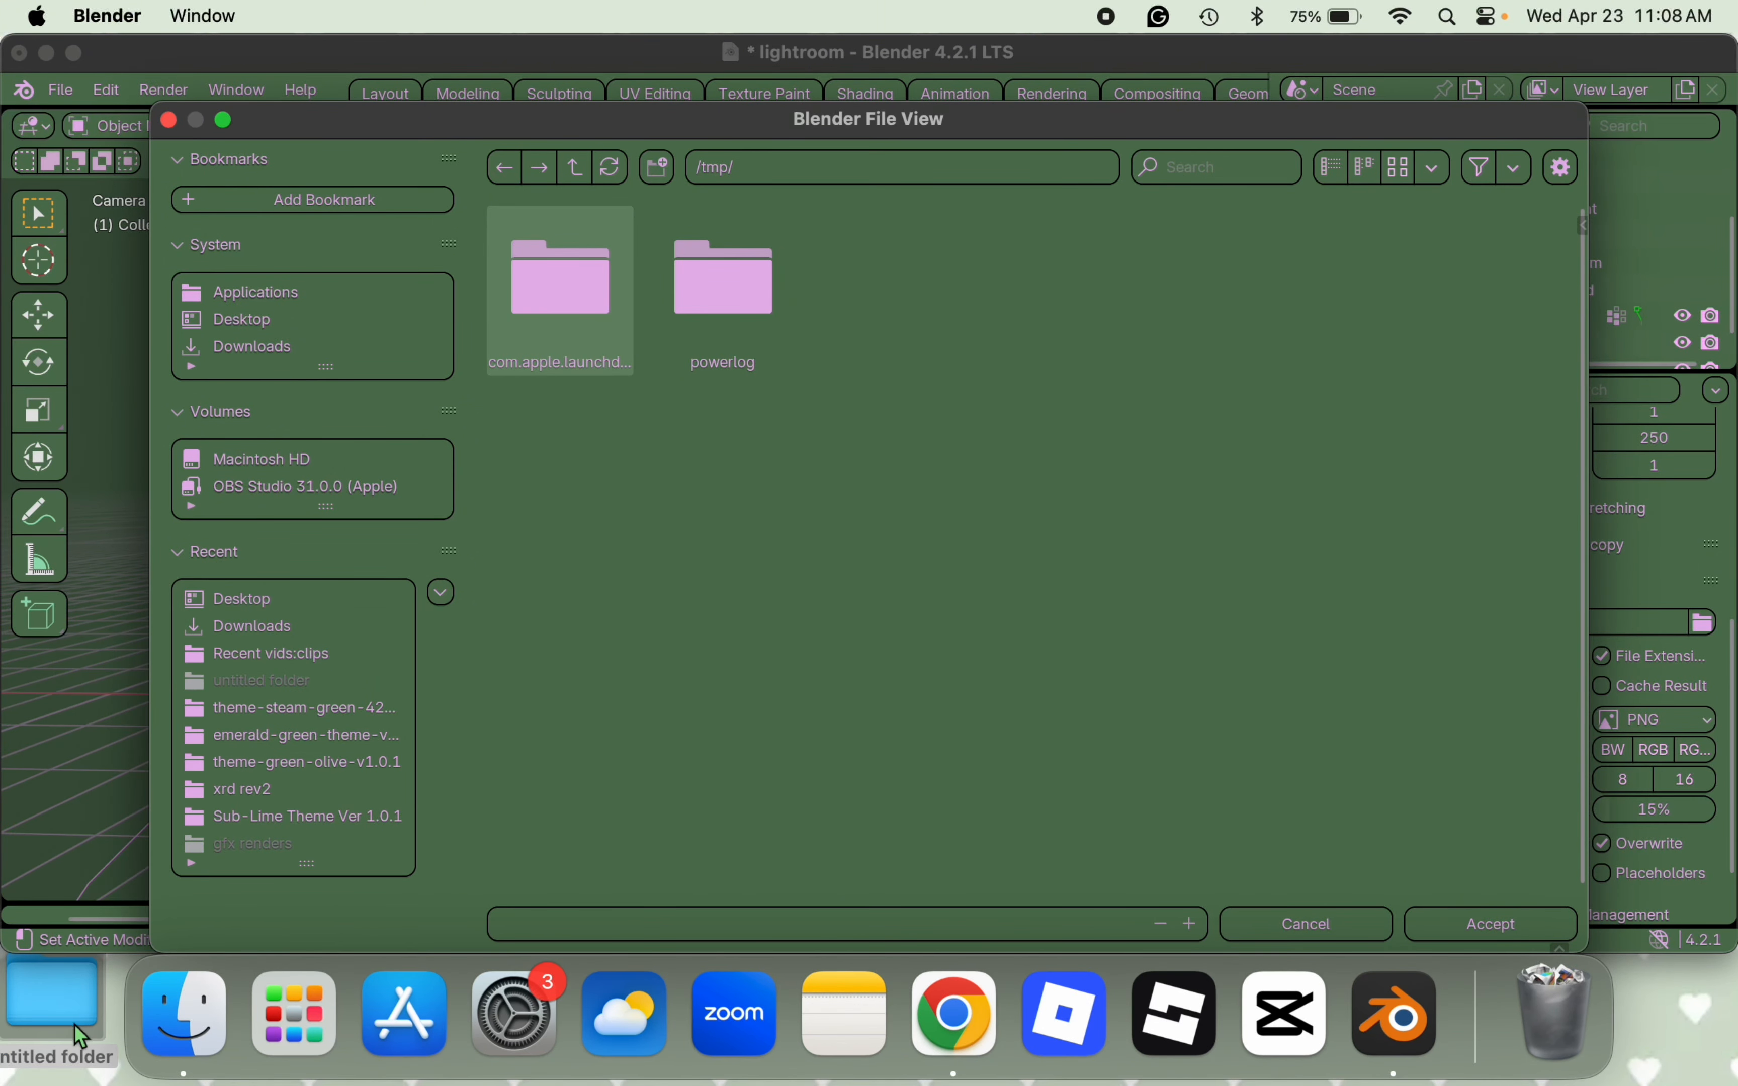
{"action": "left_click", "coordinate": [310, 321]}
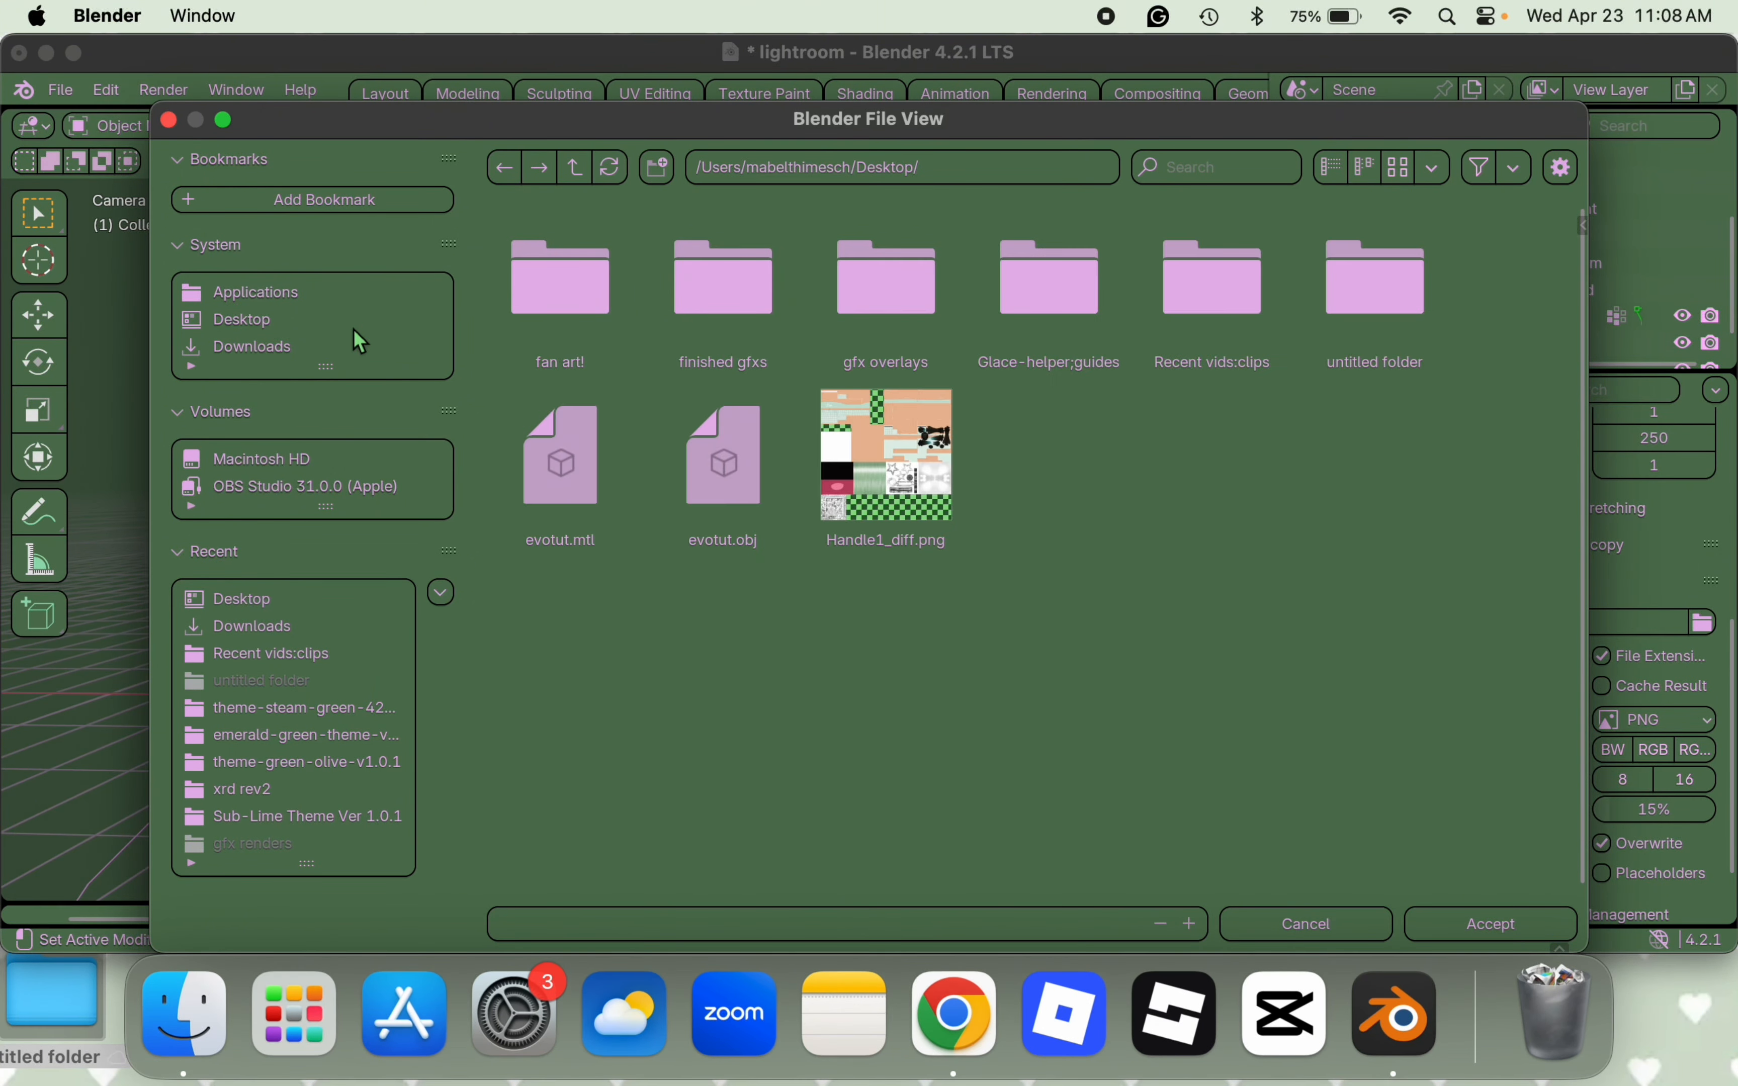
{"action": "double_click", "coordinate": [1425, 314]}
{"action": "left_click", "coordinate": [1491, 925]}
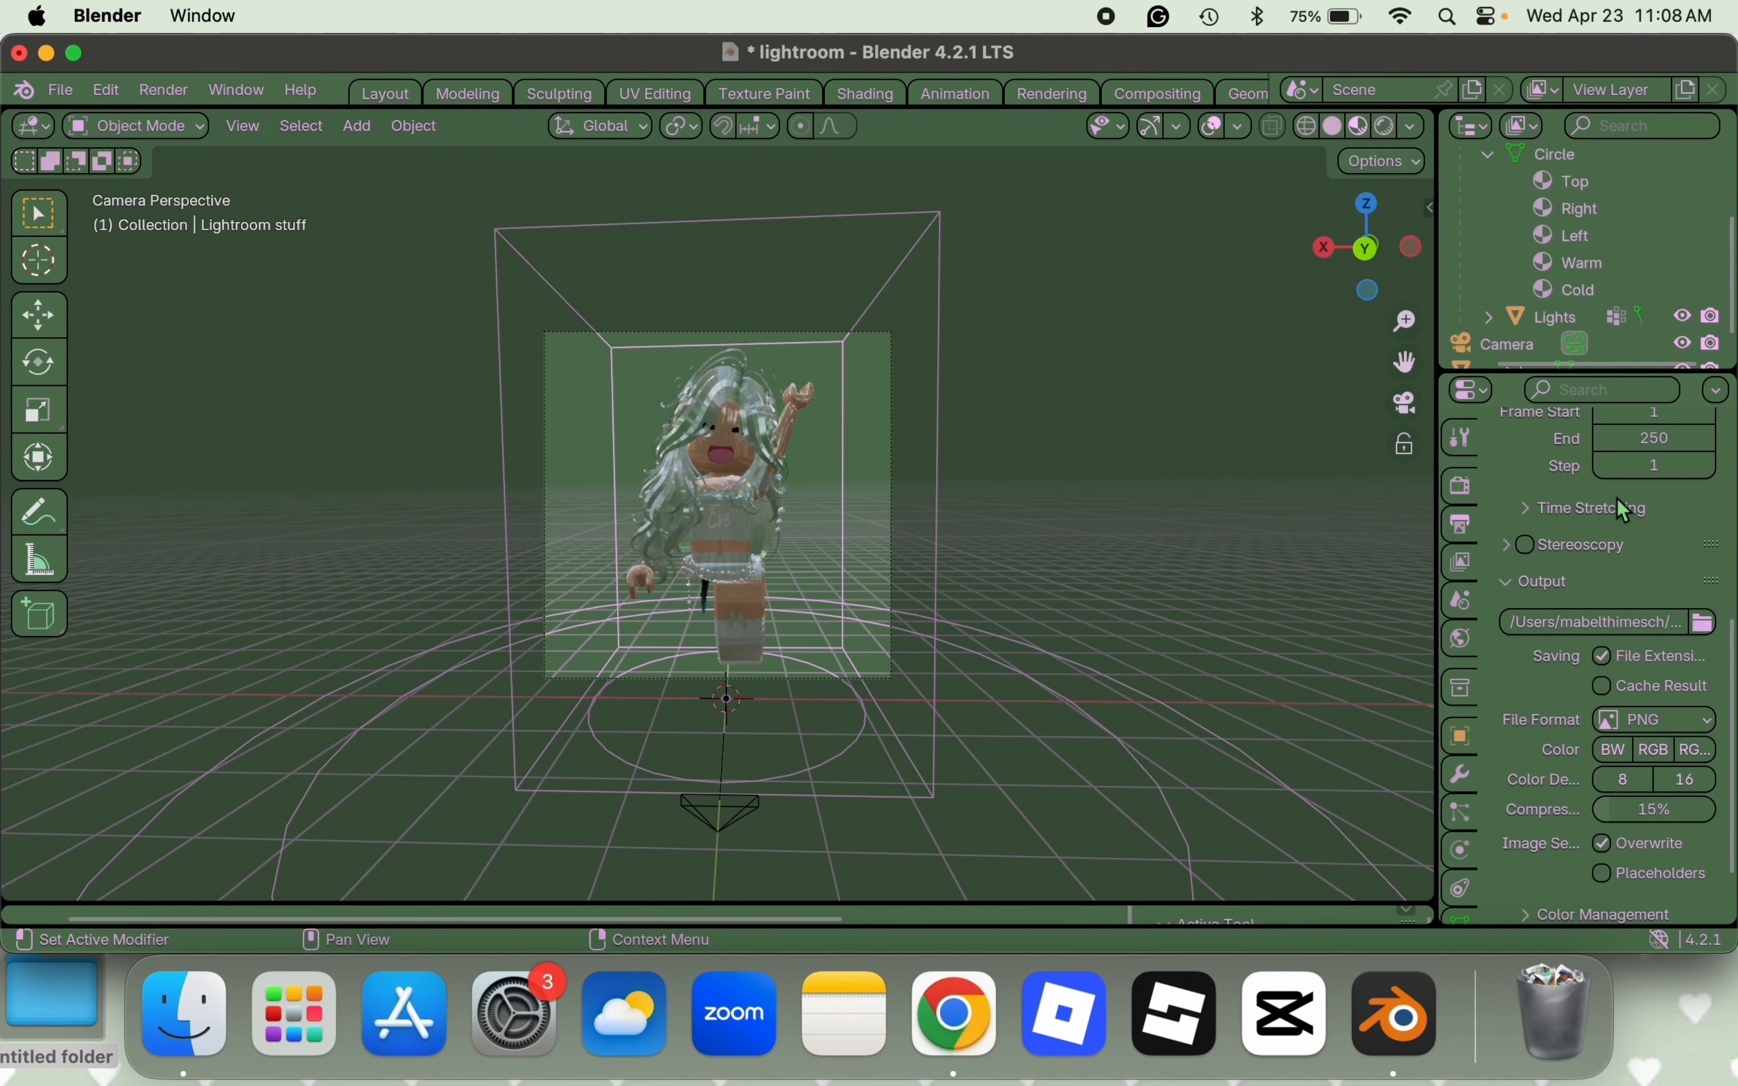
- Set the output file format to FFmpeg Video with QuickTime as the container
{"action": "scroll", "coordinate": [1617, 498], "scroll_direction": "down", "scroll_amount": 3}
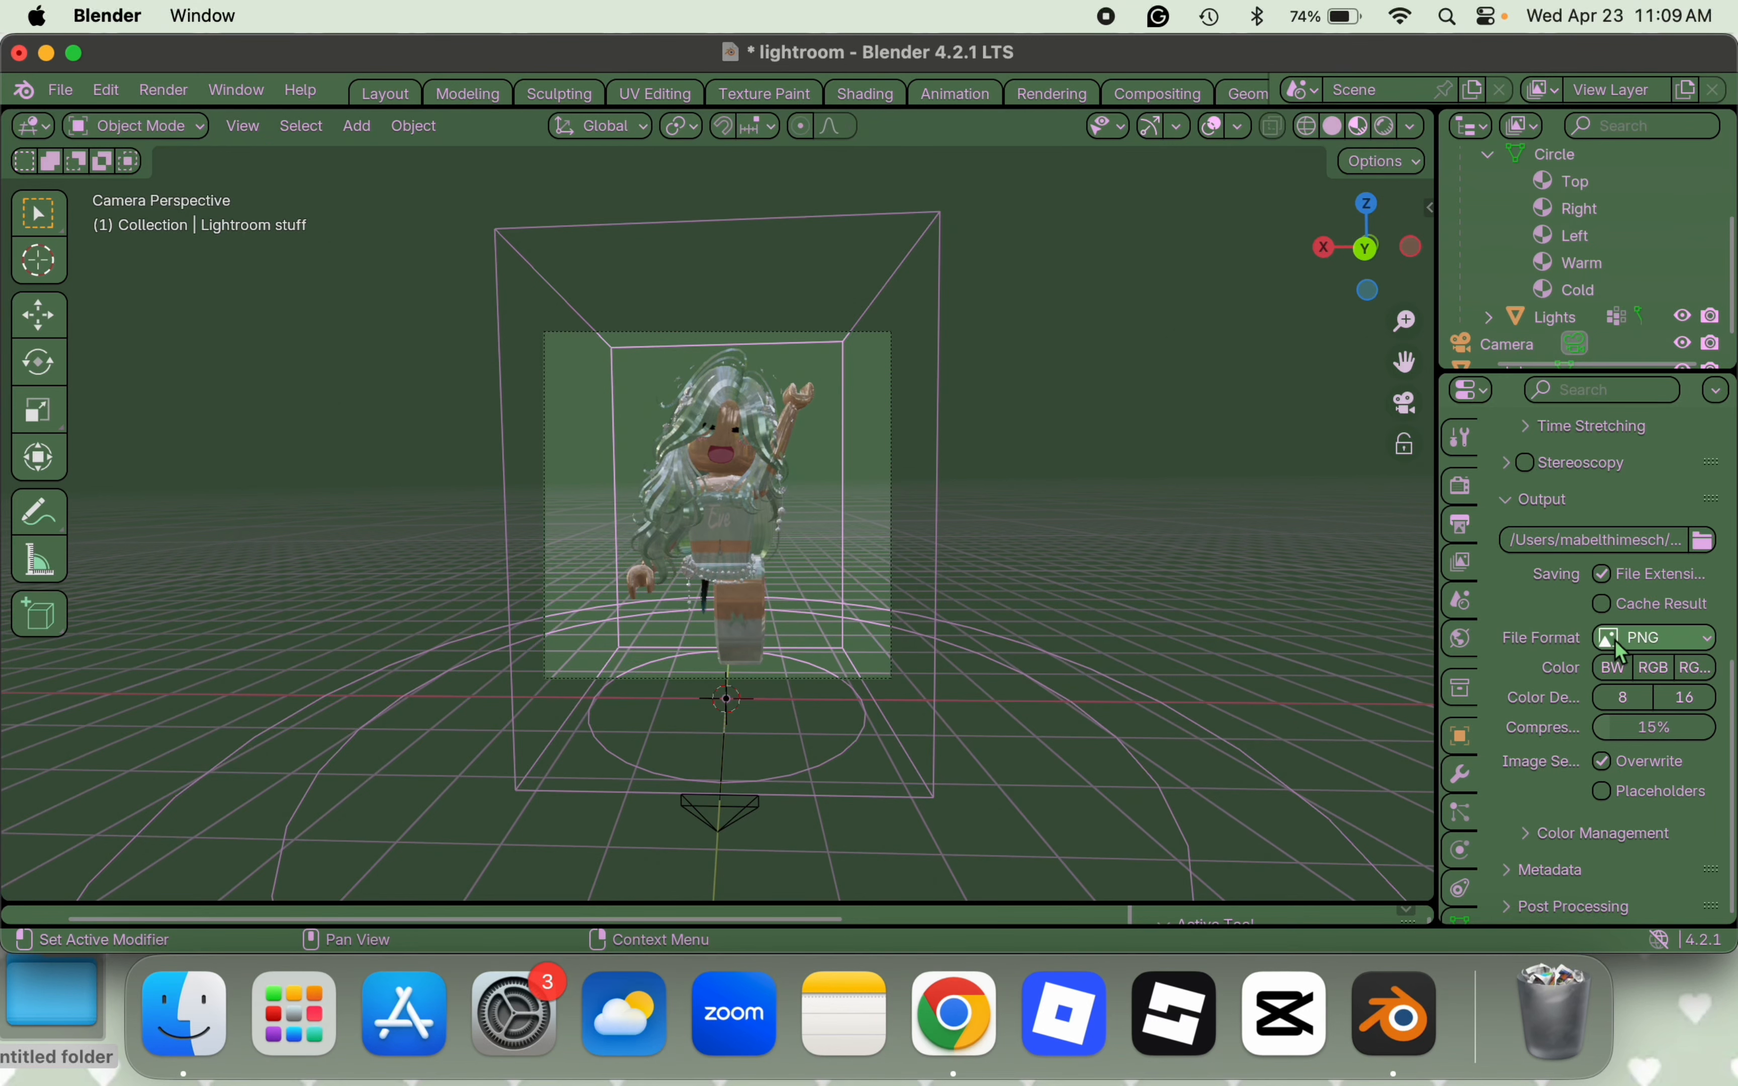
{"action": "left_click", "coordinate": [1632, 639]}
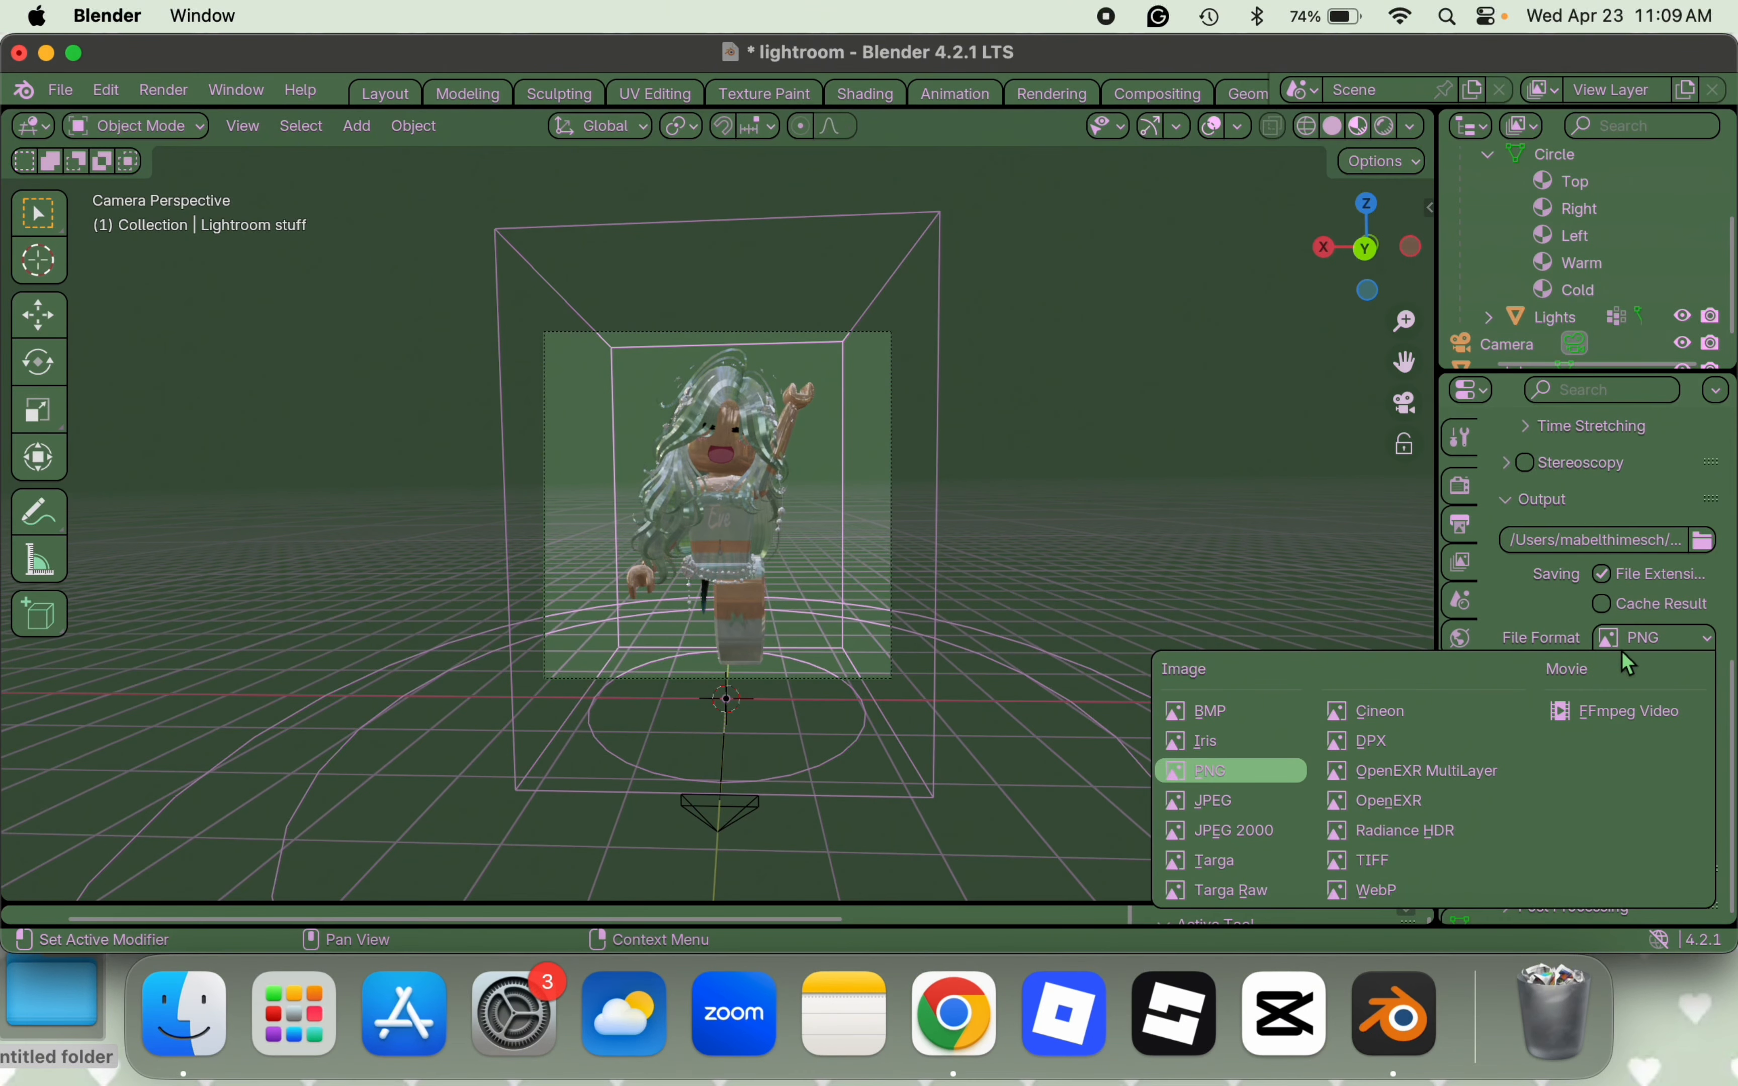
{"action": "left_click", "coordinate": [1600, 720]}
{"action": "scroll", "coordinate": [1588, 739], "scroll_direction": "up", "scroll_amount": 5}
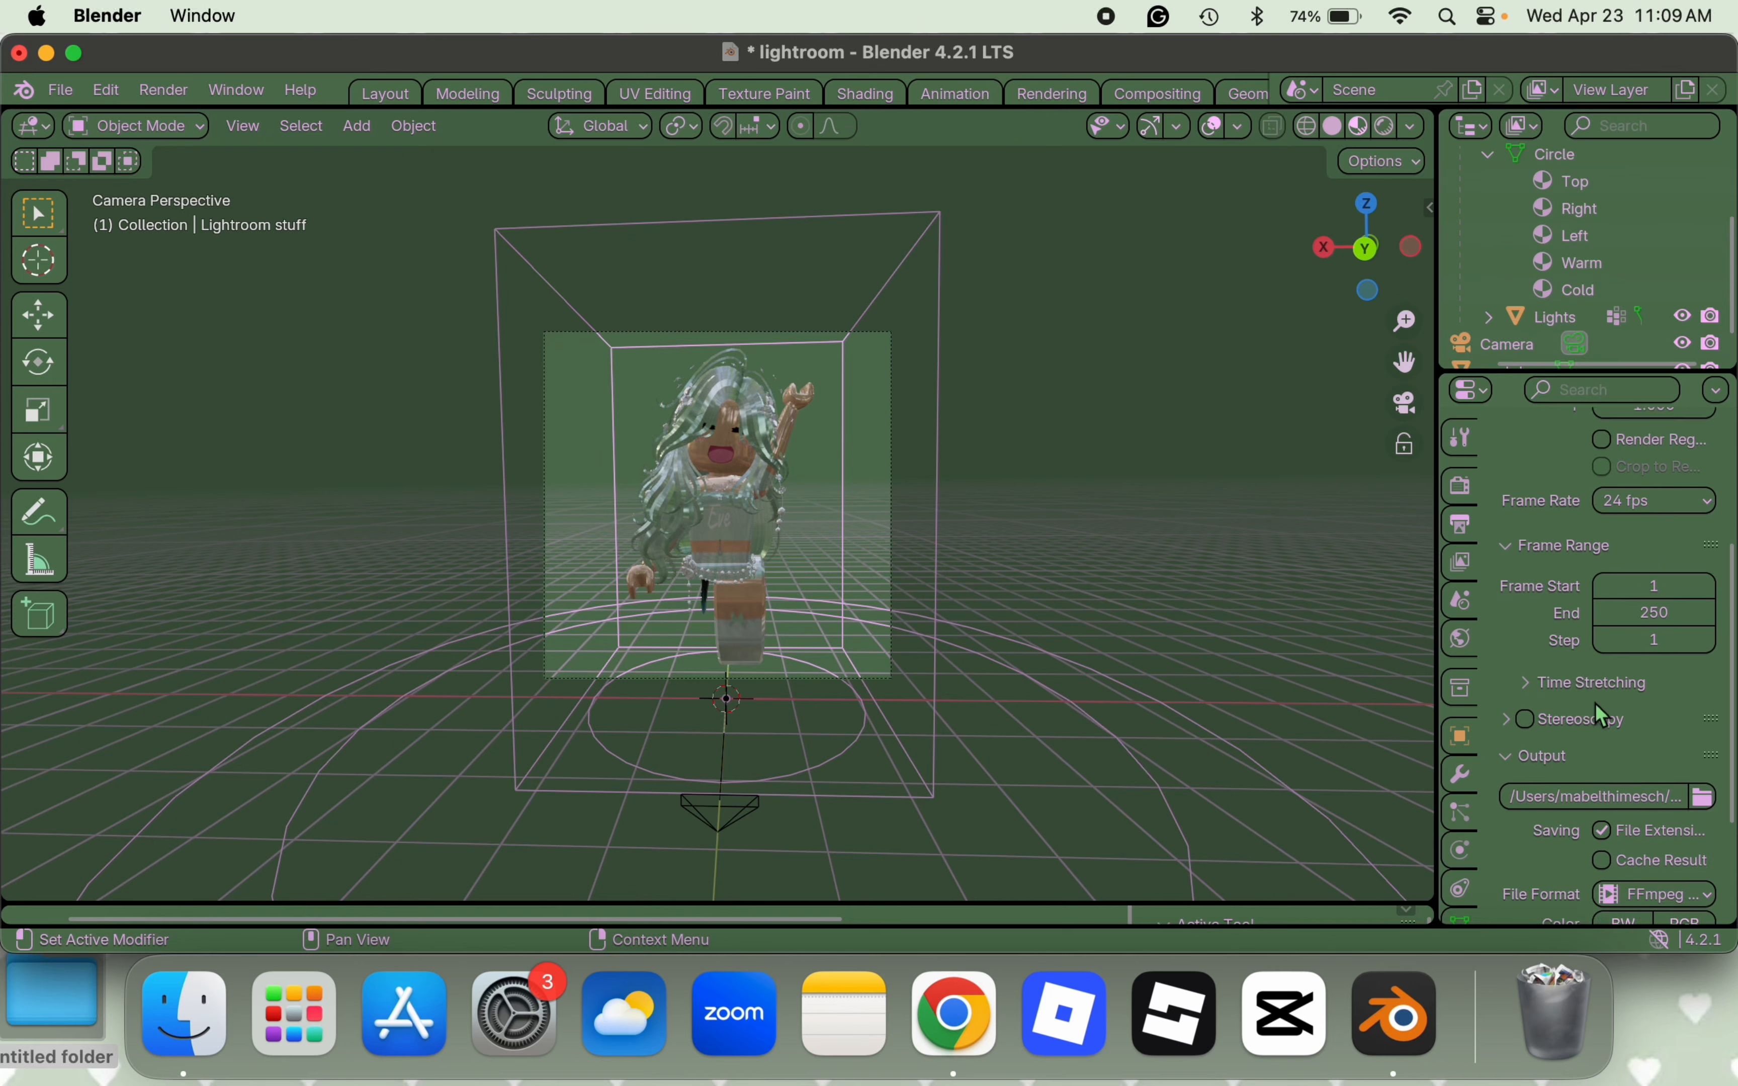
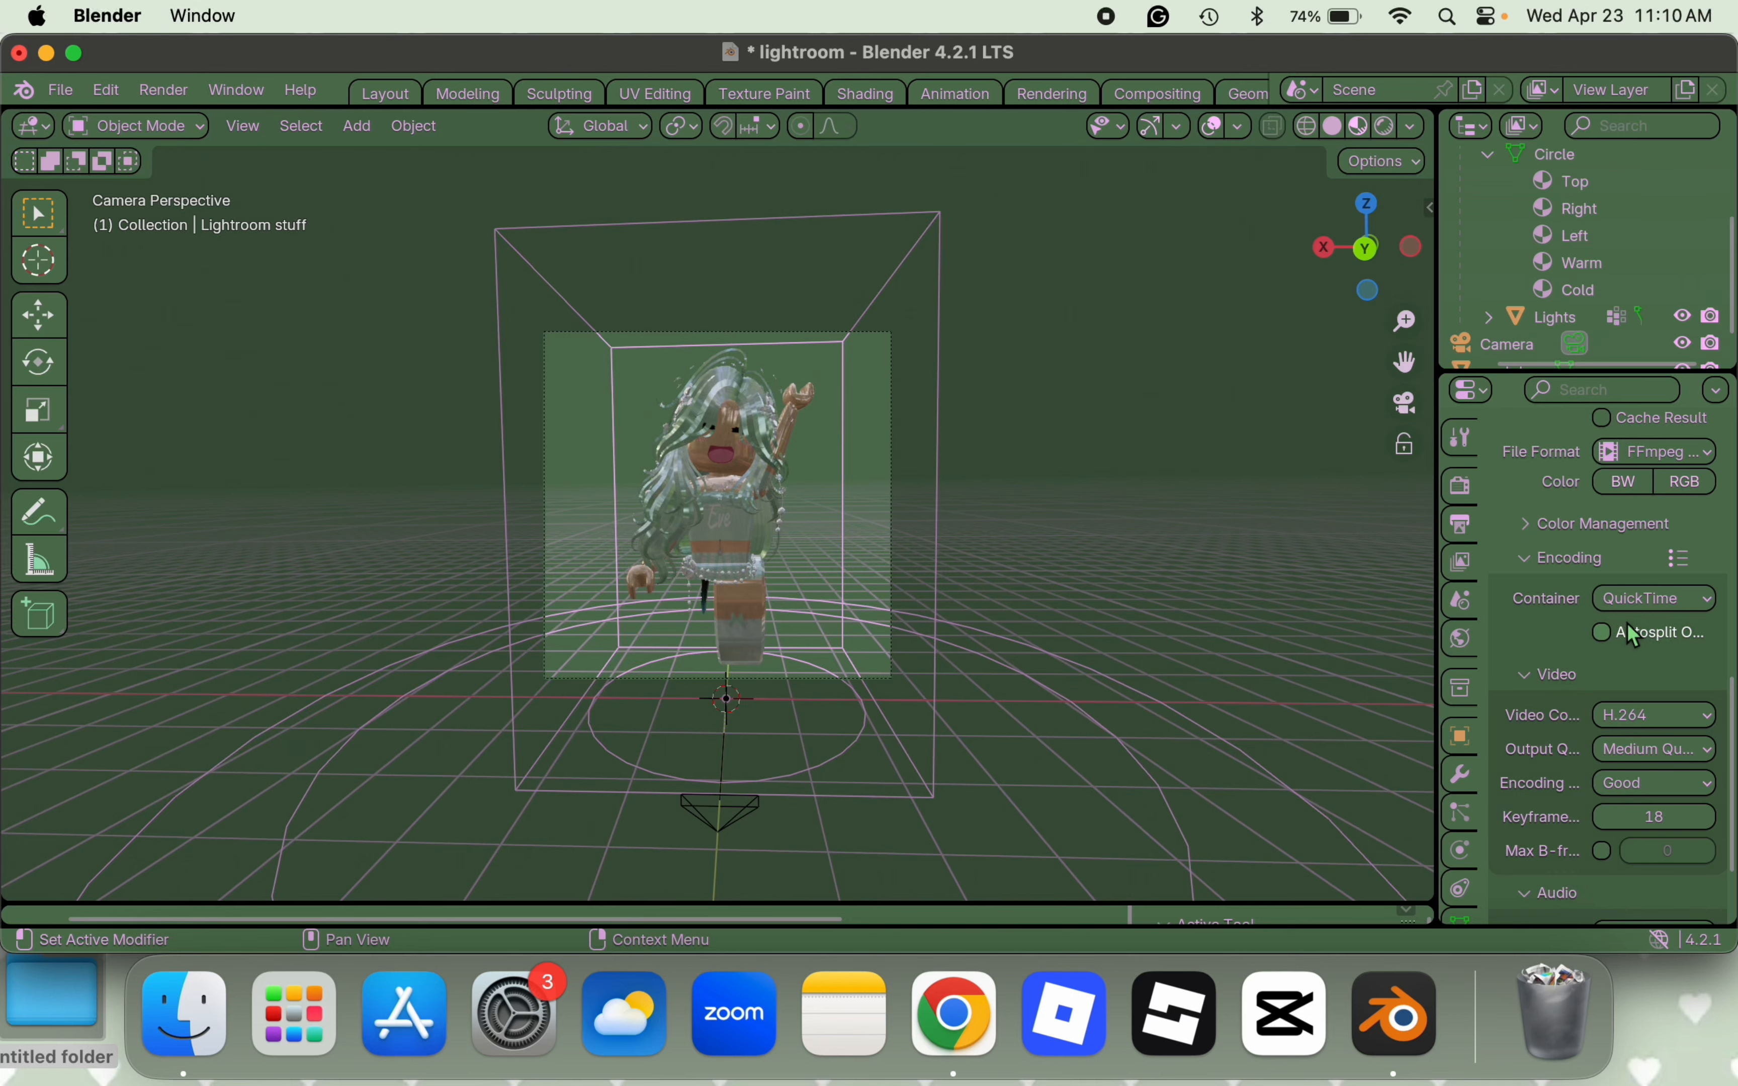
{"action": "left_click", "coordinate": [1651, 598]}
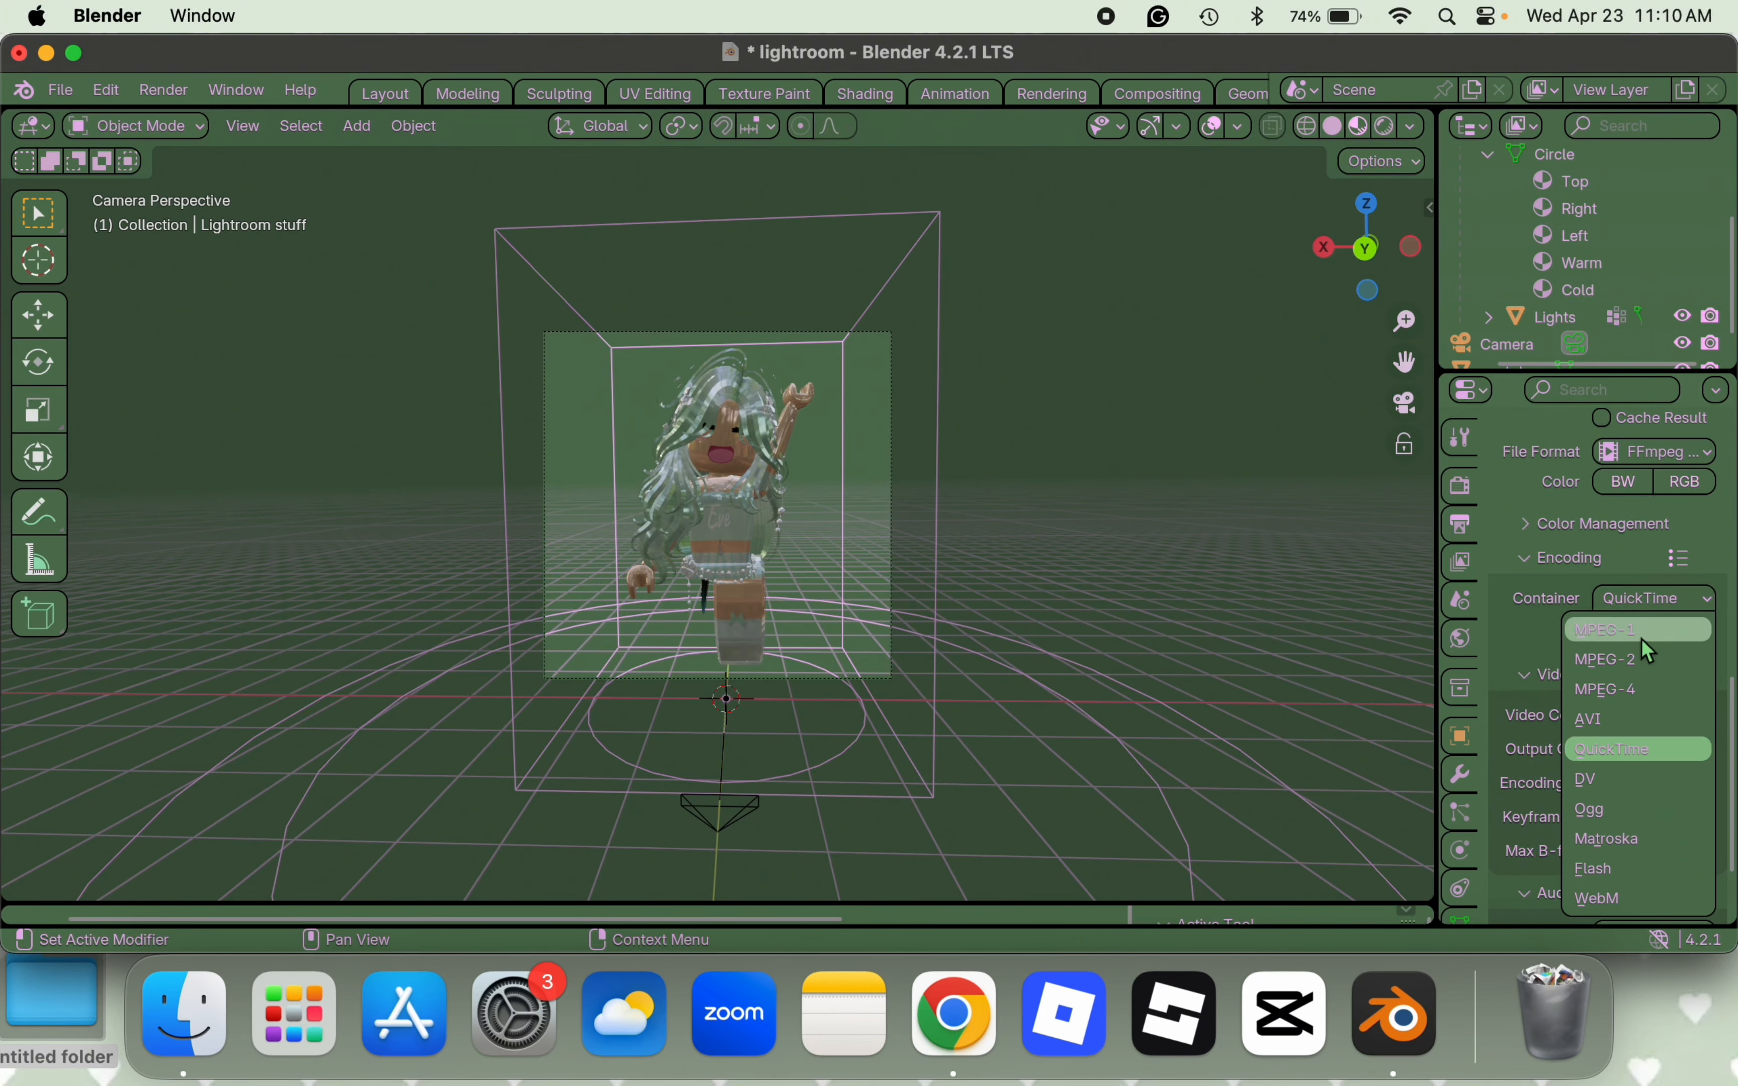
{"action": "left_click", "coordinate": [1620, 751]}
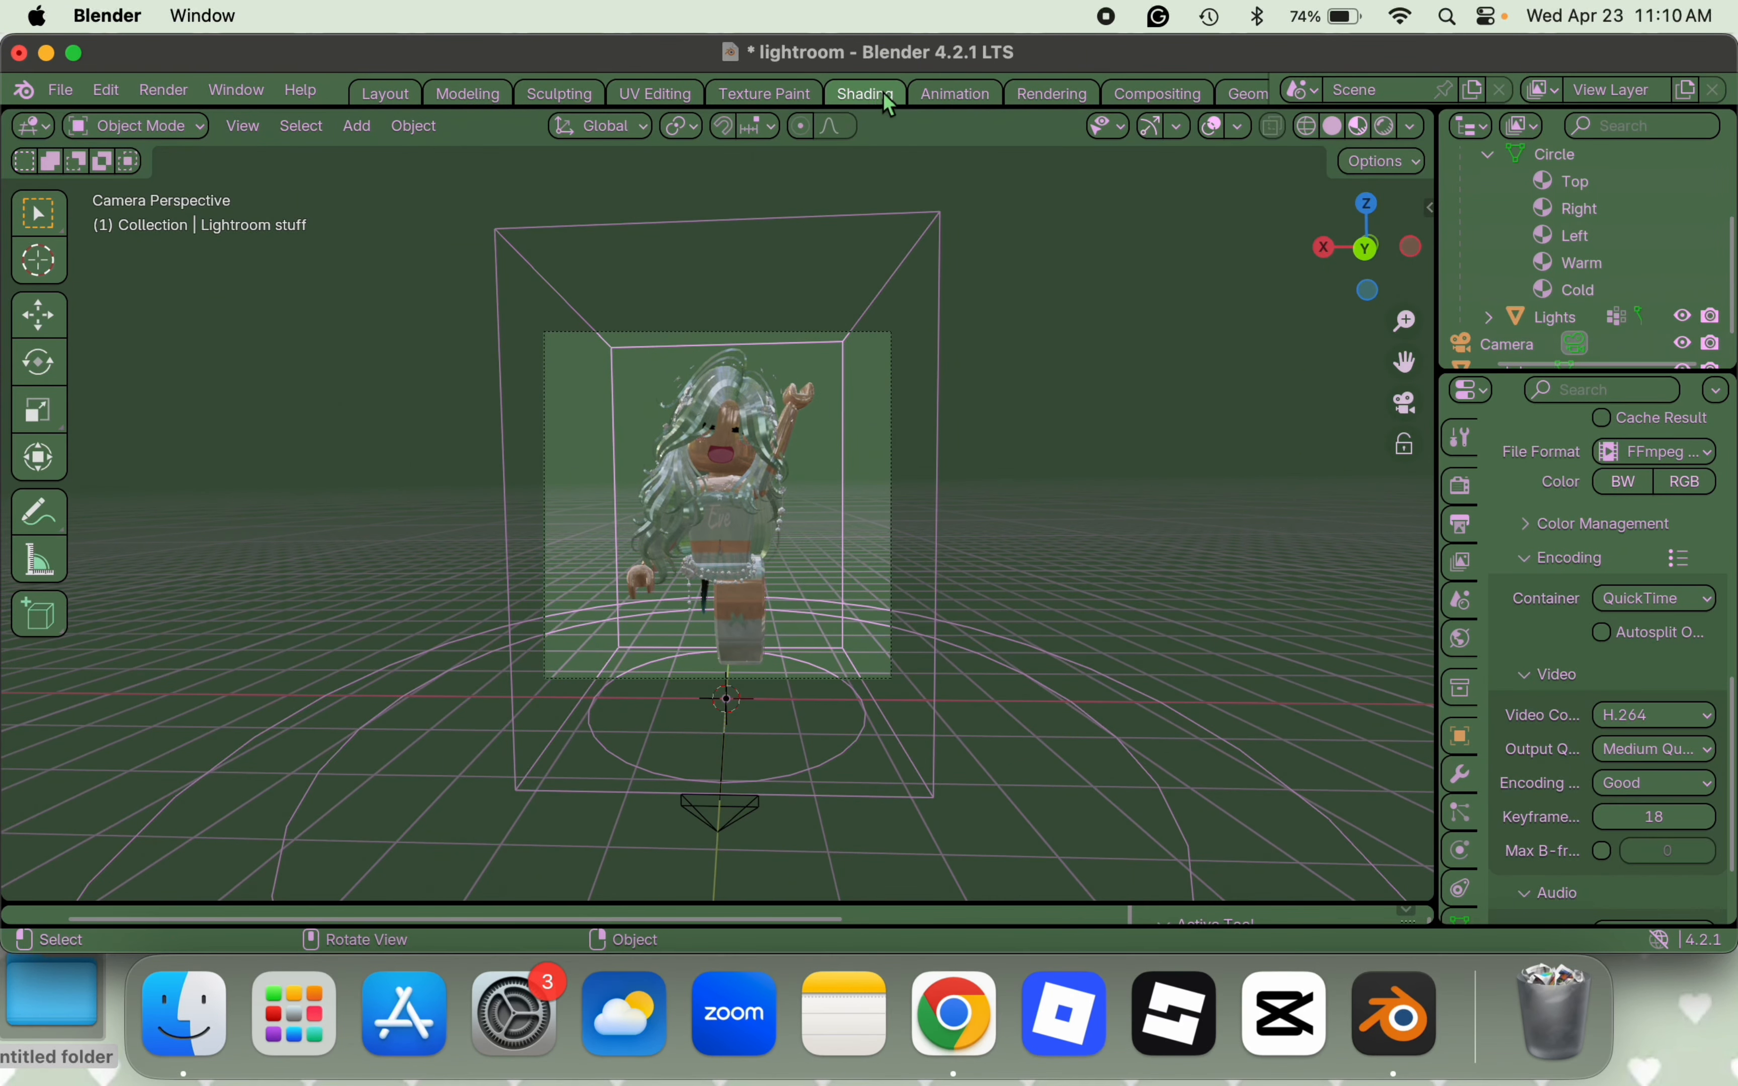
- Switch to the Animation workspace and show the large viewport through the camera with Material Preview shading
{"action": "left_click", "coordinate": [946, 96]}
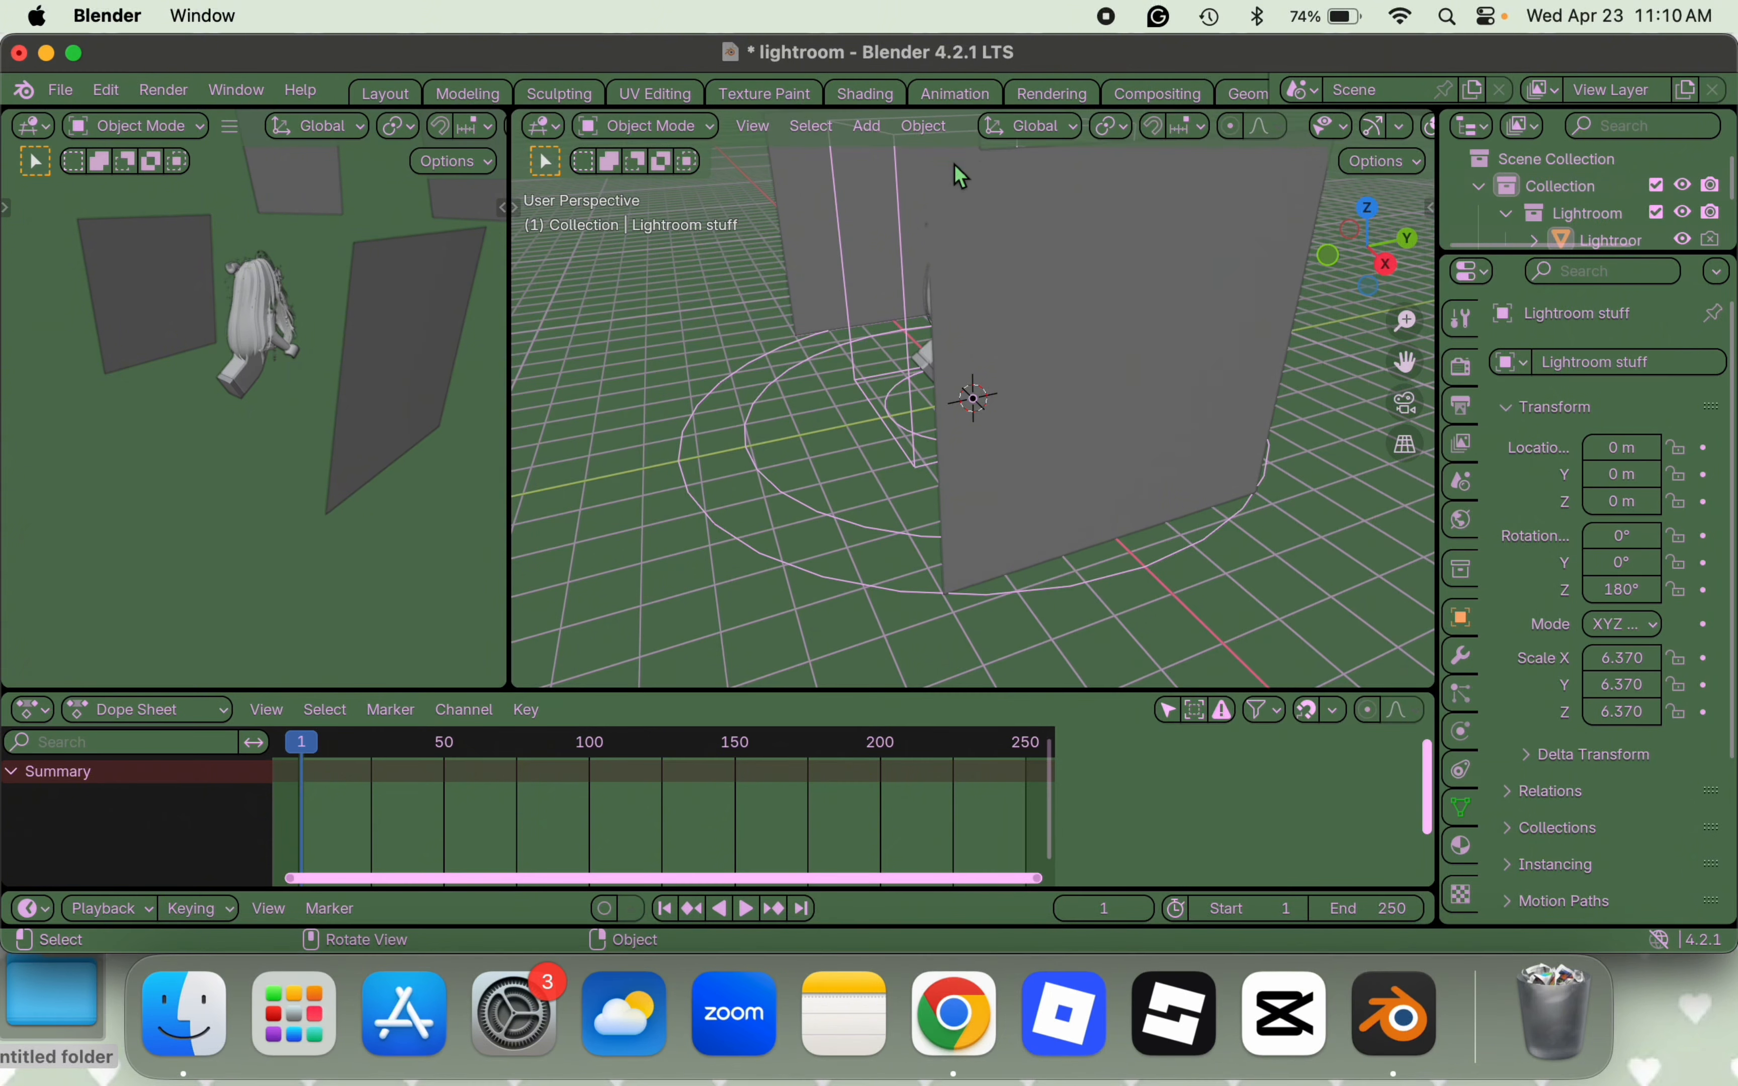
{"action": "left_click", "coordinate": [1407, 410]}
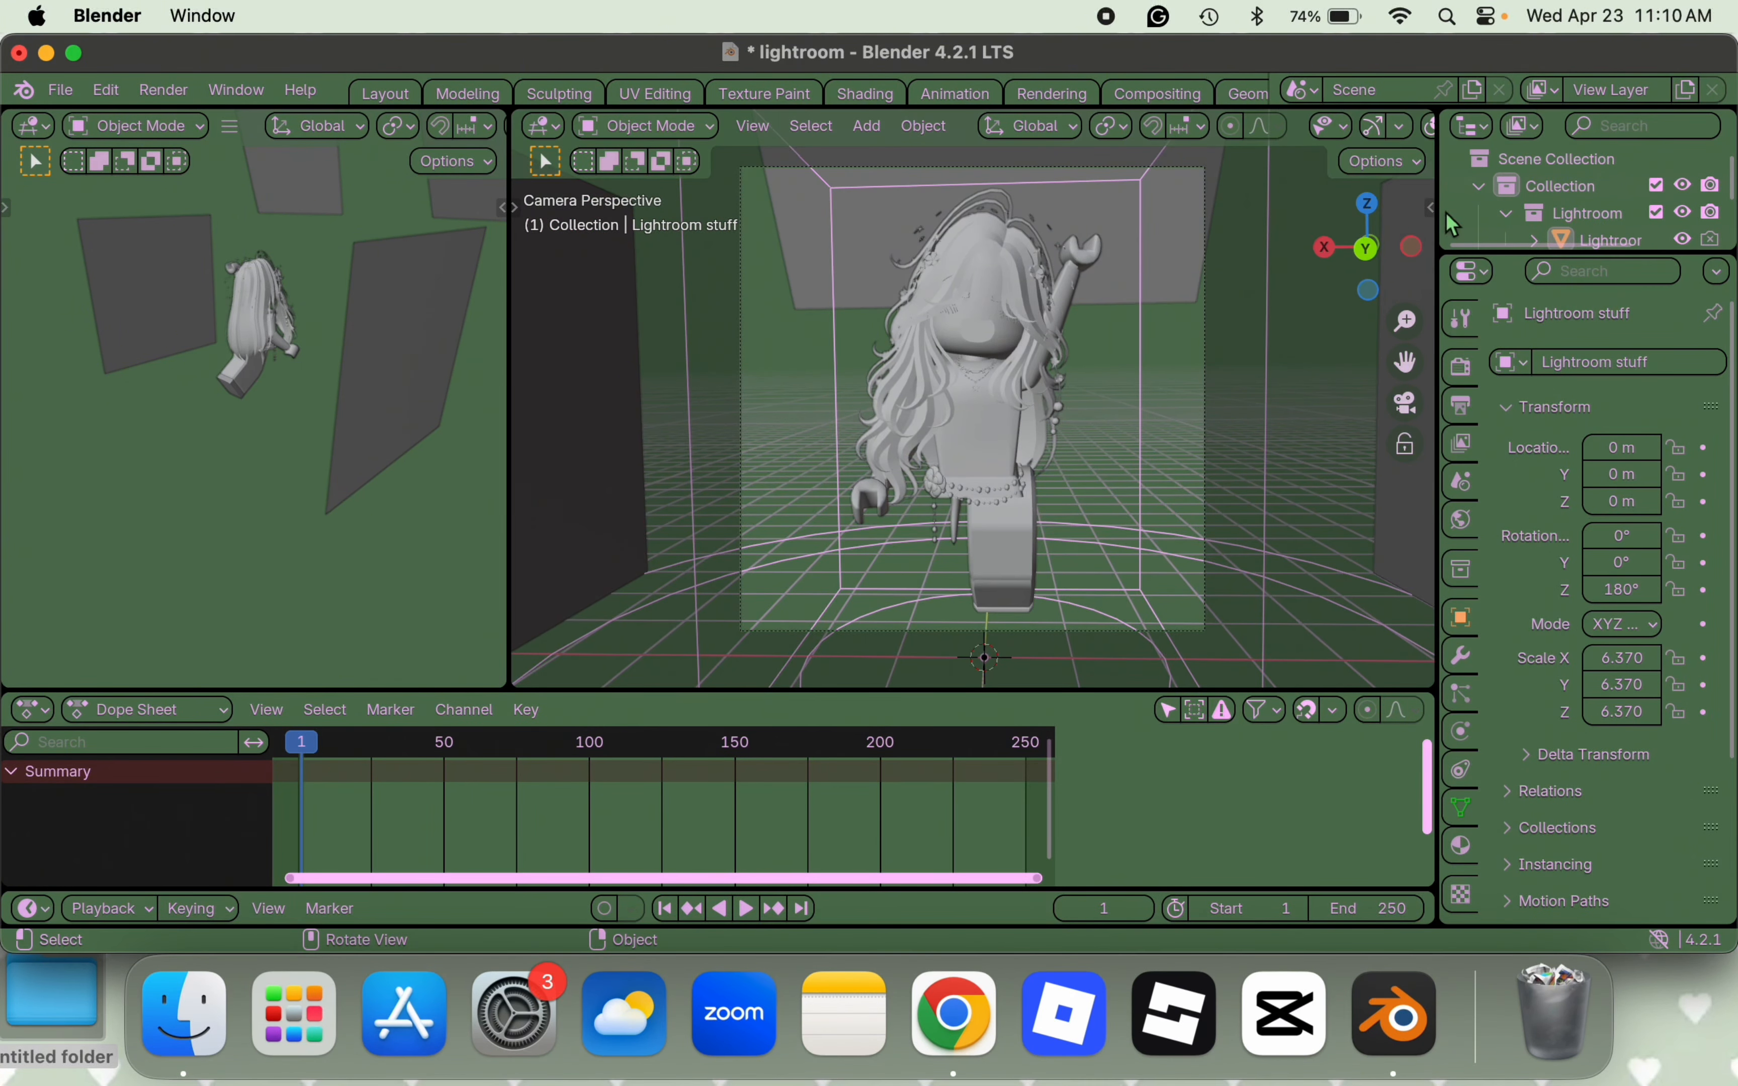
{"action": "scroll", "coordinate": [1350, 128], "scroll_direction": "right", "scroll_amount": 5}
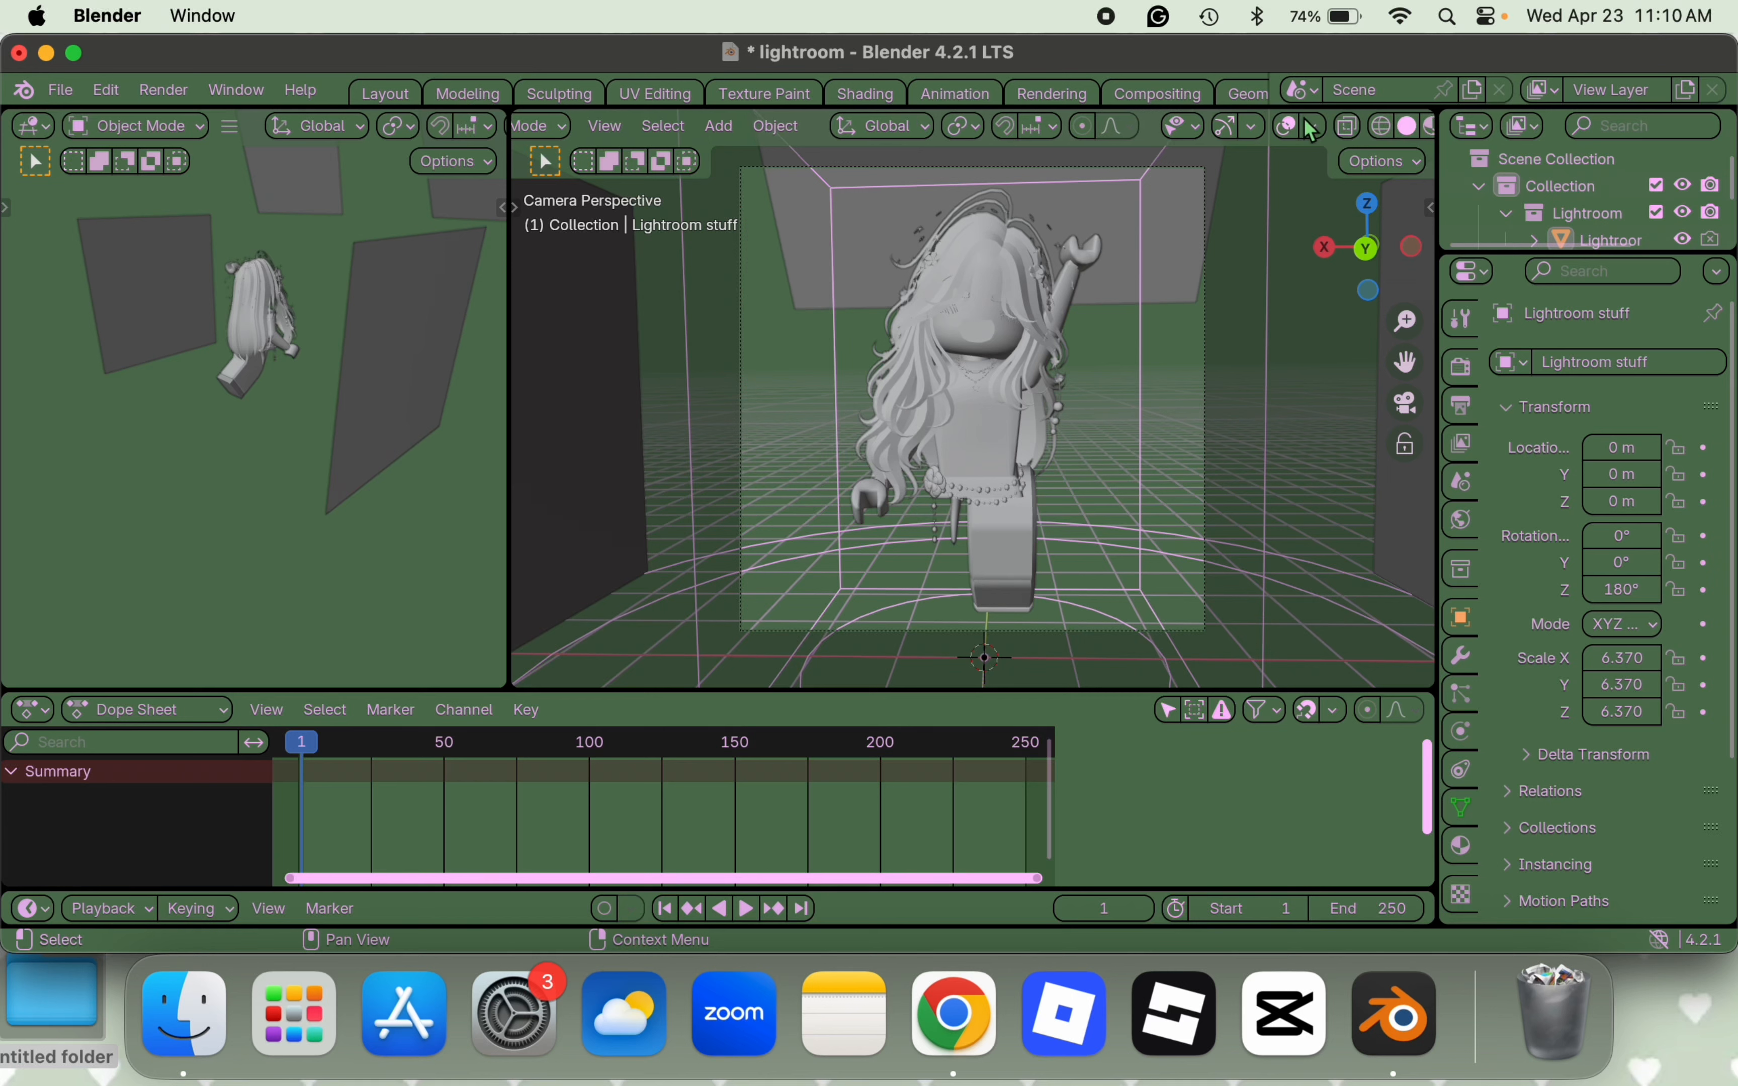
{"action": "scroll", "coordinate": [1311, 131], "scroll_direction": "right", "scroll_amount": 3}
{"action": "left_click", "coordinate": [1363, 129]}
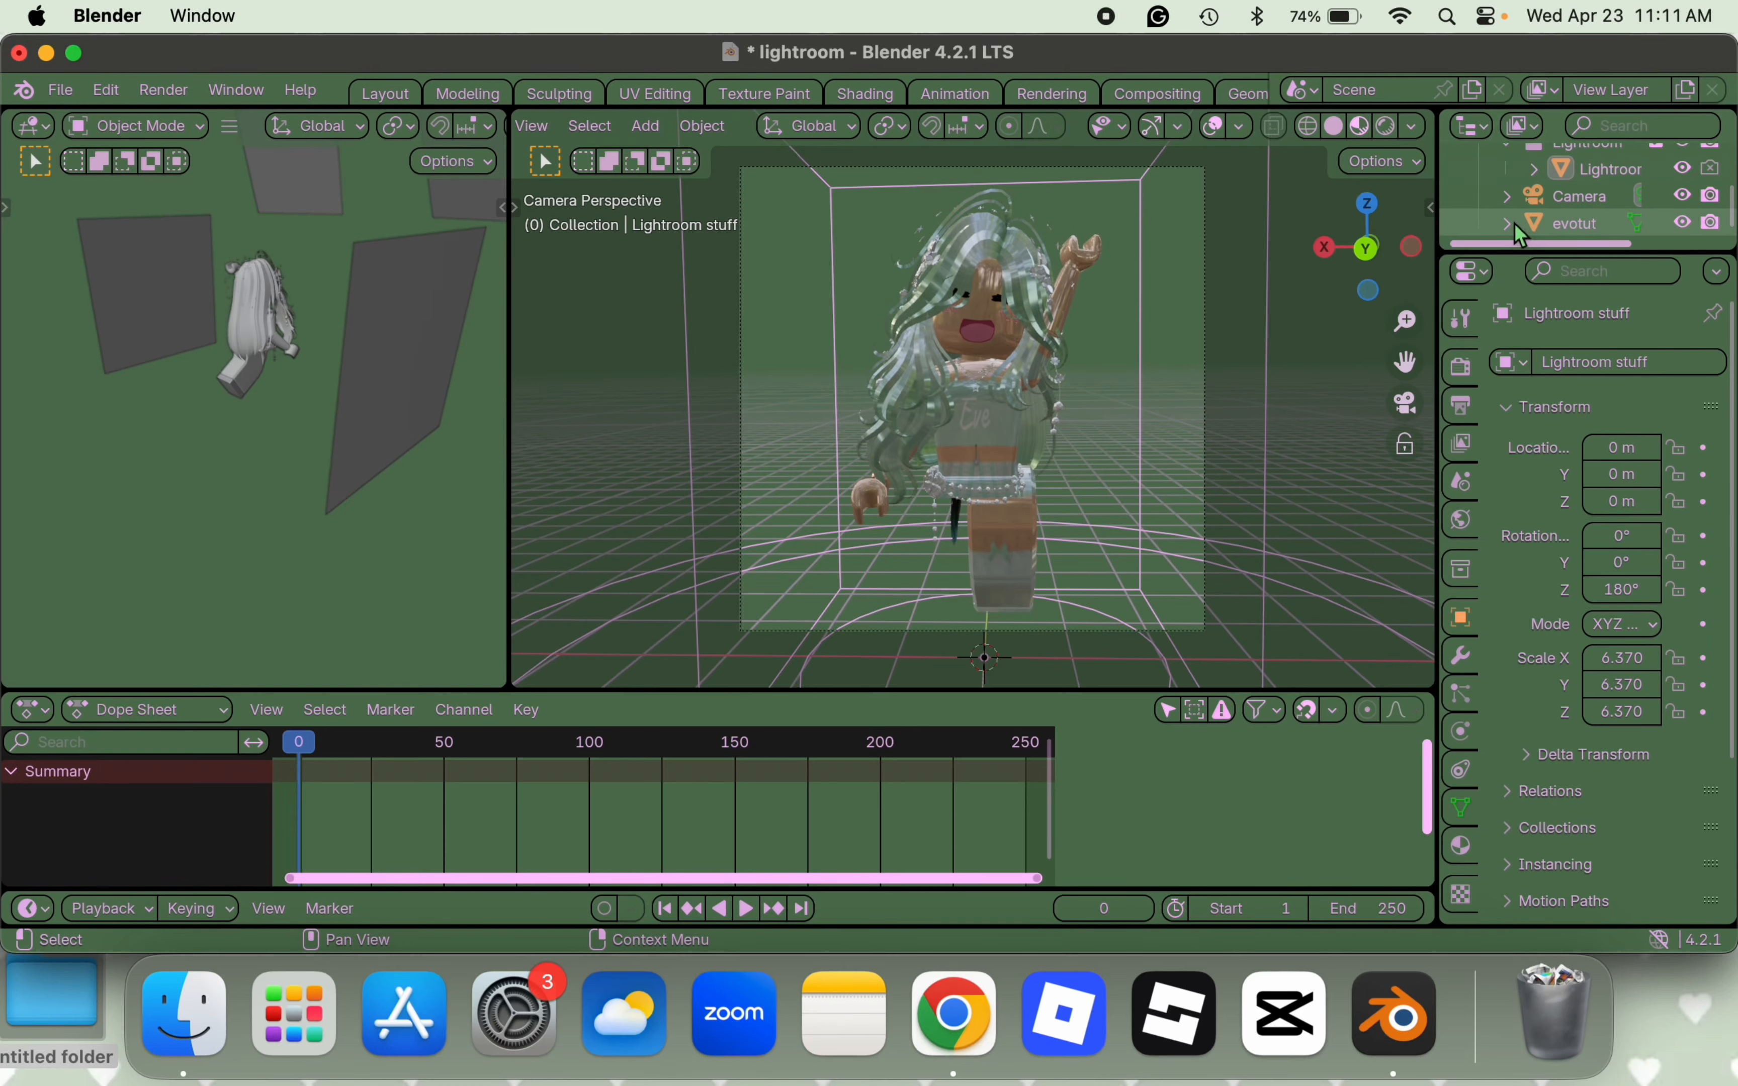
- Rotate the evotut avatar to -33° on Z and insert a keyframe for it at frame 0
{"action": "left_click", "coordinate": [1526, 224]}
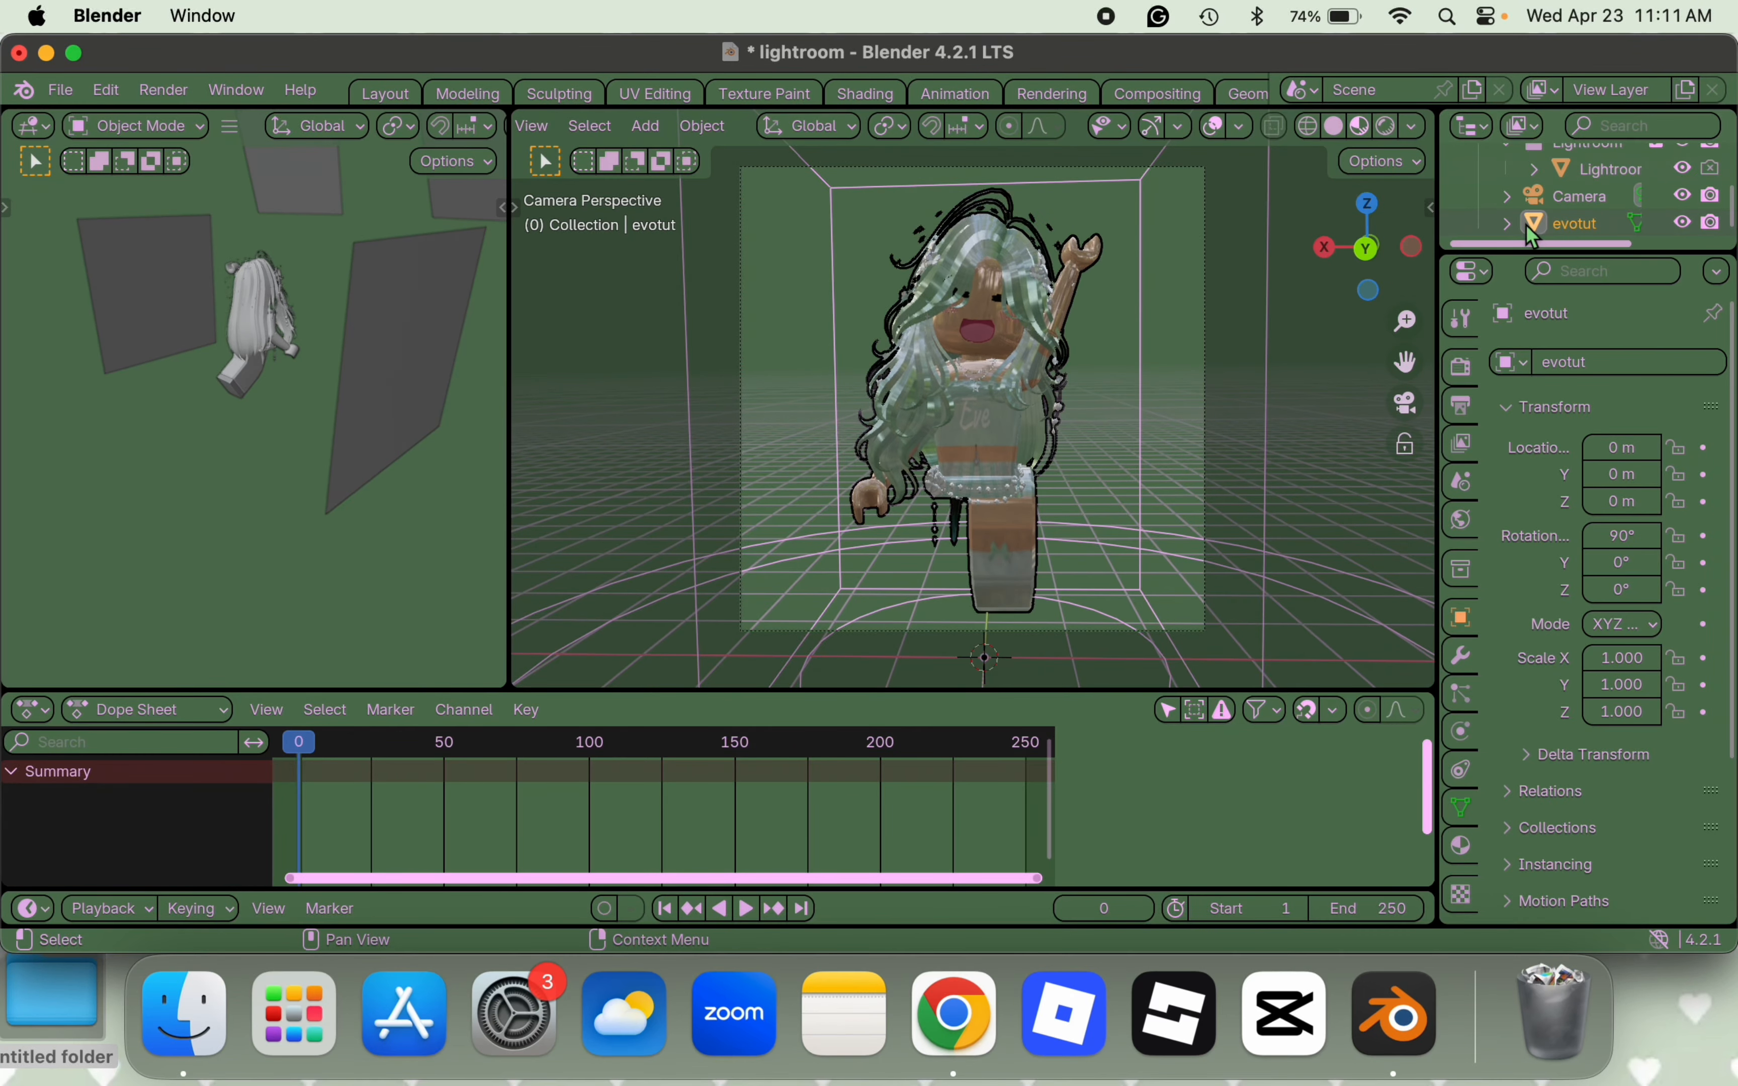
{"action": "left_click_drag", "start_coordinate": [1612, 593], "coordinate": [1565, 594]}
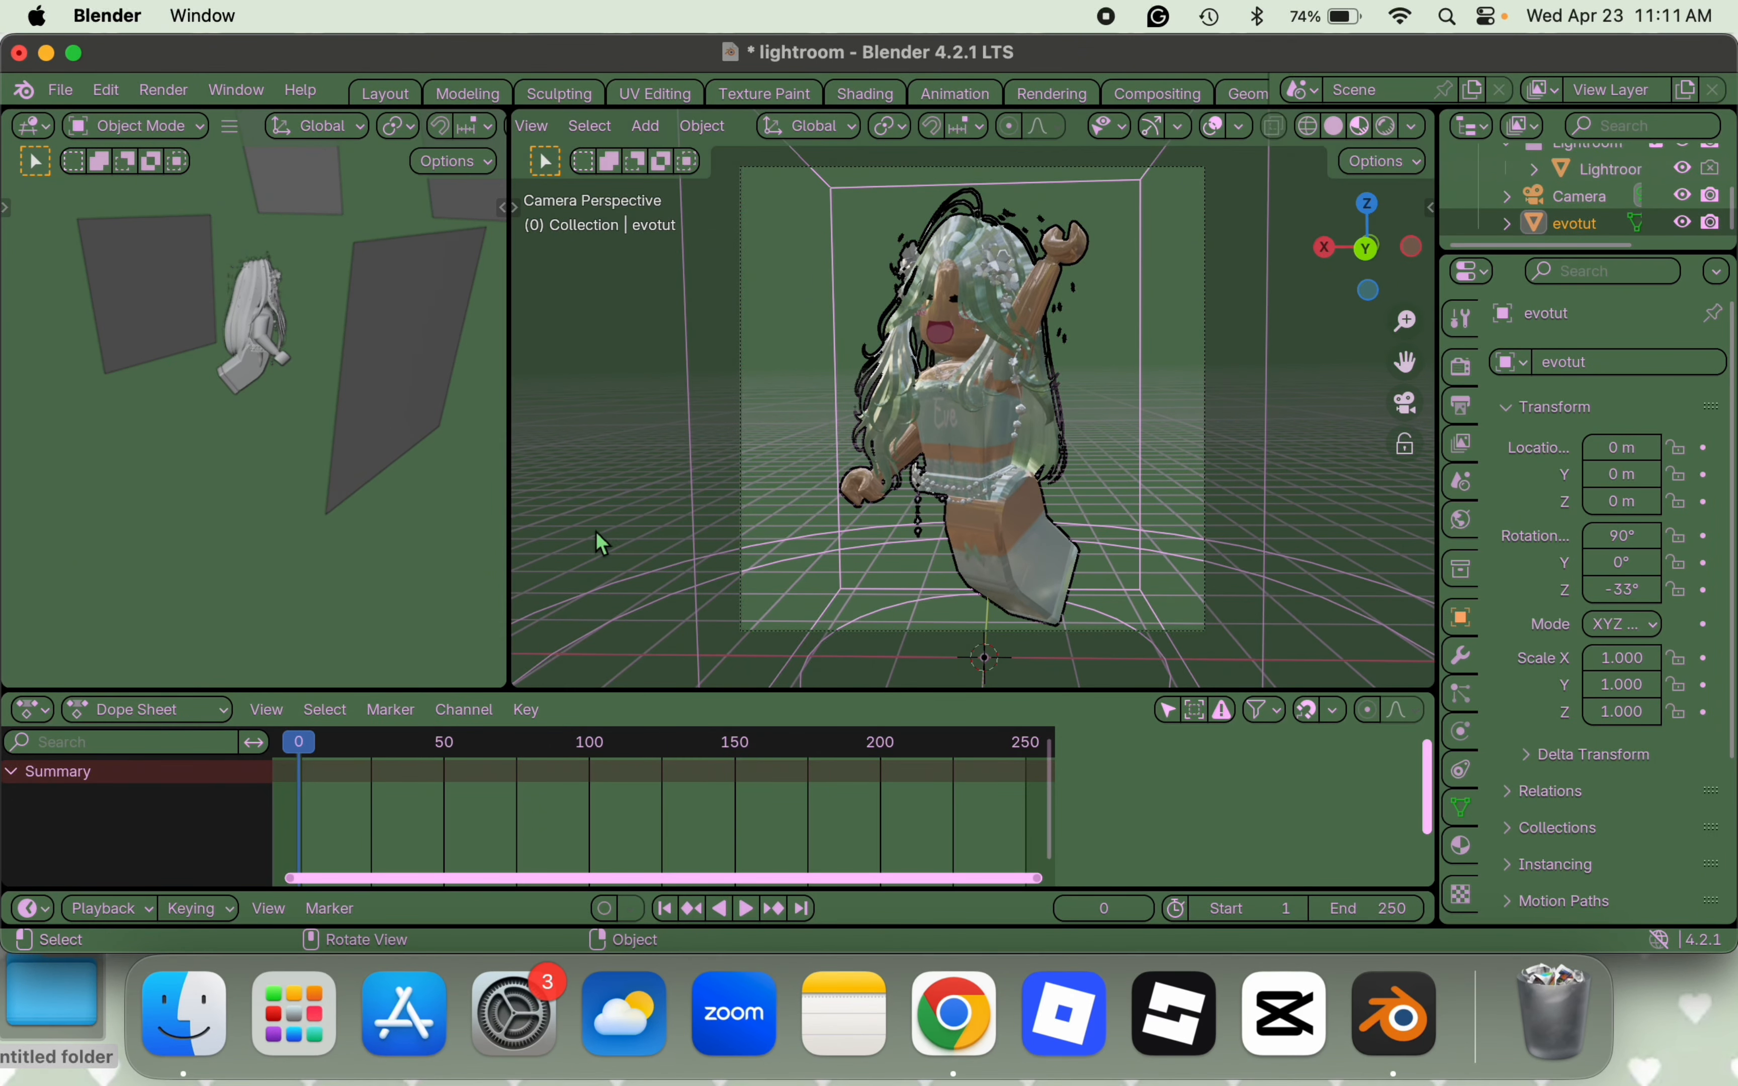
{"action": "right_click", "coordinate": [933, 406]}
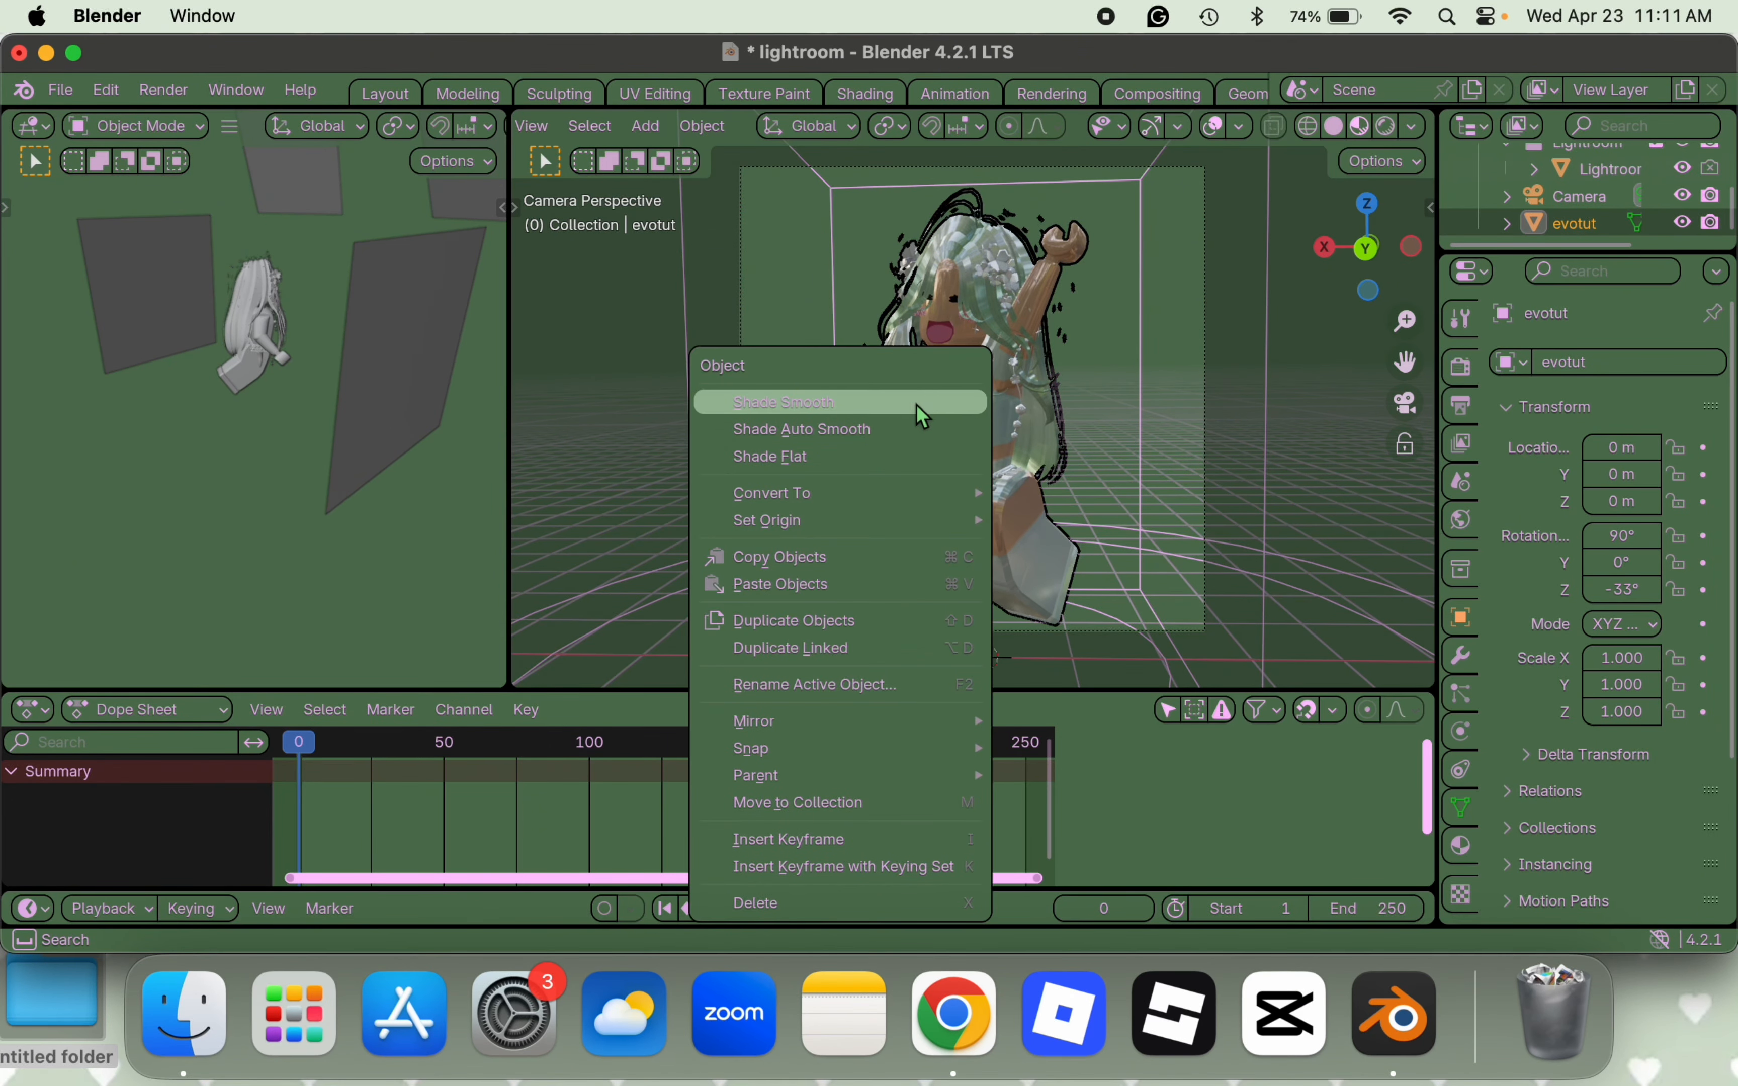
{"action": "right_click", "coordinate": [964, 316]}
{"action": "left_click", "coordinate": [840, 755]}
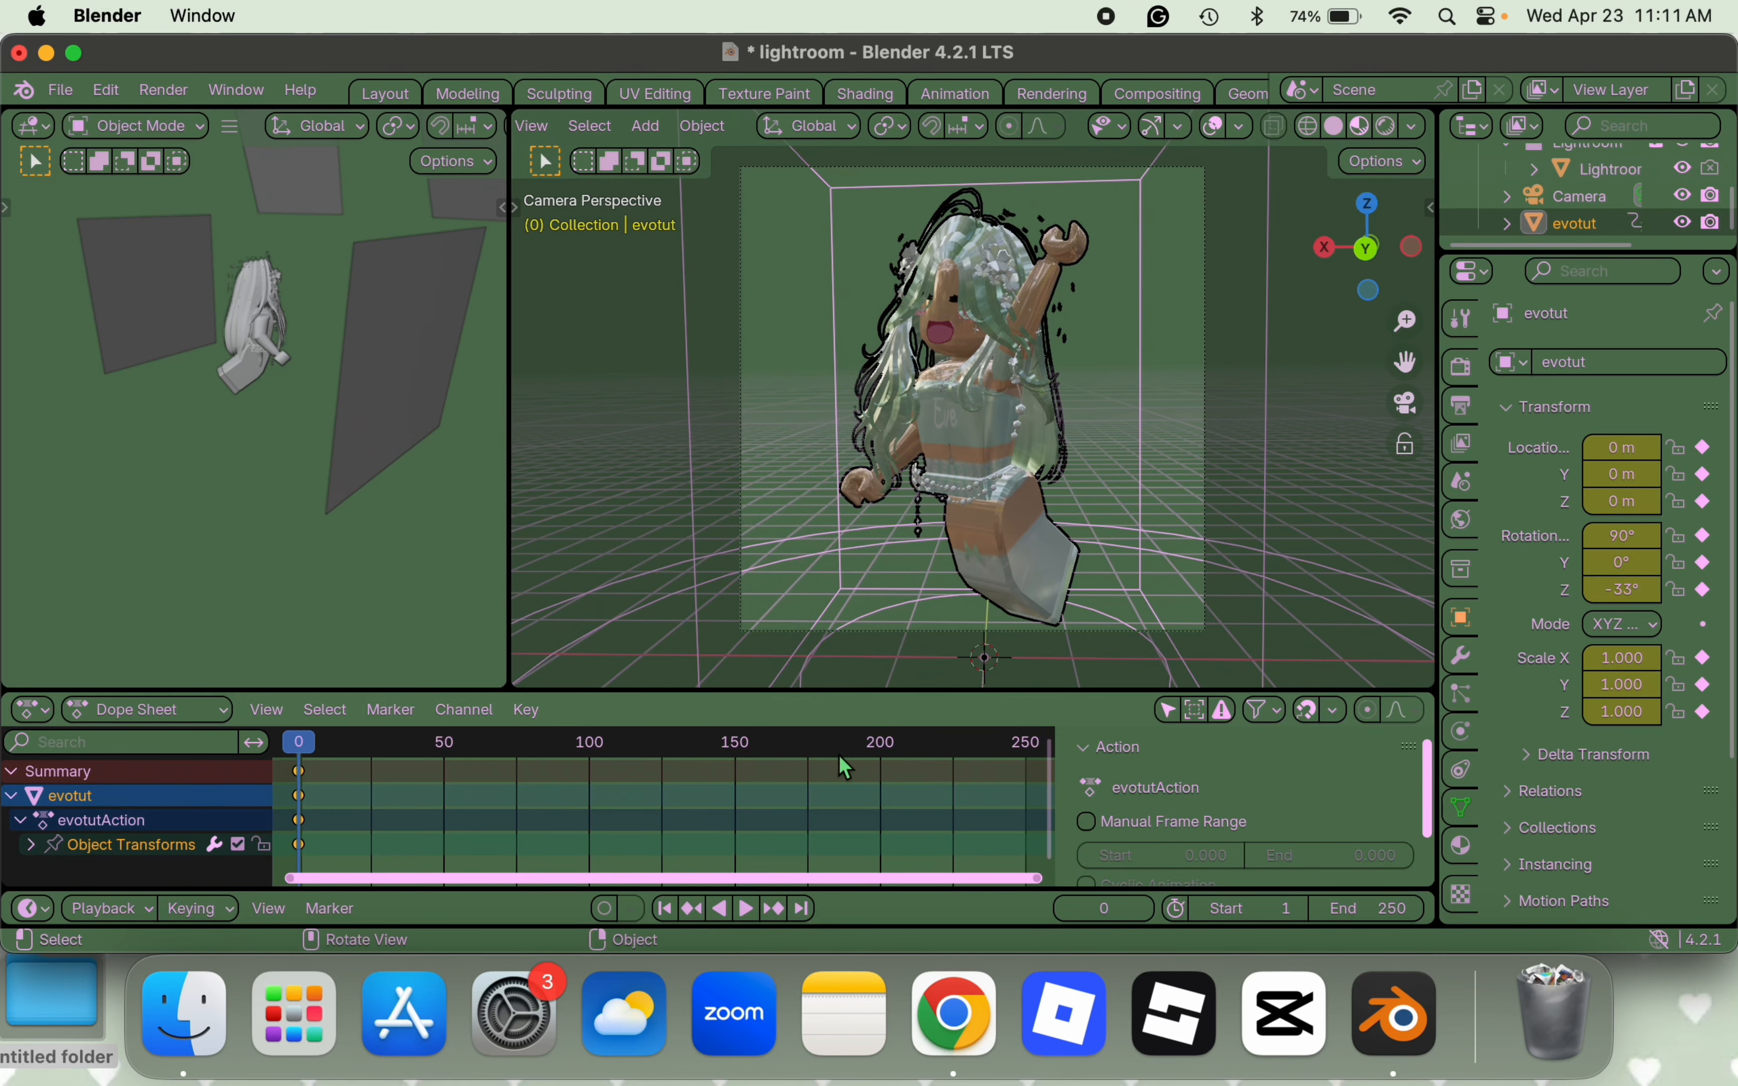
- Rotate the evotut avatar to 15° on Z at frame 50 and insert a keyframe for it there
{"action": "key", "text": "space"}
{"action": "left_click_drag", "start_coordinate": [404, 745], "coordinate": [444, 747]}
{"action": "key", "text": "space"}
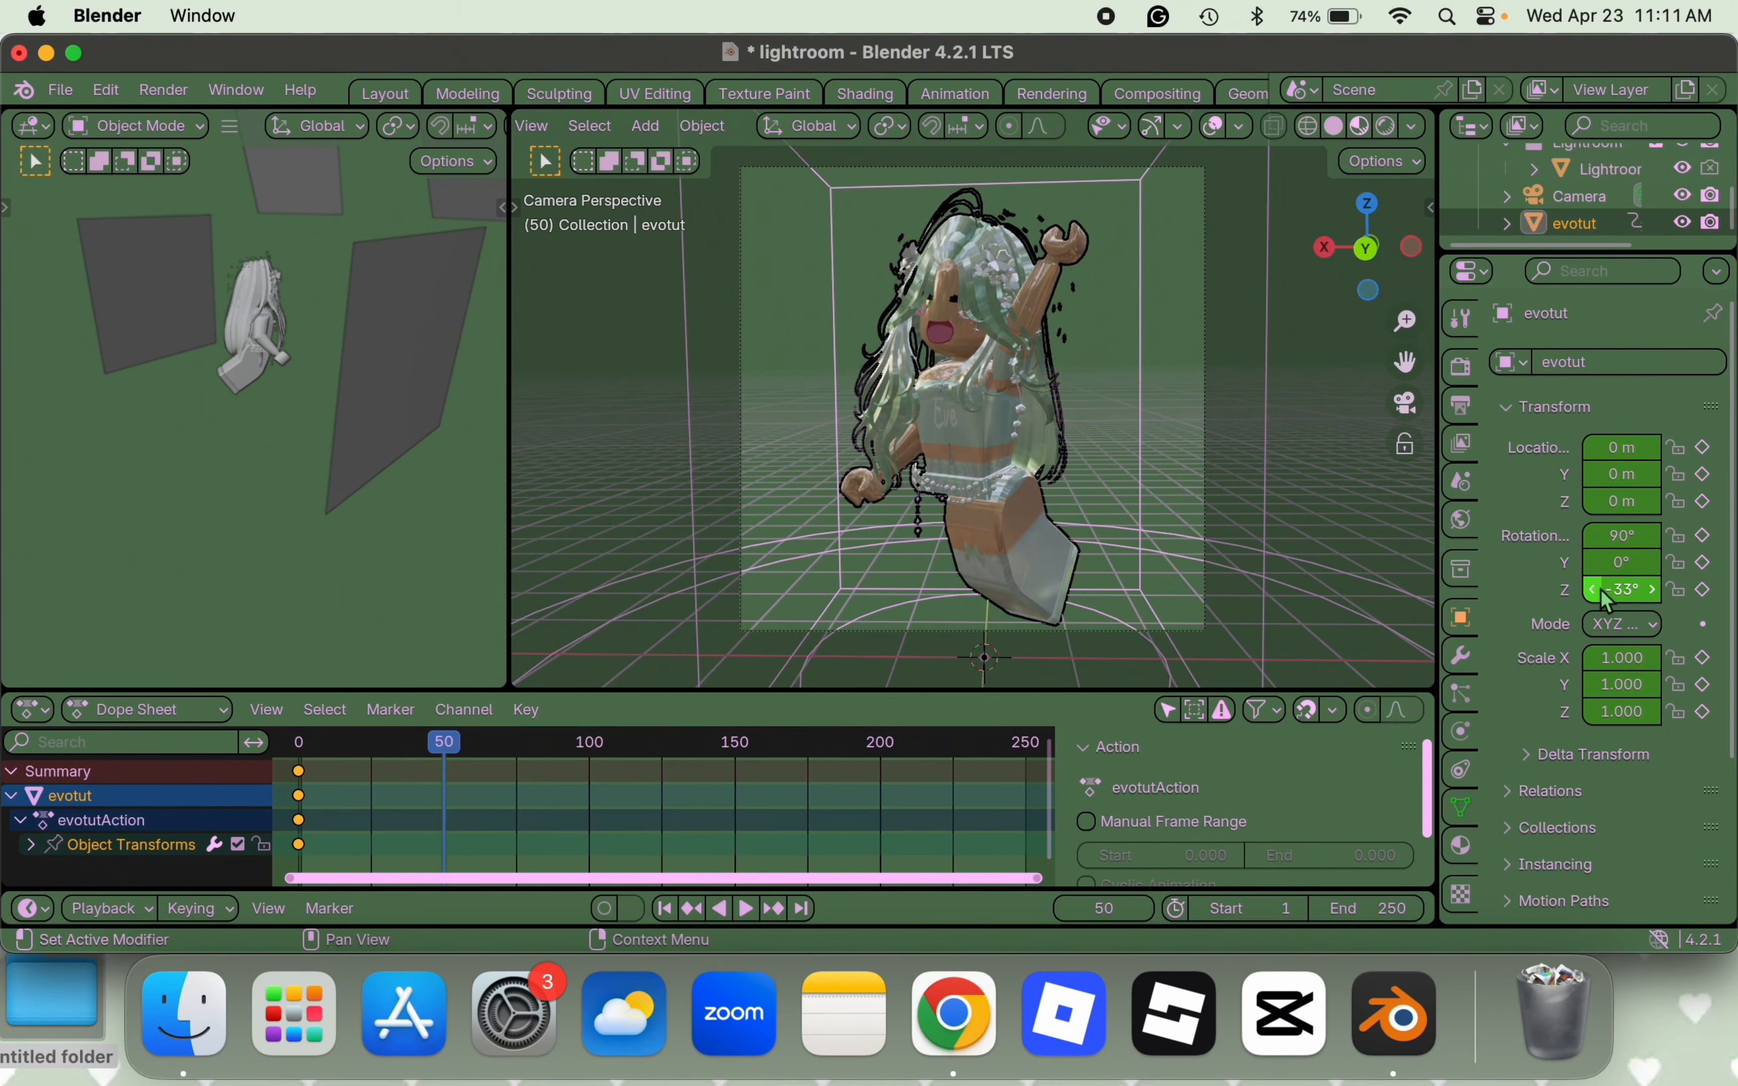
{"action": "left_click_drag", "start_coordinate": [1634, 593], "coordinate": [1672, 593]}
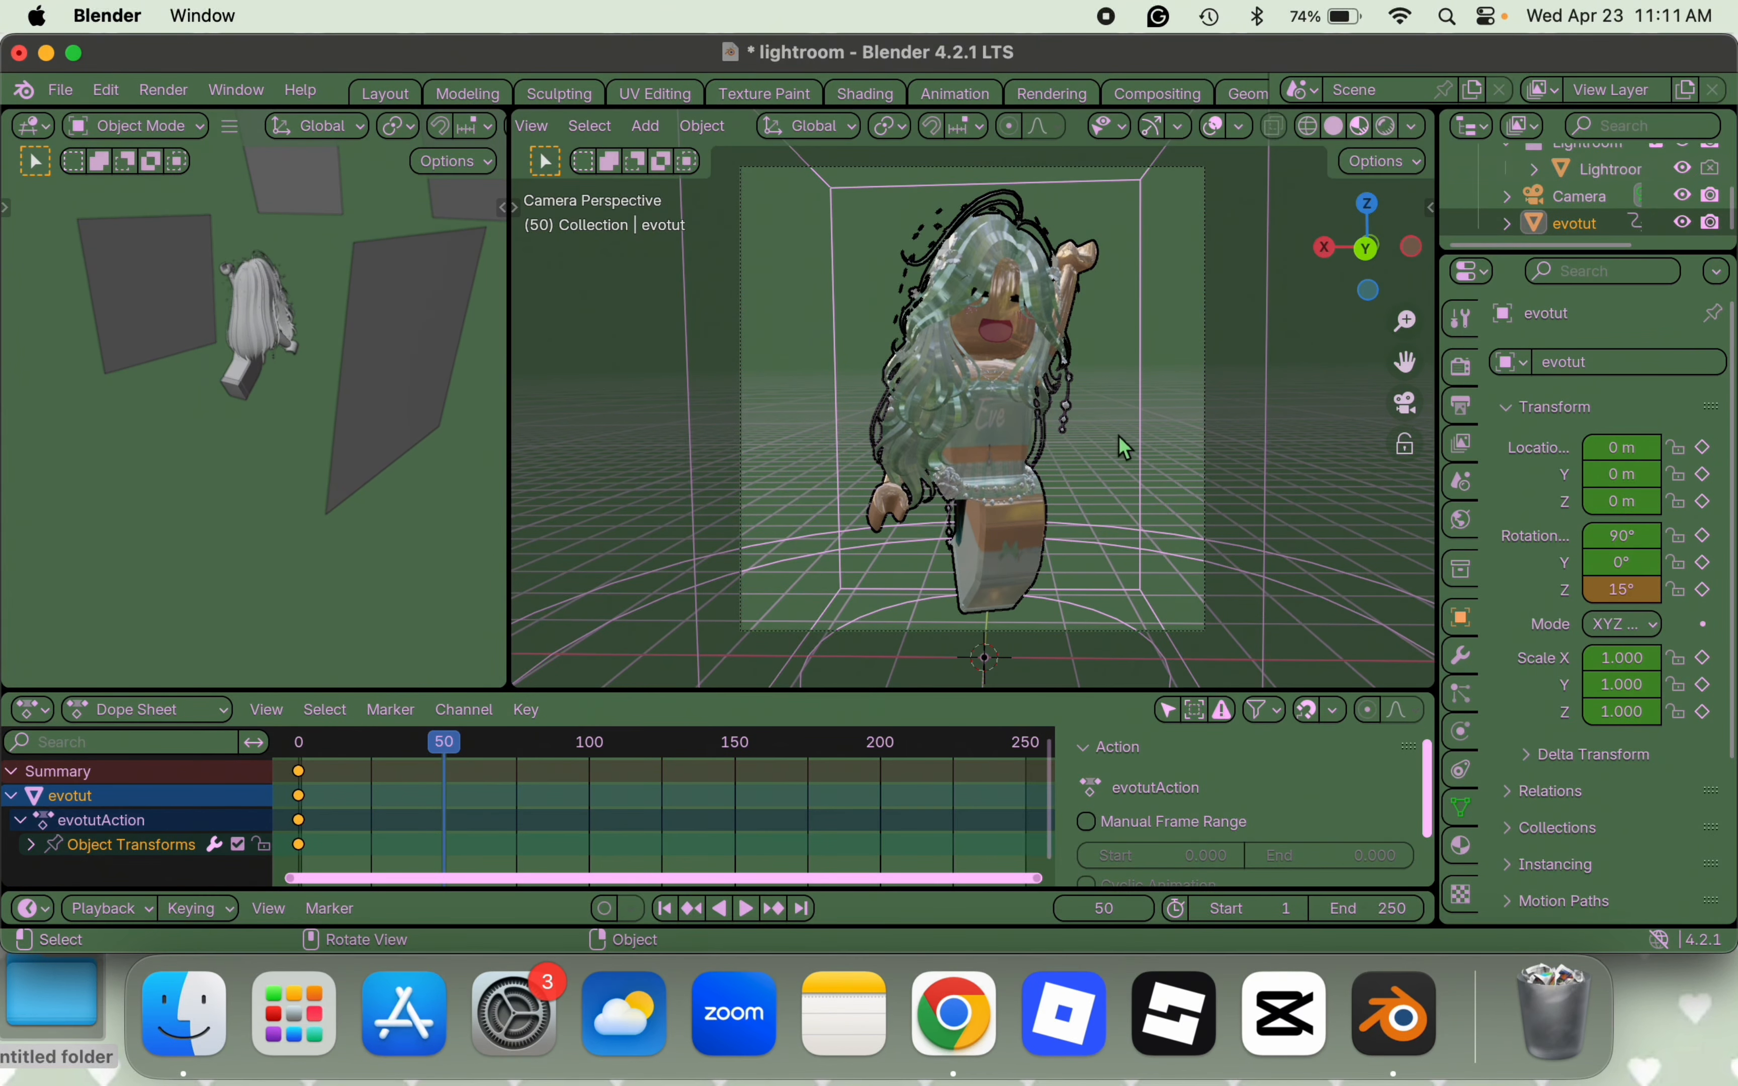
{"action": "right_click", "coordinate": [970, 578]}
{"action": "left_click", "coordinate": [920, 585]}
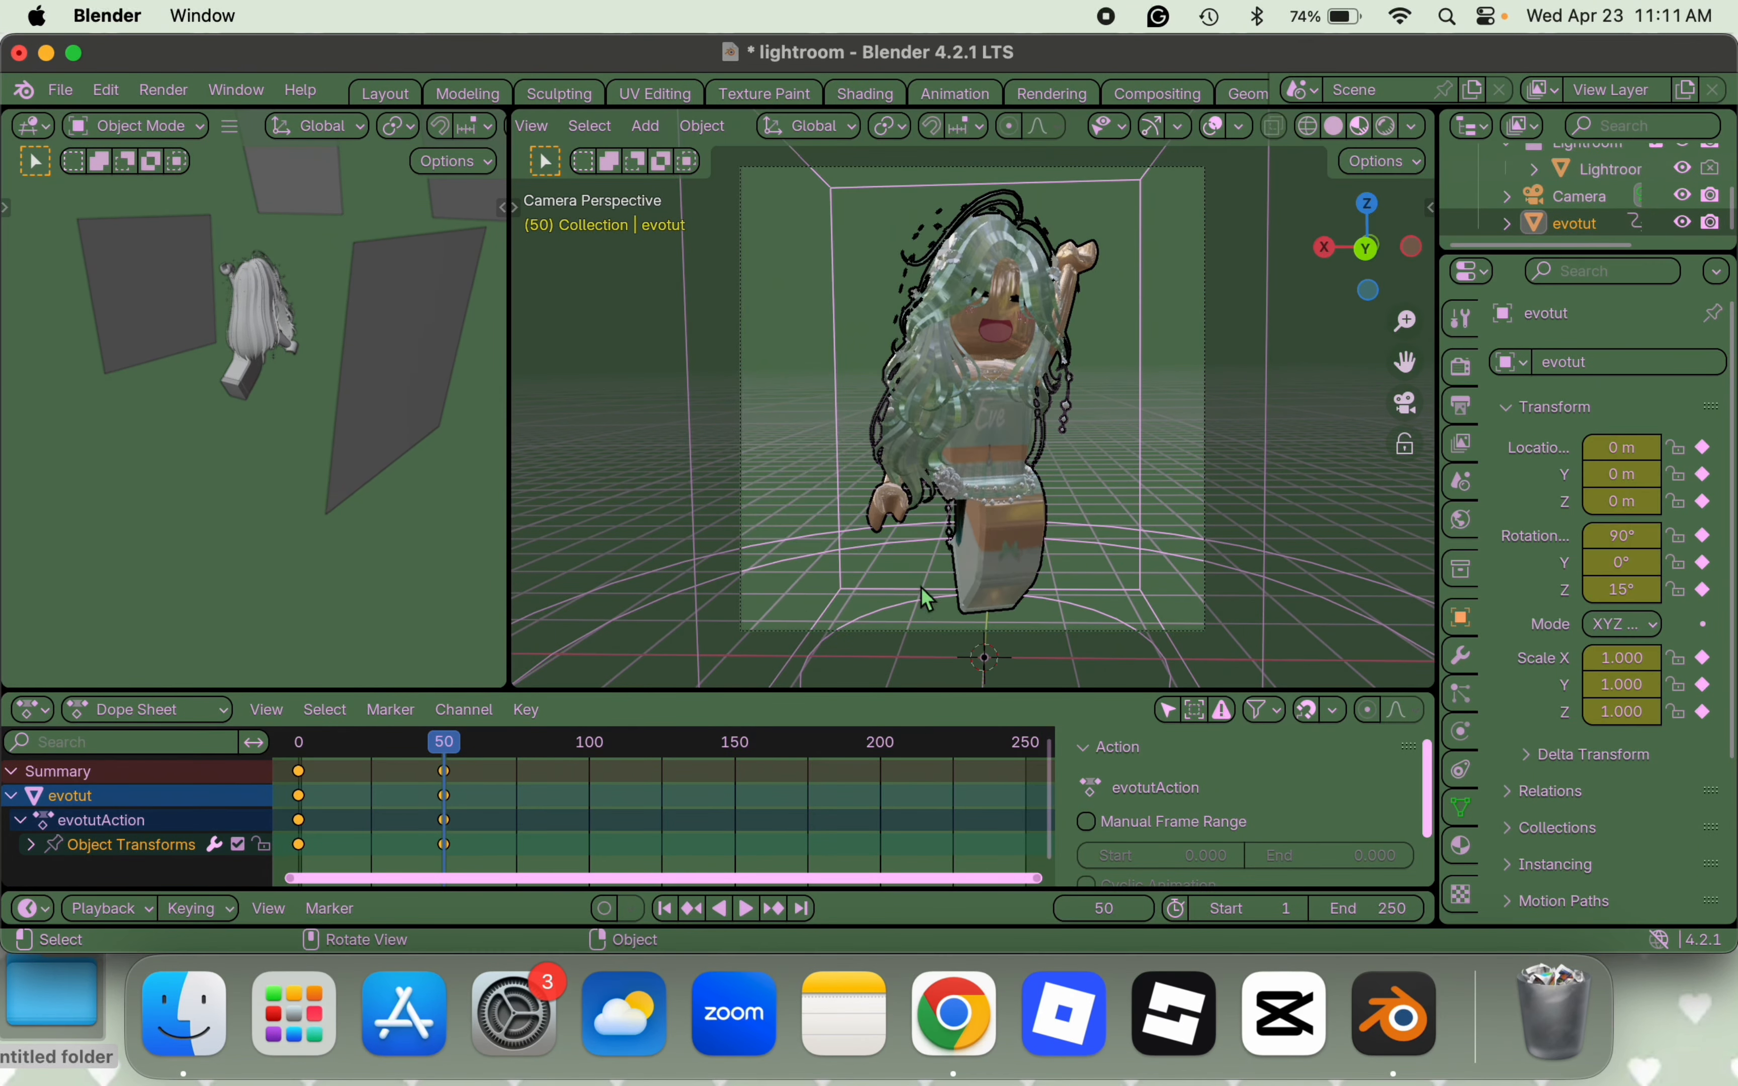
- Play the animation from frame 0 to preview the avatar's rotation, and return to frame 0
{"action": "left_click_drag", "start_coordinate": [449, 747], "coordinate": [300, 747]}
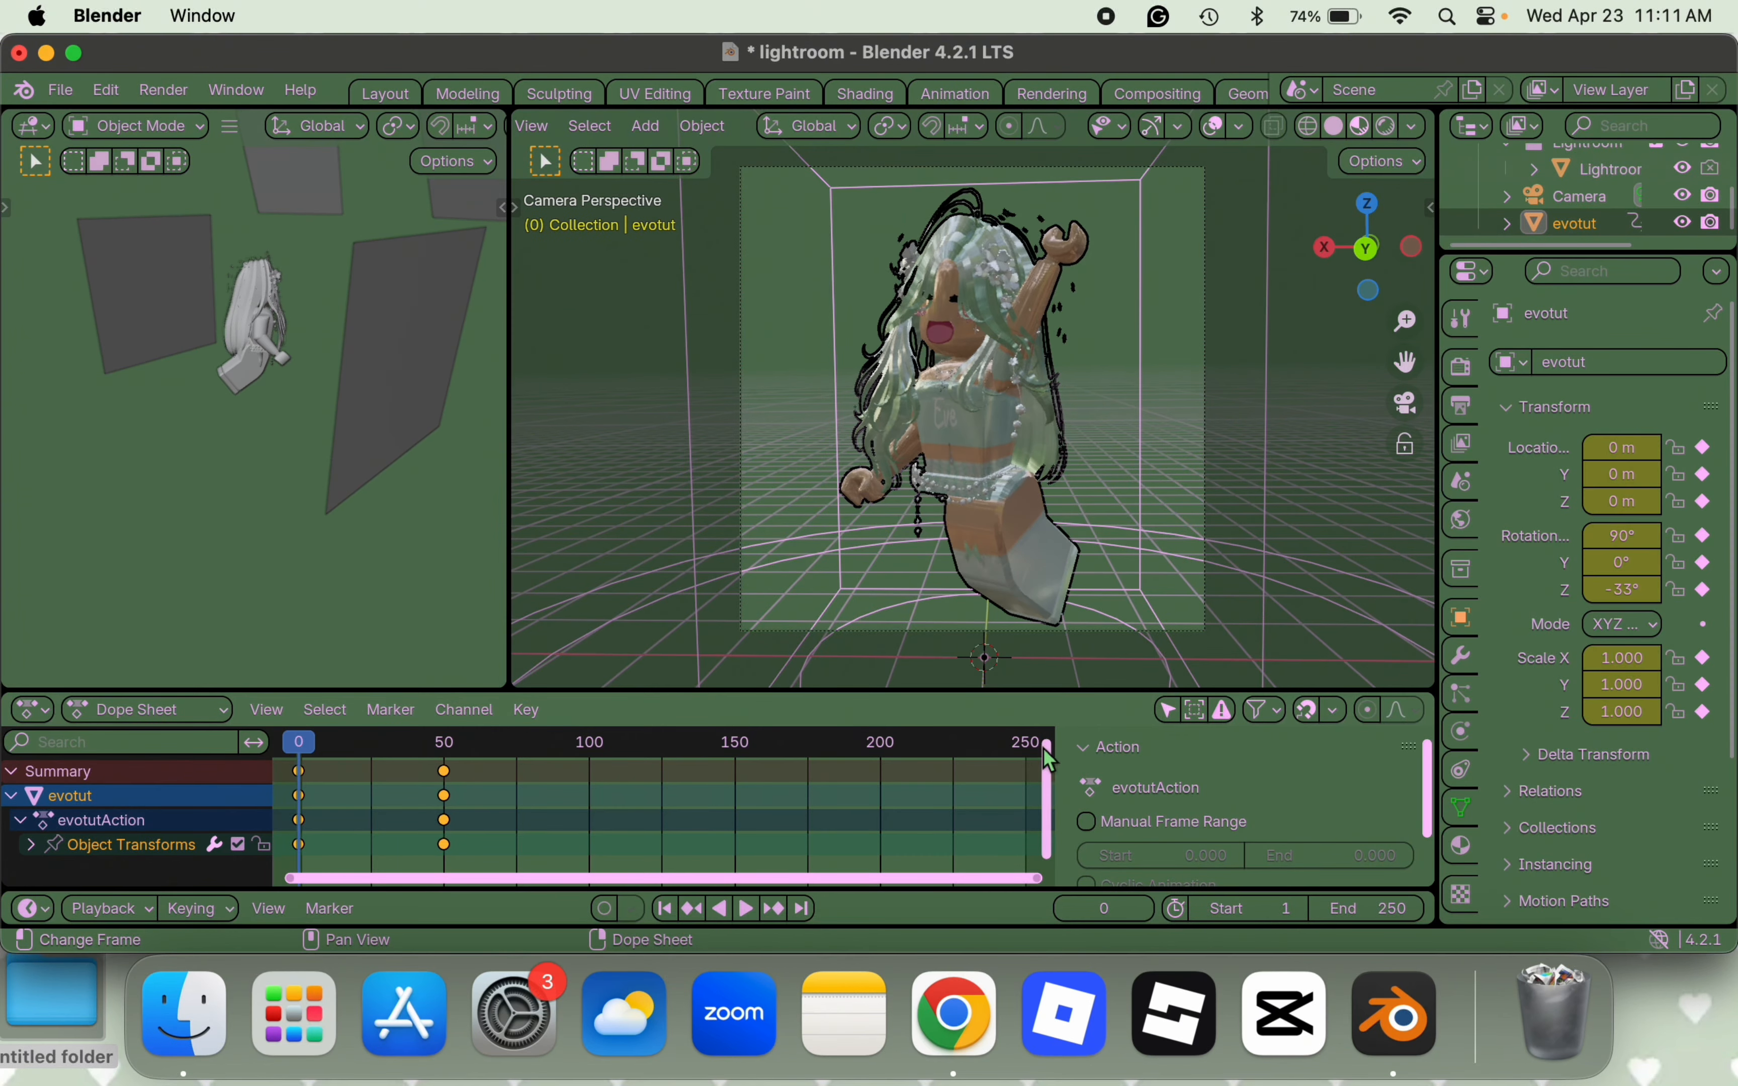
{"action": "left_click", "coordinate": [745, 909]}
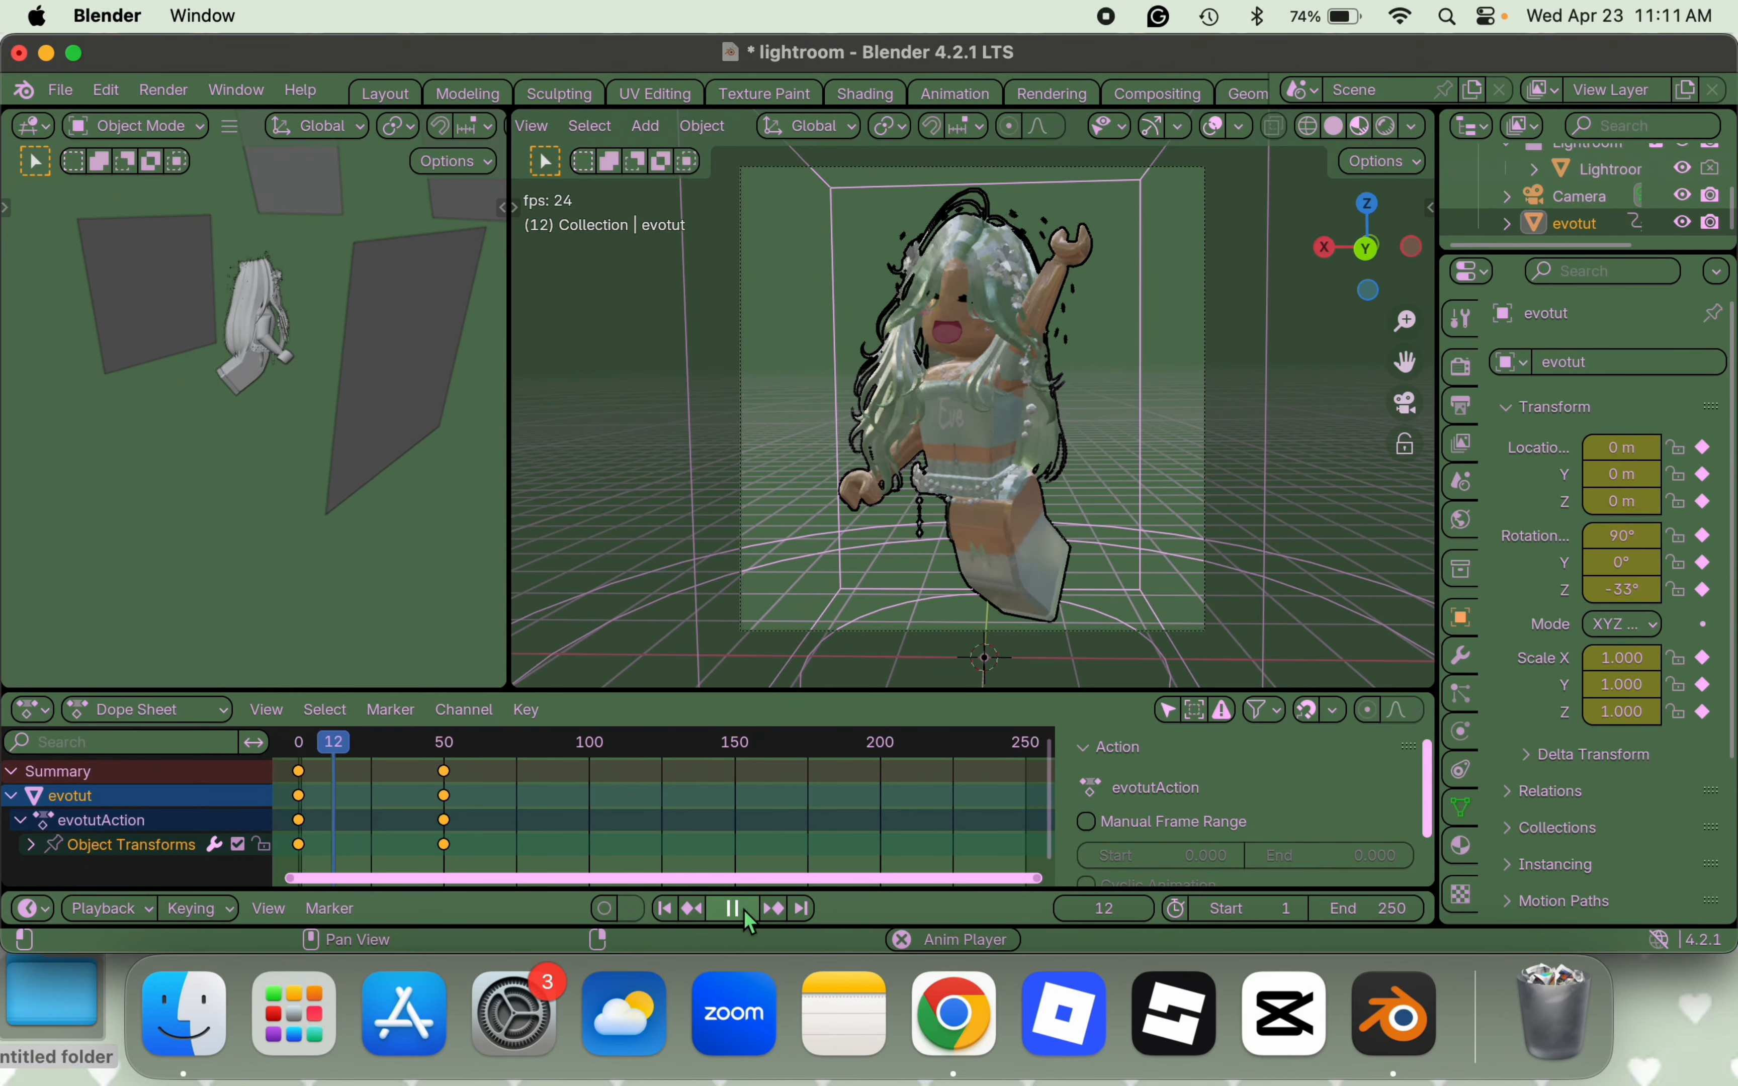
{"action": "left_click", "coordinate": [744, 910]}
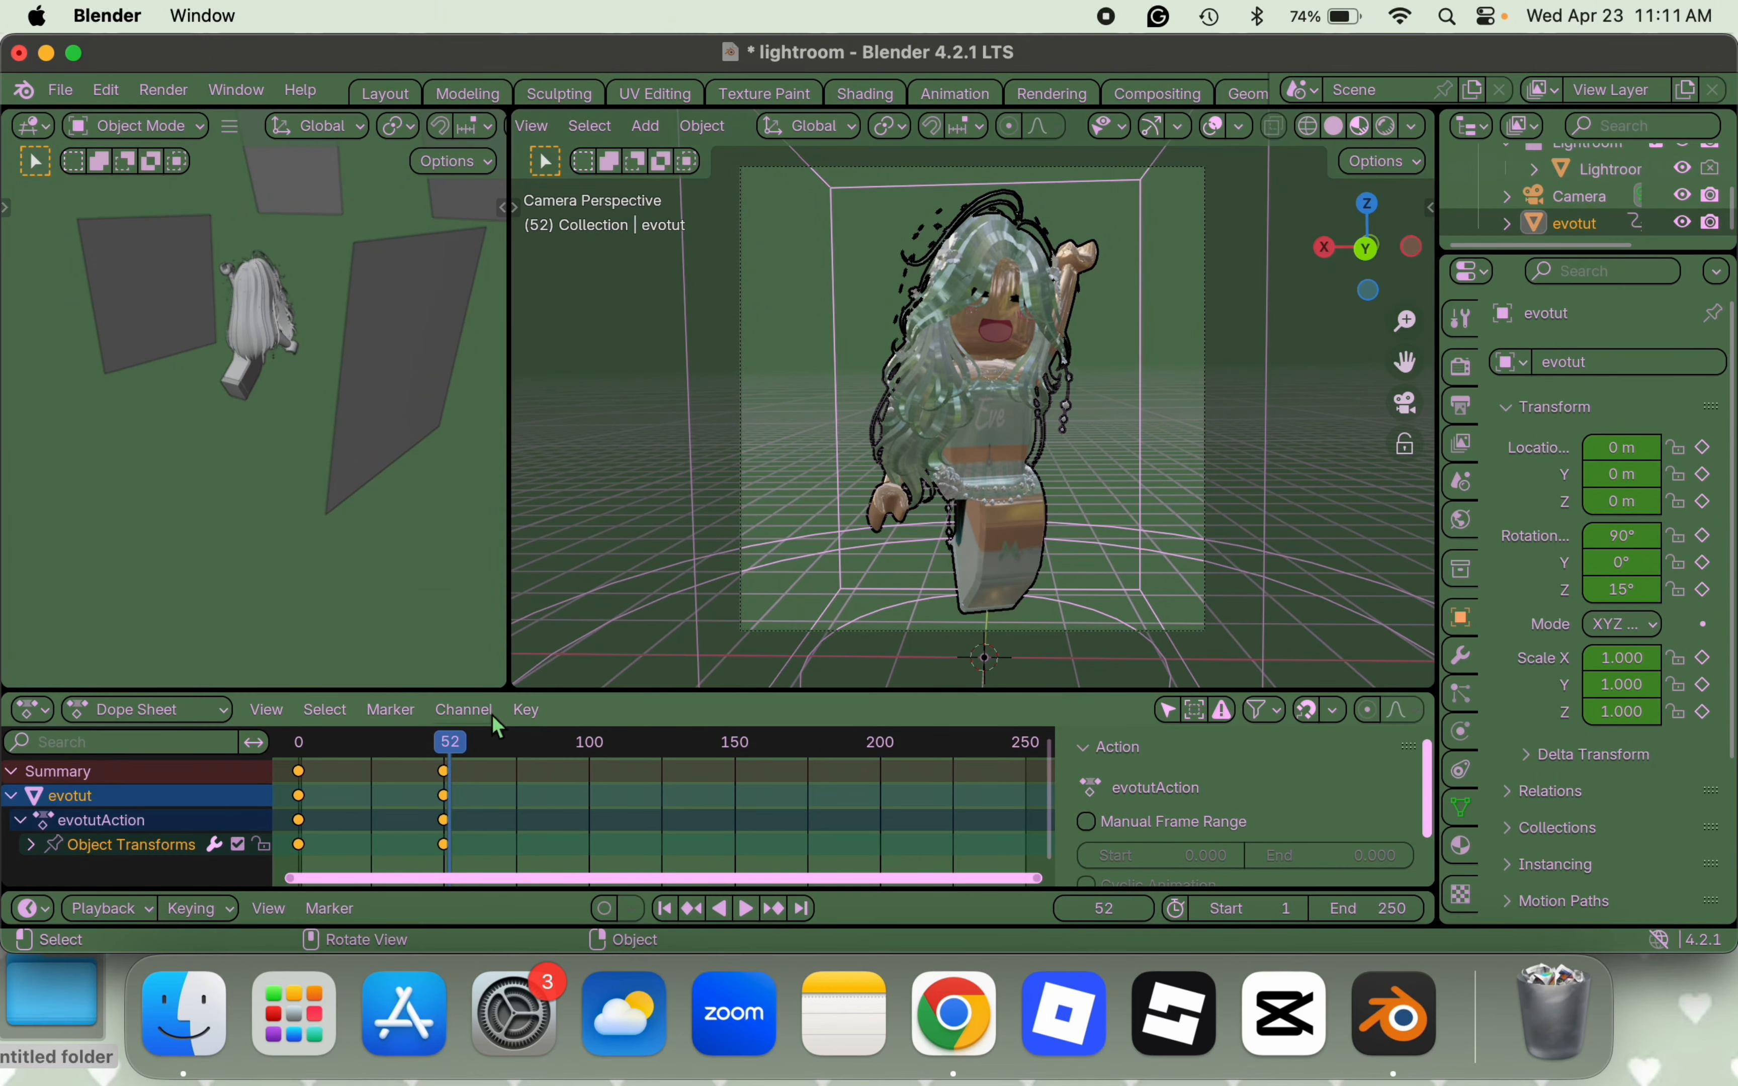
{"action": "left_click_drag", "start_coordinate": [445, 747], "coordinate": [299, 747]}
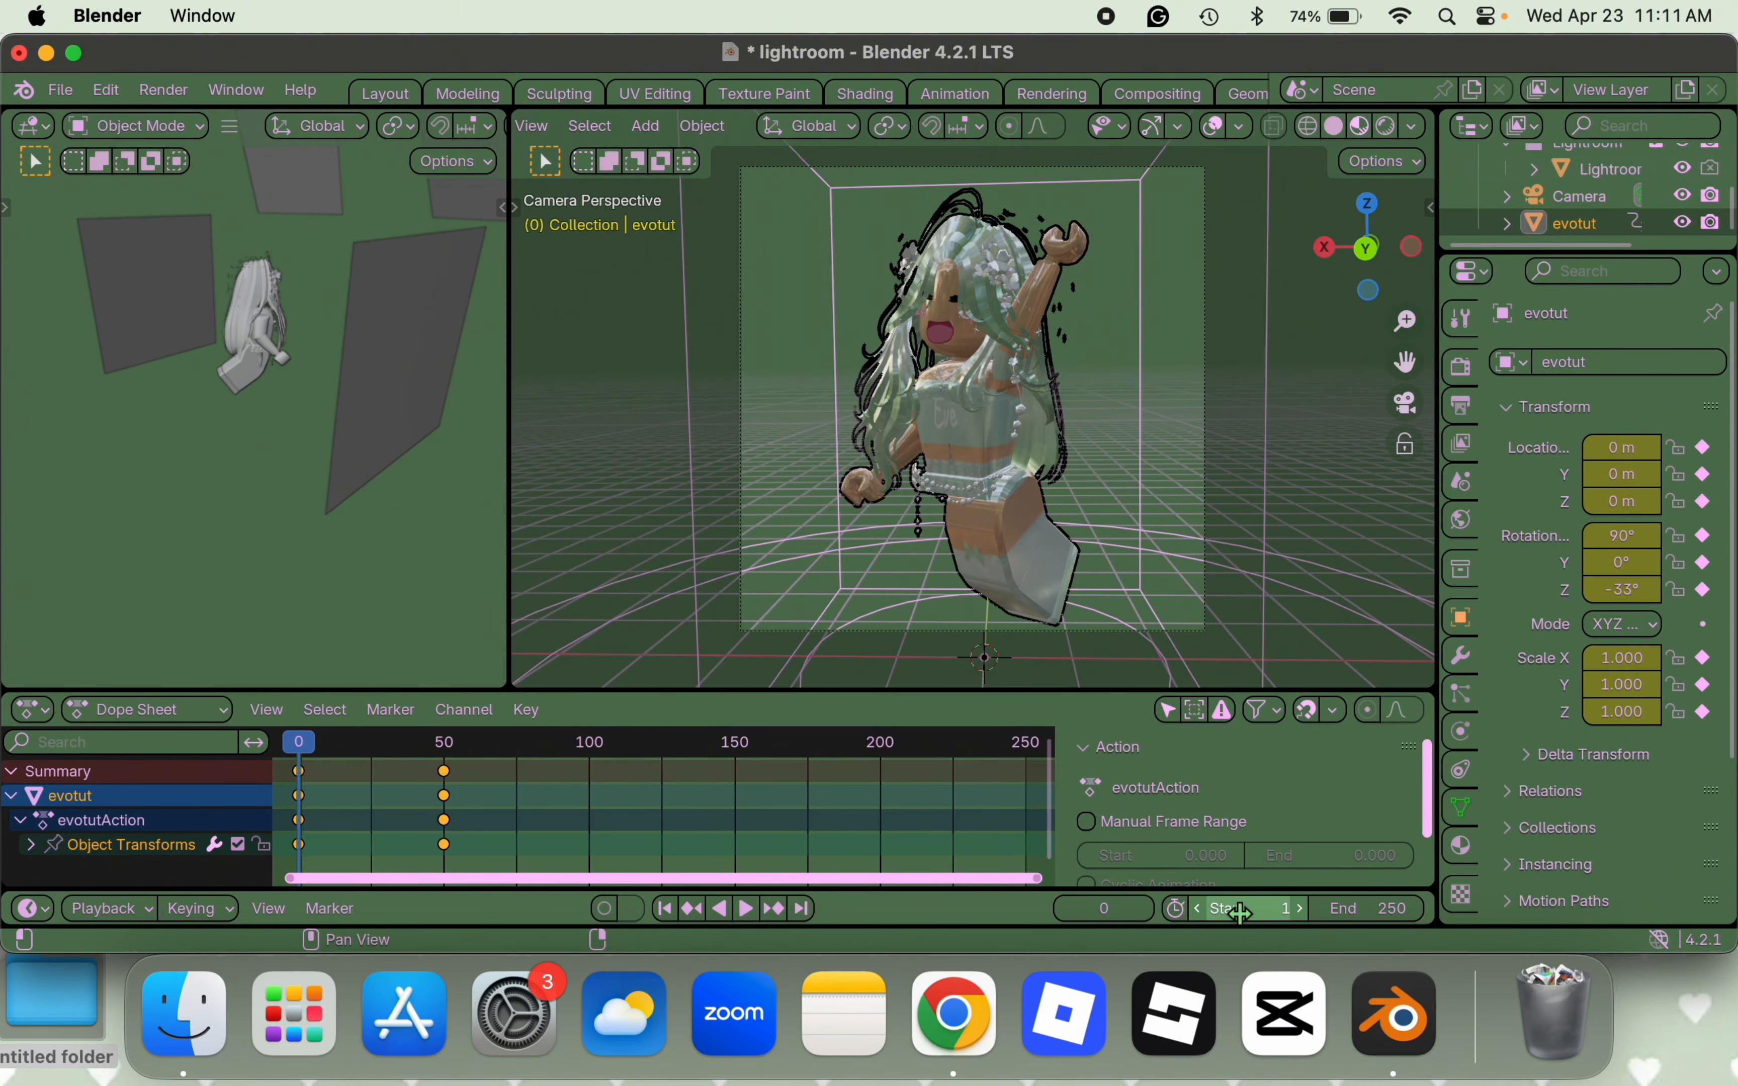
- Set the scene's frame range to start at 0 and end at 50, and return to the first frame
{"action": "left_click", "coordinate": [1198, 916]}
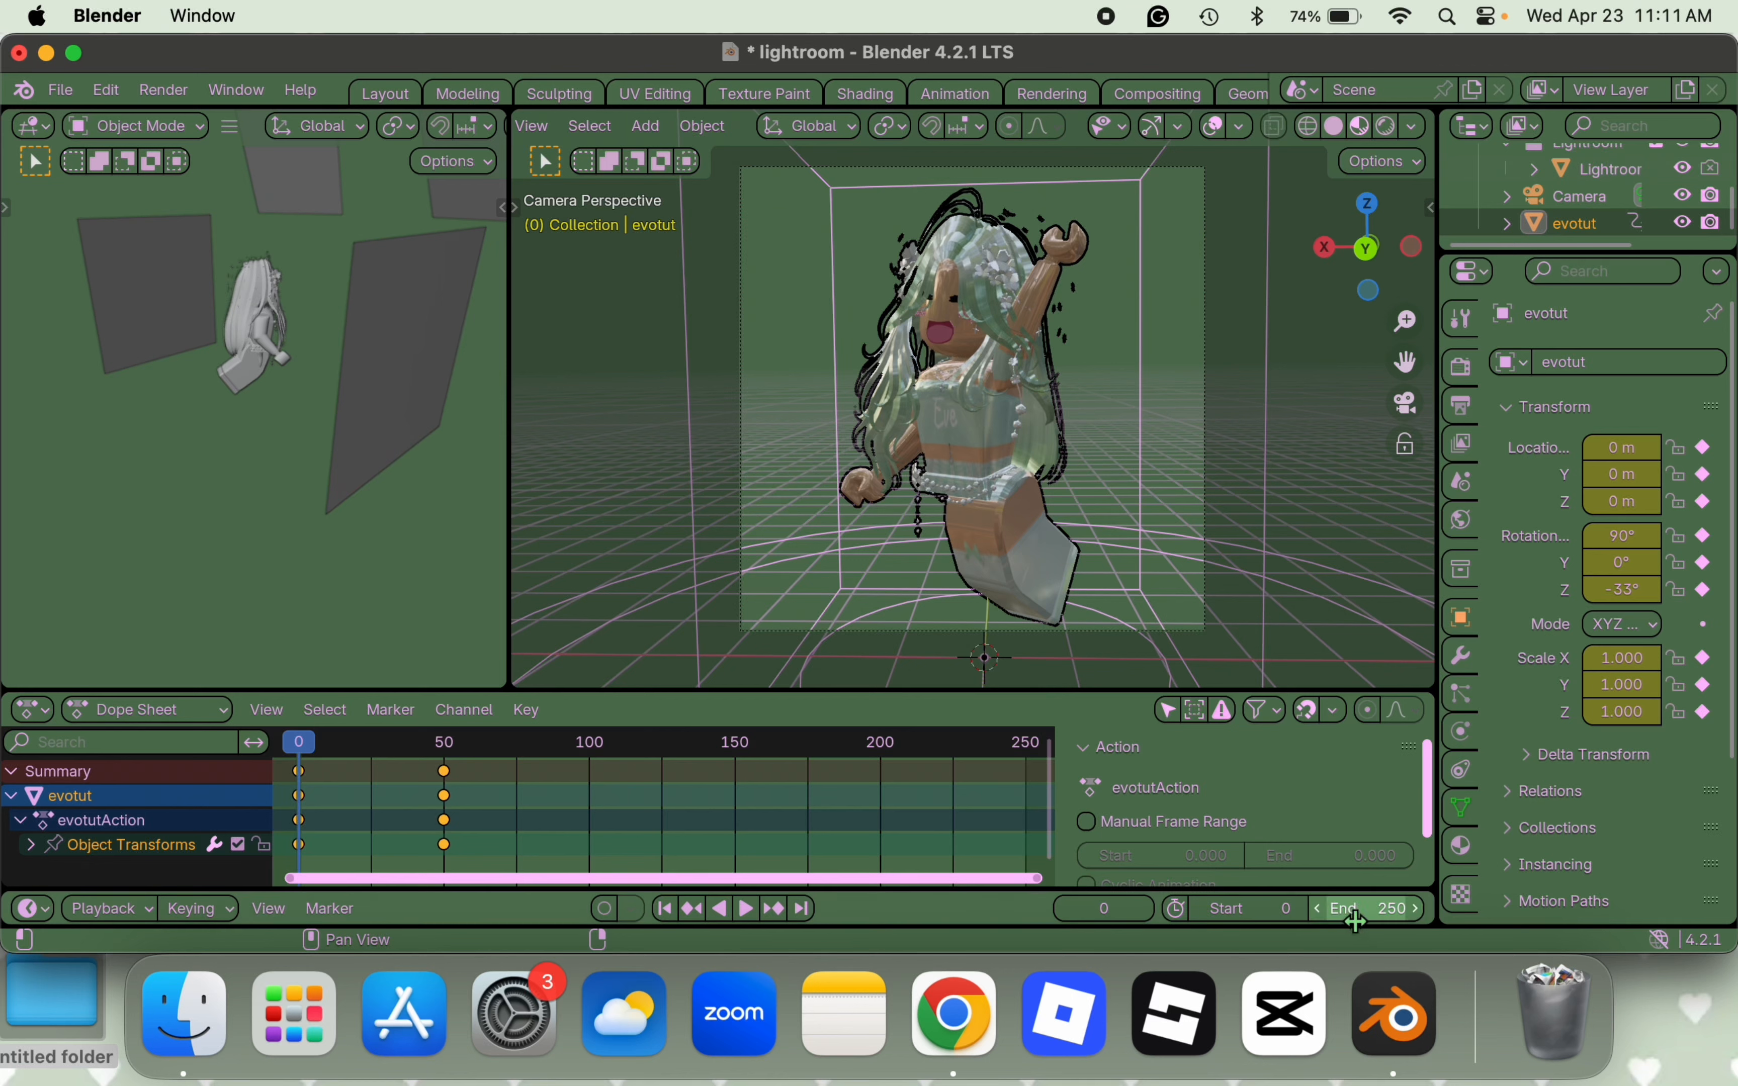
{"action": "left_click", "coordinate": [440, 744]}
{"action": "key", "text": "space"}
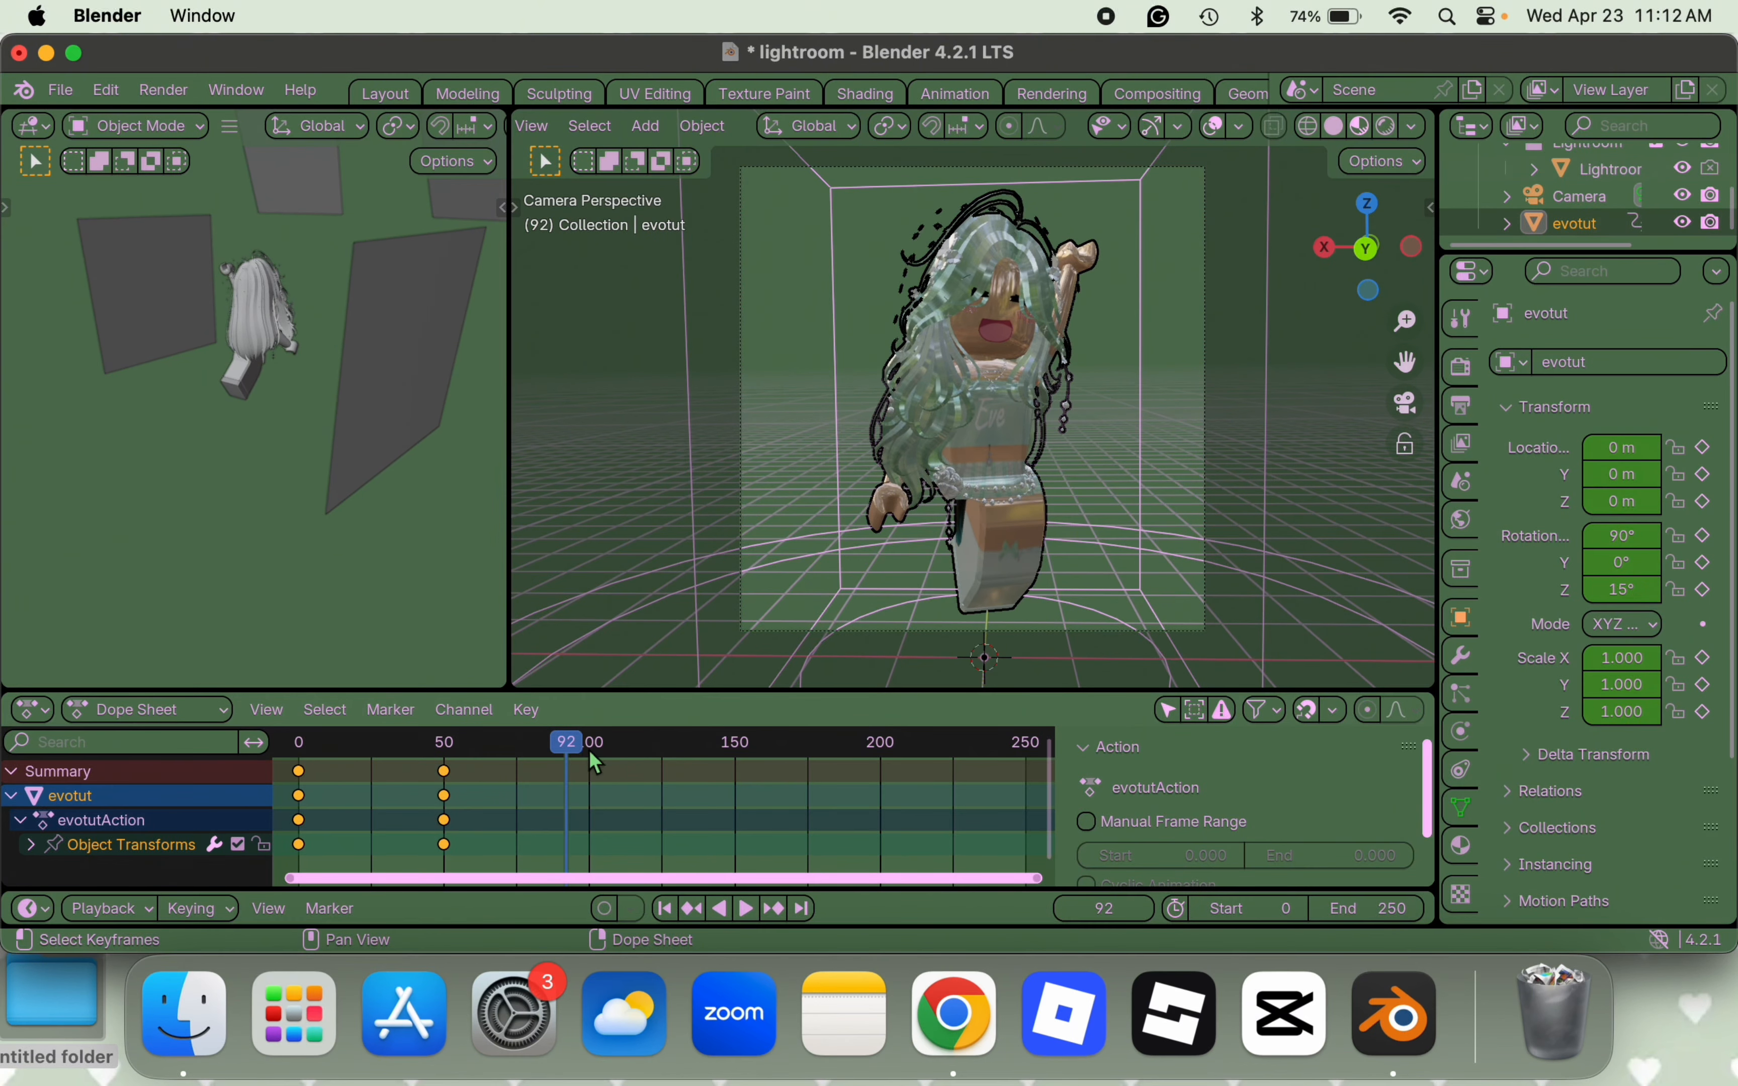
{"action": "left_click_drag", "start_coordinate": [684, 759], "coordinate": [444, 749]}
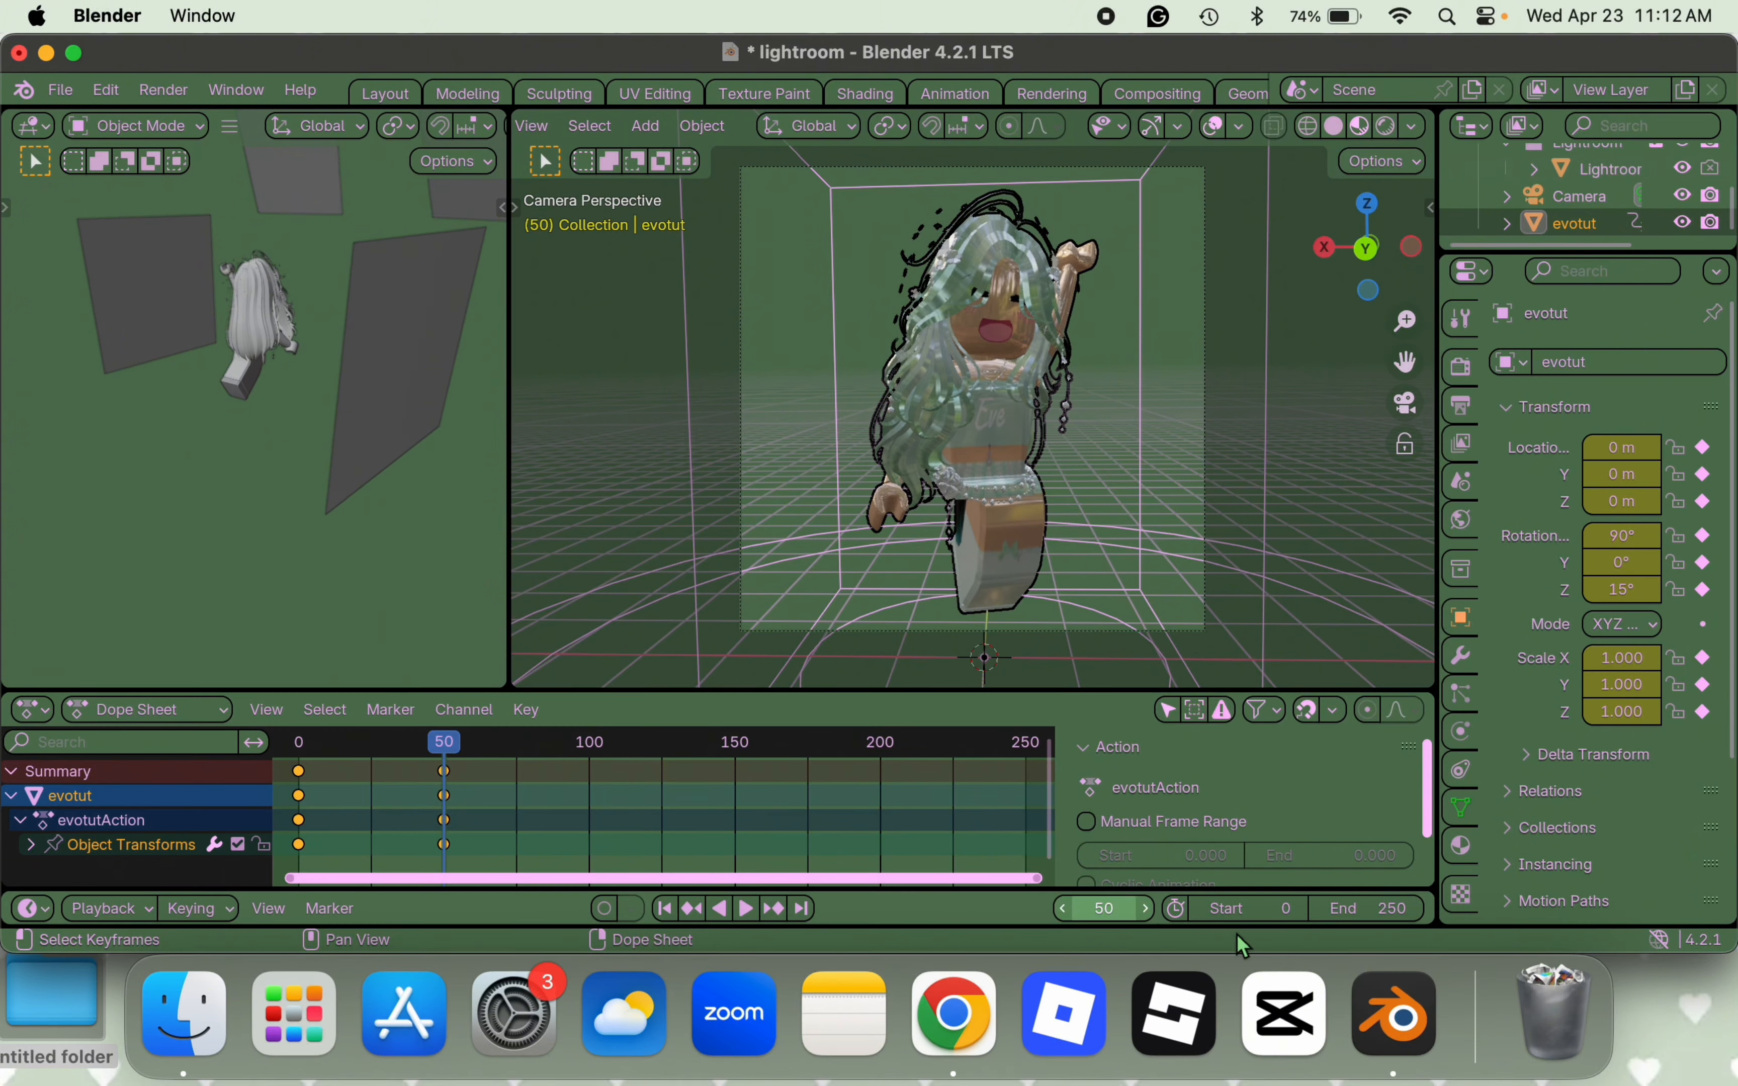
{"action": "left_click", "coordinate": [1377, 912]}
{"action": "type", "text": "50"}
{"action": "key", "text": "Return"}
{"action": "key", "text": "shift+Left"}
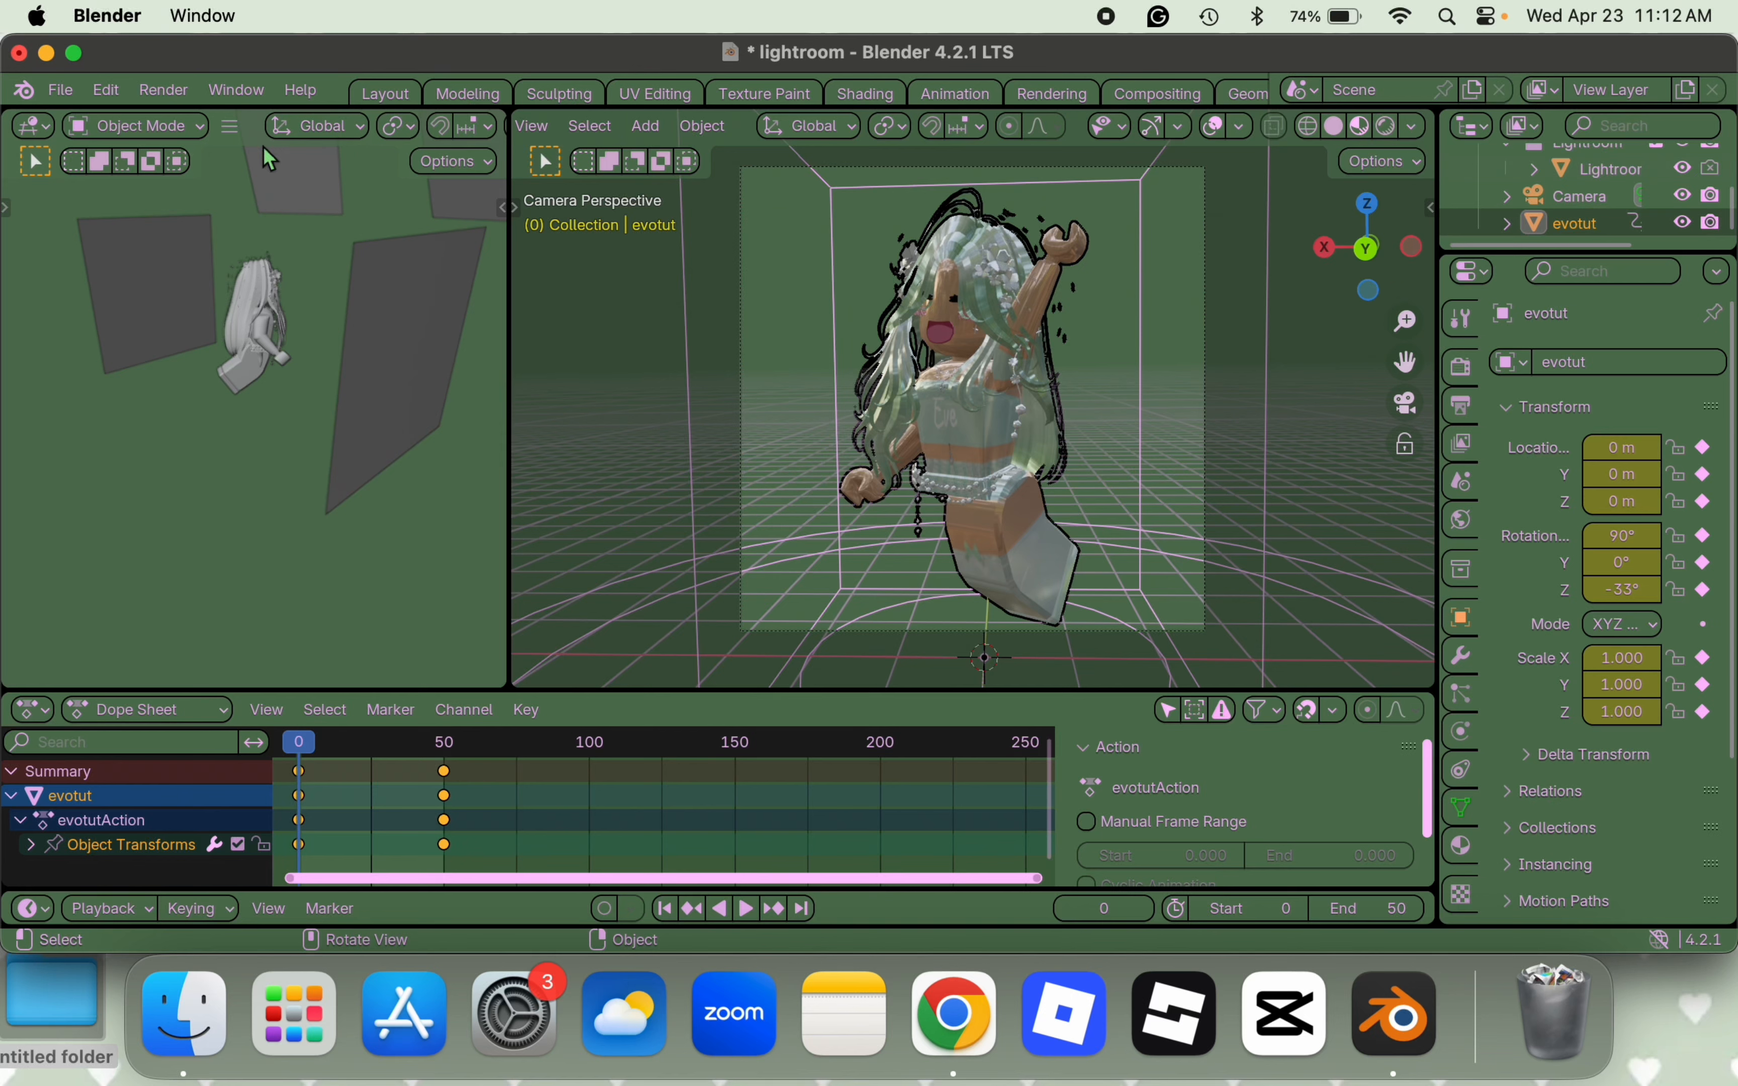
- Start rendering the animation to check the avatar's look, and close the render window
{"action": "left_click", "coordinate": [174, 94]}
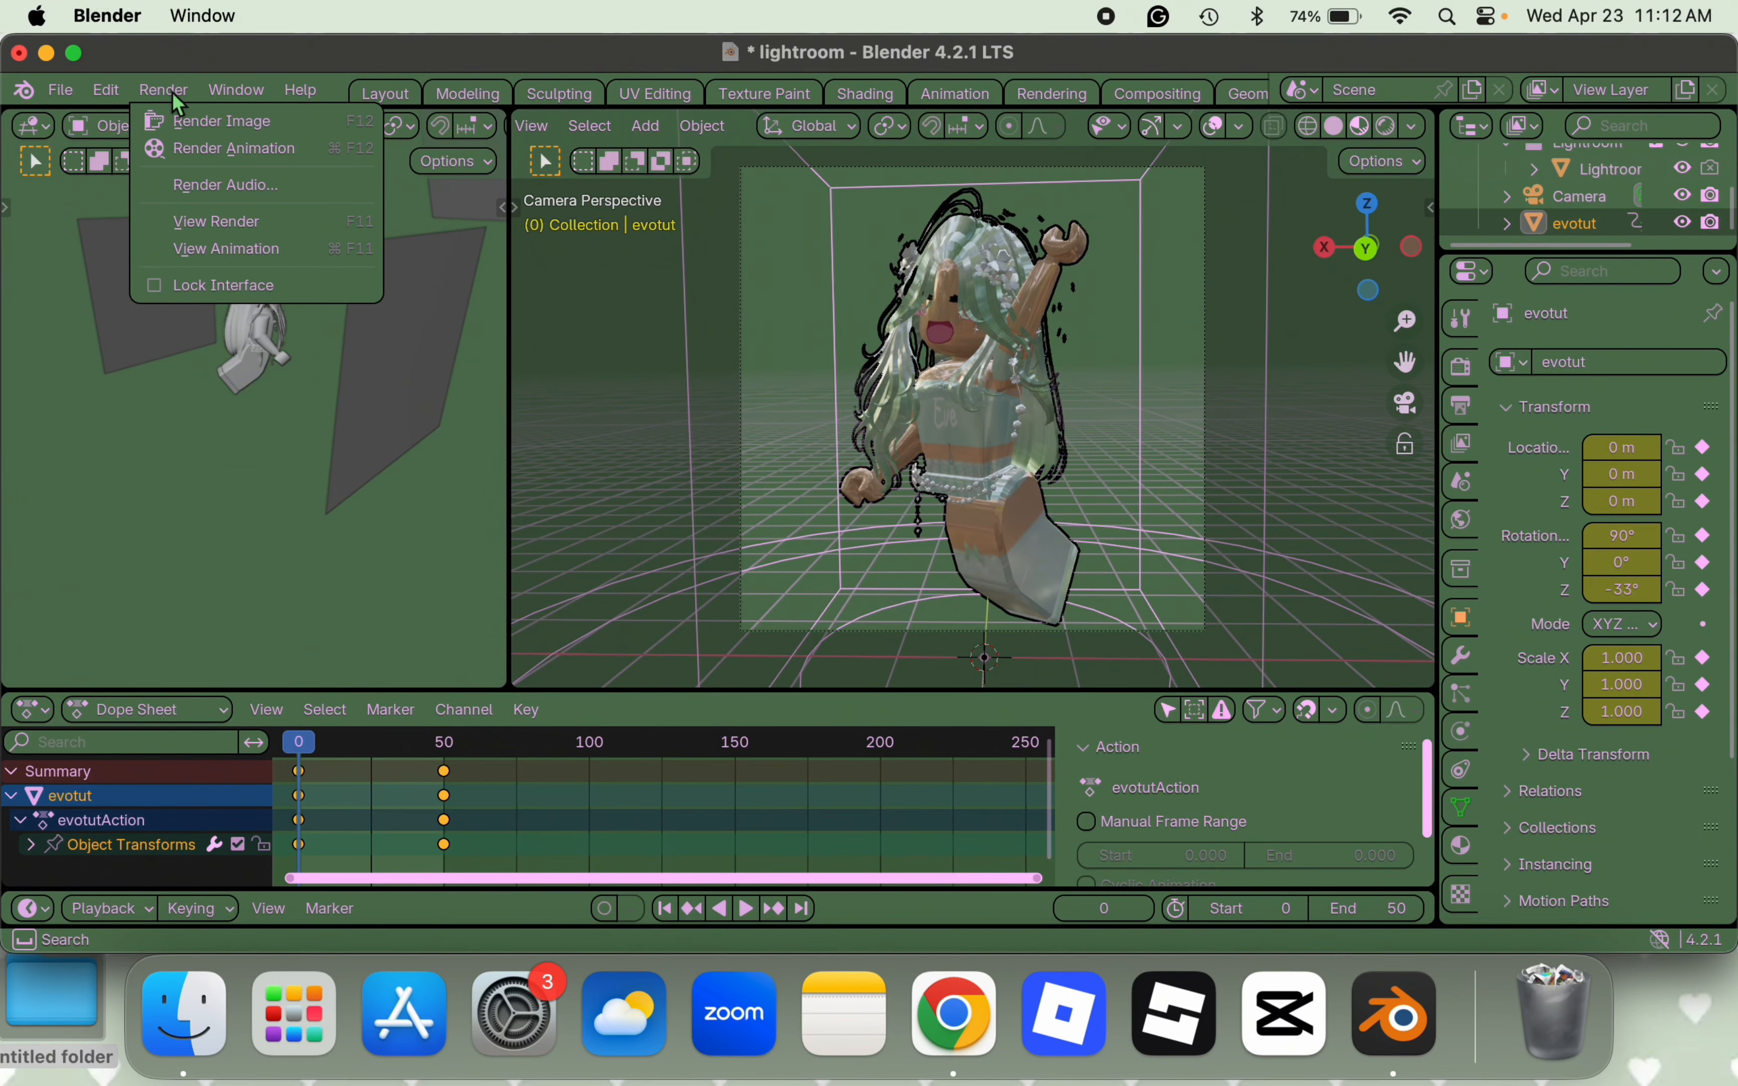
{"action": "left_click", "coordinate": [181, 146]}
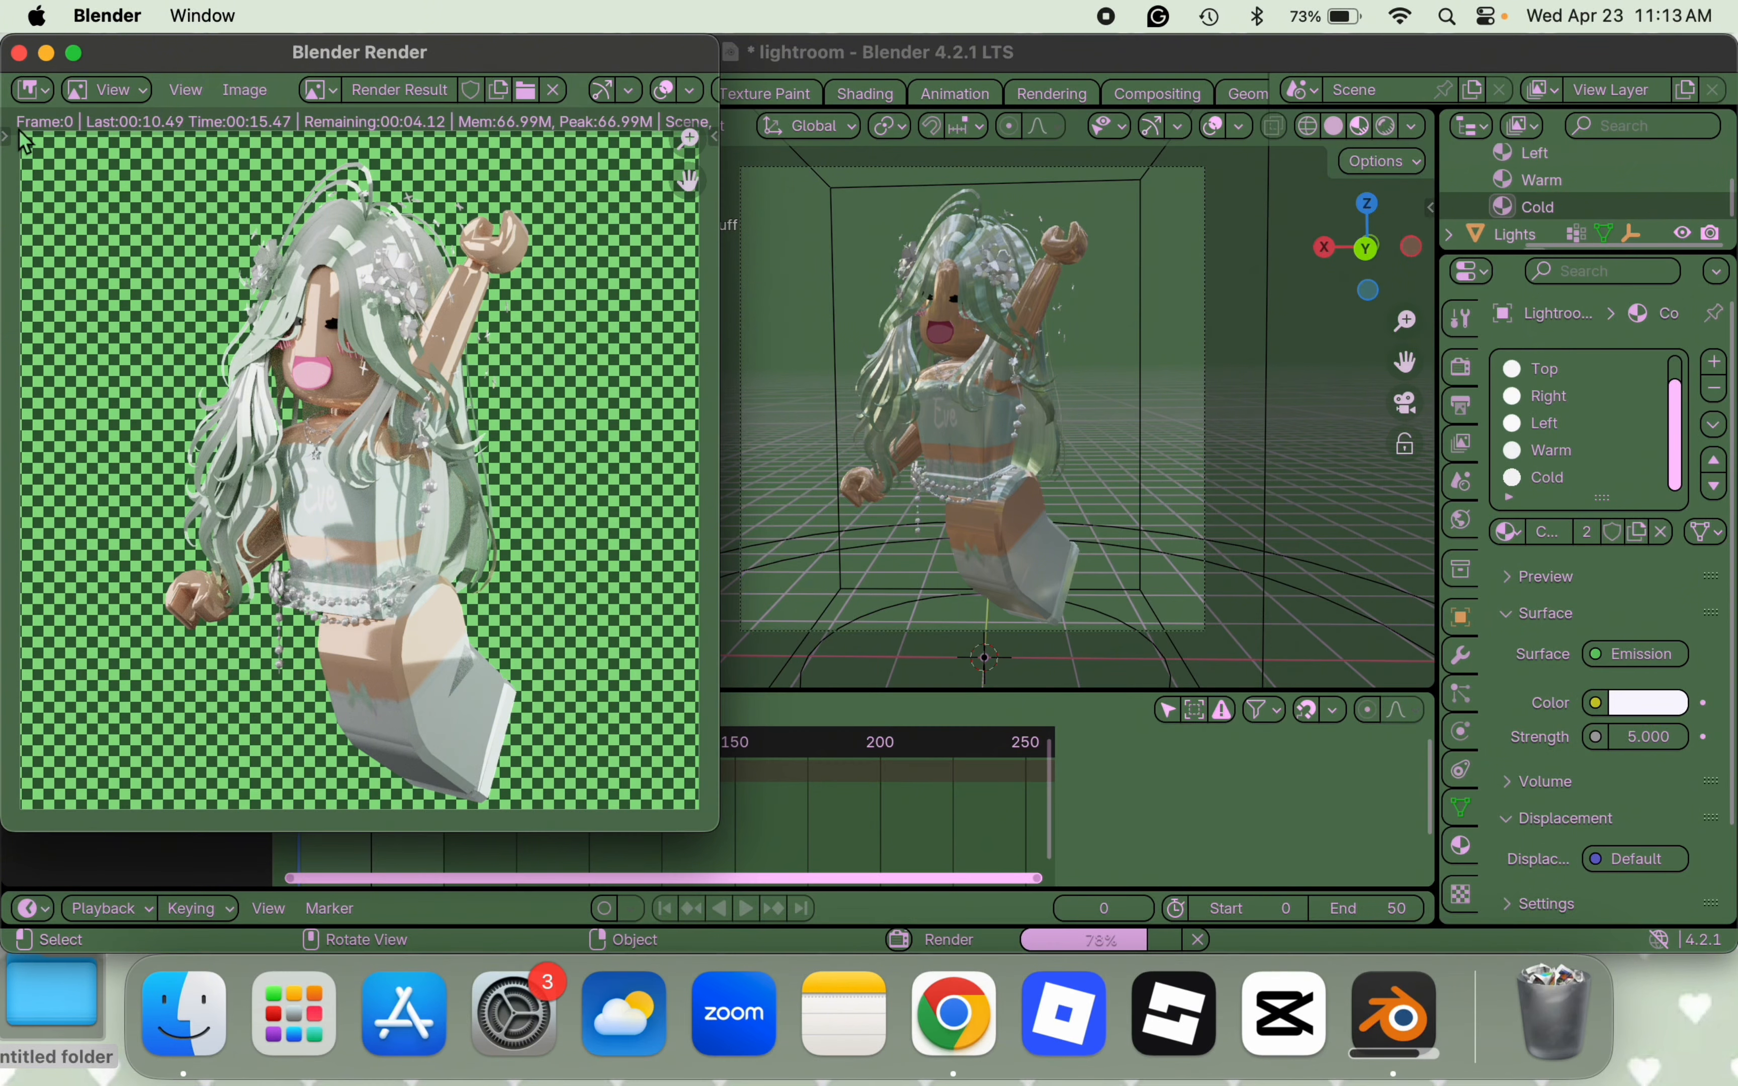
{"action": "left_click", "coordinate": [20, 53]}
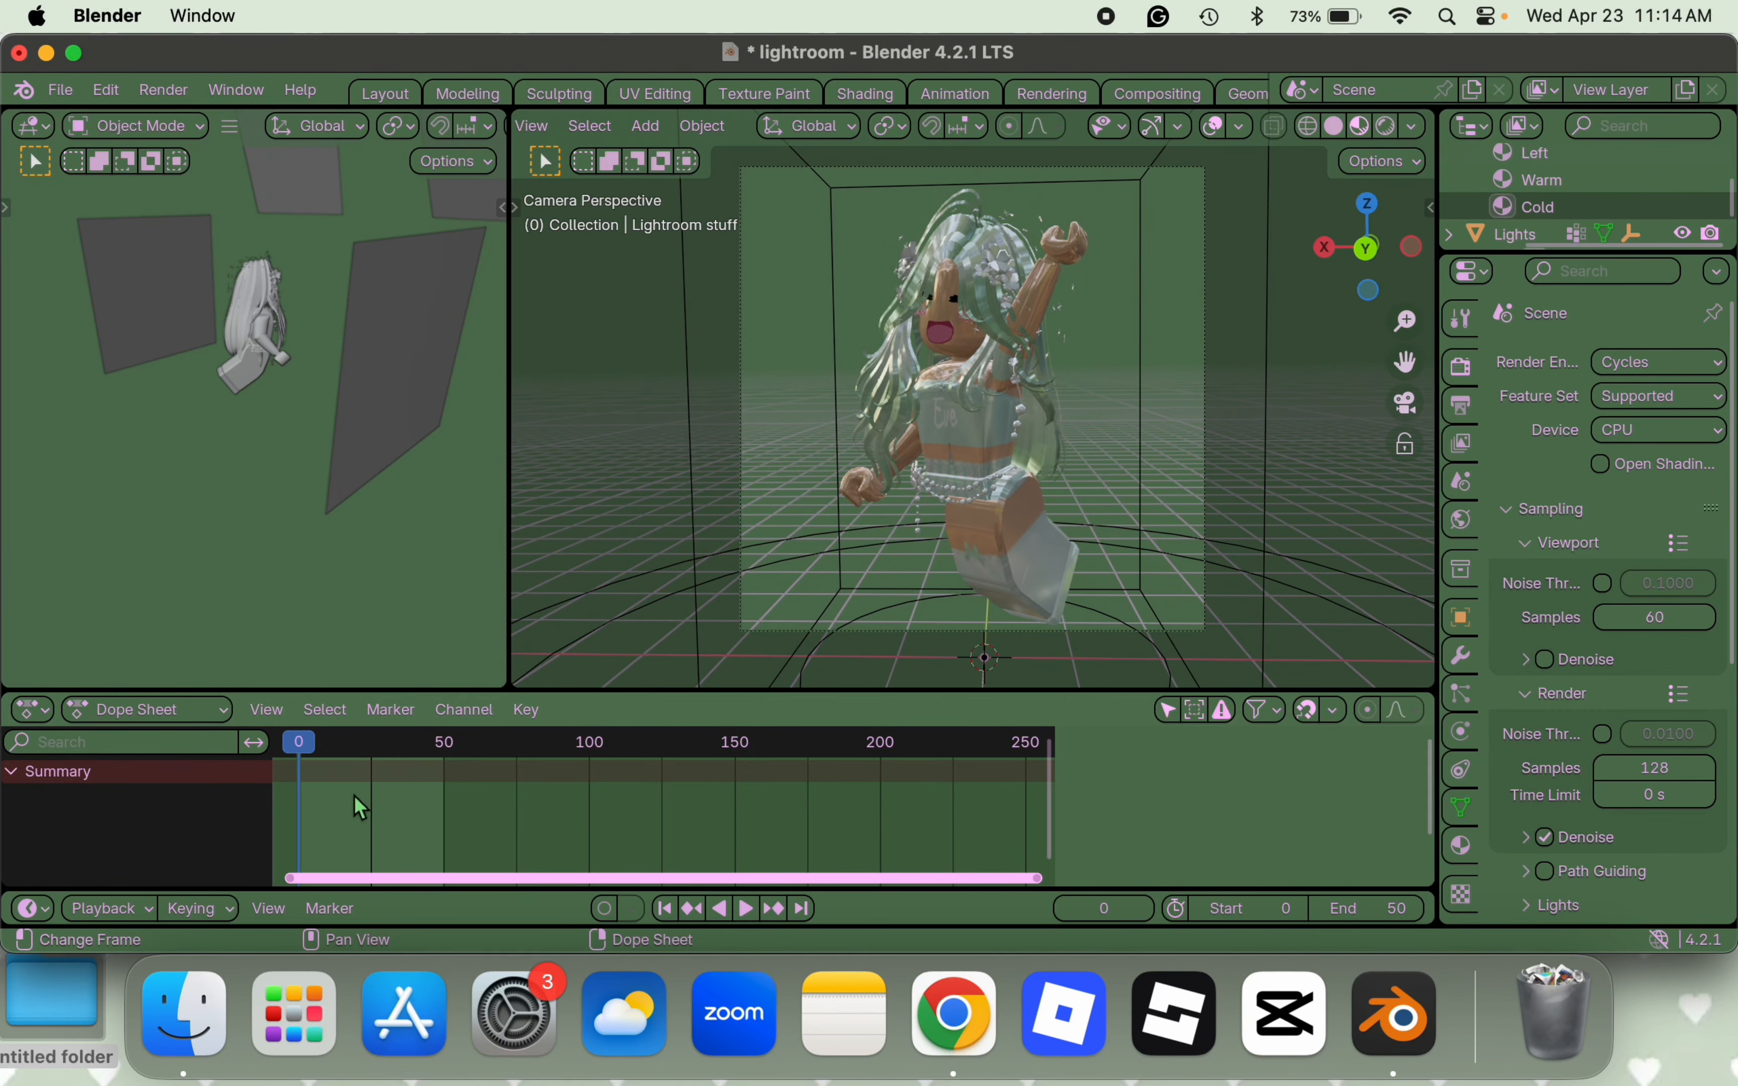
{"action": "key", "text": "space"}
{"action": "key", "text": "space"}
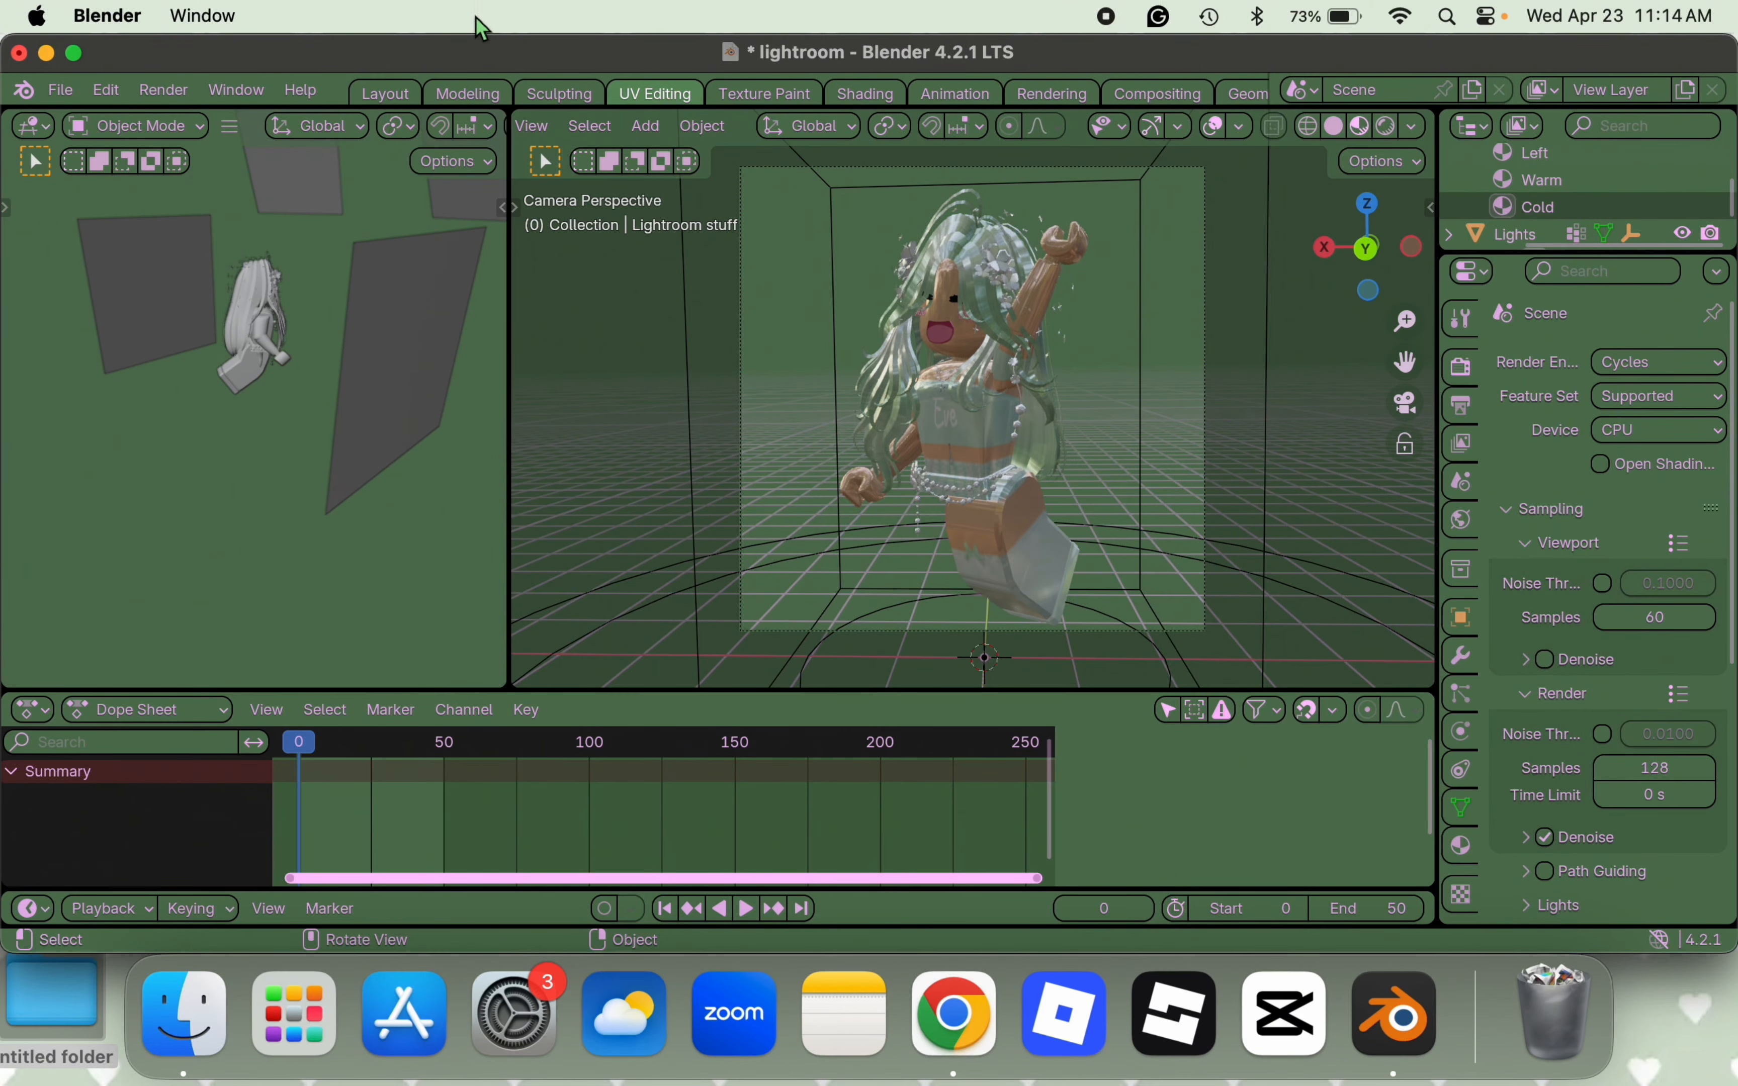
- Switch to the Layout workspace and add a plane mesh to the scene
{"action": "left_click", "coordinate": [386, 95]}
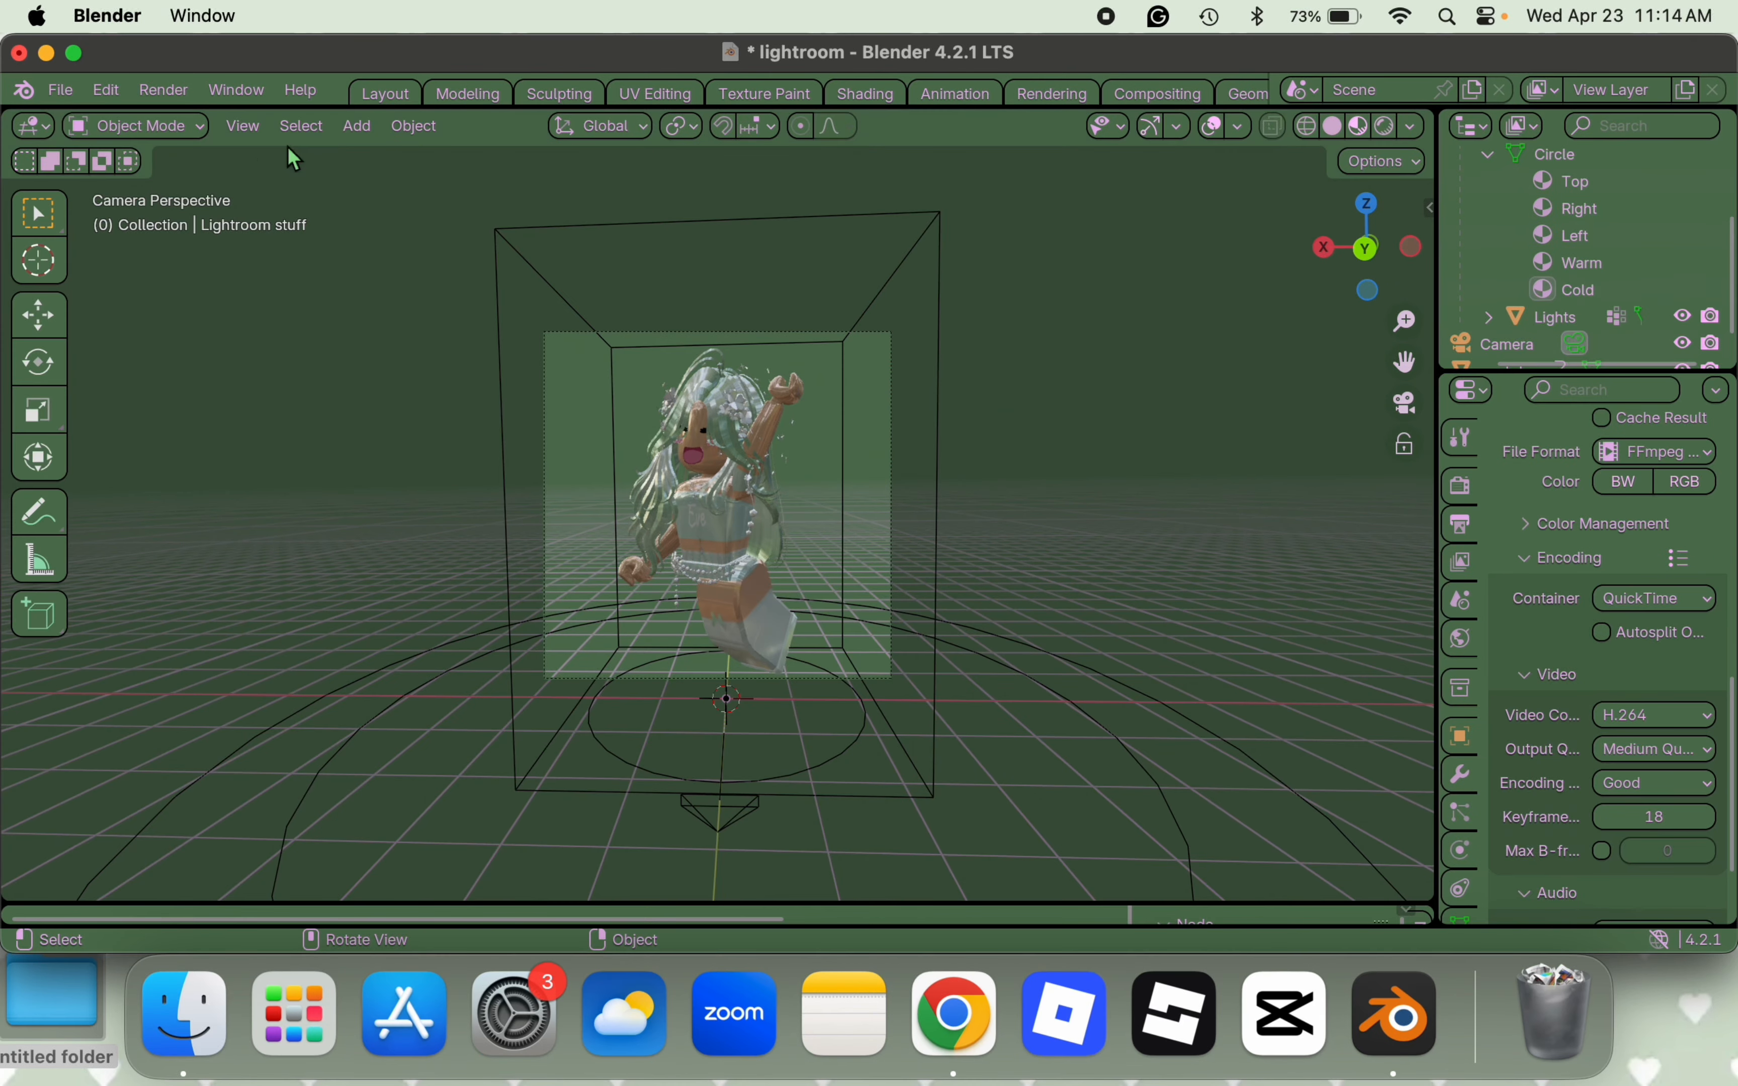
{"action": "left_click", "coordinate": [370, 137]}
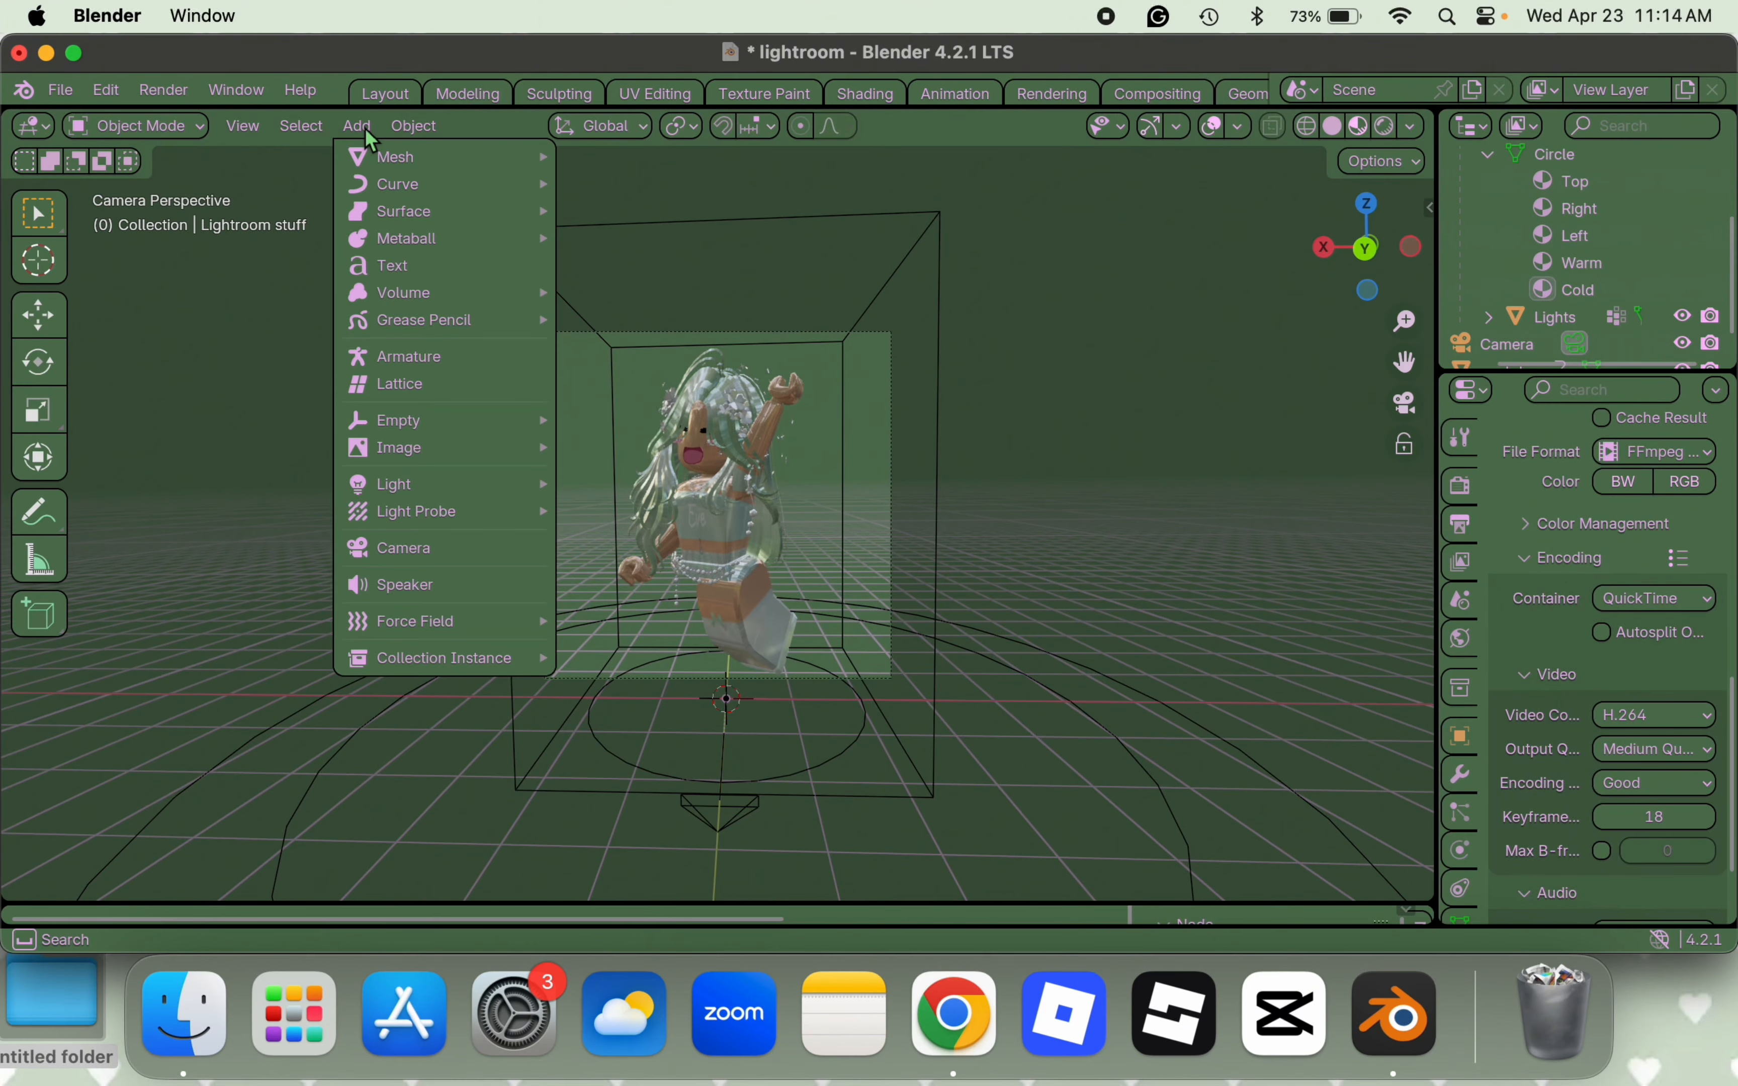
{"action": "mouse_move", "coordinate": [427, 161]}
{"action": "left_click", "coordinate": [569, 167]}
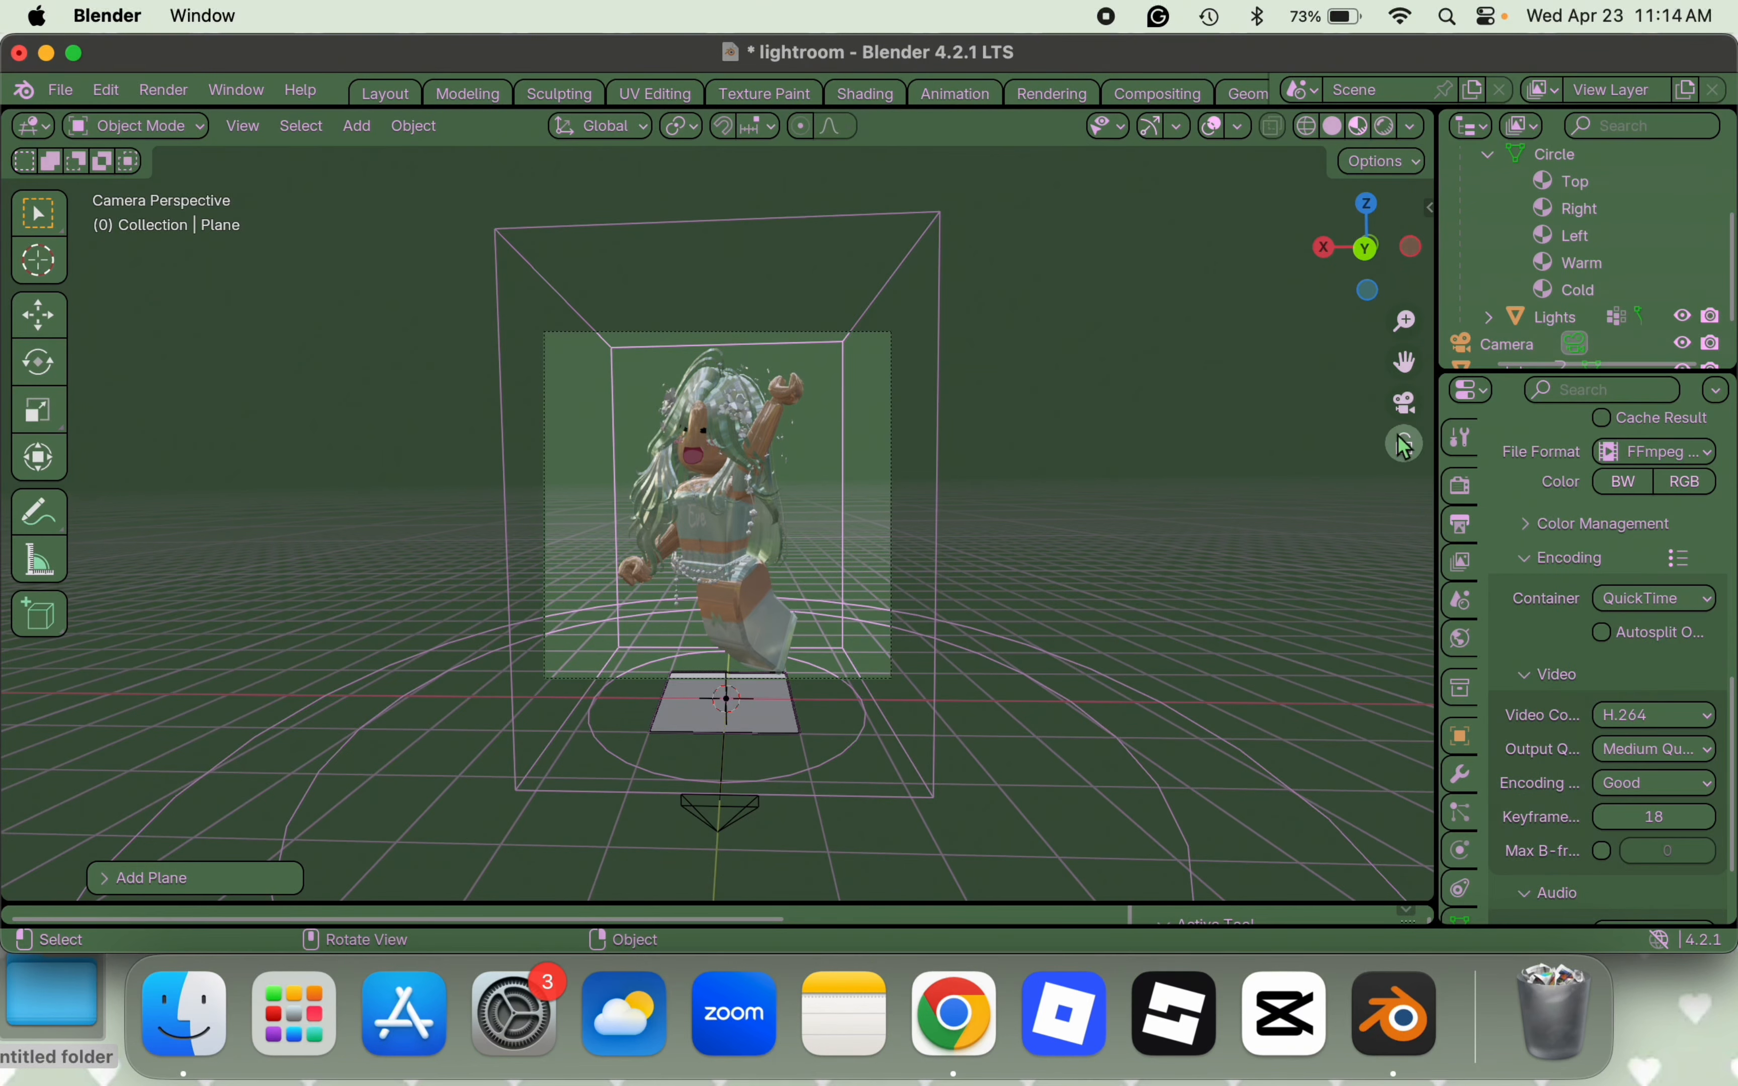
- Scale the plane up until it extends well beyond the lightroom rings, and move it along Y to behind the avatar
{"action": "left_click", "coordinate": [1405, 404]}
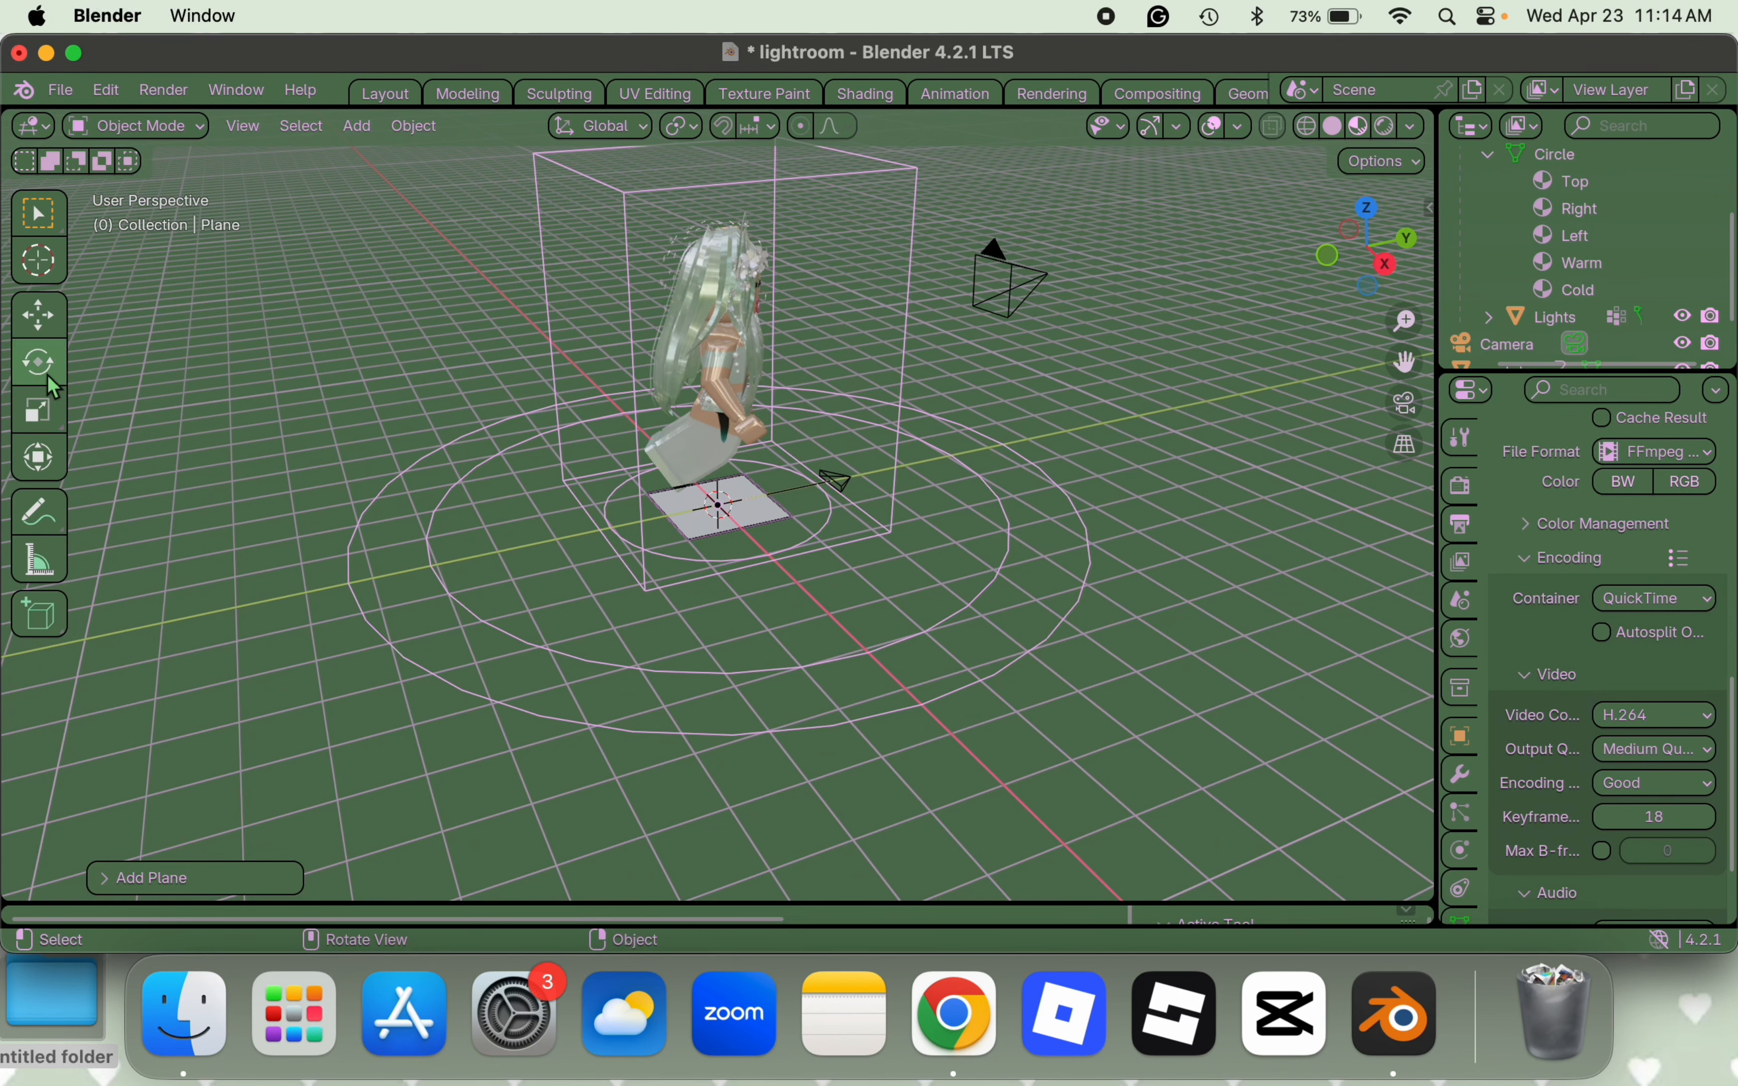
{"action": "left_click", "coordinate": [40, 316]}
{"action": "left_click", "coordinate": [43, 458]}
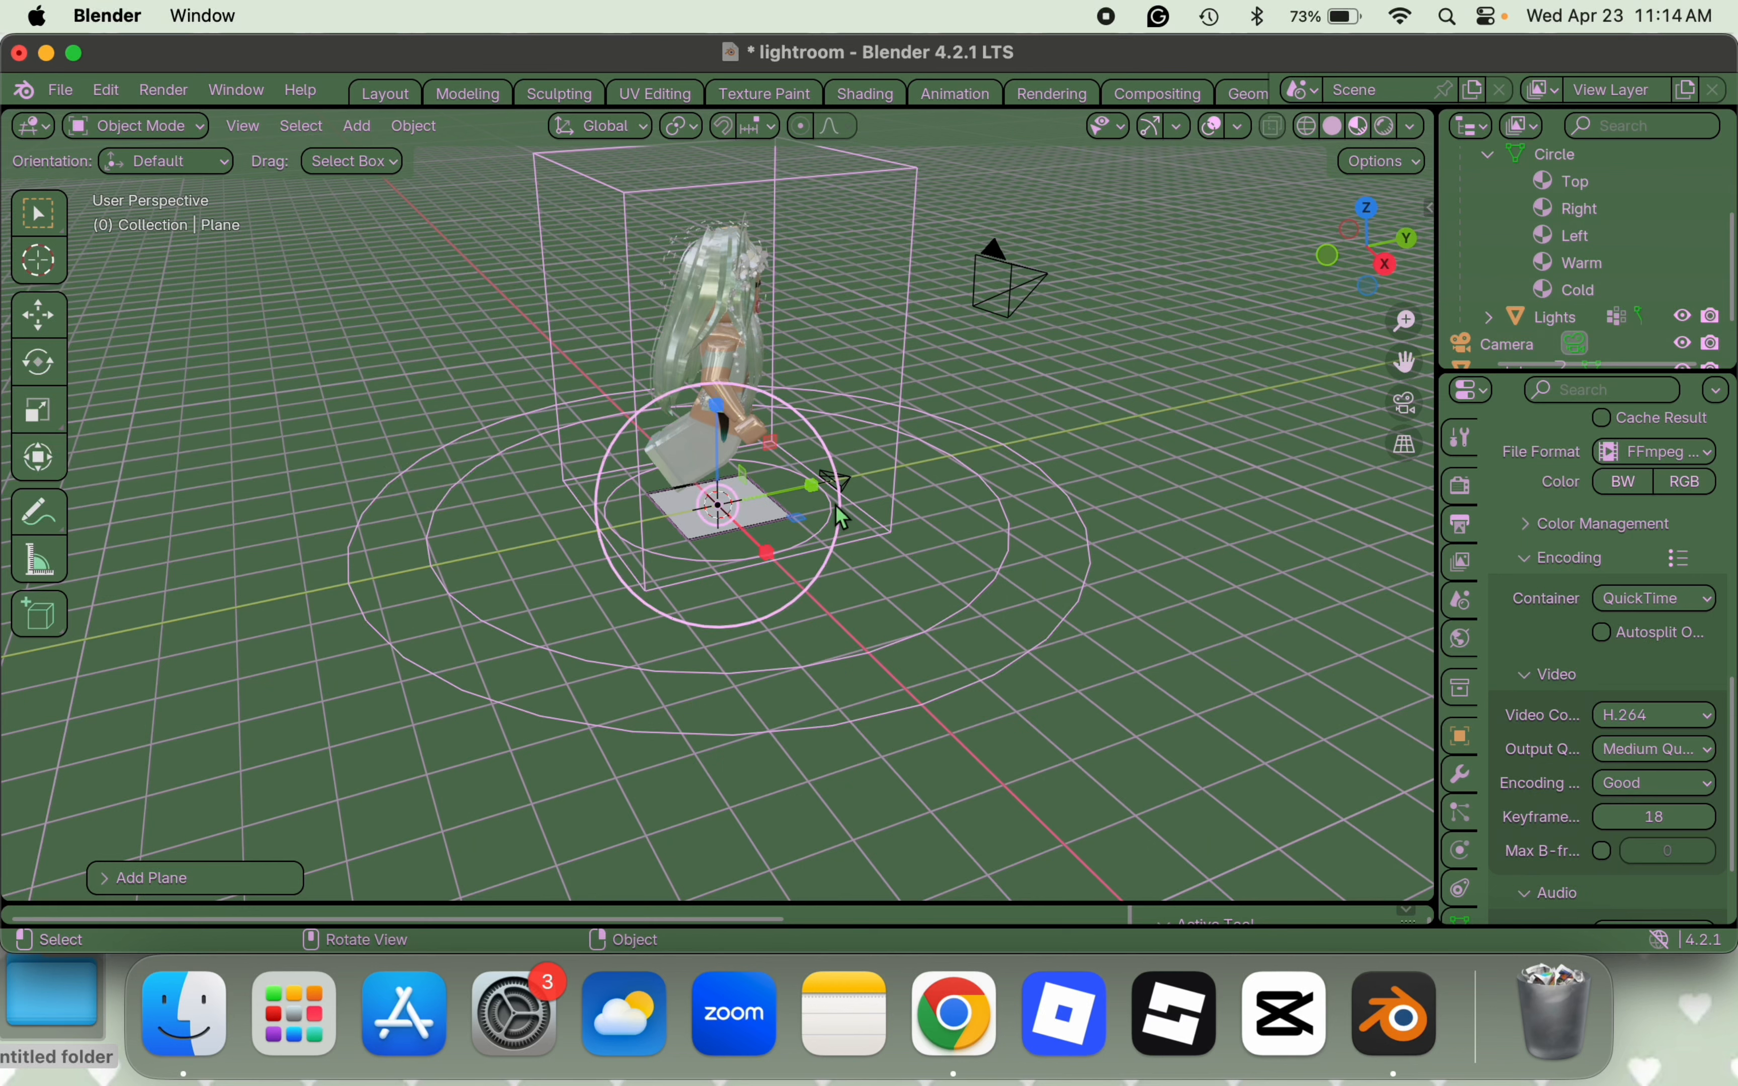
{"action": "left_click_drag", "start_coordinate": [813, 495], "coordinate": [929, 458]}
{"action": "left_click", "coordinate": [27, 323]}
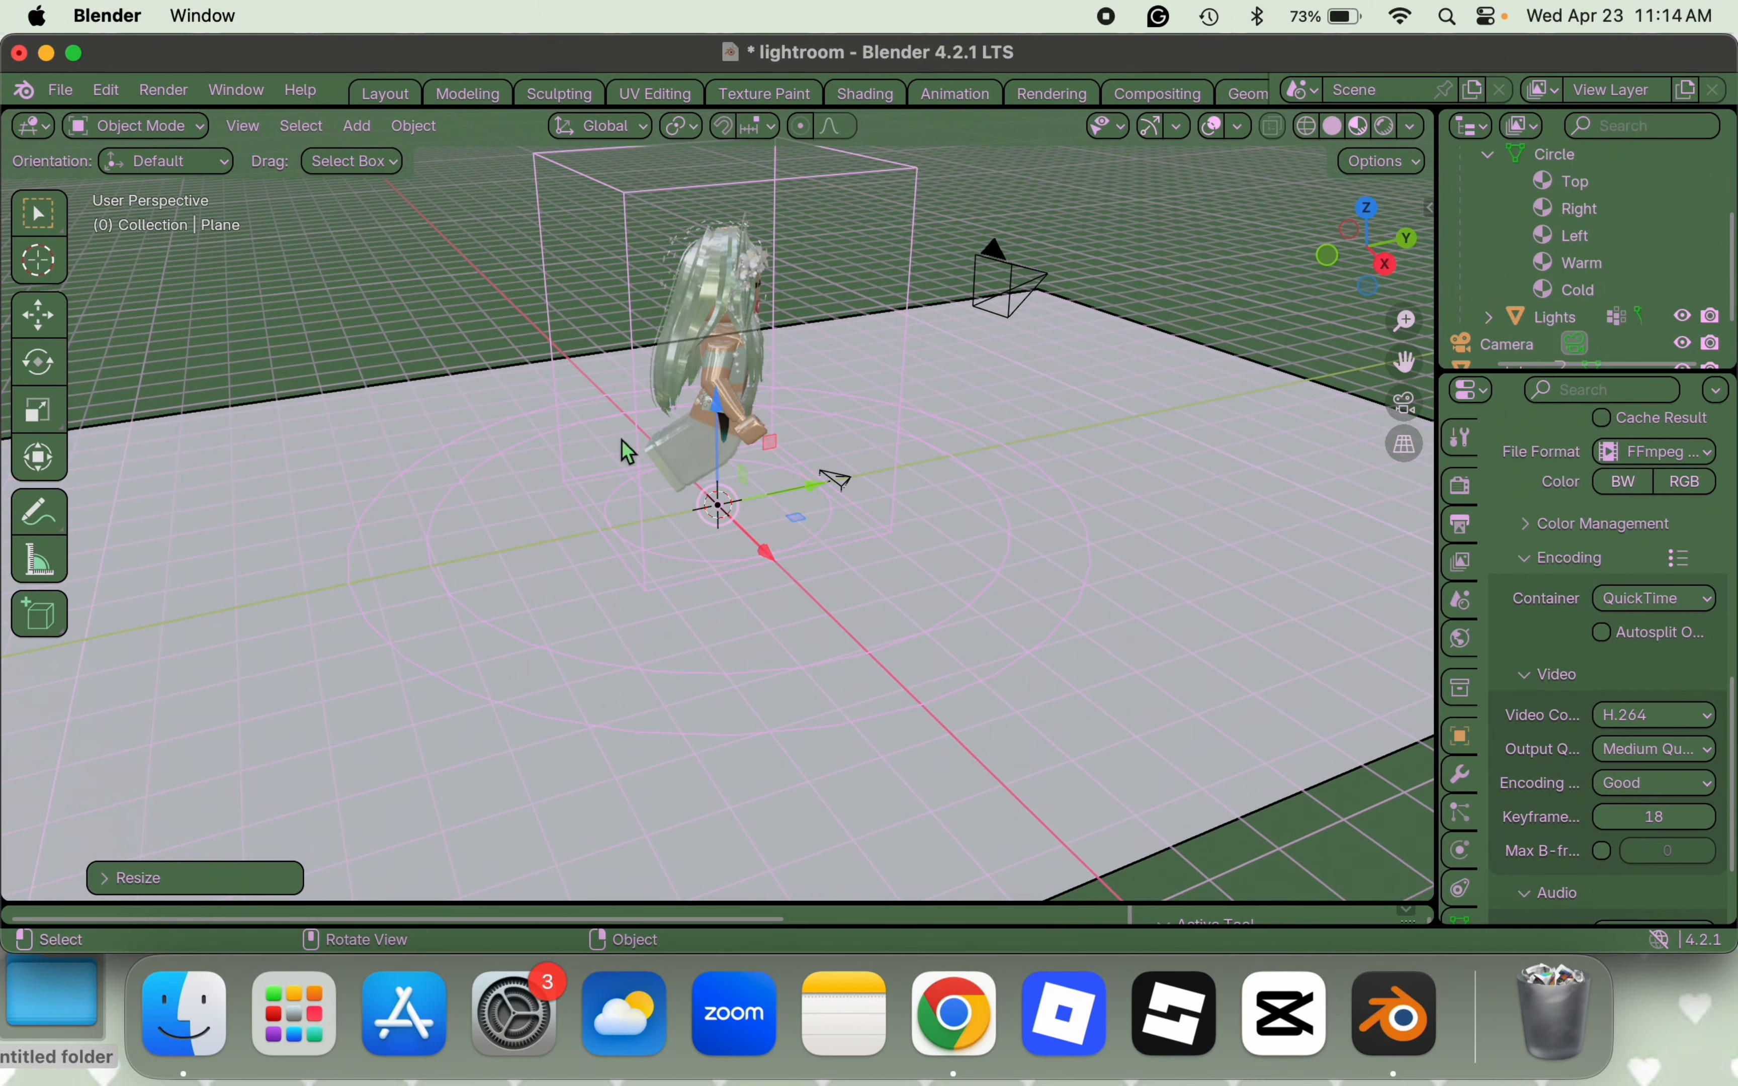
{"action": "left_click_drag", "start_coordinate": [820, 492], "coordinate": [309, 593]}
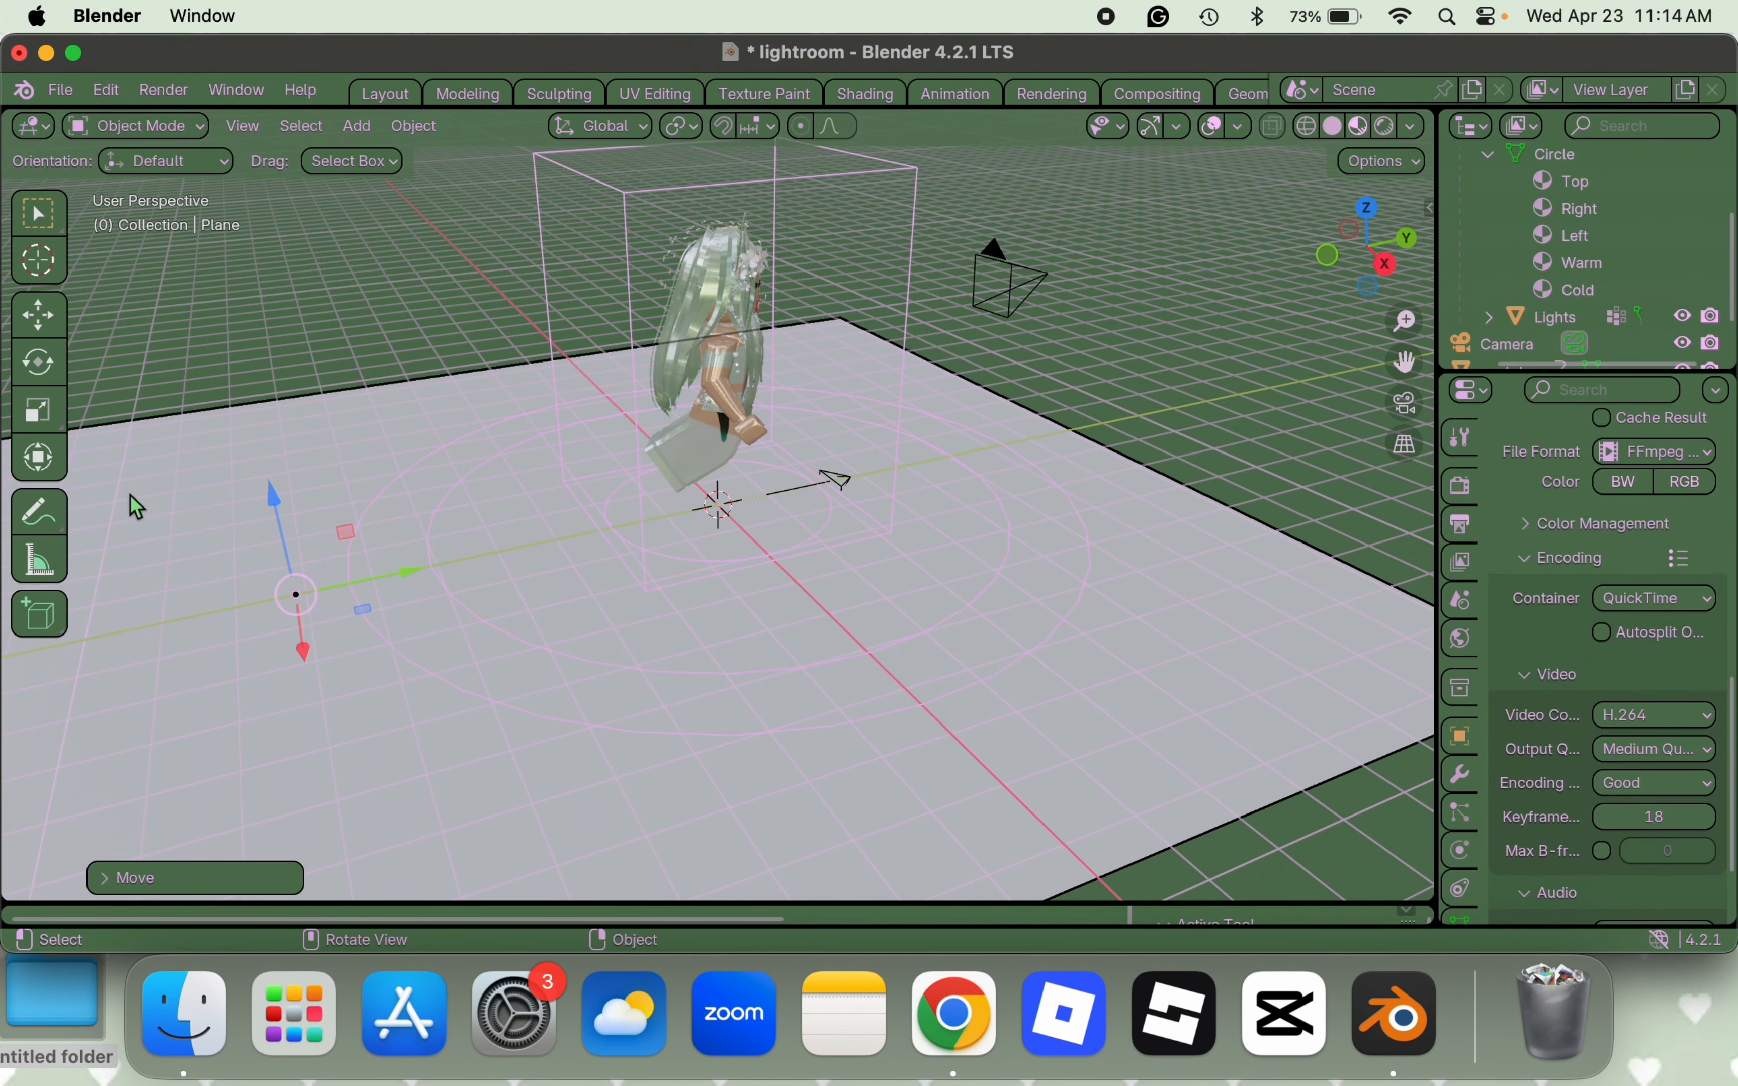
- Rotate the plane about X so it stands upright as a backdrop, and view it through the camera
{"action": "left_click", "coordinate": [43, 454]}
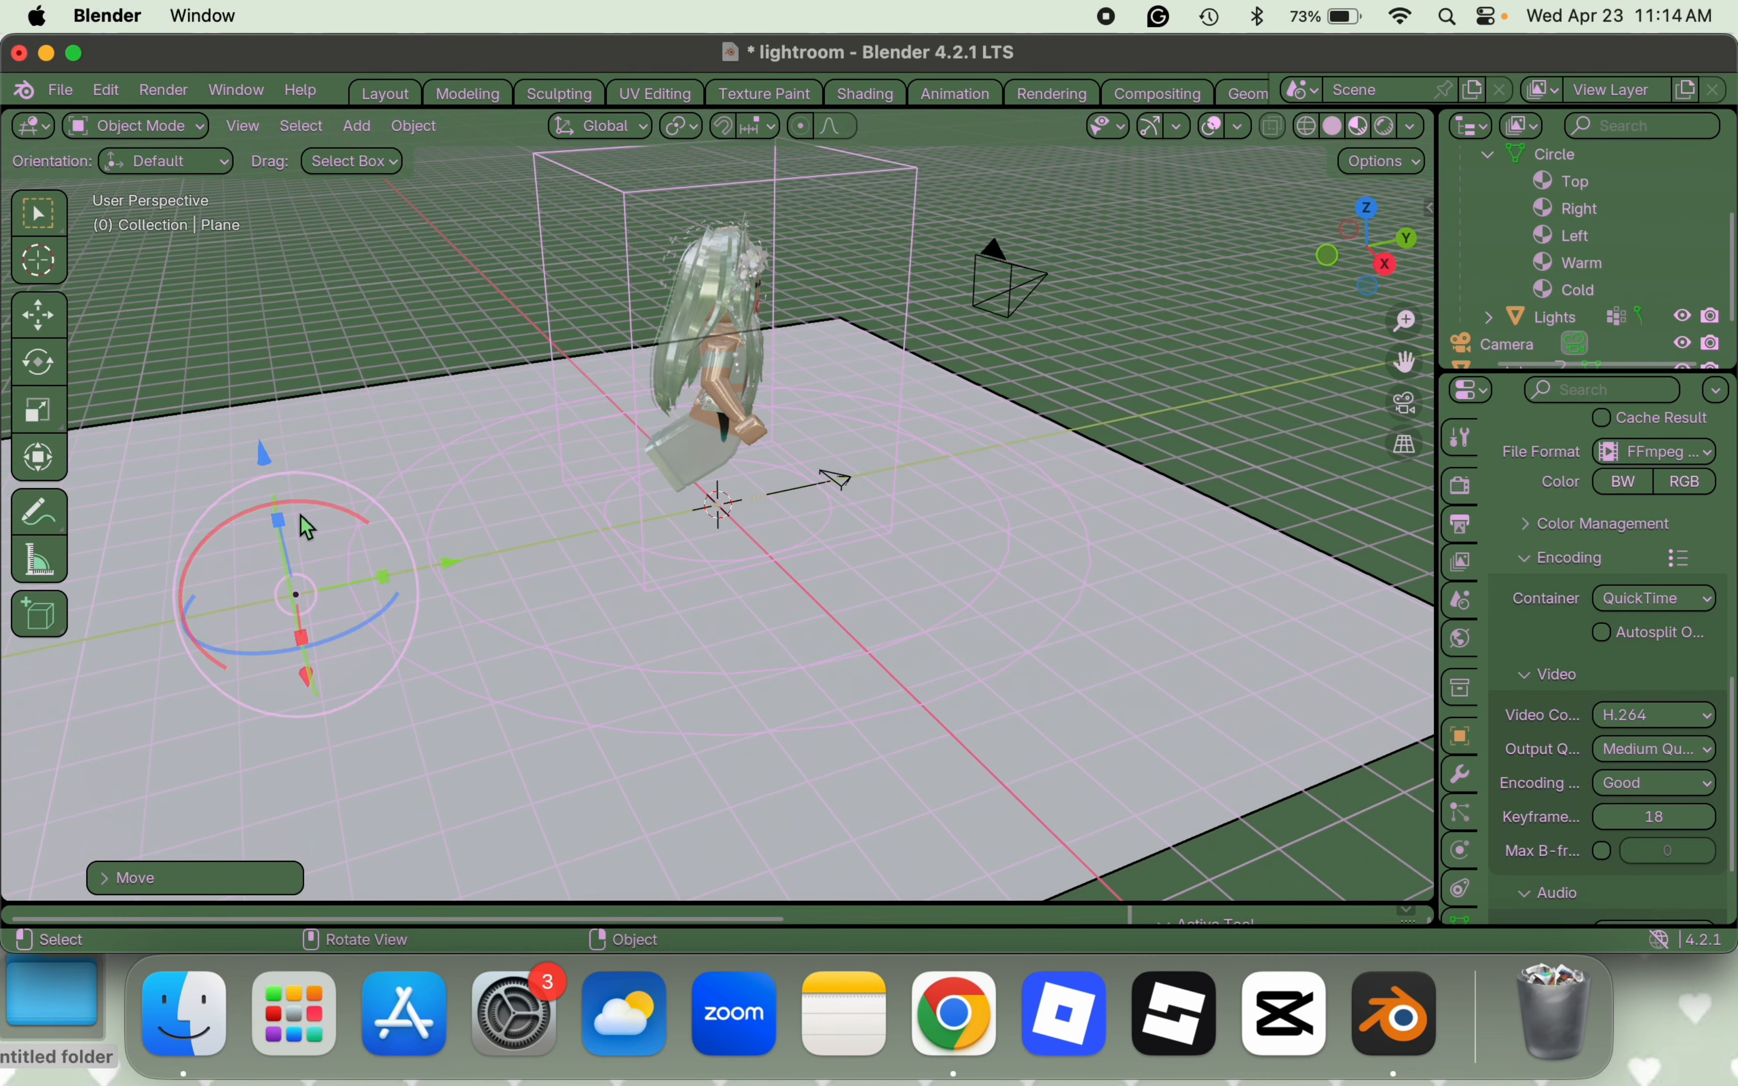
{"action": "left_click_drag", "start_coordinate": [311, 513], "coordinate": [440, 625]}
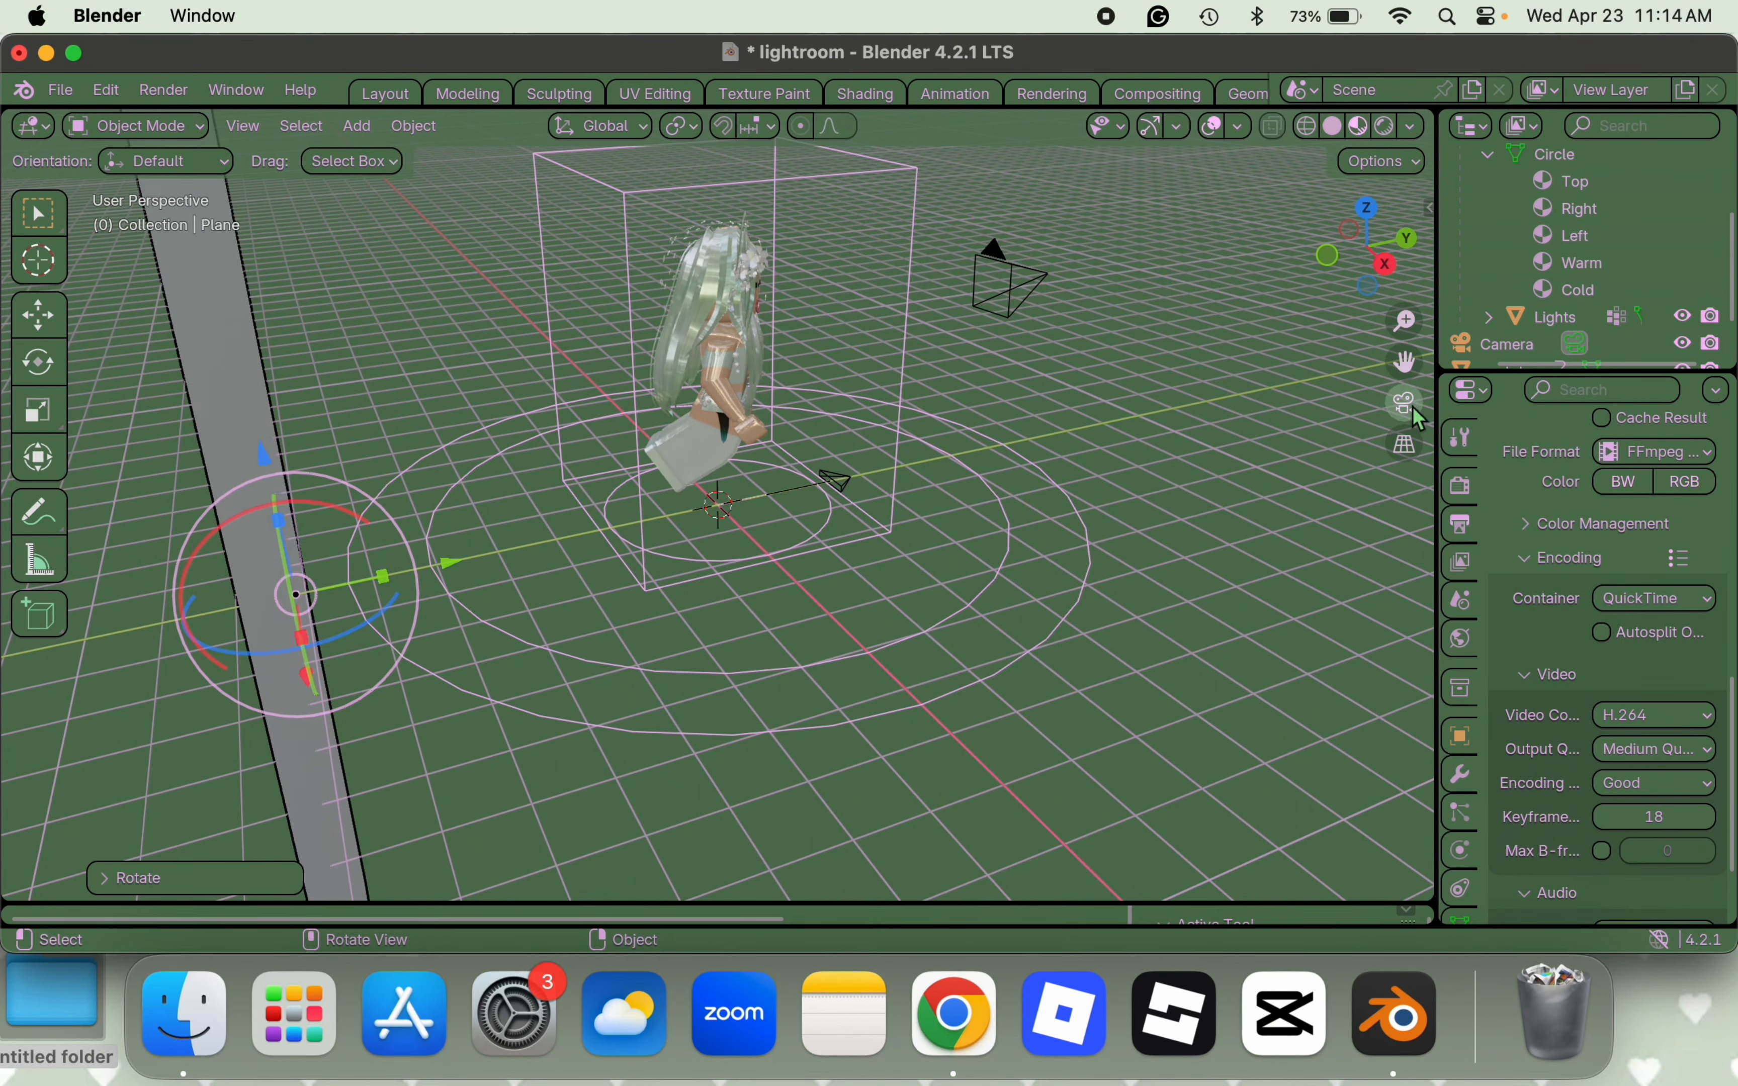
{"action": "left_click", "coordinate": [1405, 403]}
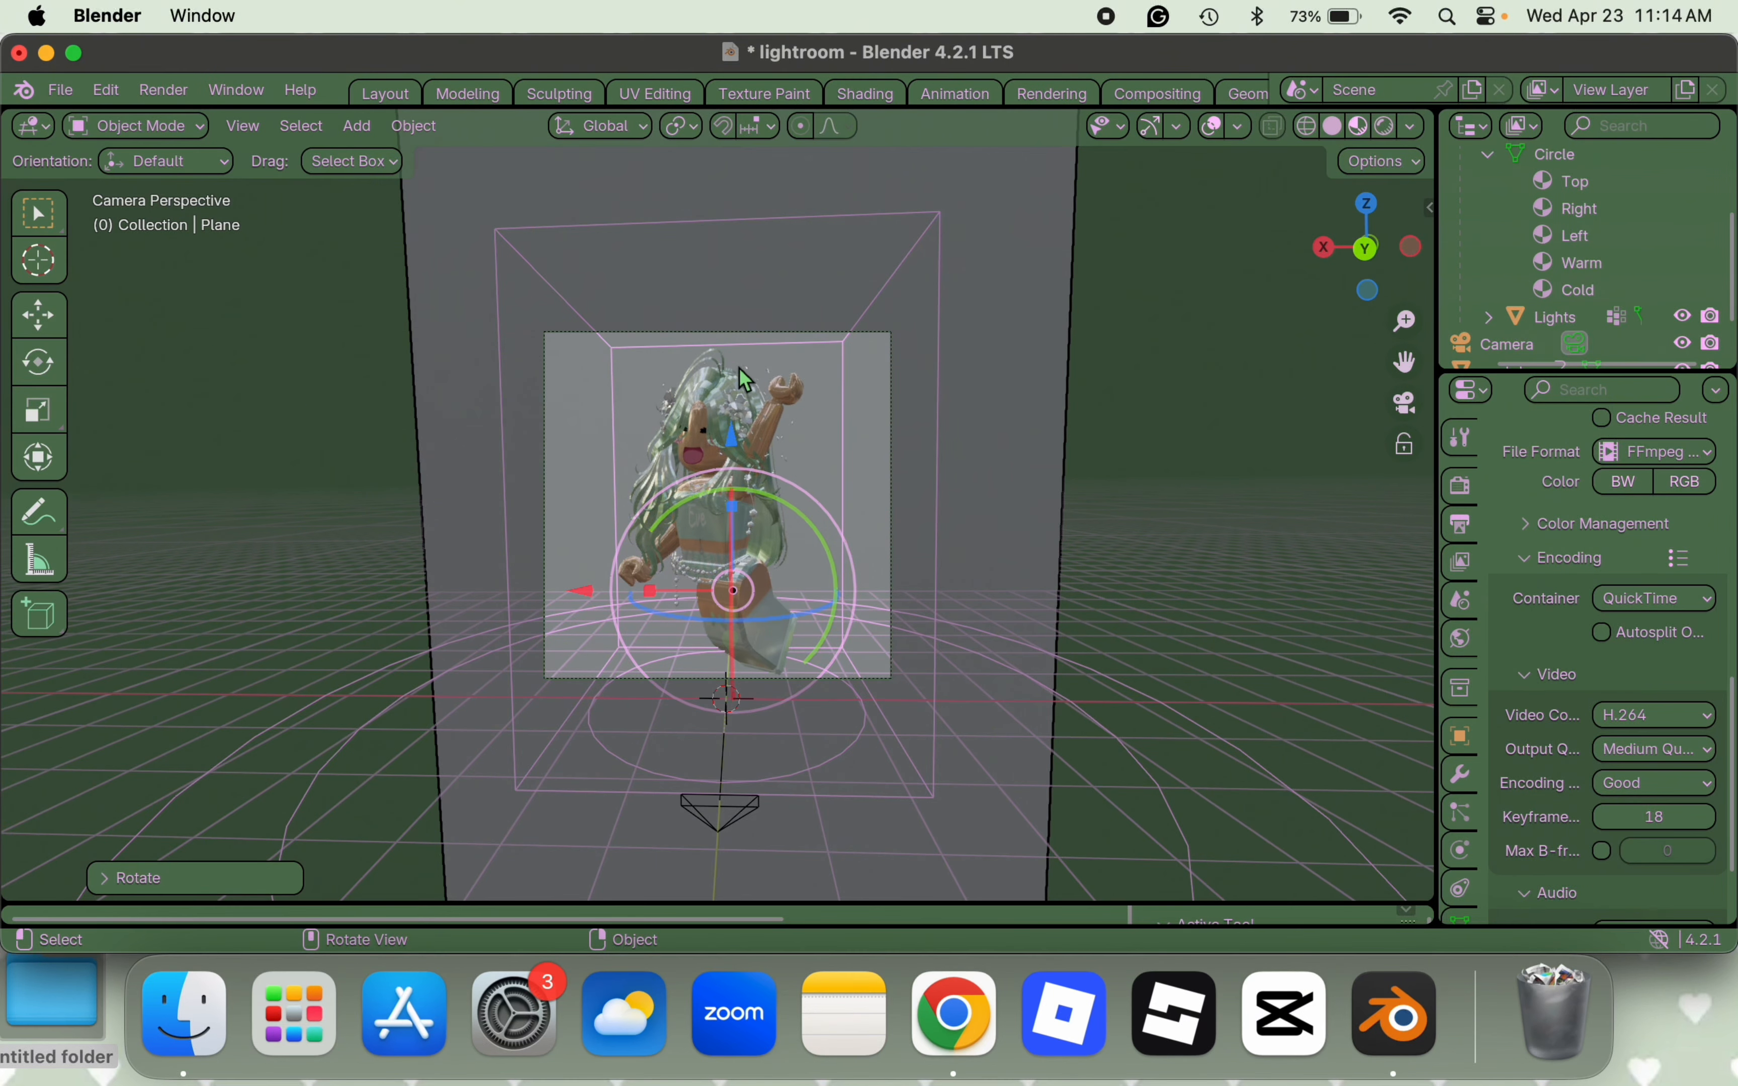
- Give the backdrop plane a new material with a bright green base color
{"action": "left_click", "coordinate": [512, 229]}
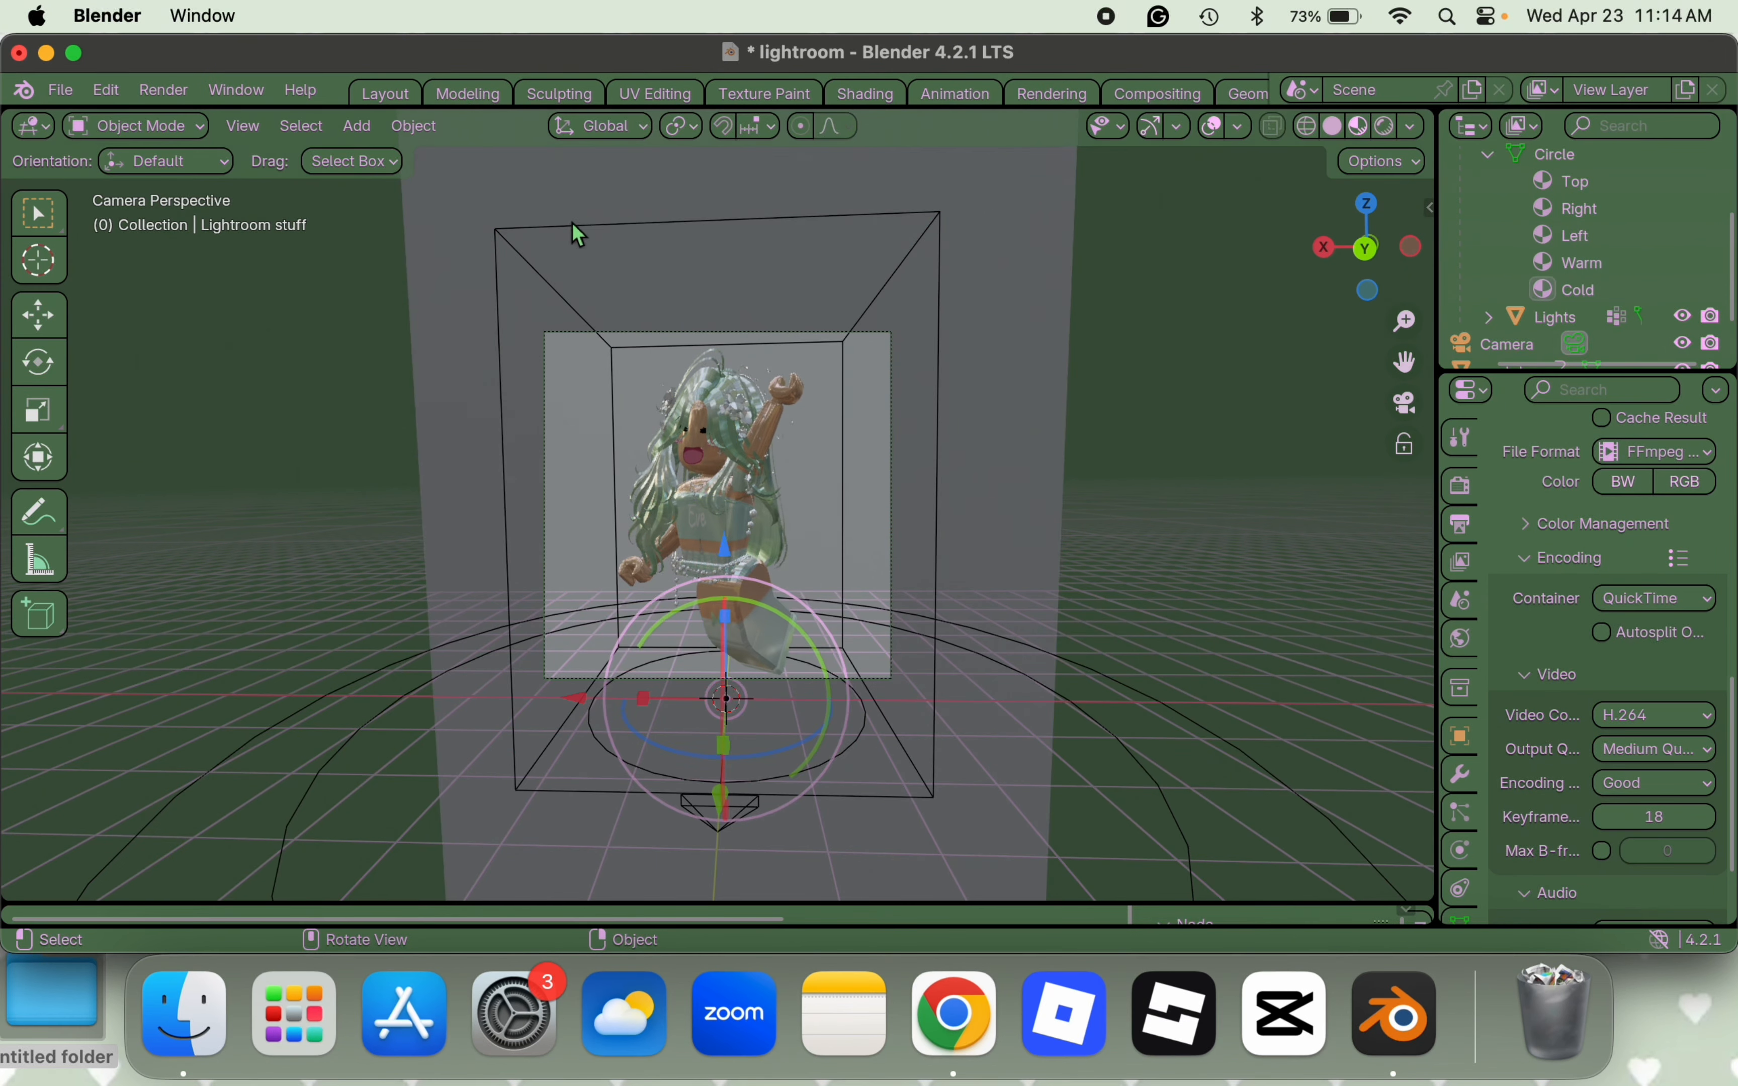
{"action": "scroll", "coordinate": [1470, 271], "scroll_direction": "down", "scroll_amount": 2}
{"action": "left_click", "coordinate": [1526, 343]}
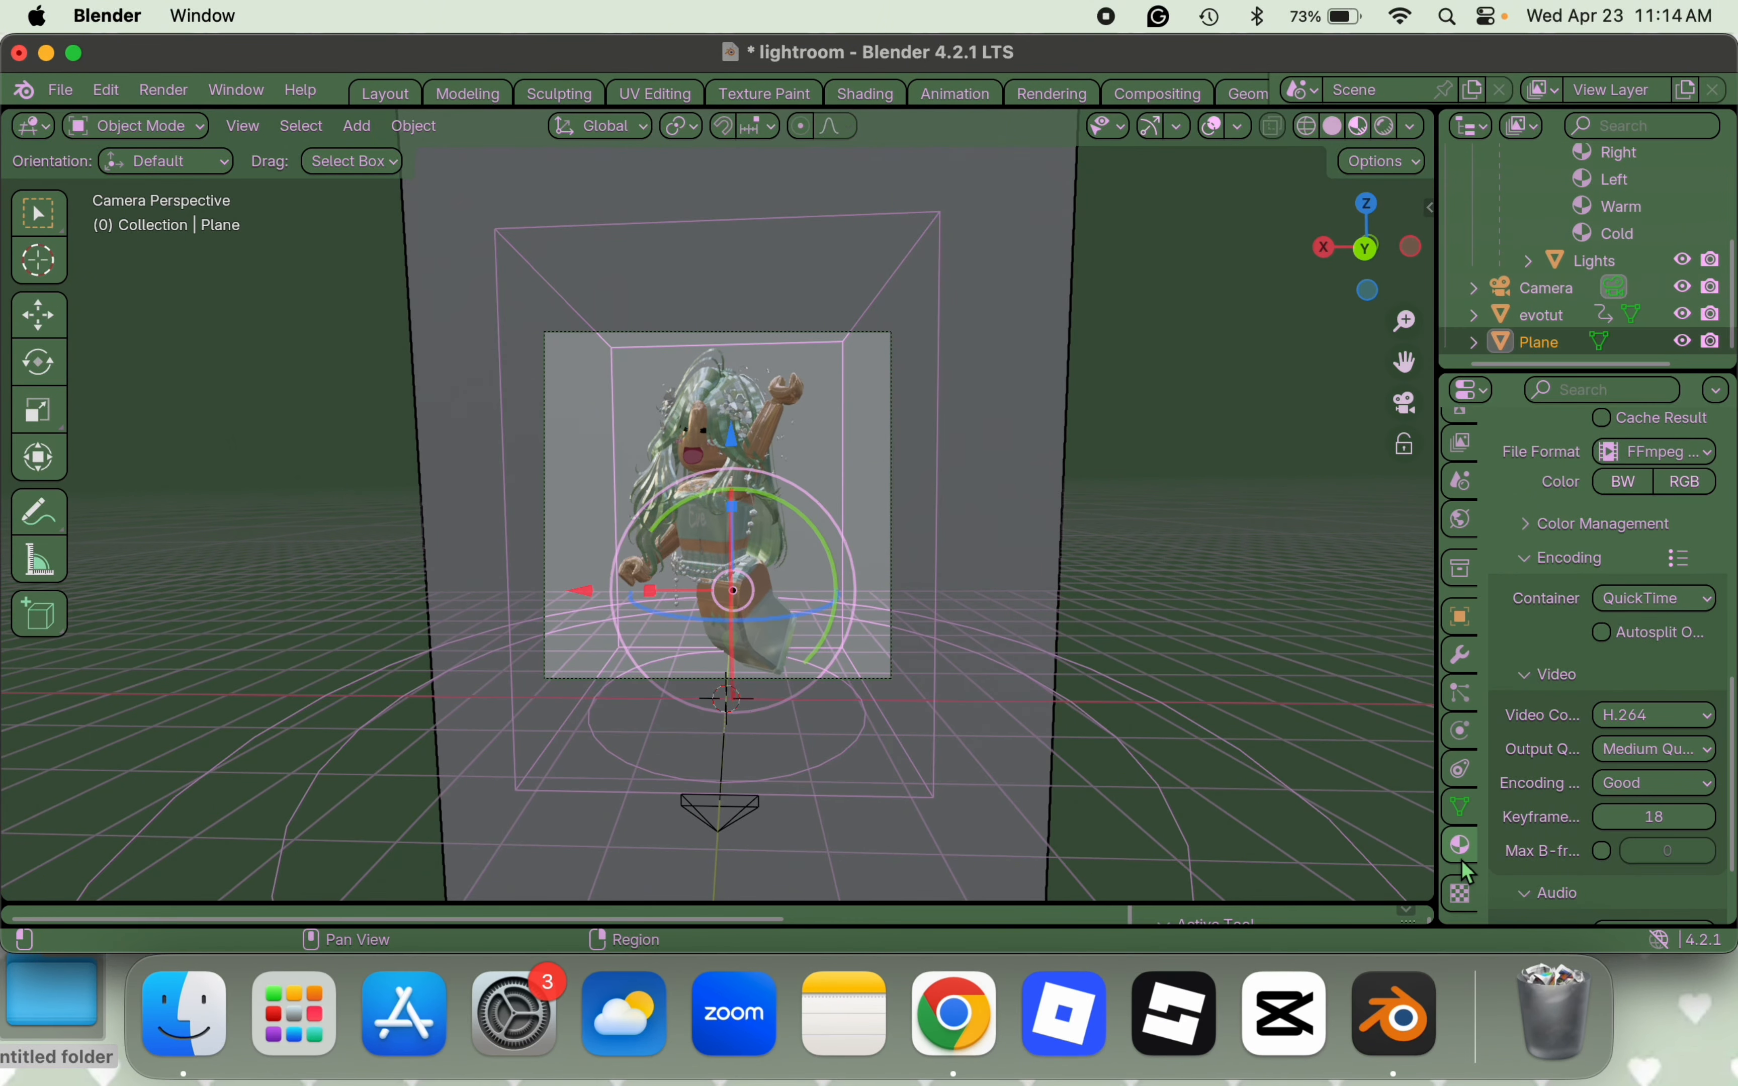
{"action": "left_click", "coordinate": [1465, 846]}
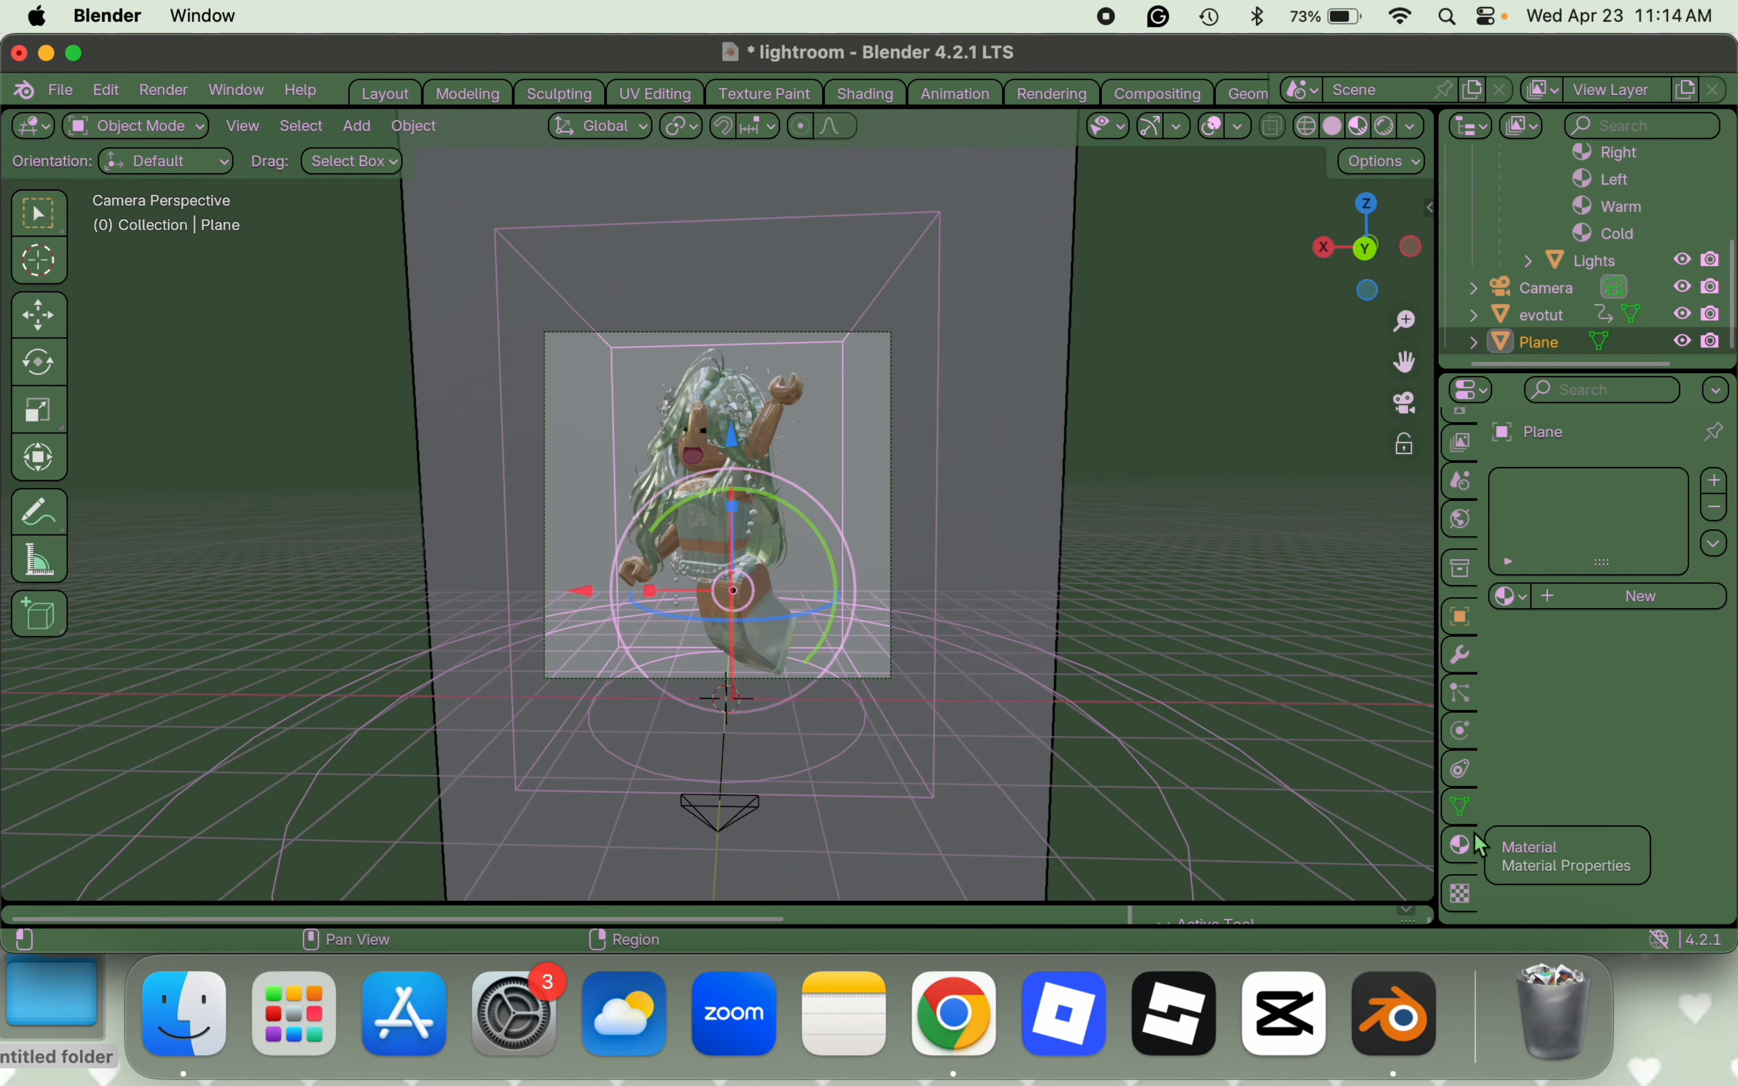
{"action": "left_click", "coordinate": [1554, 599]}
{"action": "left_click", "coordinate": [1644, 767]}
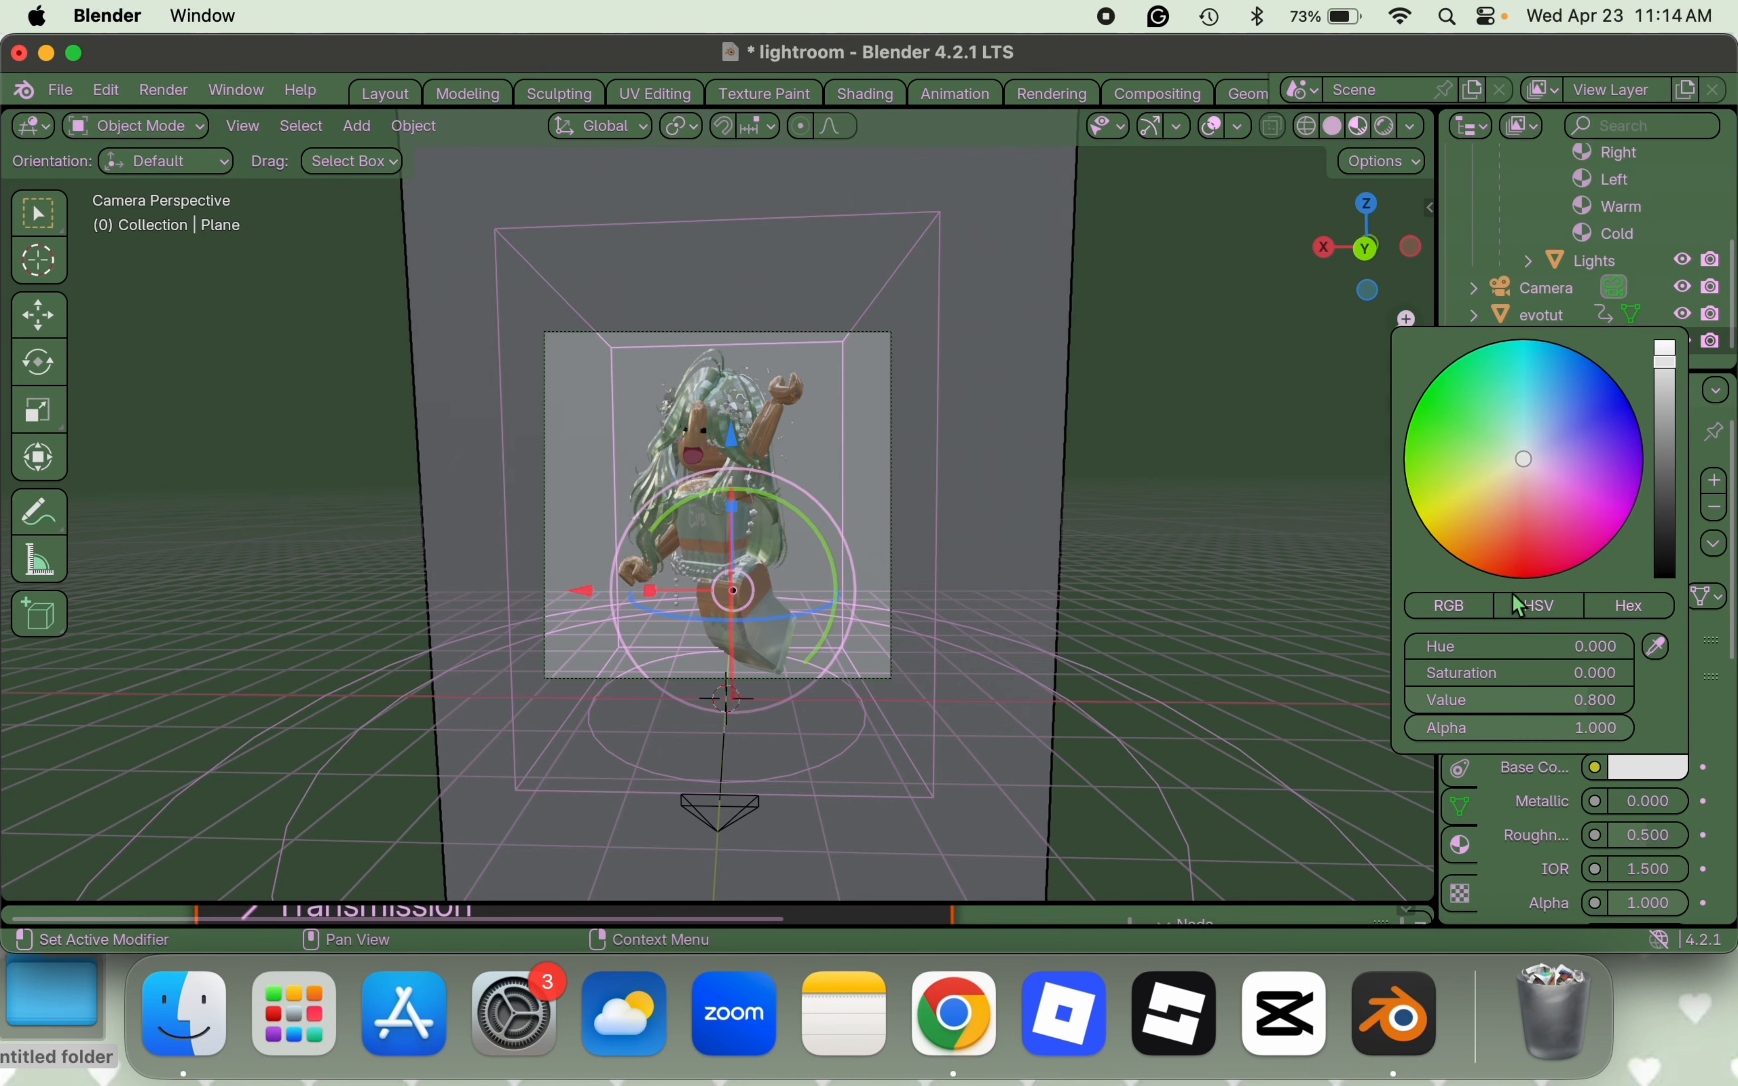
{"action": "left_click_drag", "start_coordinate": [1529, 463], "coordinate": [1620, 460]}
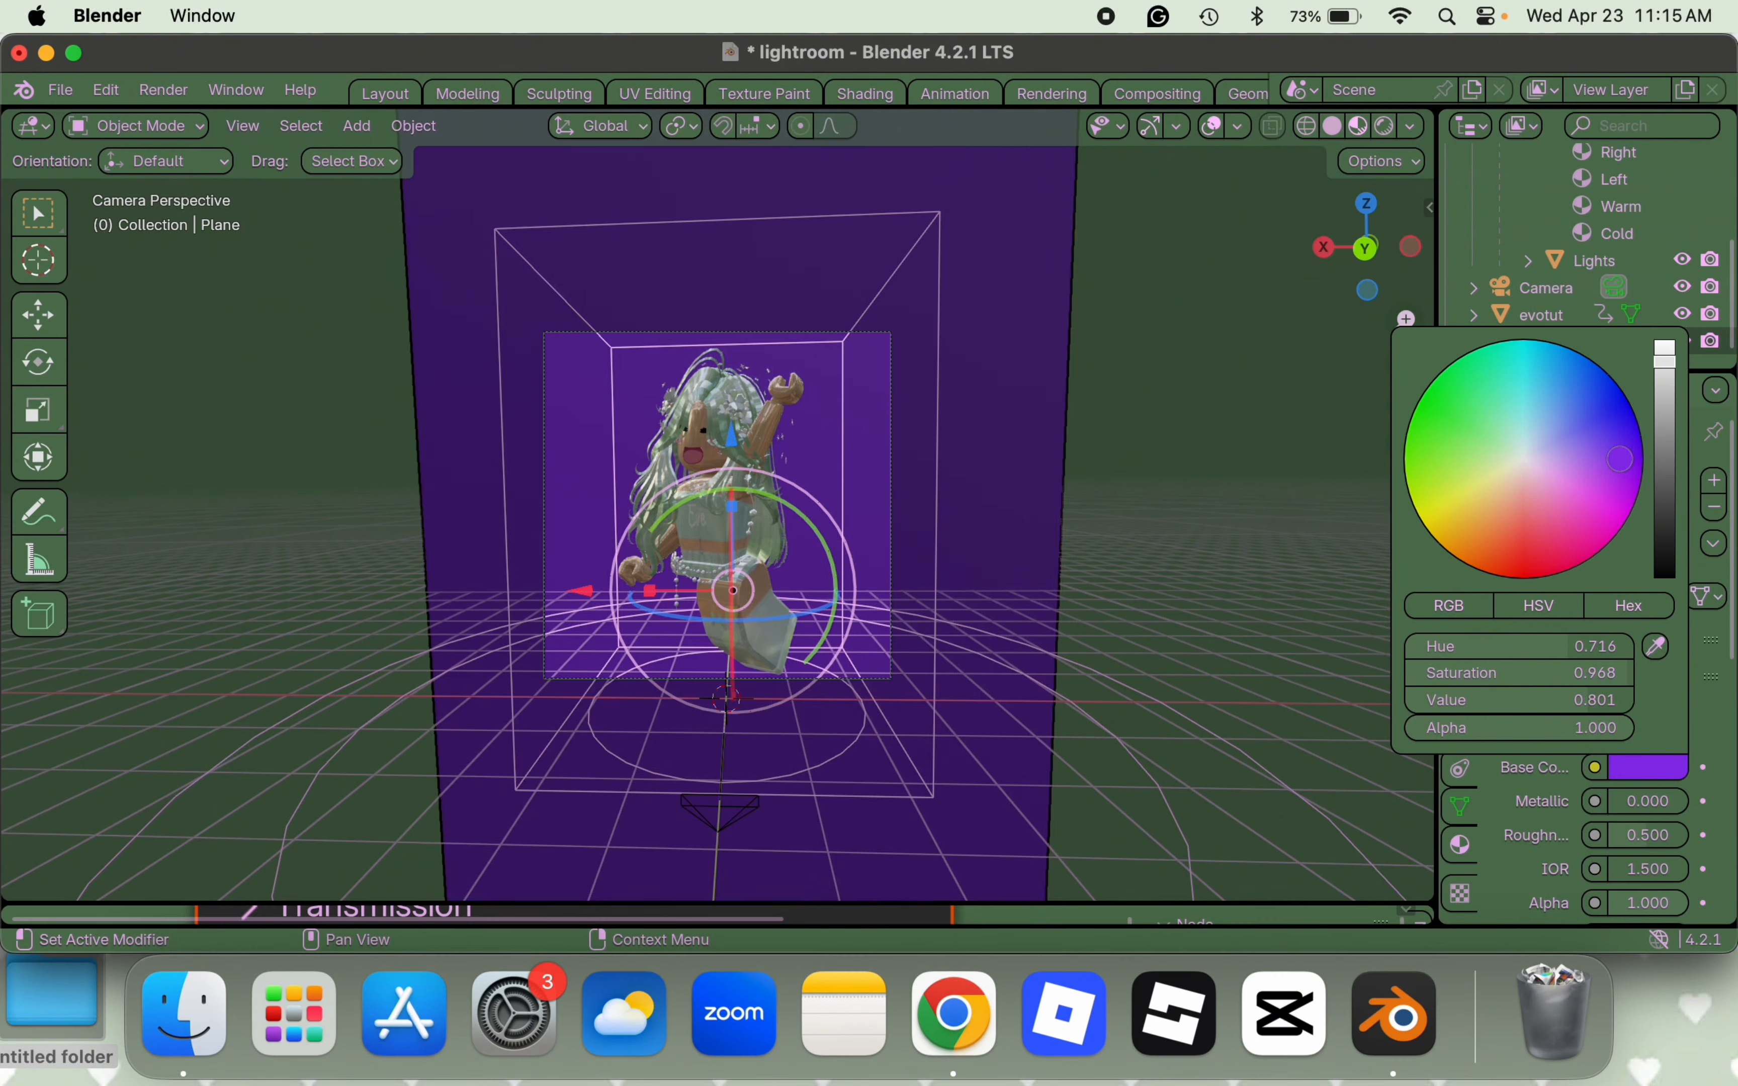
{"action": "left_click_drag", "start_coordinate": [1620, 459], "coordinate": [1432, 383]}
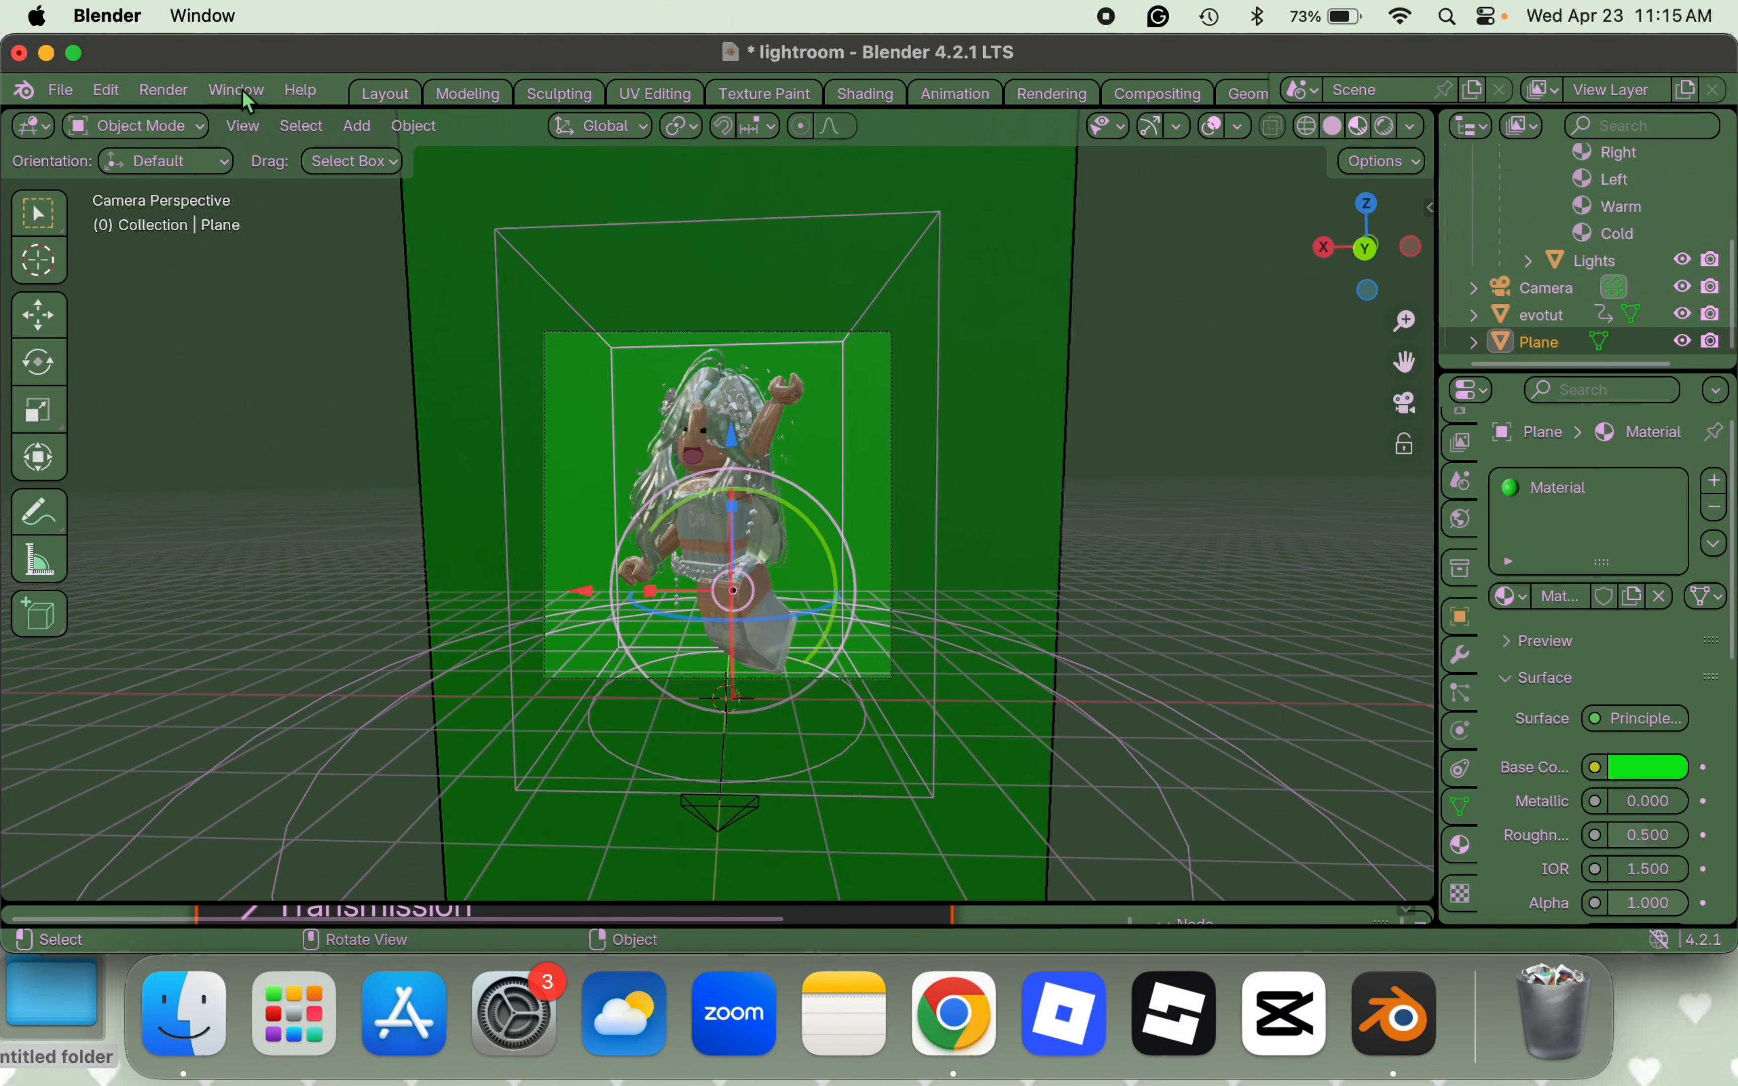
- Start rendering the animation with the green backdrop, and close the render window
{"action": "left_click", "coordinate": [155, 91]}
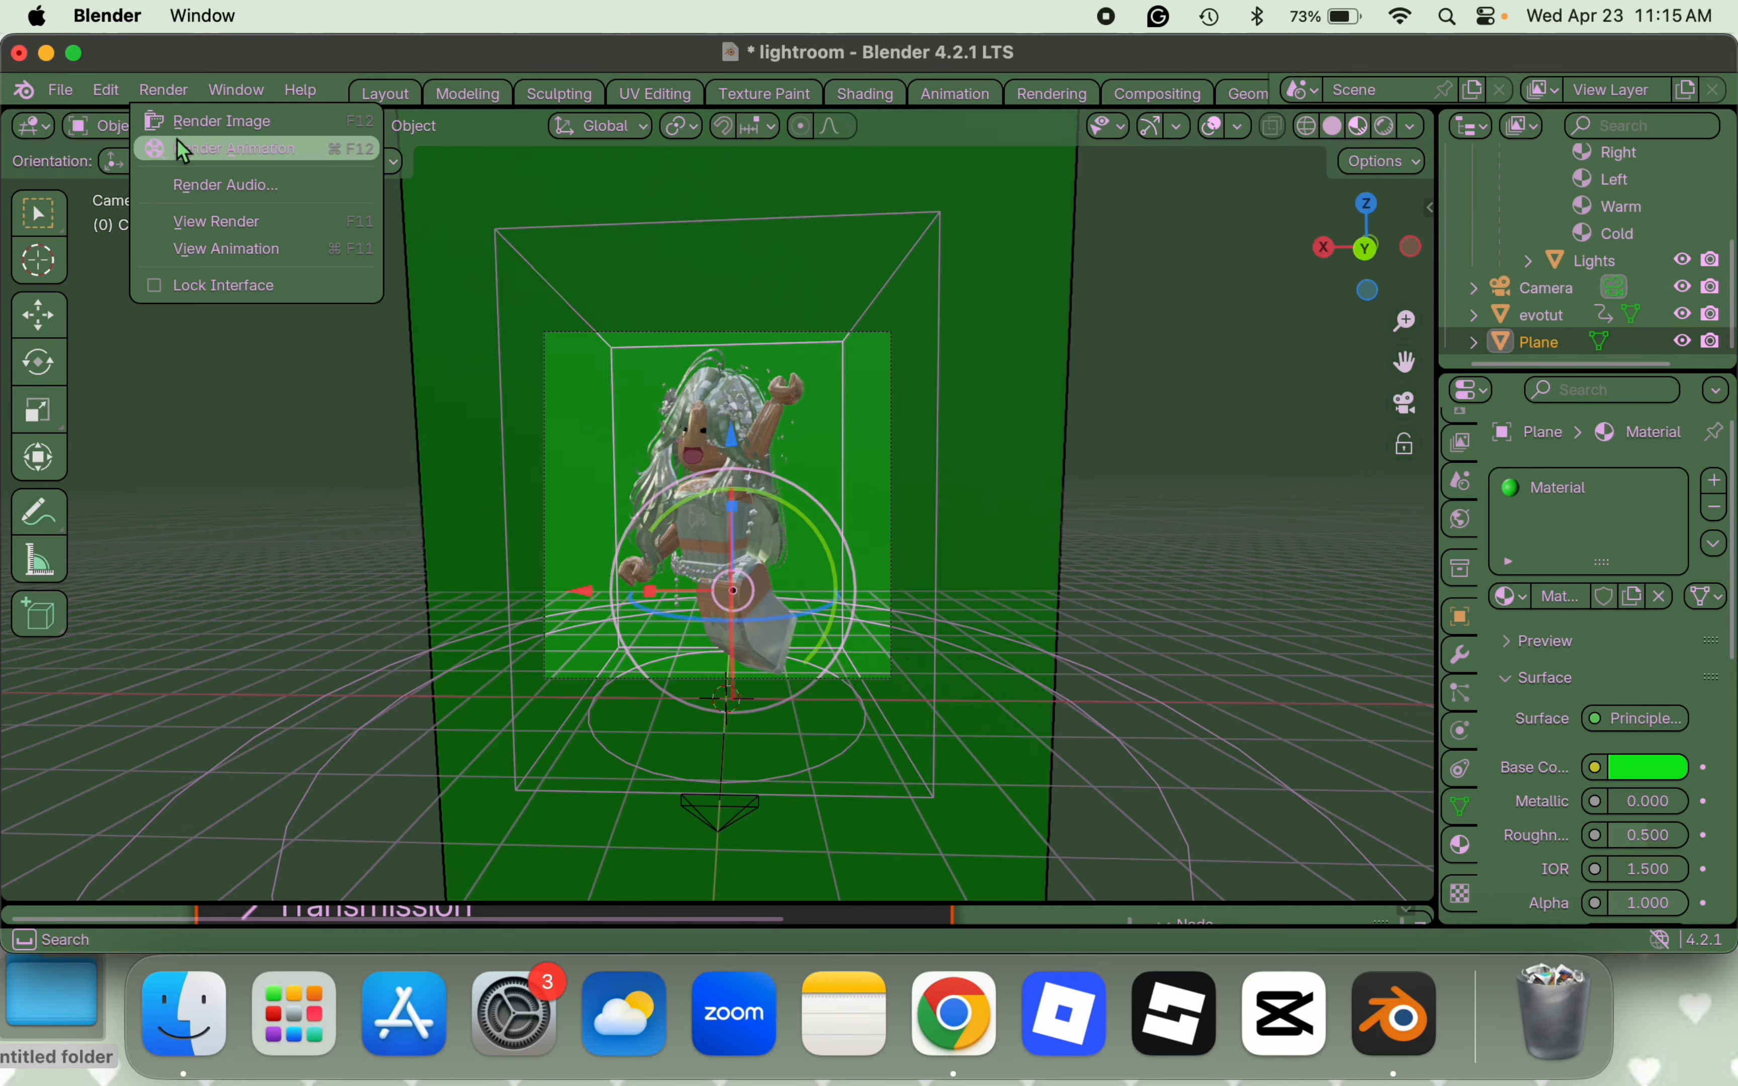
{"action": "left_click", "coordinate": [176, 140]}
{"action": "left_click", "coordinate": [19, 52]}
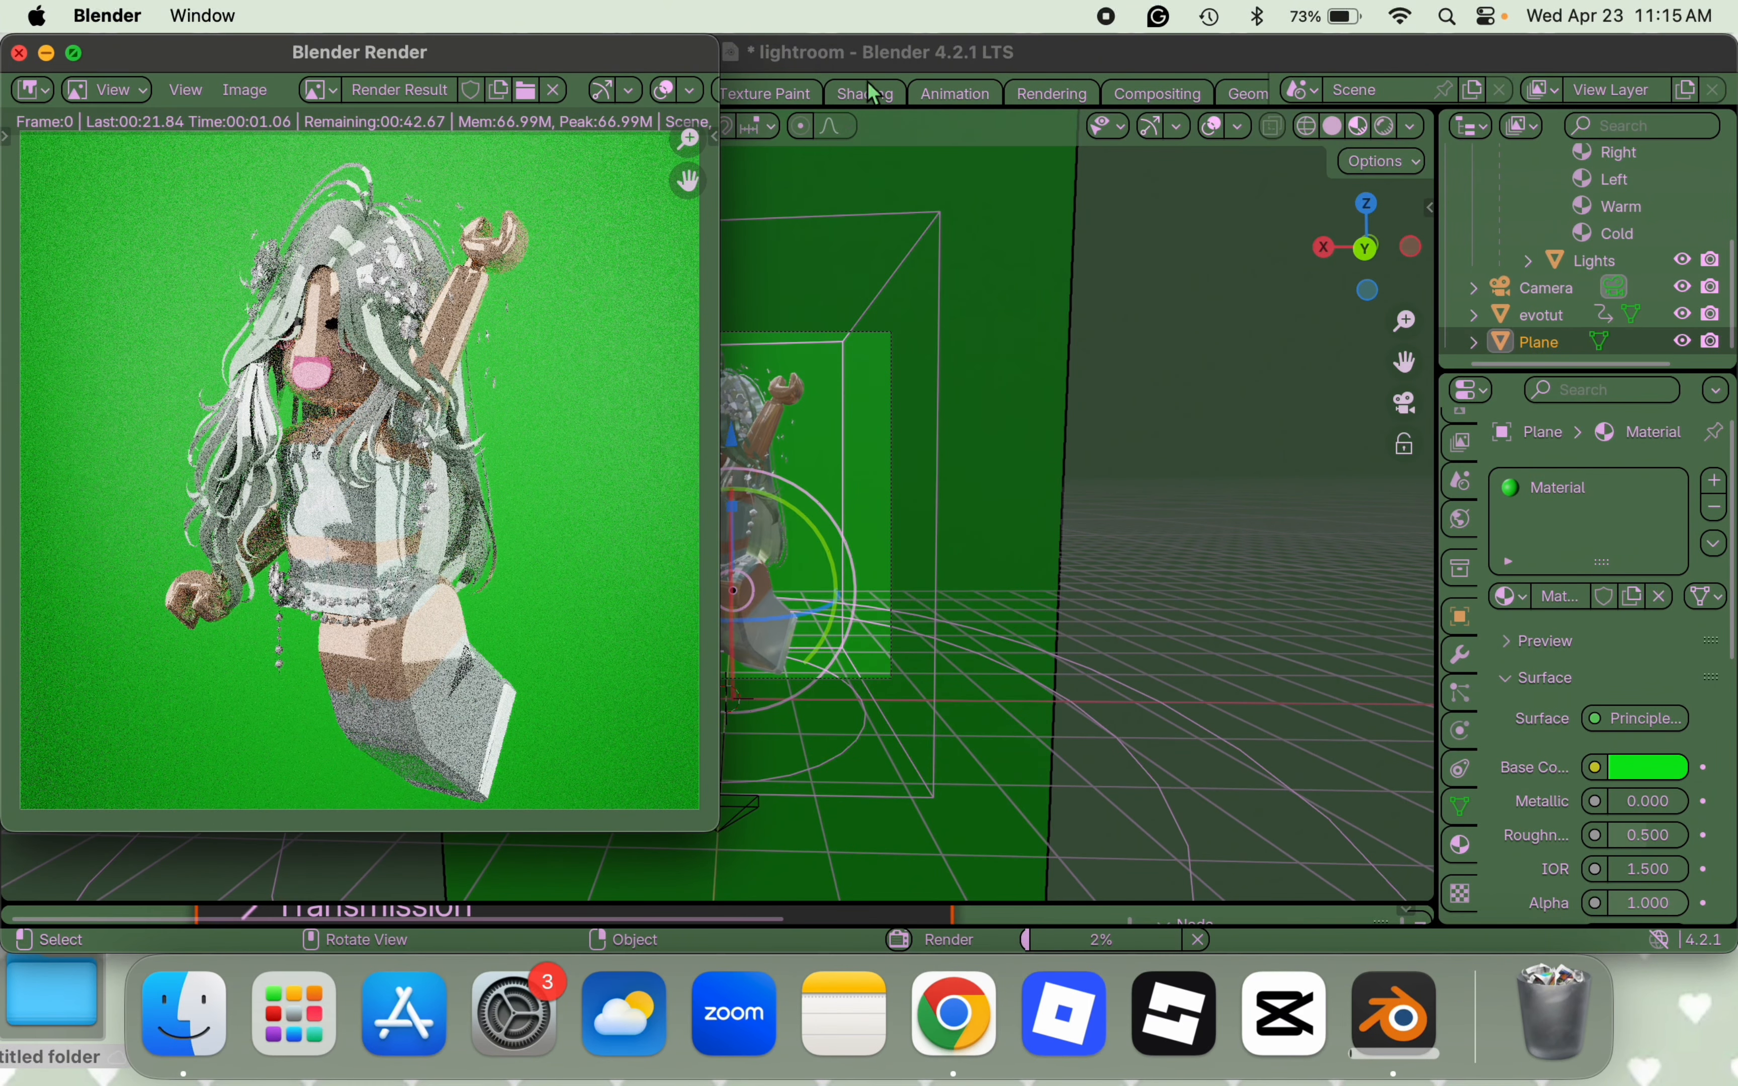
- Switch to the Animation workspace and start a render from there
{"action": "left_click", "coordinate": [950, 97]}
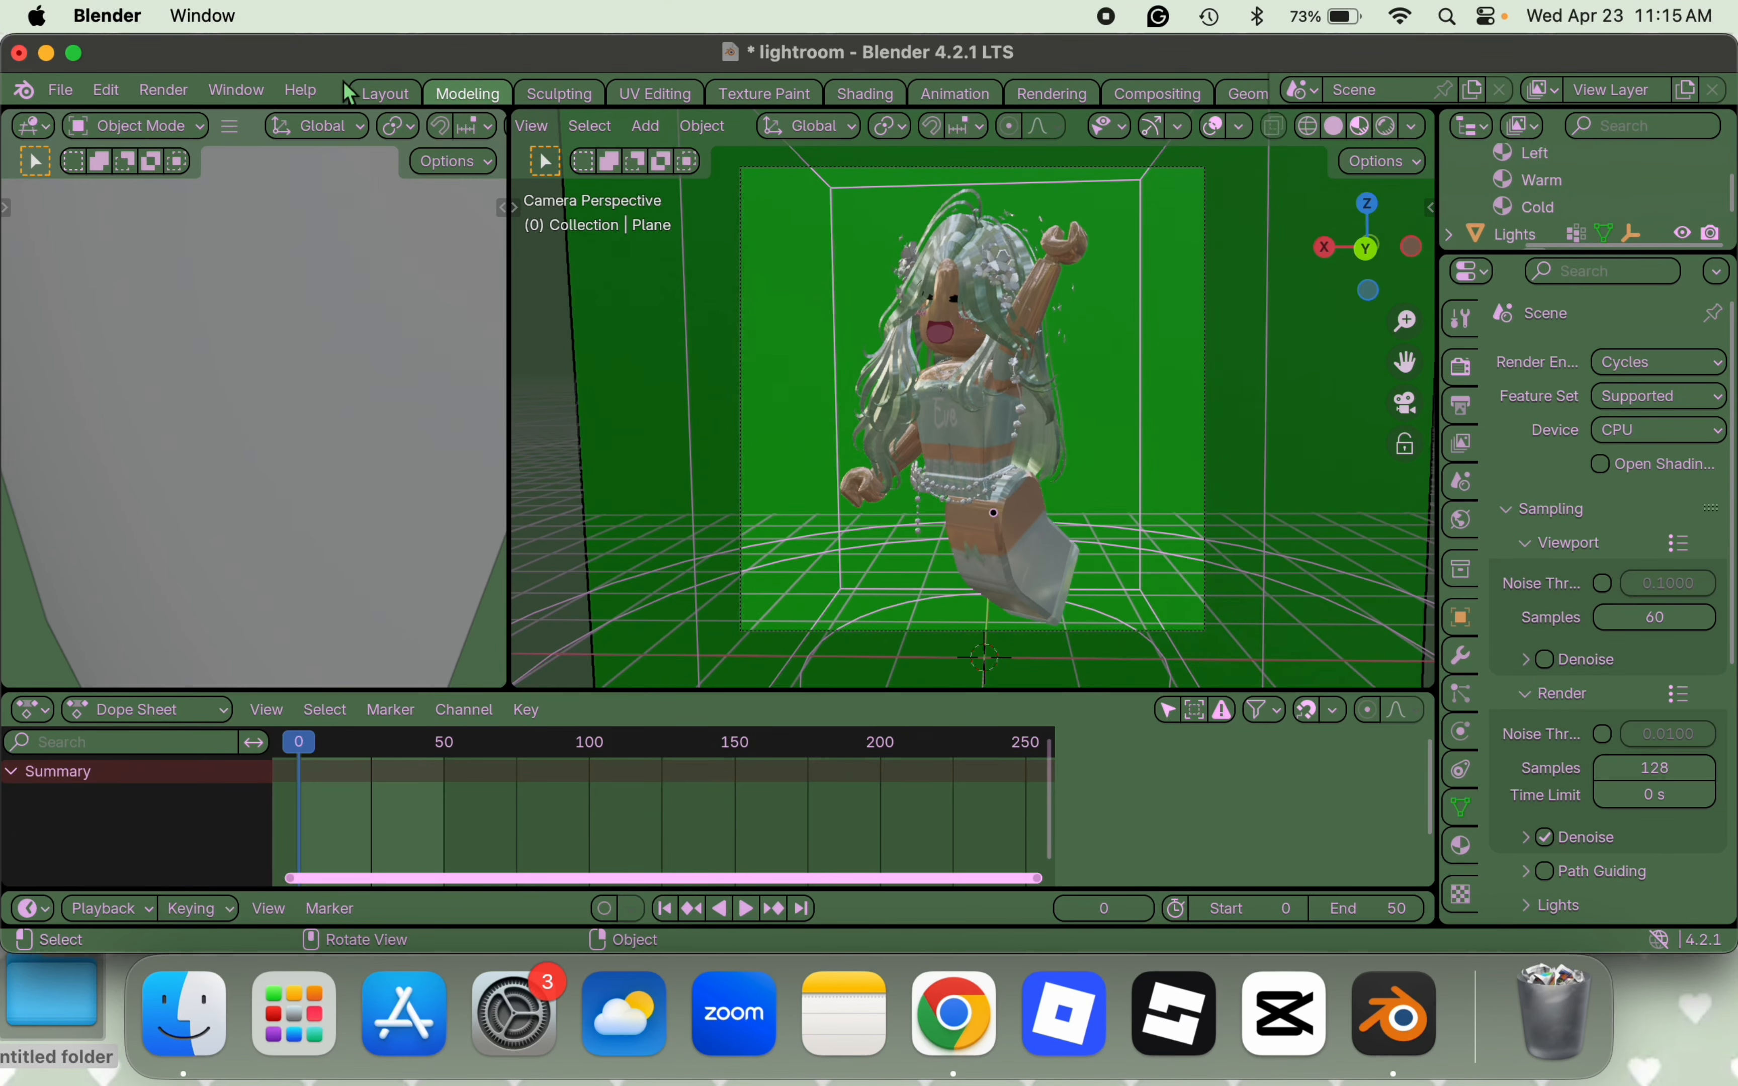
{"action": "left_click", "coordinate": [163, 90]}
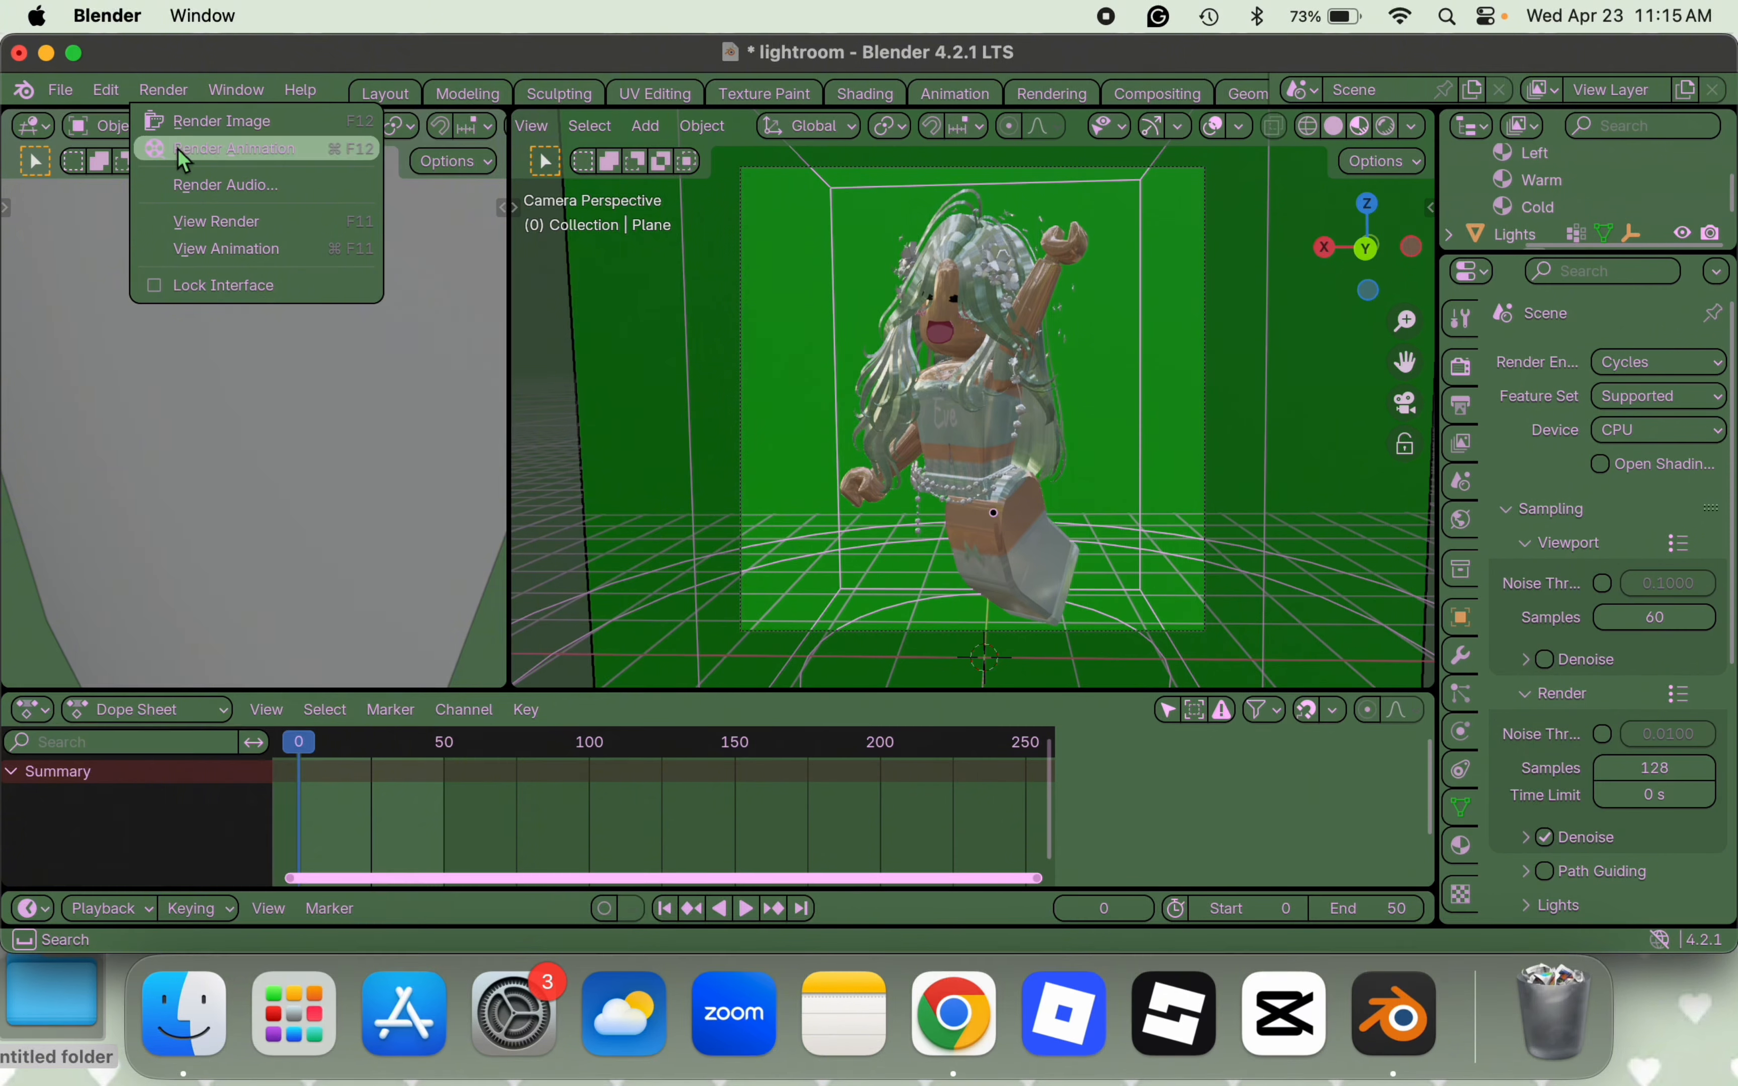
{"action": "left_click", "coordinate": [174, 124]}
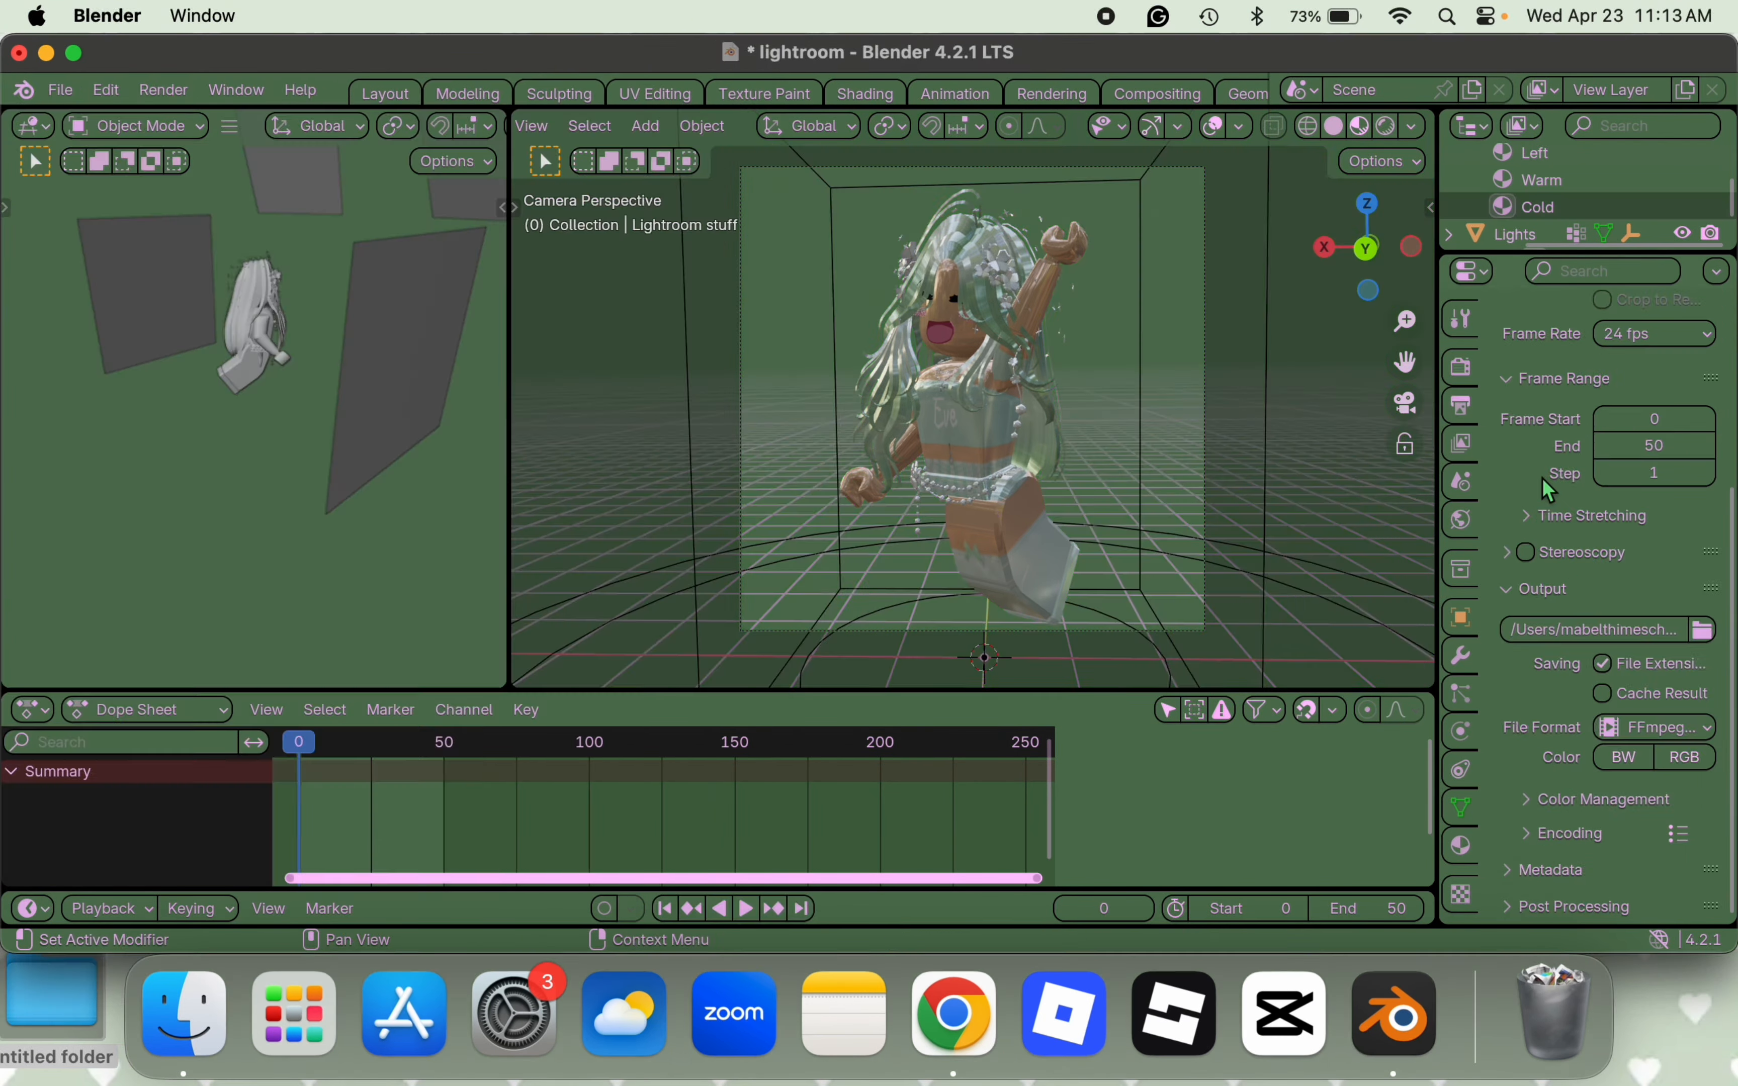
- Set the scene's render engine to Cycles
{"action": "left_click", "coordinate": [1461, 366]}
{"action": "scroll", "coordinate": [1594, 467], "scroll_direction": "up", "scroll_amount": 5}
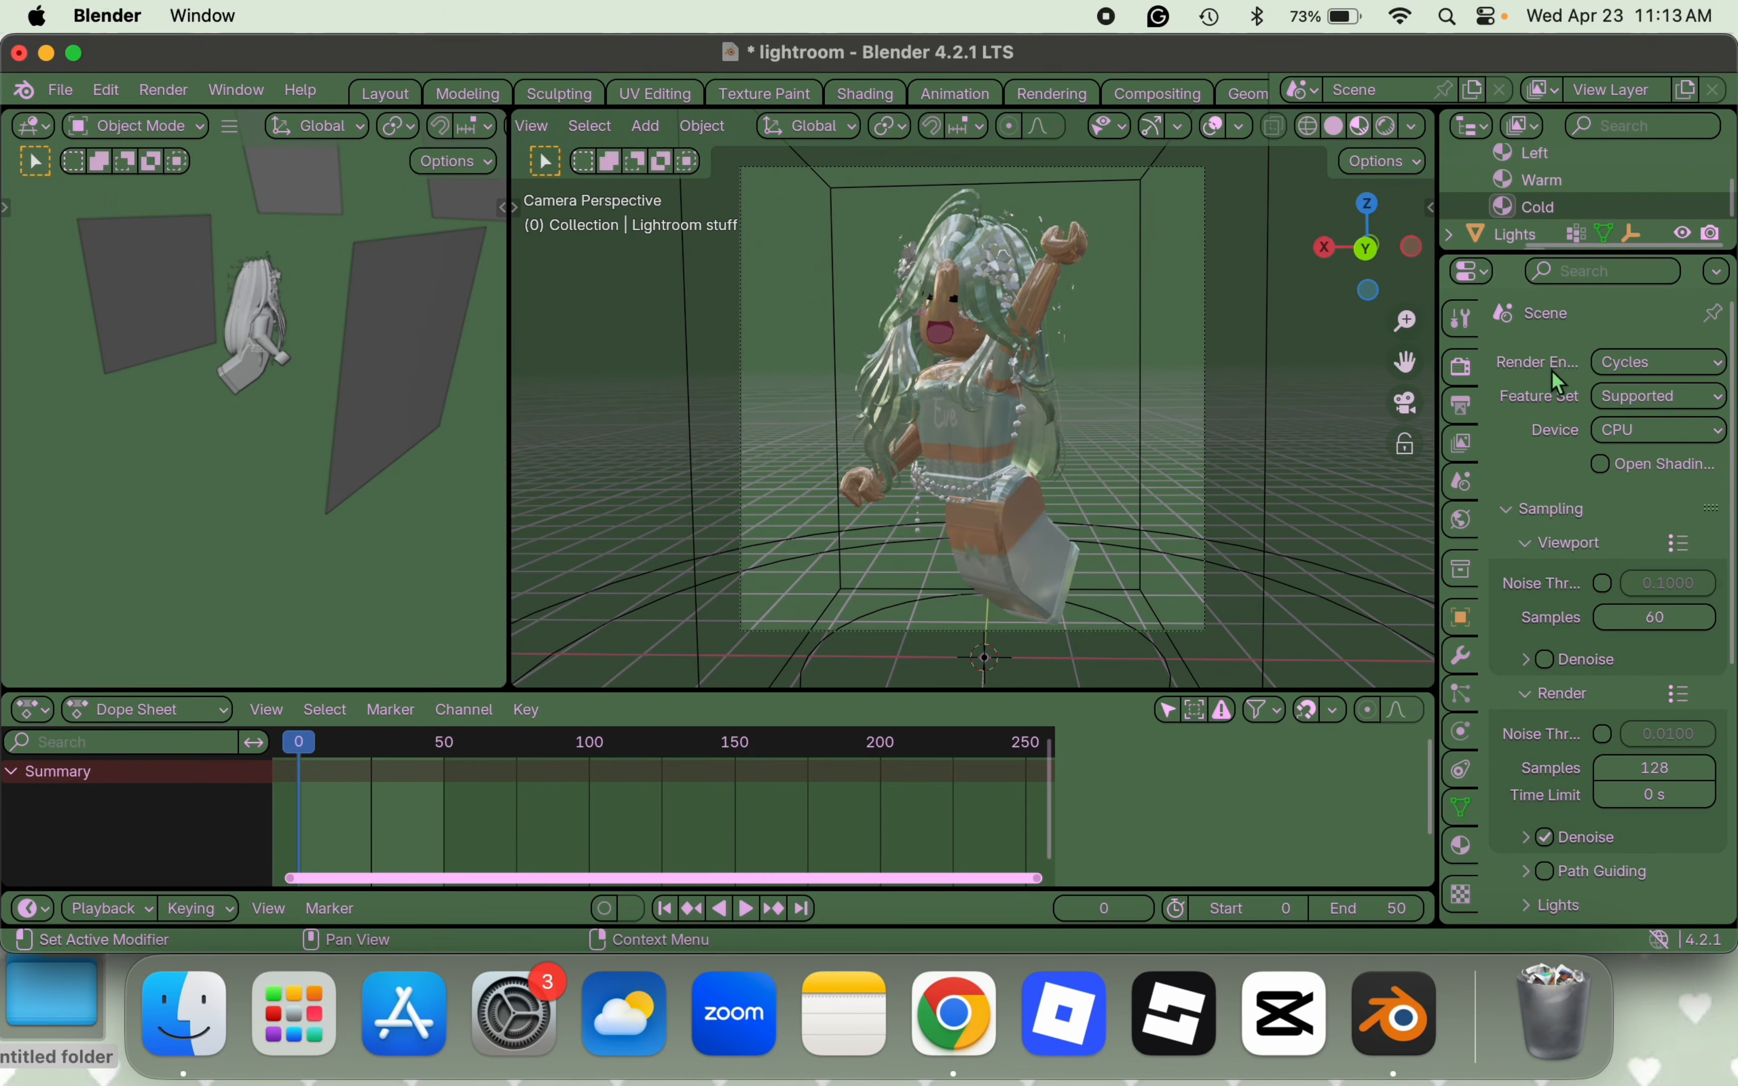
{"action": "left_click", "coordinate": [1624, 362]}
{"action": "left_click", "coordinate": [1626, 451]}
{"action": "left_click", "coordinate": [1624, 363]}
{"action": "left_click", "coordinate": [1618, 453]}
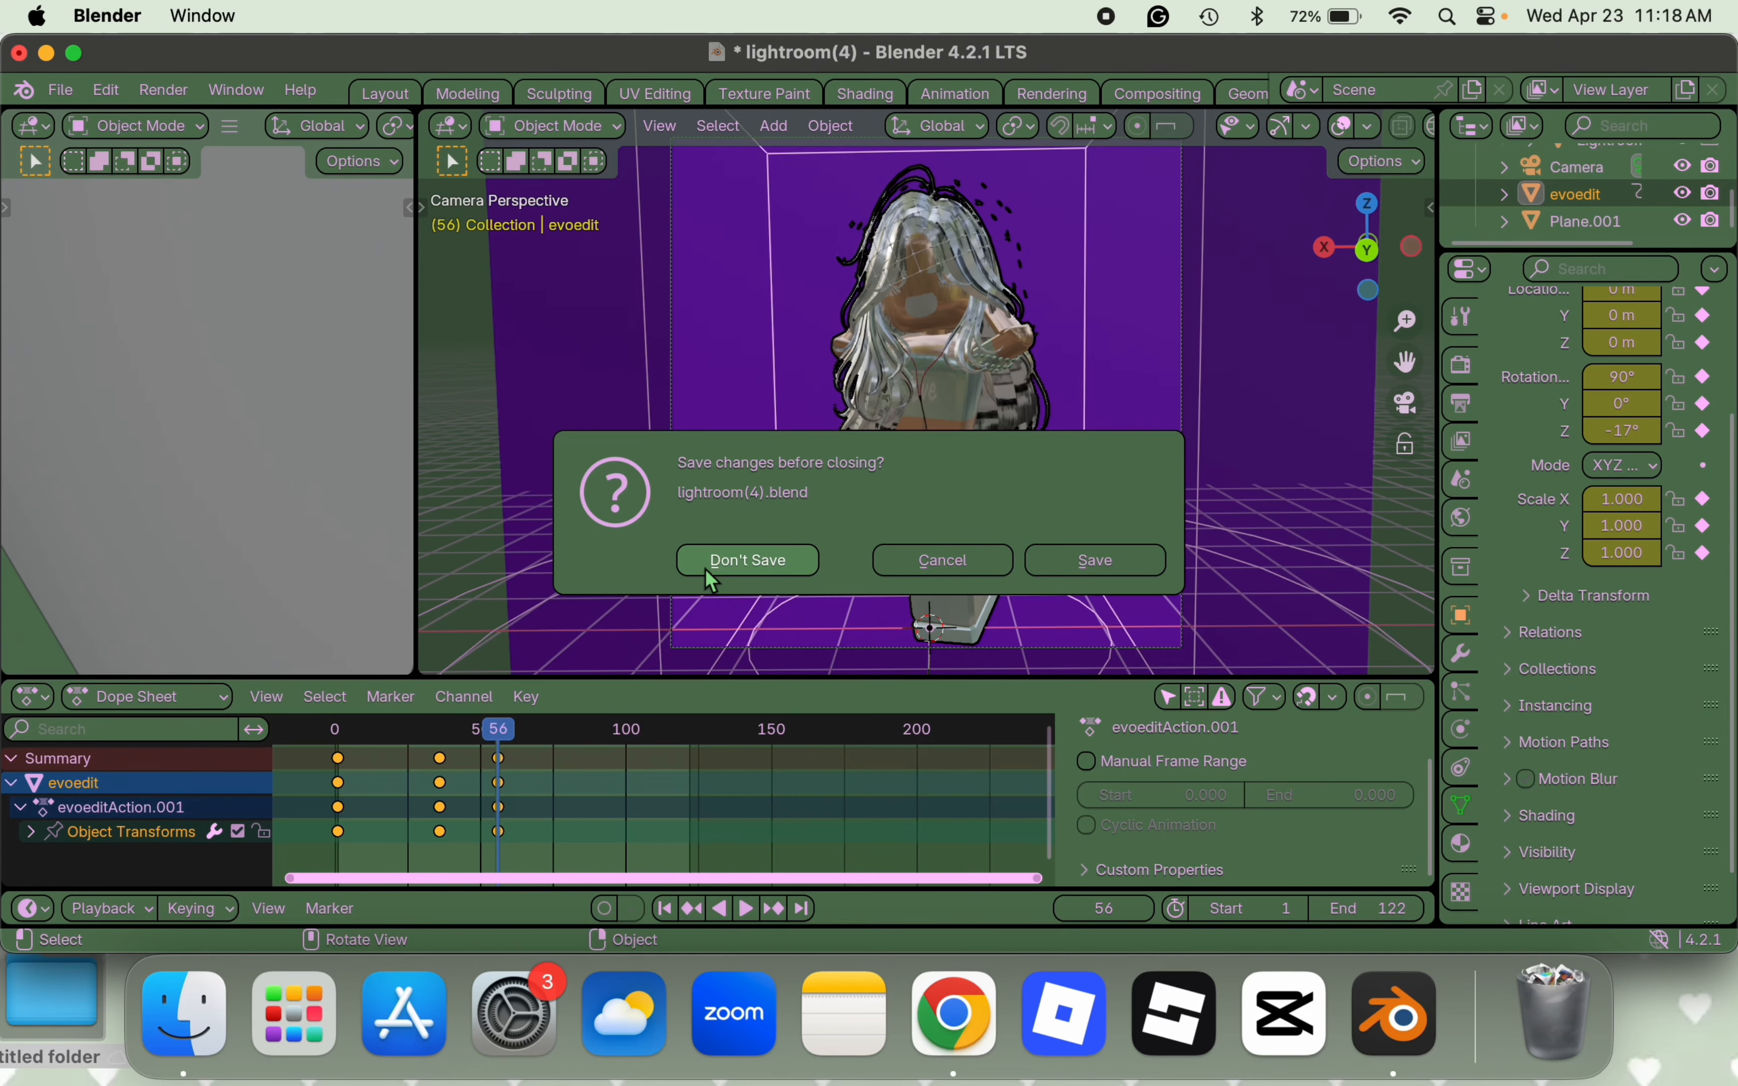
- Close the lightroom(4) file without saving its changes
{"action": "left_click", "coordinate": [748, 564]}
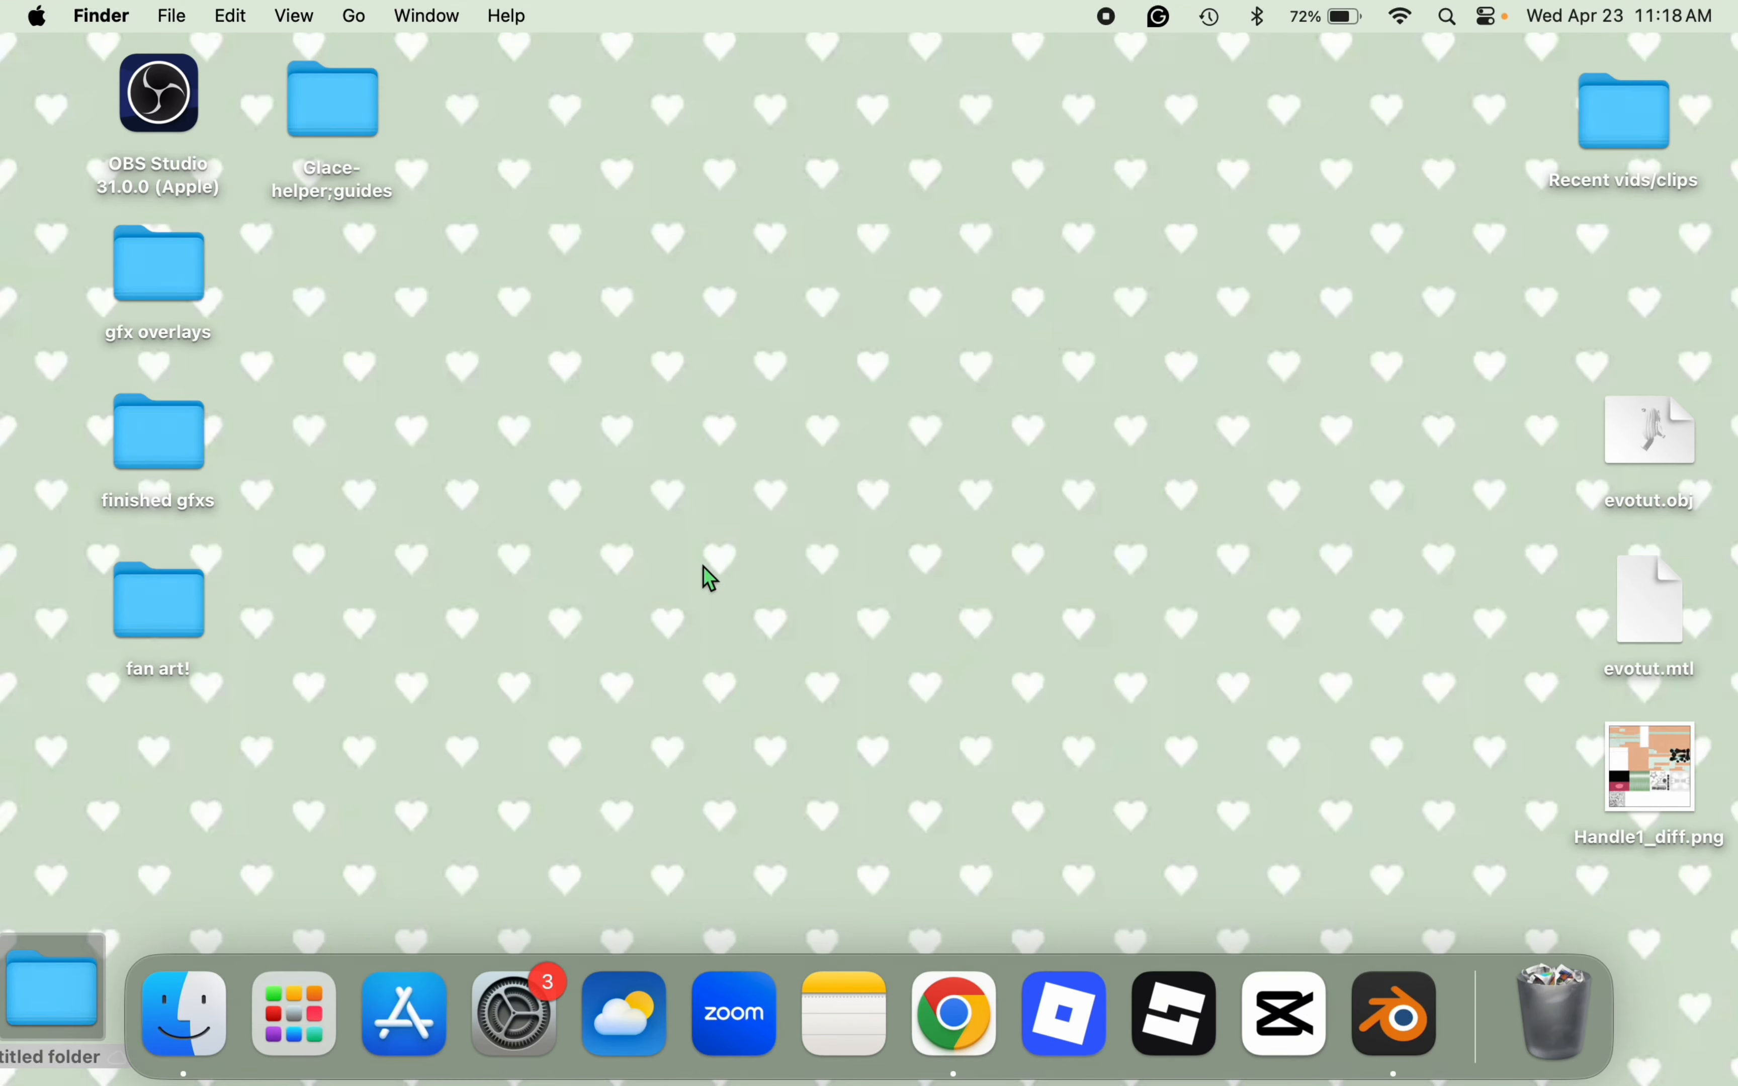